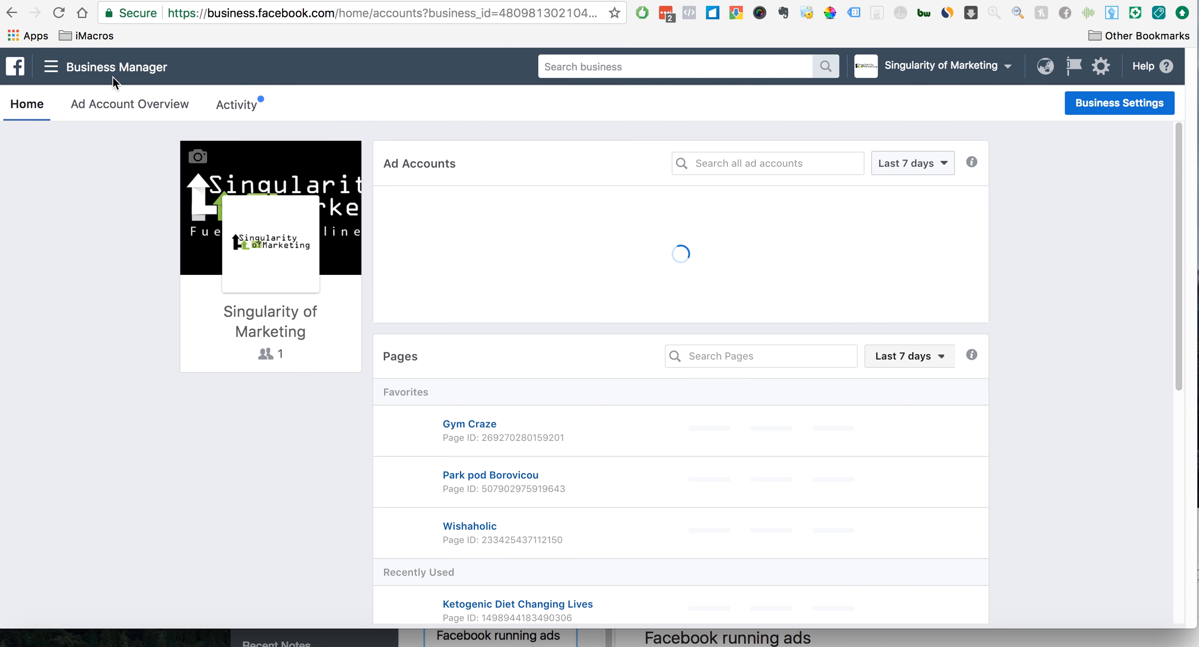
- Open the houseofketo.com - USD ad account from the favorite ad accounts
{"action": "scroll", "coordinate": [495, 389], "scroll_direction": "down", "scroll_amount": 5}
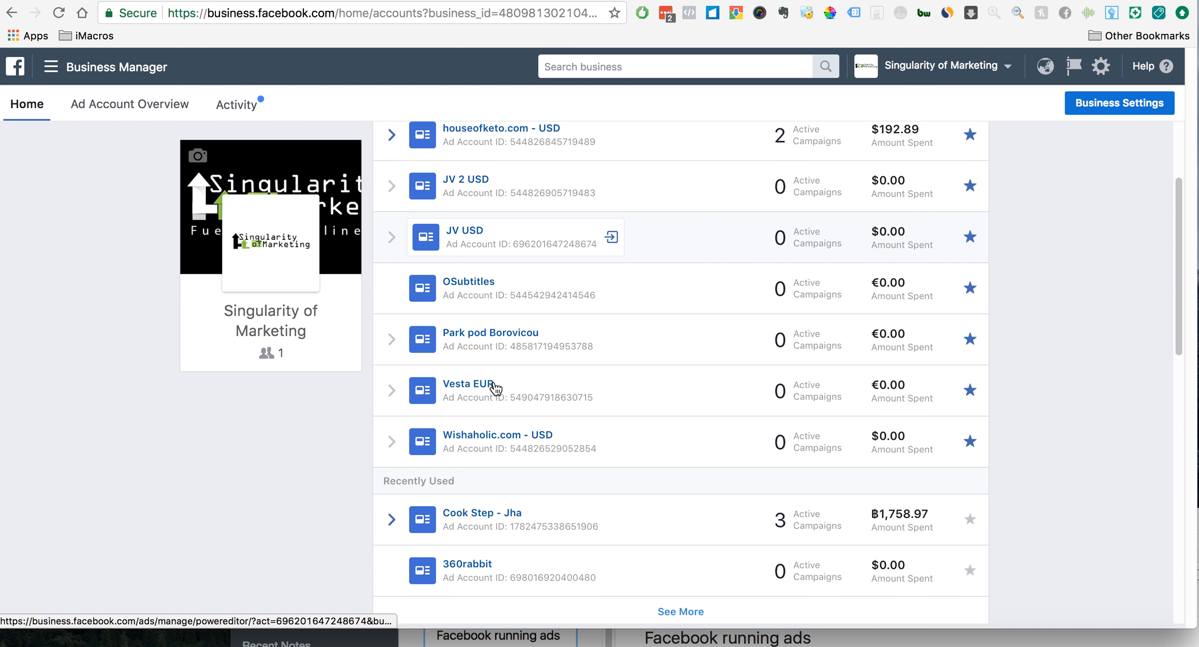
{"action": "scroll", "coordinate": [496, 356], "scroll_direction": "up", "scroll_amount": 4}
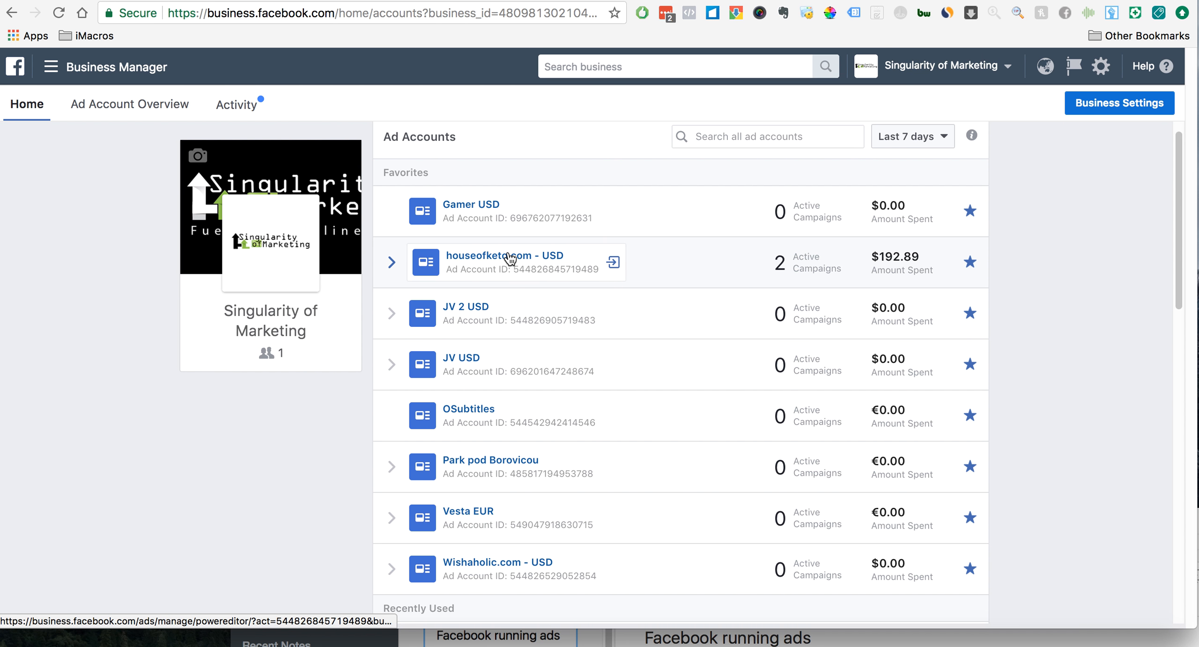
{"action": "left_click", "coordinate": [507, 256]}
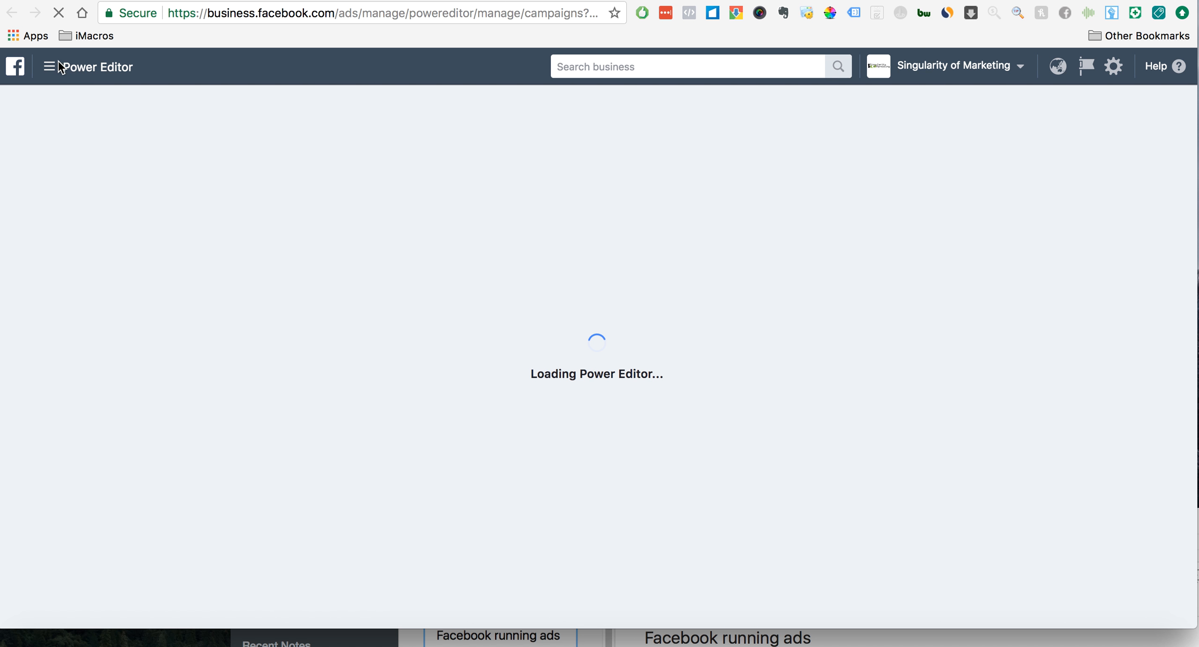
- Open the Audiences section of the Asset Library for the houseofketo.com - USD account
{"action": "left_click", "coordinate": [55, 71]}
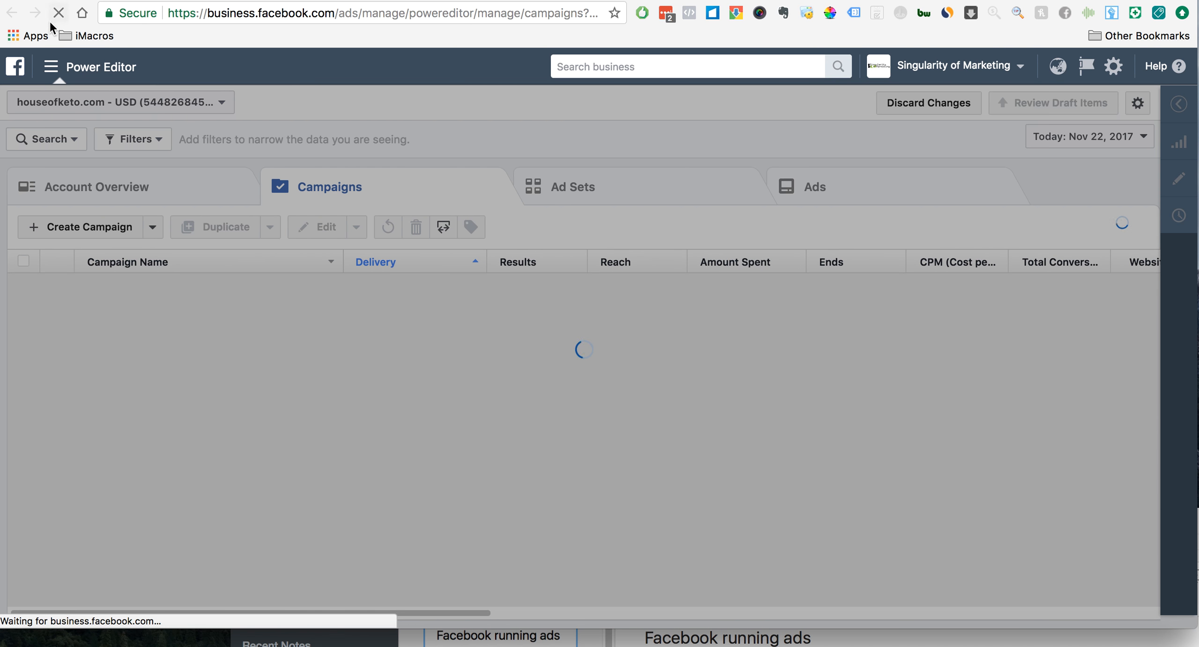
{"action": "left_click", "coordinate": [50, 66]}
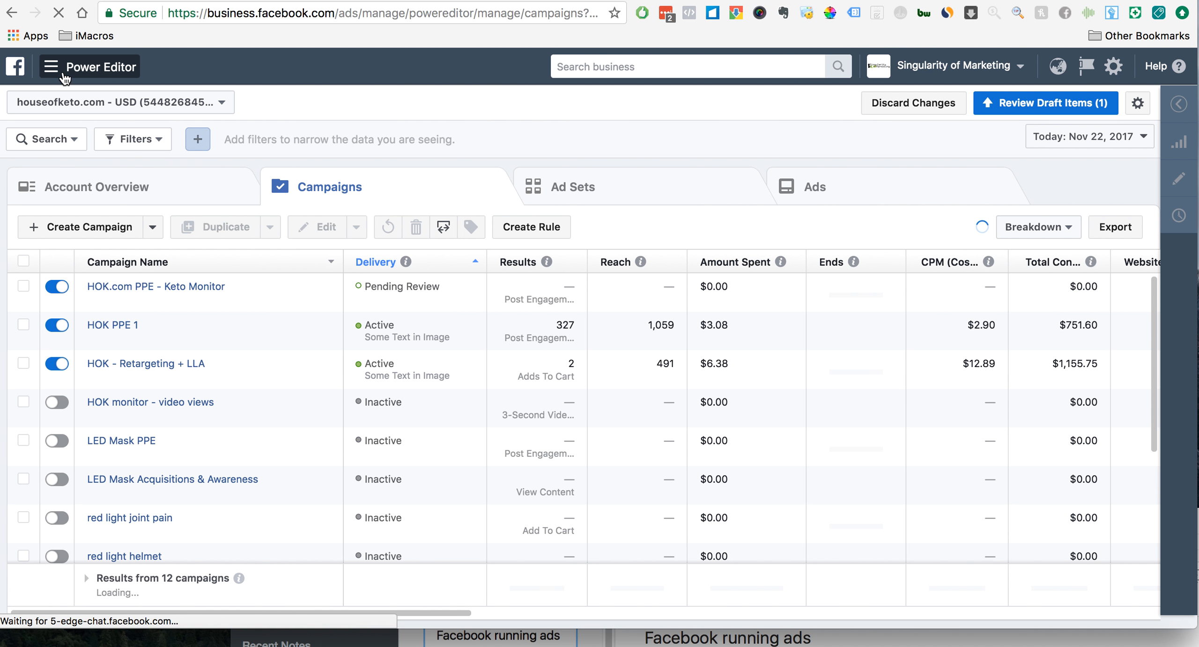
{"action": "left_click", "coordinate": [51, 66]}
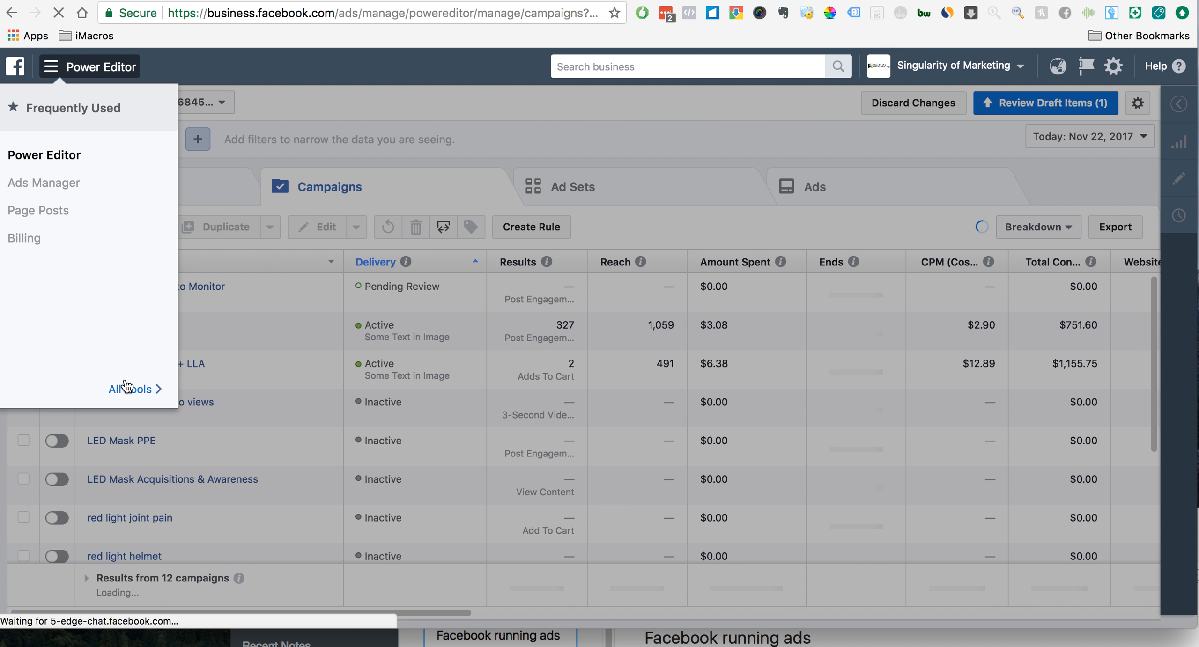
{"action": "left_click", "coordinate": [126, 387]}
{"action": "left_click", "coordinate": [776, 158]}
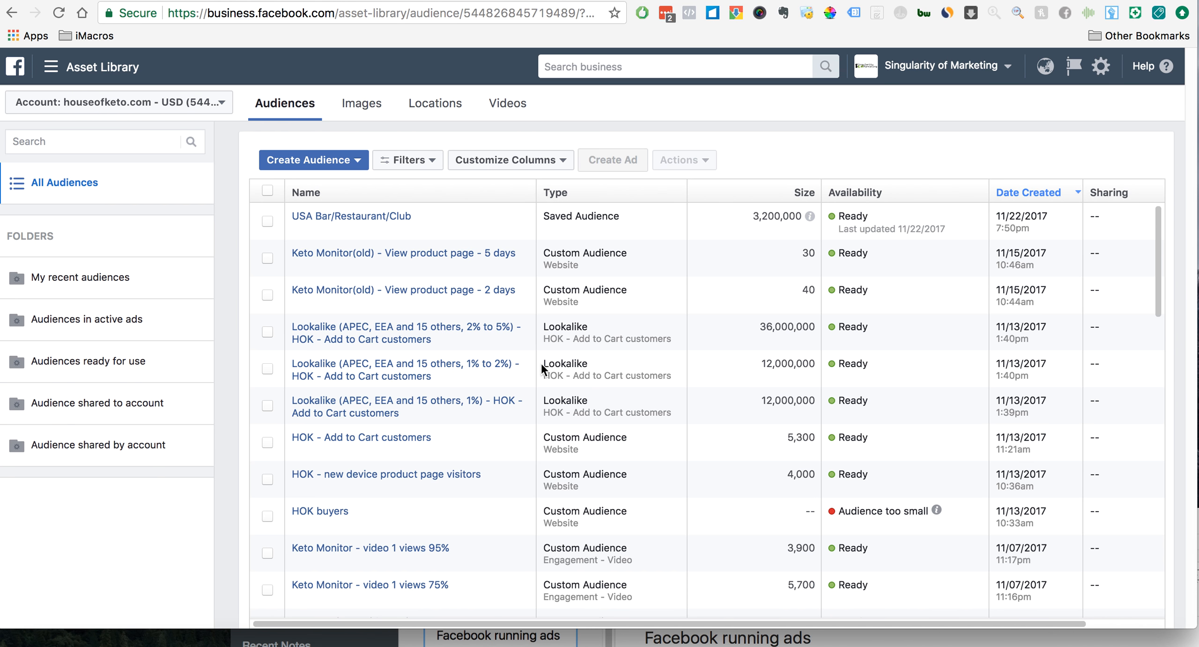
- Start creating a Custom Audience based on website visitors
{"action": "scroll", "coordinate": [541, 364], "scroll_direction": "down", "scroll_amount": 3}
{"action": "scroll", "coordinate": [541, 363], "scroll_direction": "up", "scroll_amount": 3}
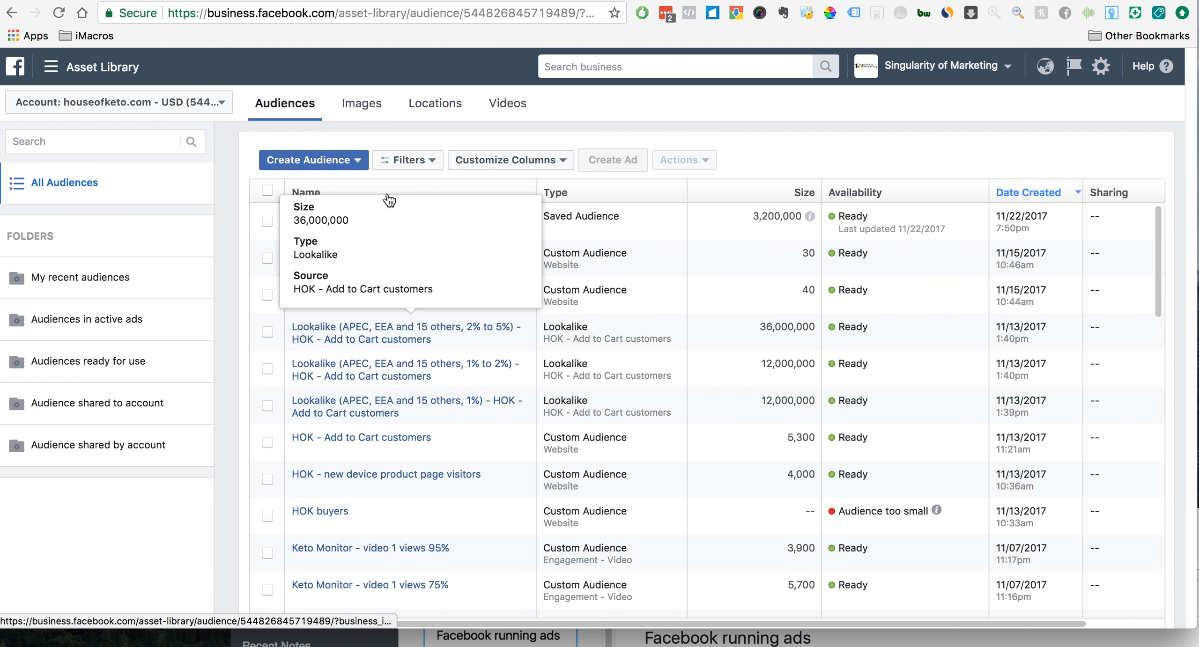
{"action": "left_click", "coordinate": [357, 164]}
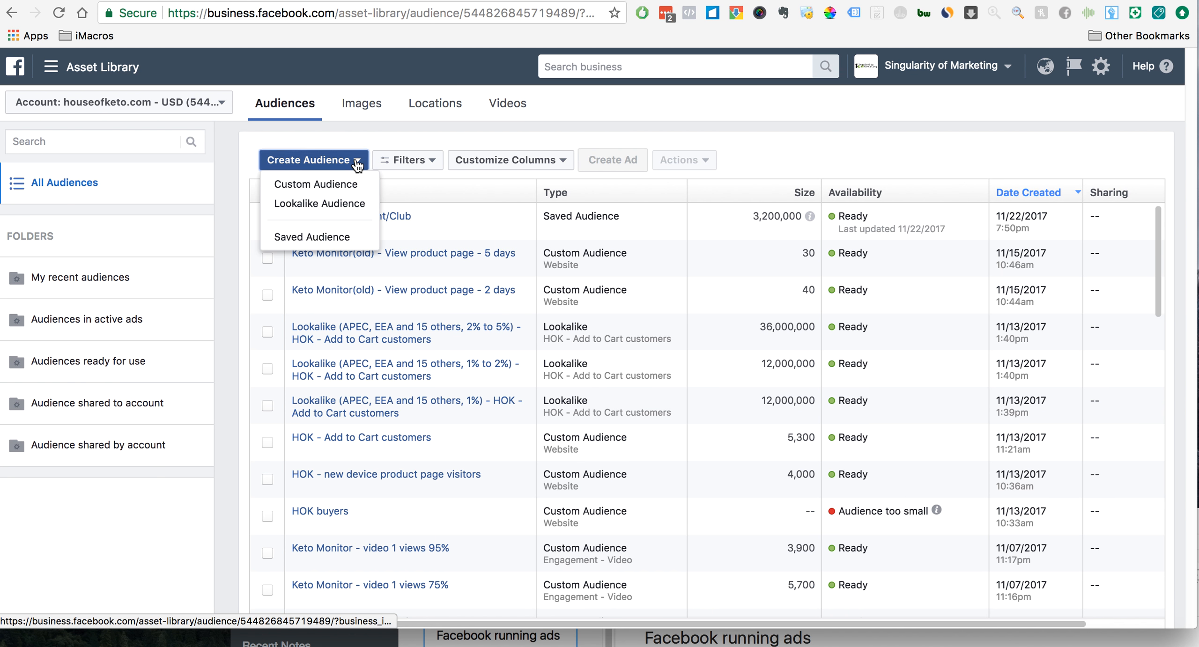
{"action": "left_click", "coordinate": [325, 187]}
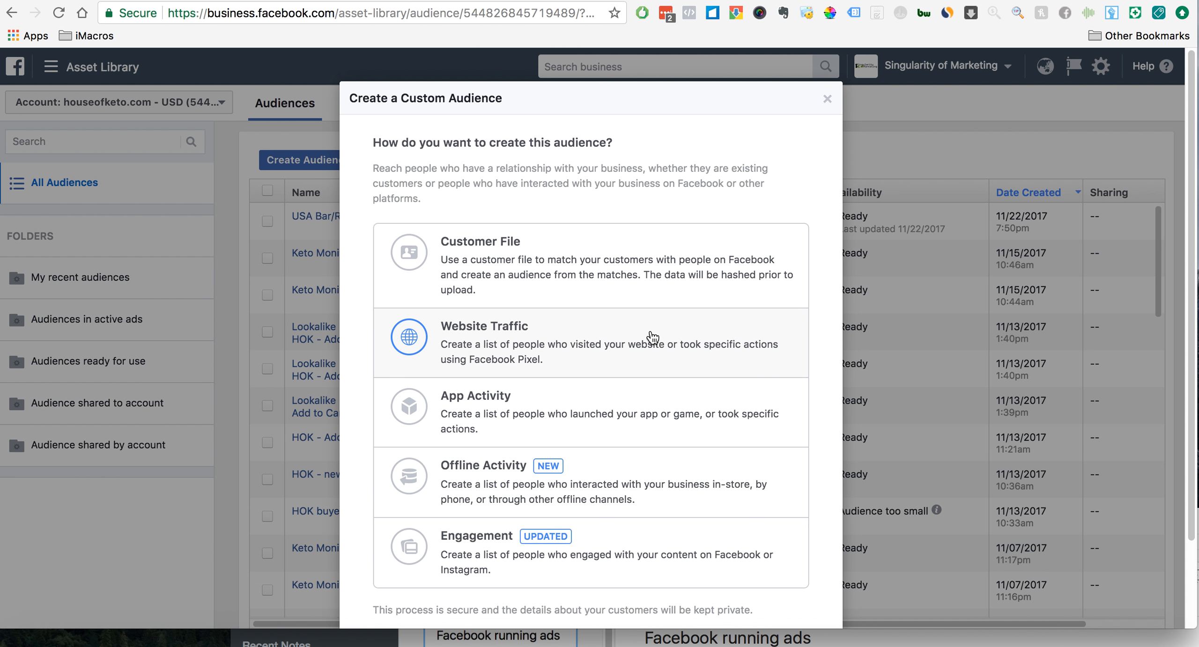
{"action": "left_click", "coordinate": [653, 337]}
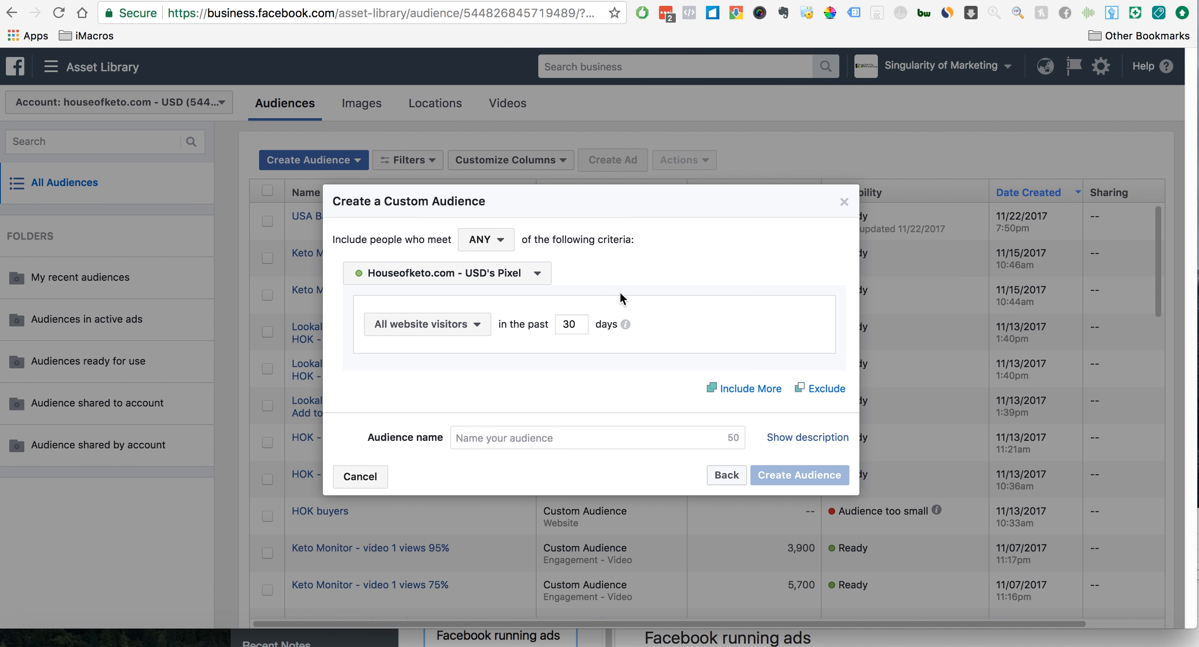
- Set the website visitor period to the past 180 days, with people meeting ANY of the criteria
{"action": "left_click", "coordinate": [495, 239]}
{"action": "left_click", "coordinate": [498, 248]}
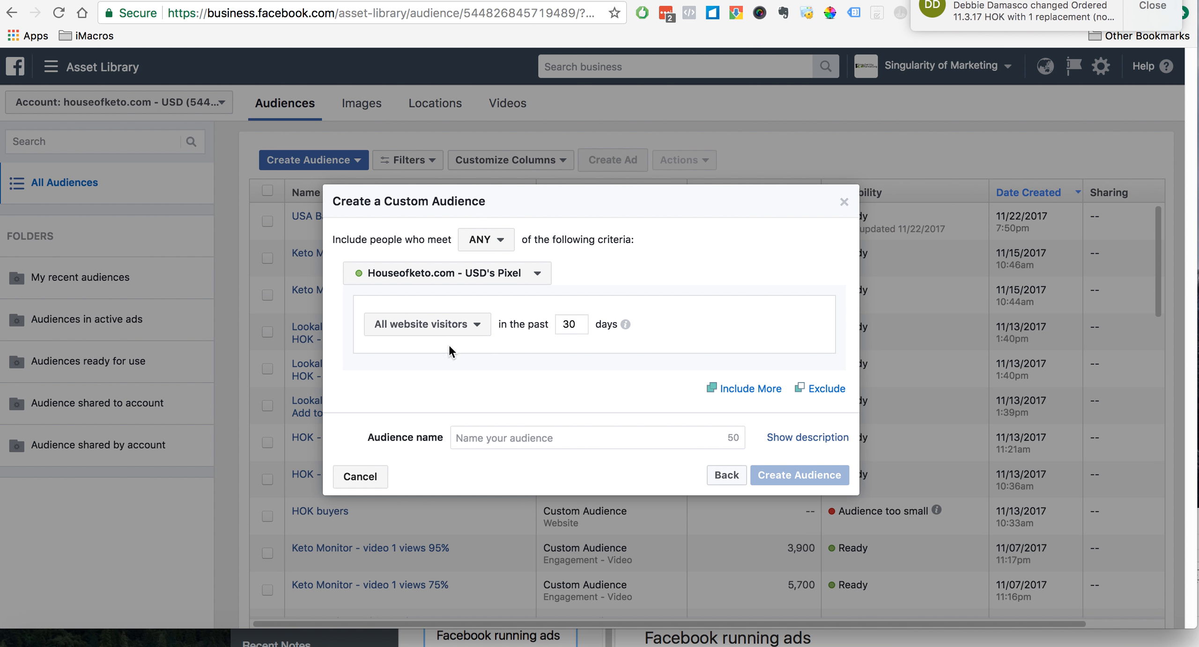
{"action": "double_click", "coordinate": [570, 325]}
{"action": "type", "text": "1"}
{"action": "mouse_move", "coordinate": [630, 329]}
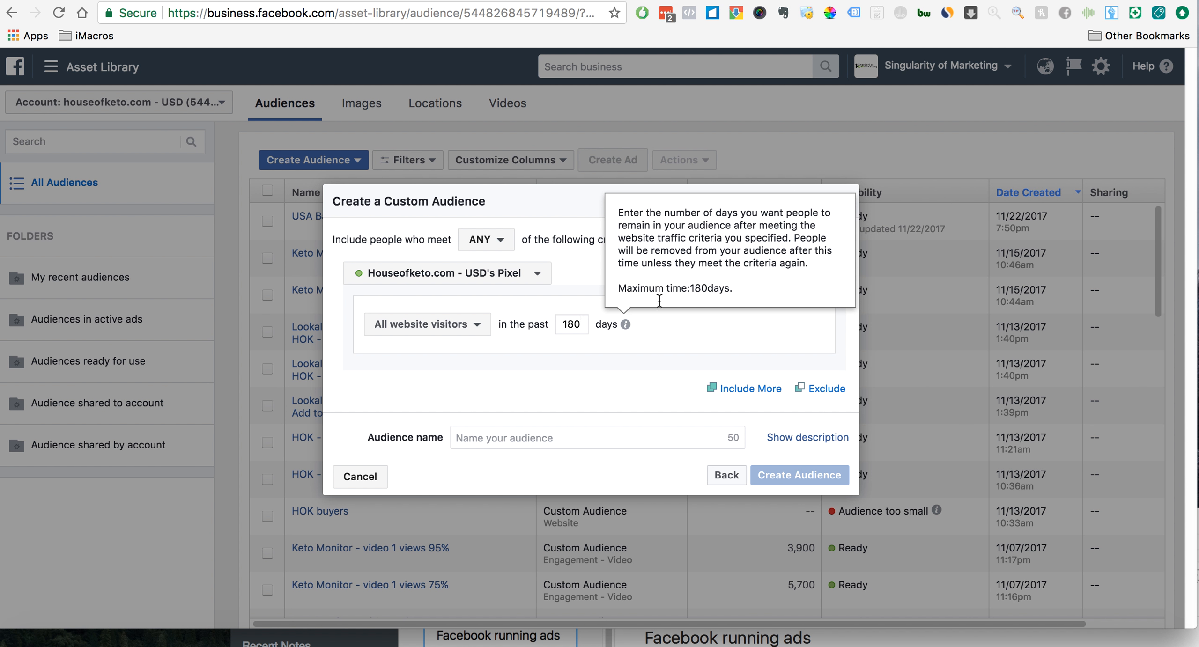
{"action": "left_click", "coordinate": [561, 360]}
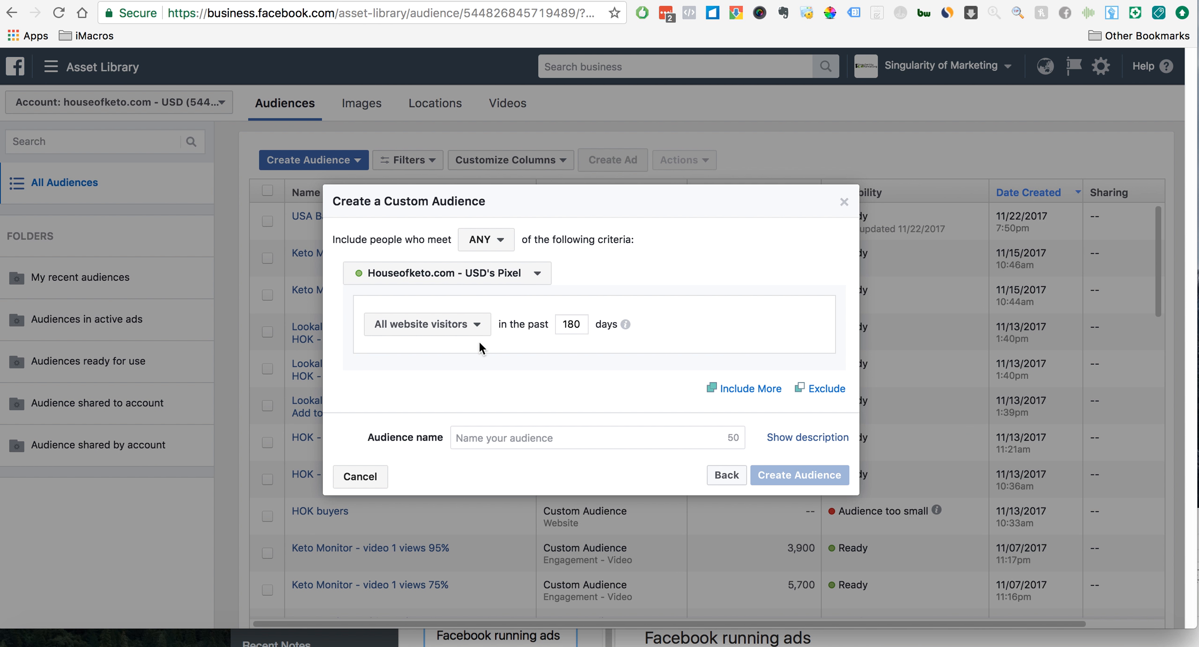
- Target people who visited specific web pages and set the URL condition to equals
{"action": "left_click", "coordinate": [485, 328]}
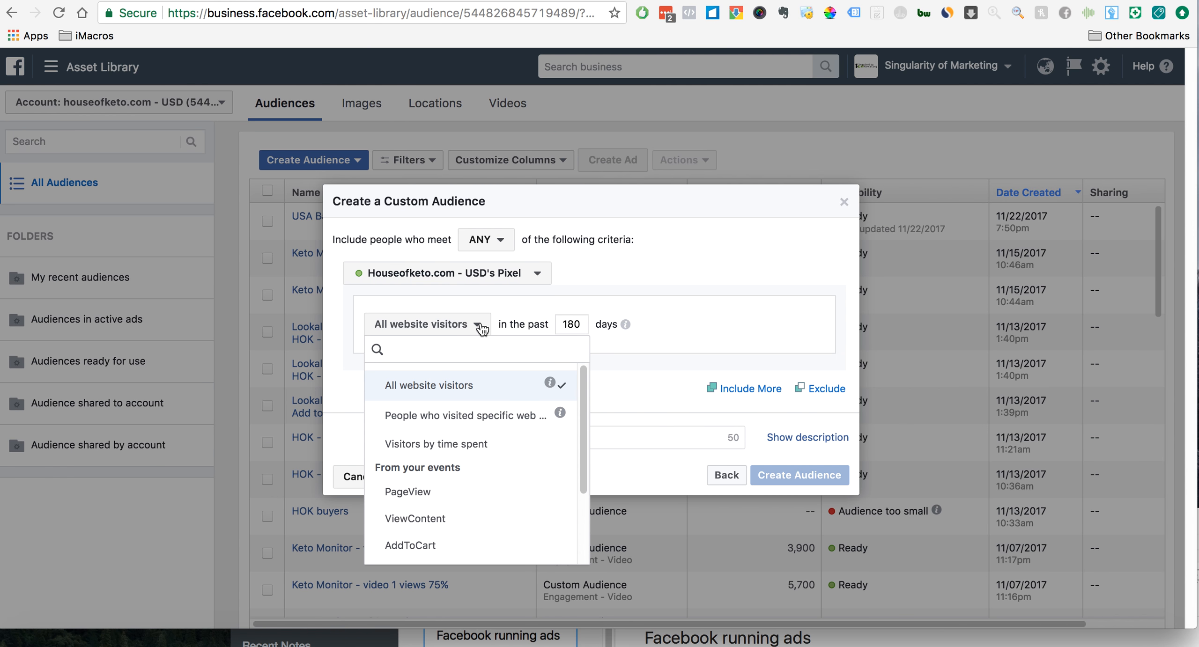
{"action": "left_click", "coordinate": [489, 418]}
{"action": "left_click", "coordinate": [538, 379]}
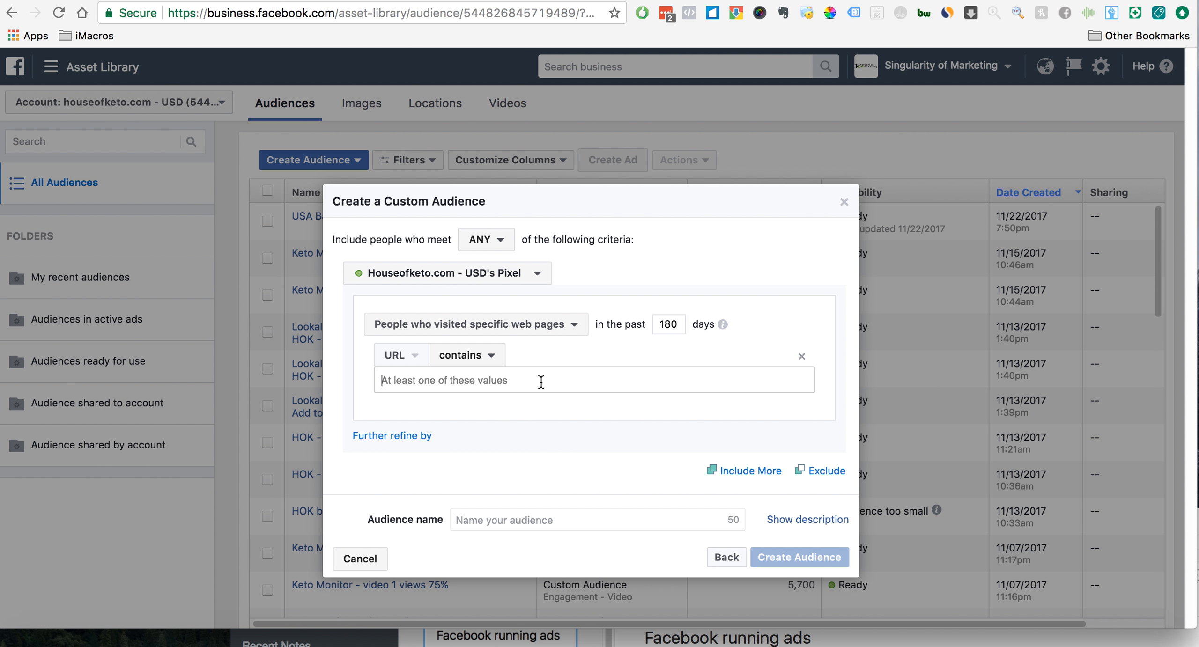
{"action": "left_click", "coordinate": [498, 360]}
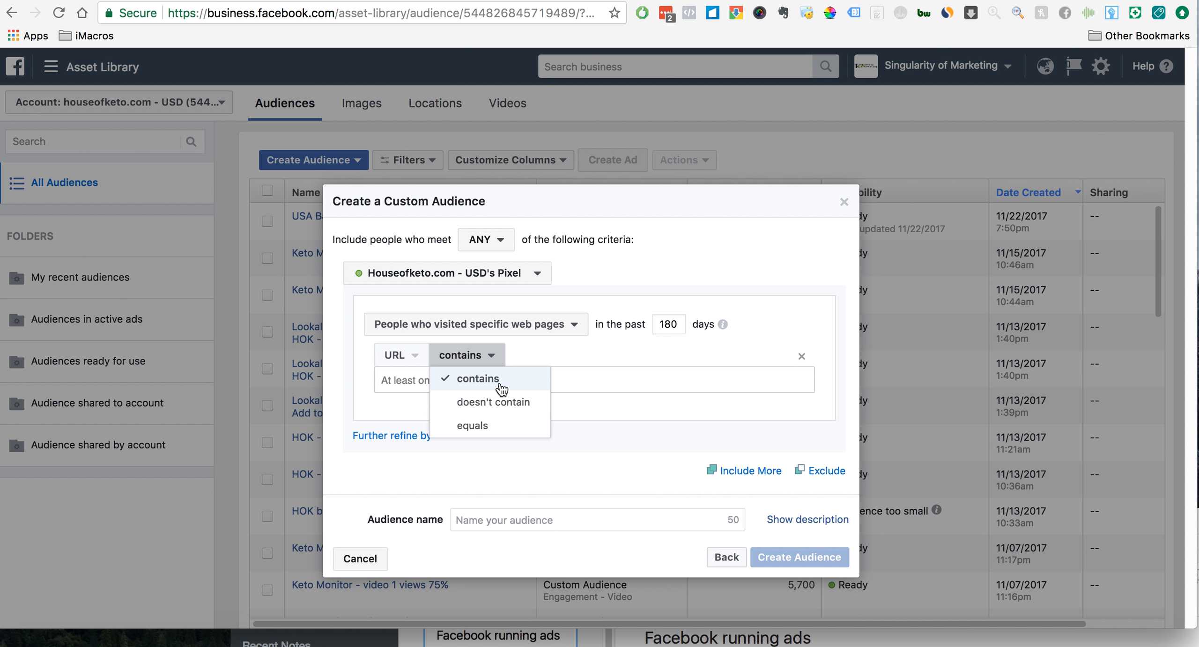
{"action": "left_click", "coordinate": [507, 430]}
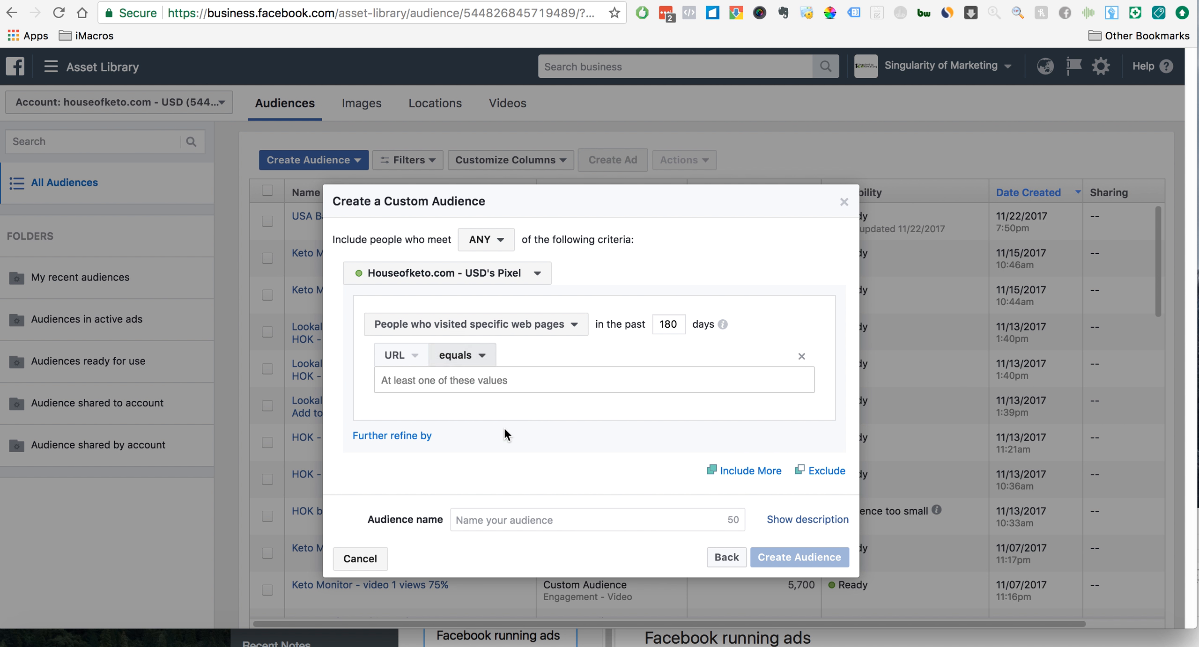
- Copy the web address of the Keto Monitor product page (keto-meter-ketogenic-diet-detector) on houseofketo.com
{"action": "left_click", "coordinate": [534, 381]}
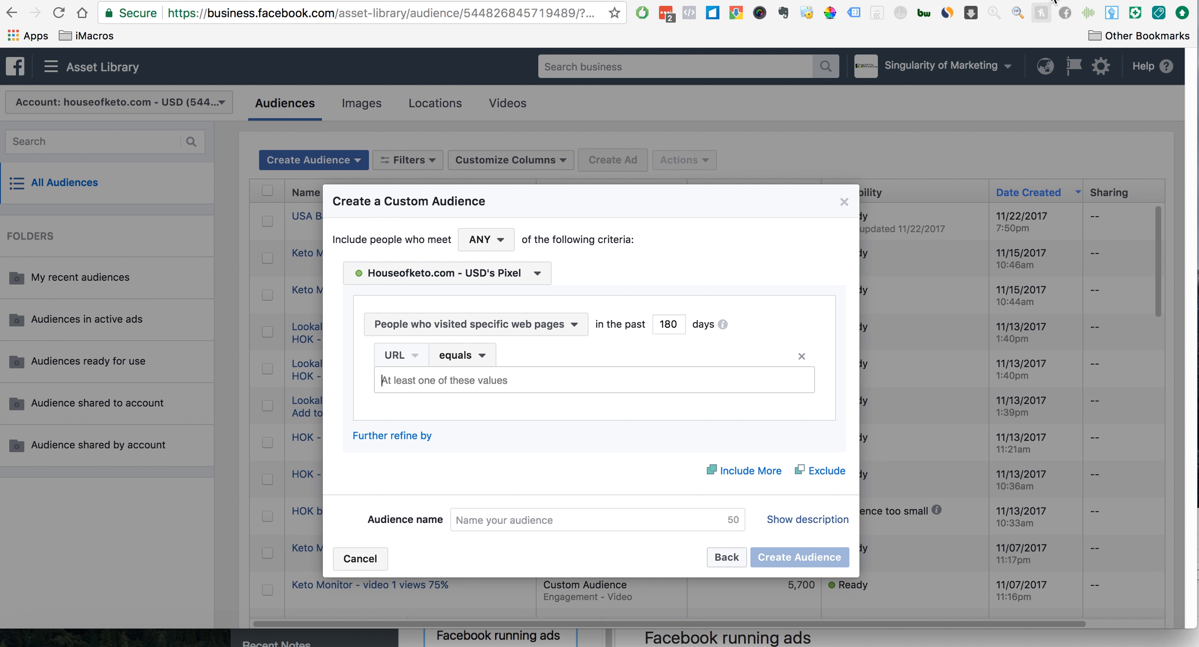
{"action": "left_click", "coordinate": [1049, 1]}
{"action": "scroll", "coordinate": [612, 311], "scroll_direction": "down", "scroll_amount": 5}
{"action": "left_click", "coordinate": [560, 581]}
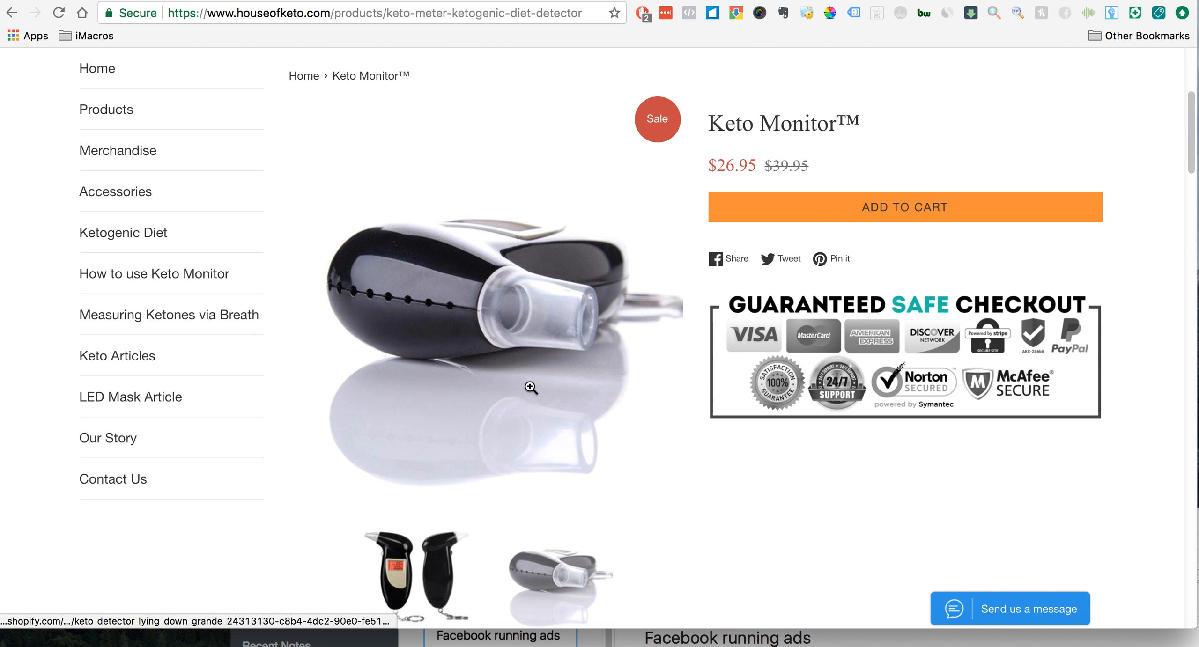
{"action": "scroll", "coordinate": [511, 306], "scroll_direction": "up", "scroll_amount": 1}
{"action": "scroll", "coordinate": [511, 306], "scroll_direction": "up", "scroll_amount": 5}
{"action": "left_click", "coordinate": [434, 19]}
{"action": "key", "text": "super+c"}
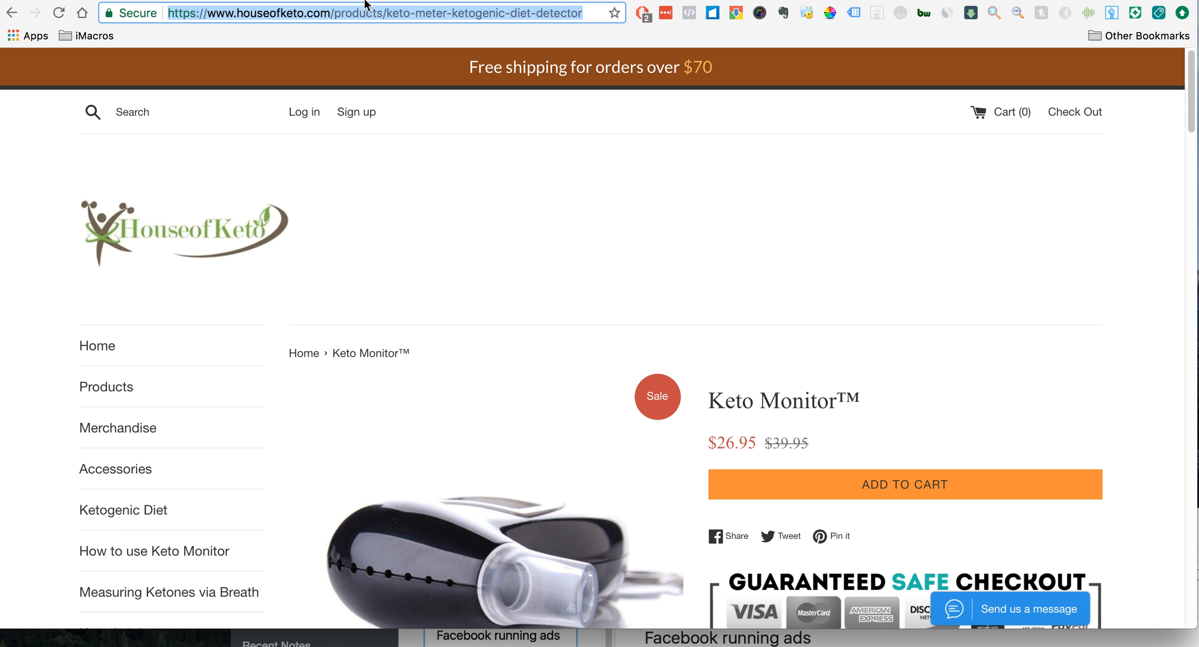
{"action": "left_click", "coordinate": [492, 0]}
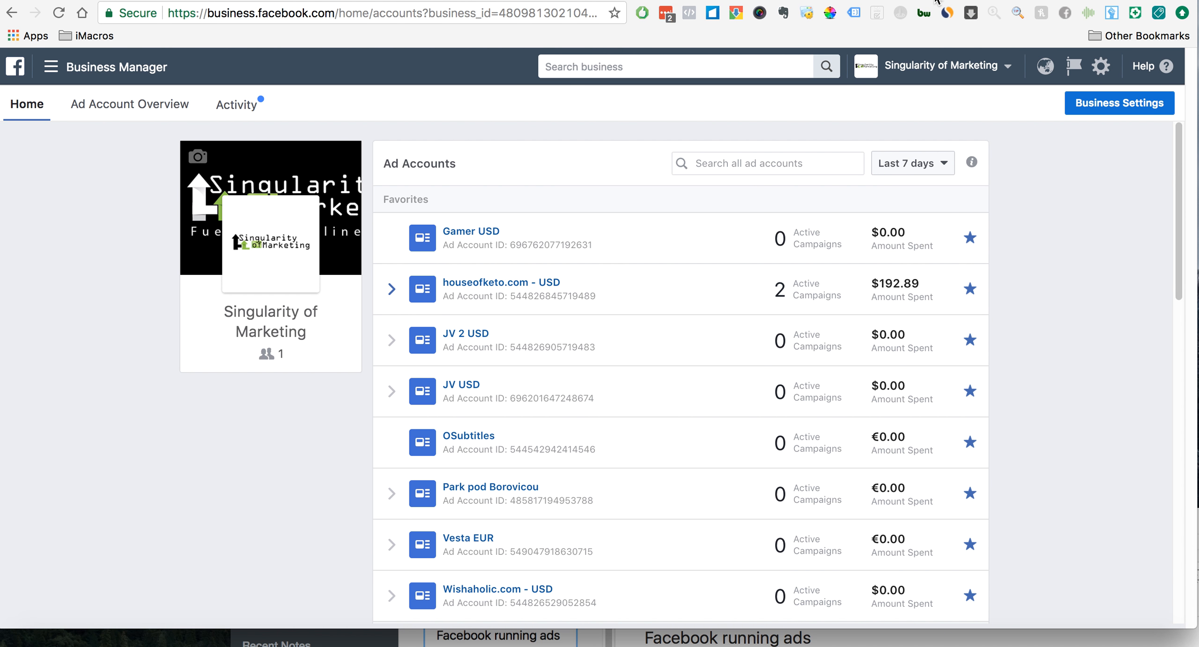
{"action": "left_click", "coordinate": [588, 1]}
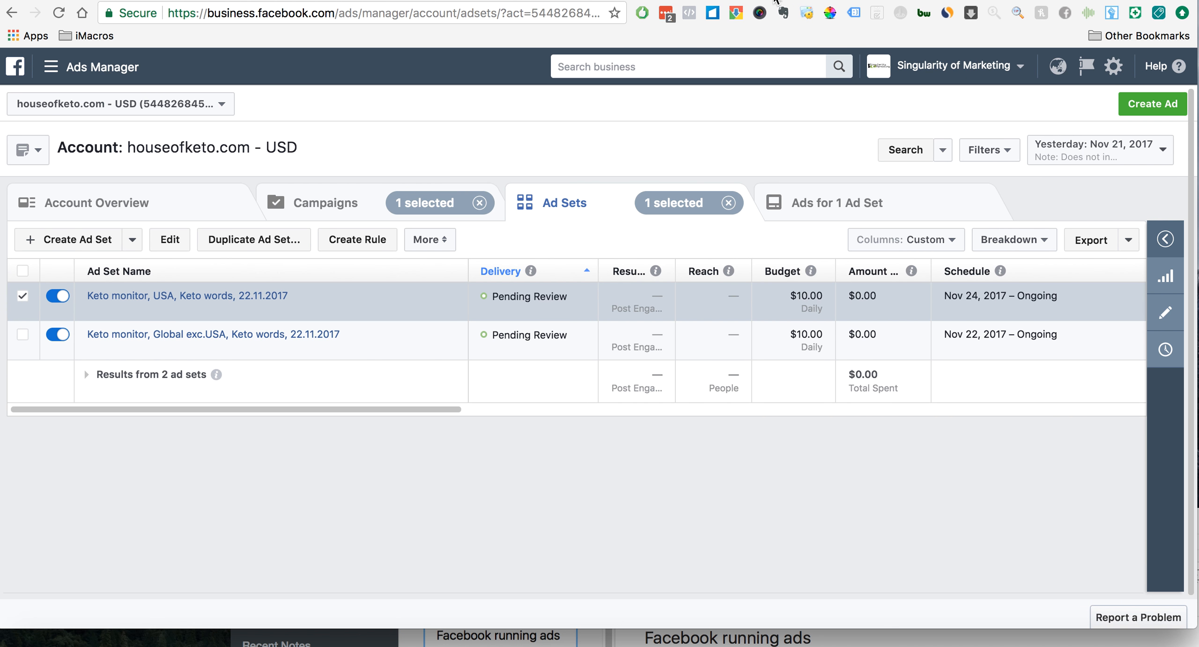
{"action": "left_click", "coordinate": [795, 1]}
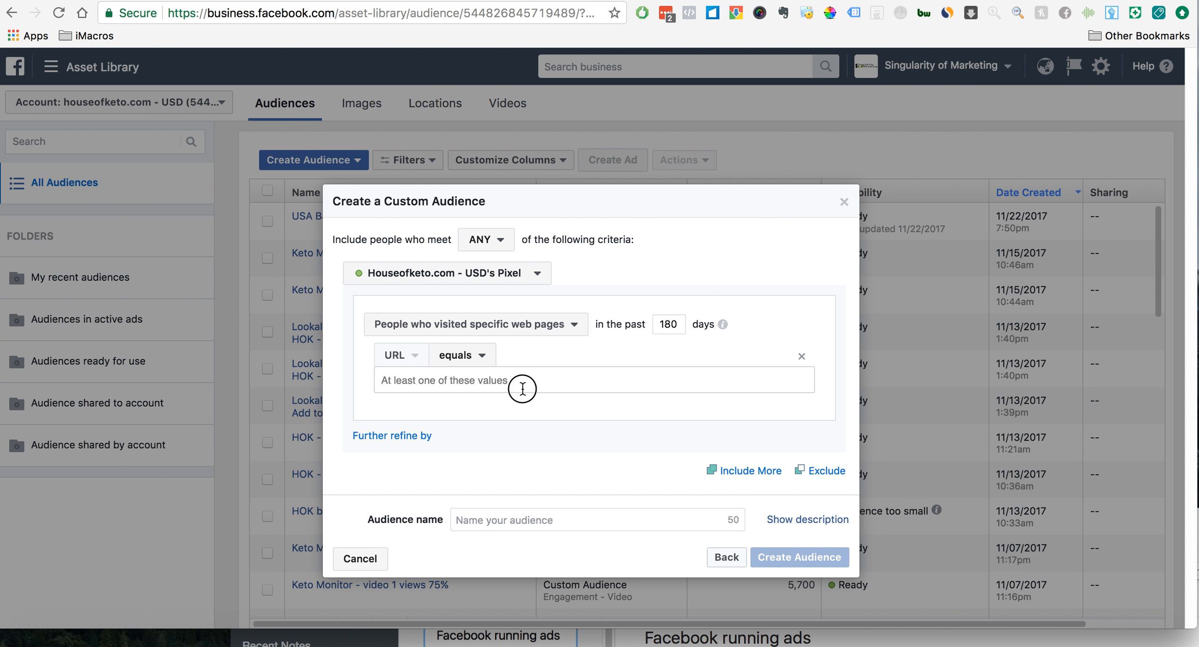
{"action": "key", "text": "super+v"}
{"action": "key", "text": "Return"}
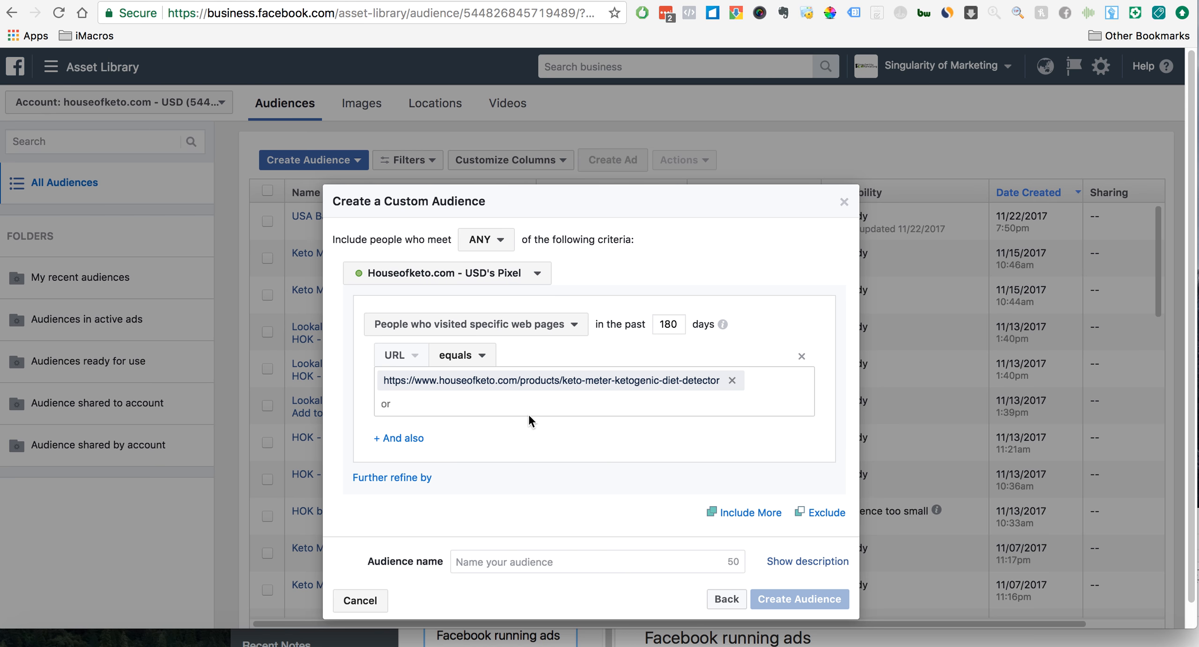
{"action": "left_click", "coordinate": [398, 439]}
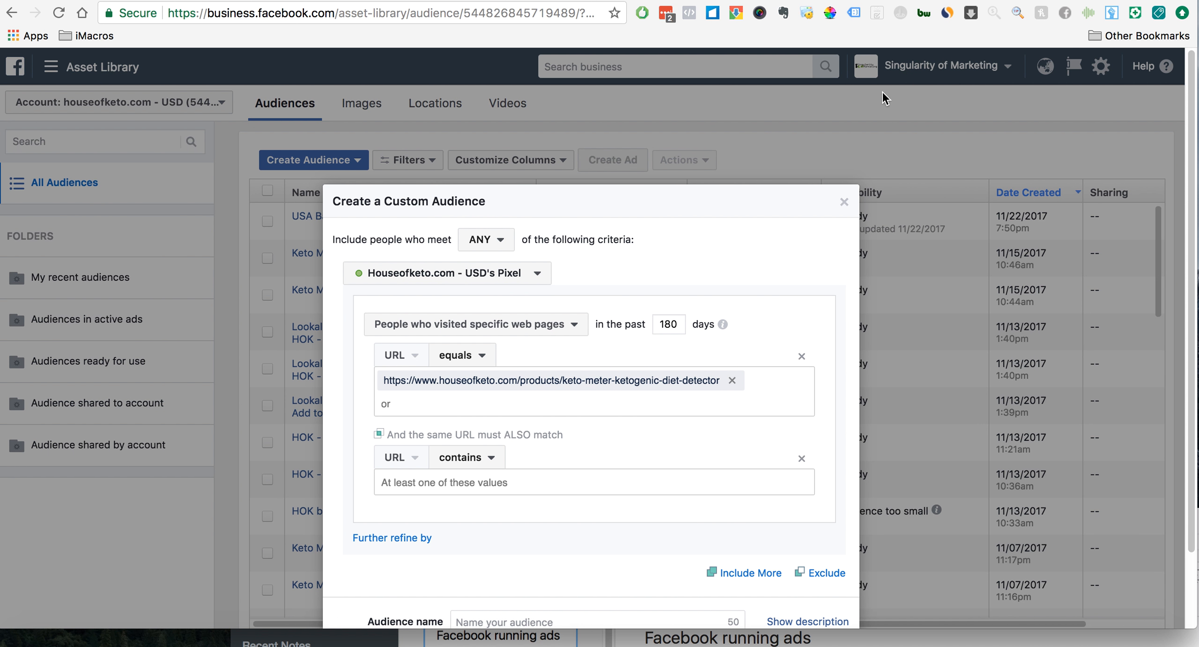
- Find the House of Keto Monitor product among all products on houseofketo.com and copy its page address
{"action": "left_click", "coordinate": [1047, 2]}
{"action": "scroll", "coordinate": [510, 410], "scroll_direction": "down", "scroll_amount": 15}
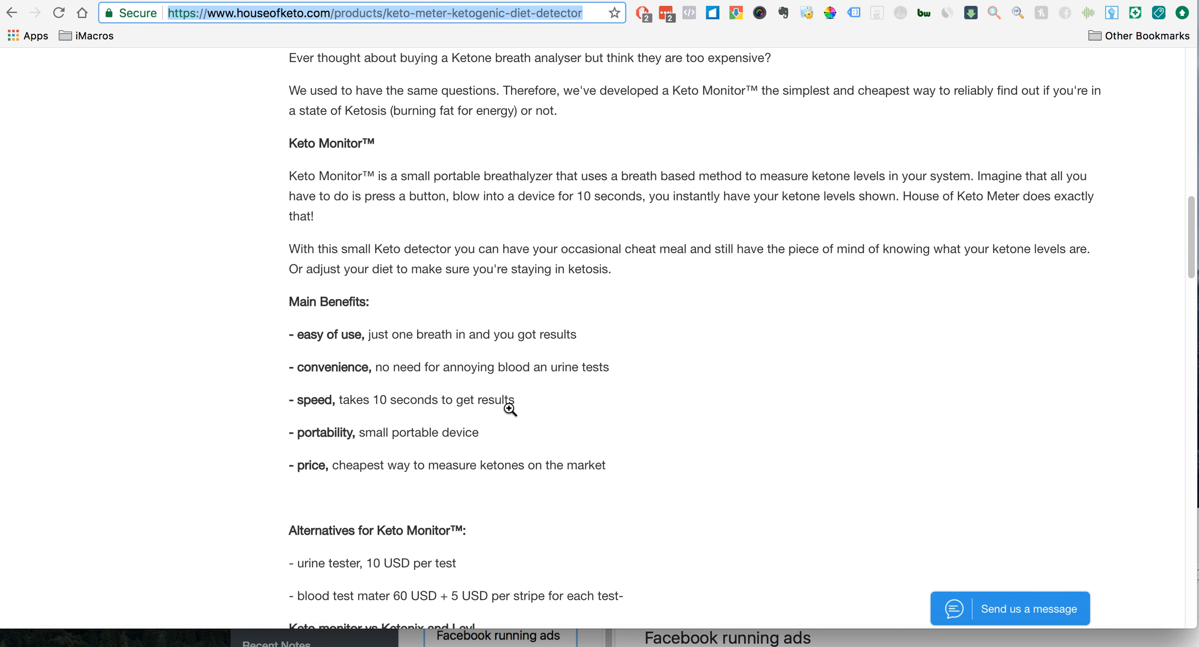
{"action": "scroll", "coordinate": [509, 409], "scroll_direction": "up", "scroll_amount": 13}
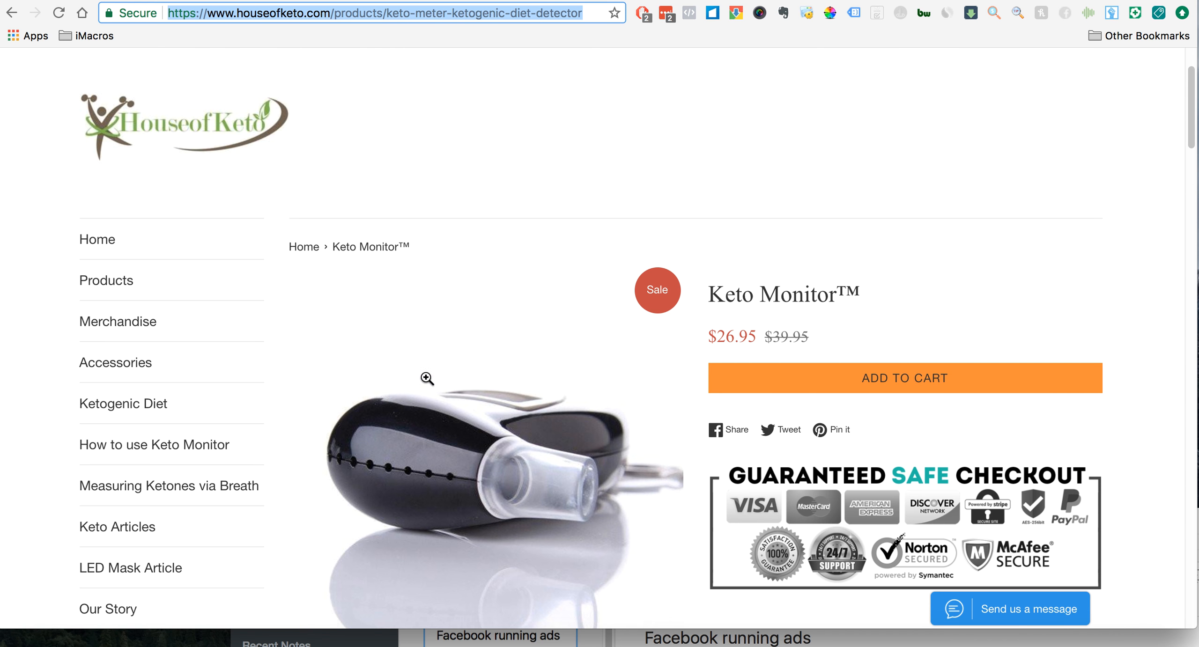
{"action": "left_click", "coordinate": [121, 290]}
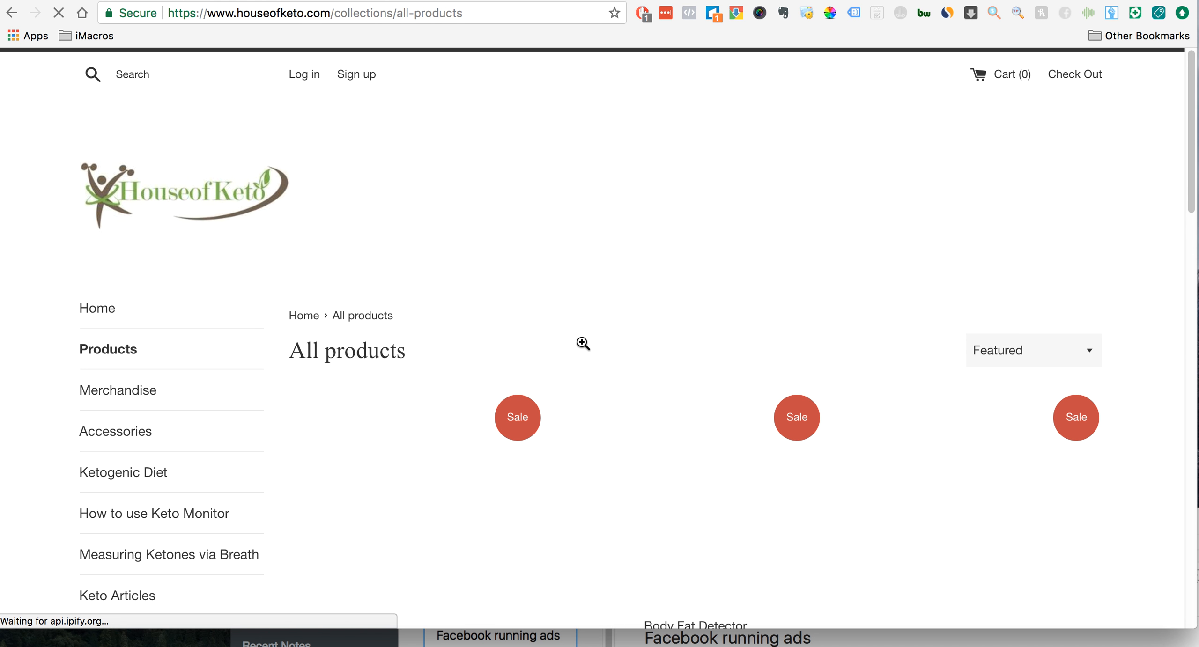
{"action": "scroll", "coordinate": [582, 344], "scroll_direction": "down", "scroll_amount": 5}
{"action": "scroll", "coordinate": [487, 74], "scroll_direction": "up", "scroll_amount": 1}
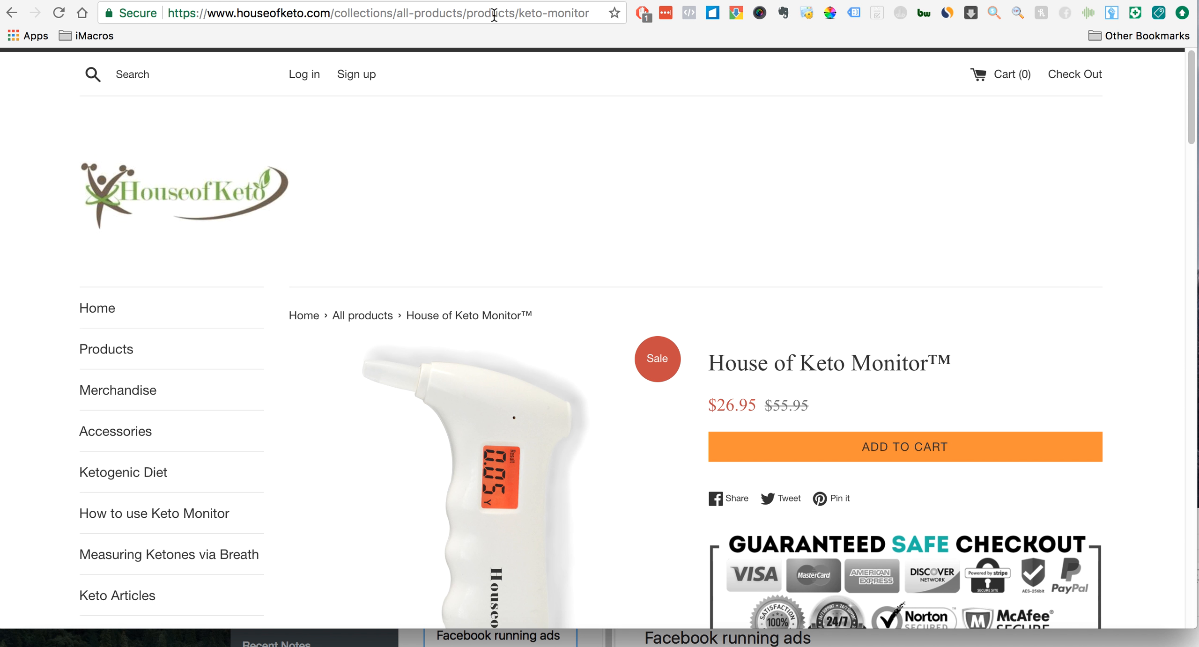
{"action": "left_click", "coordinate": [494, 15]}
{"action": "key", "text": "super+c"}
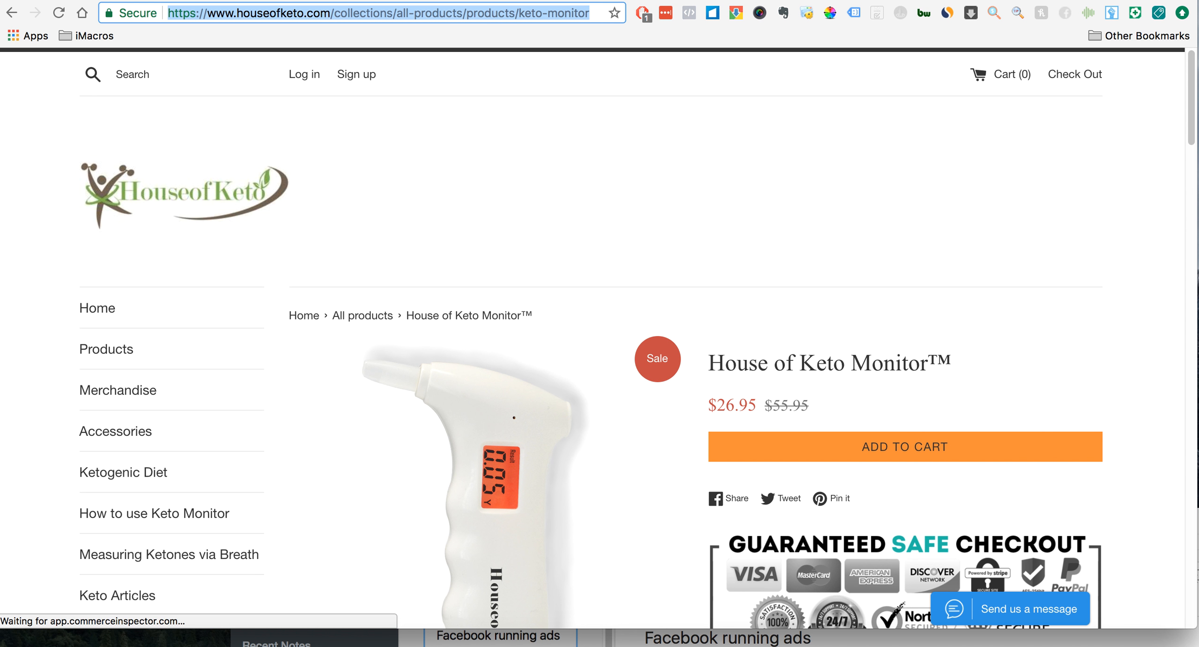
{"action": "left_click", "coordinate": [745, 1]}
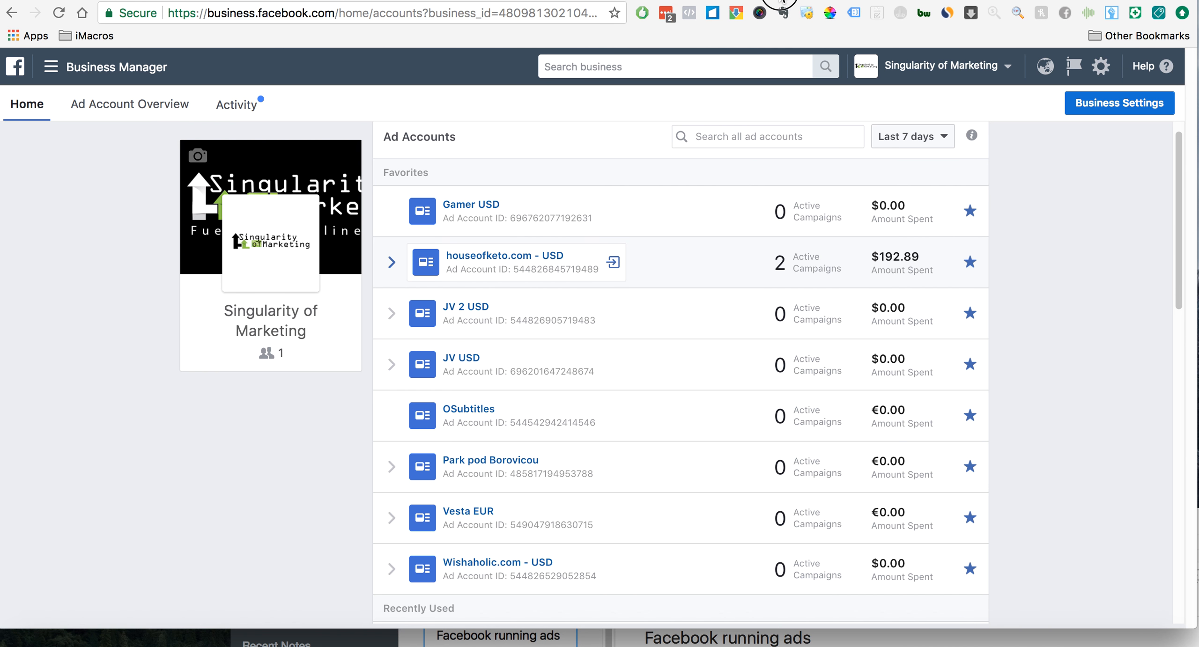
{"action": "left_click", "coordinate": [796, 1]}
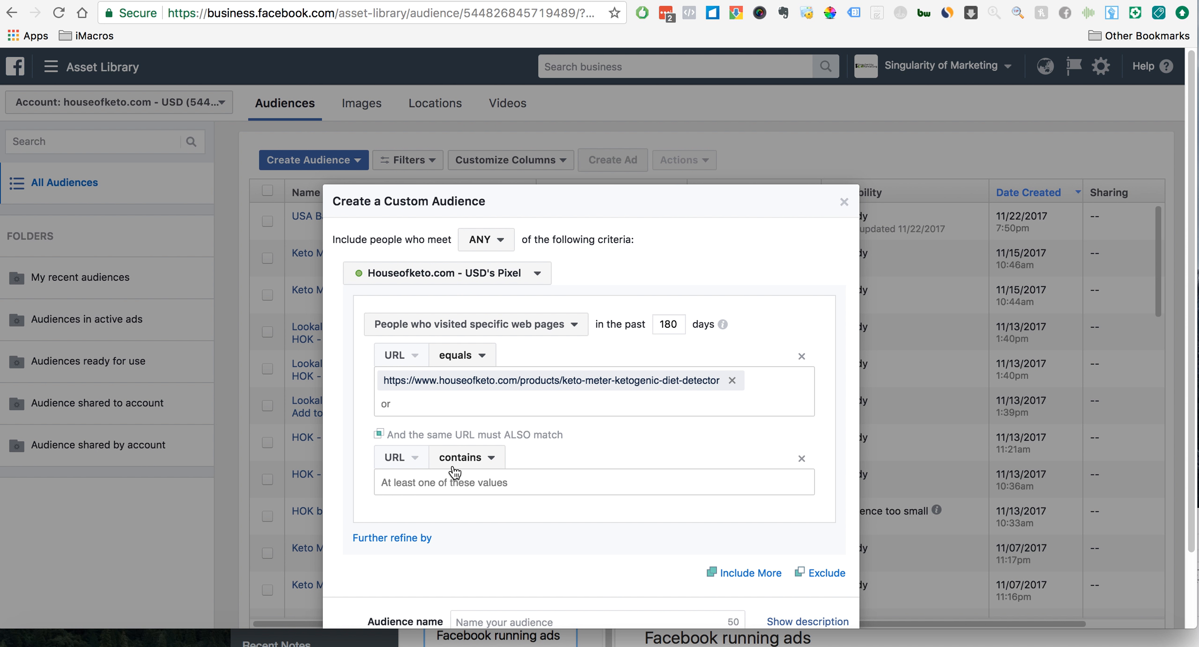
{"action": "left_click", "coordinate": [491, 458]}
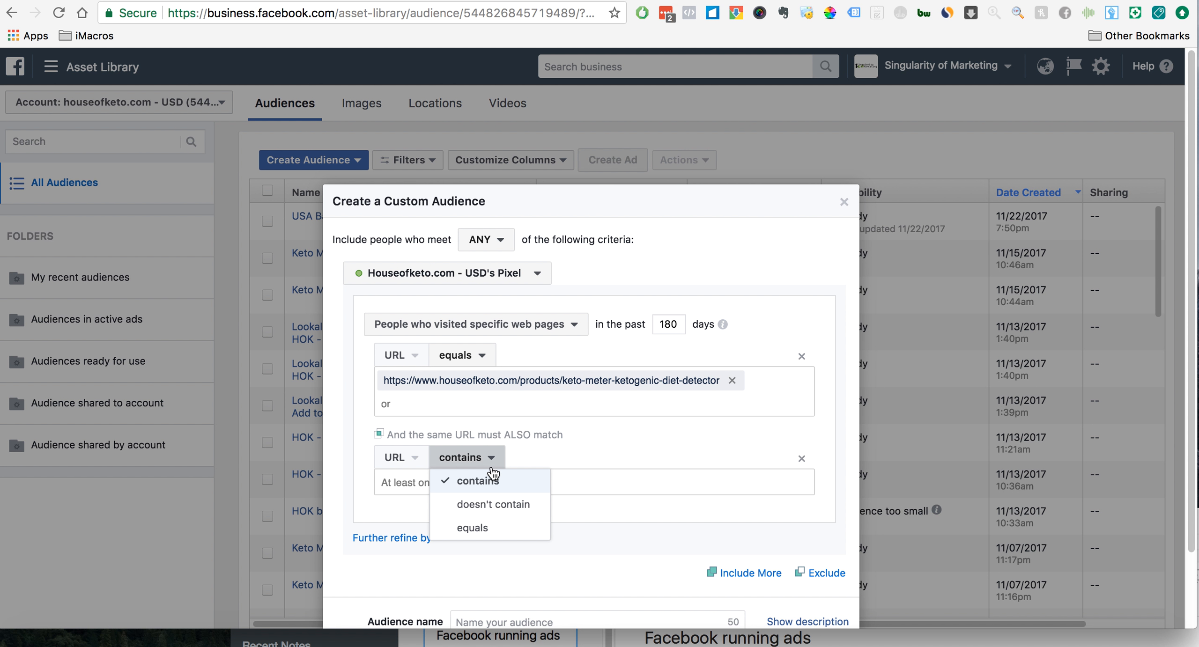
{"action": "left_click", "coordinate": [492, 533]}
{"action": "key", "text": "super+v"}
{"action": "left_click", "coordinate": [487, 517]}
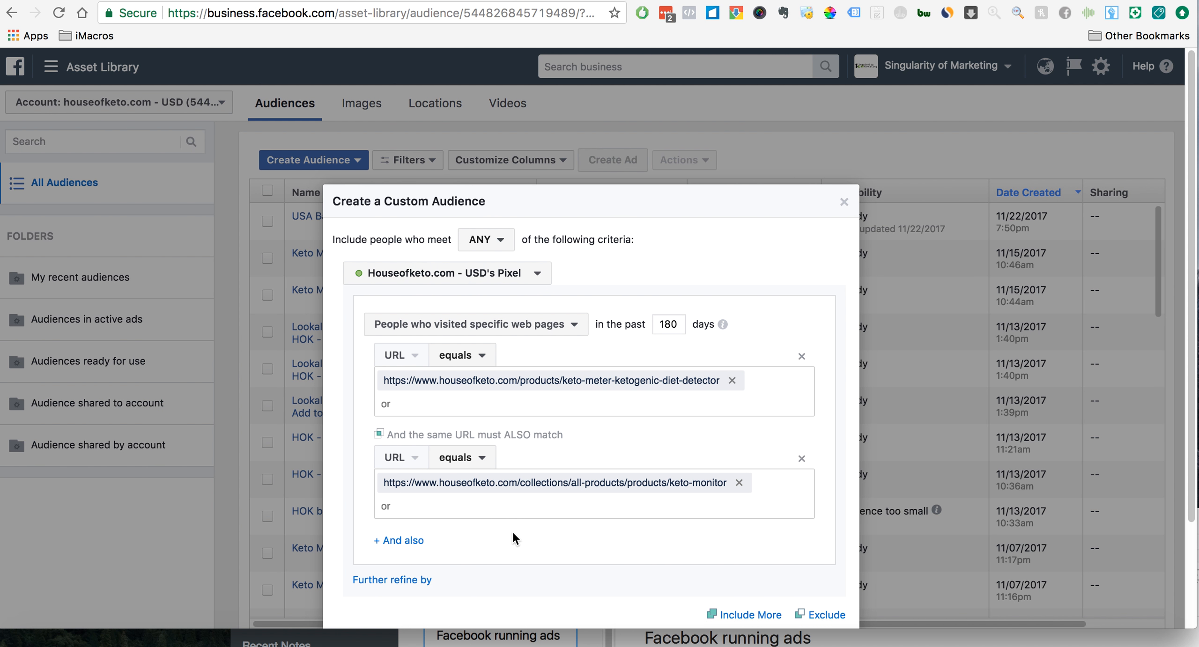
{"action": "scroll", "coordinate": [511, 530], "scroll_direction": "down", "scroll_amount": 3}
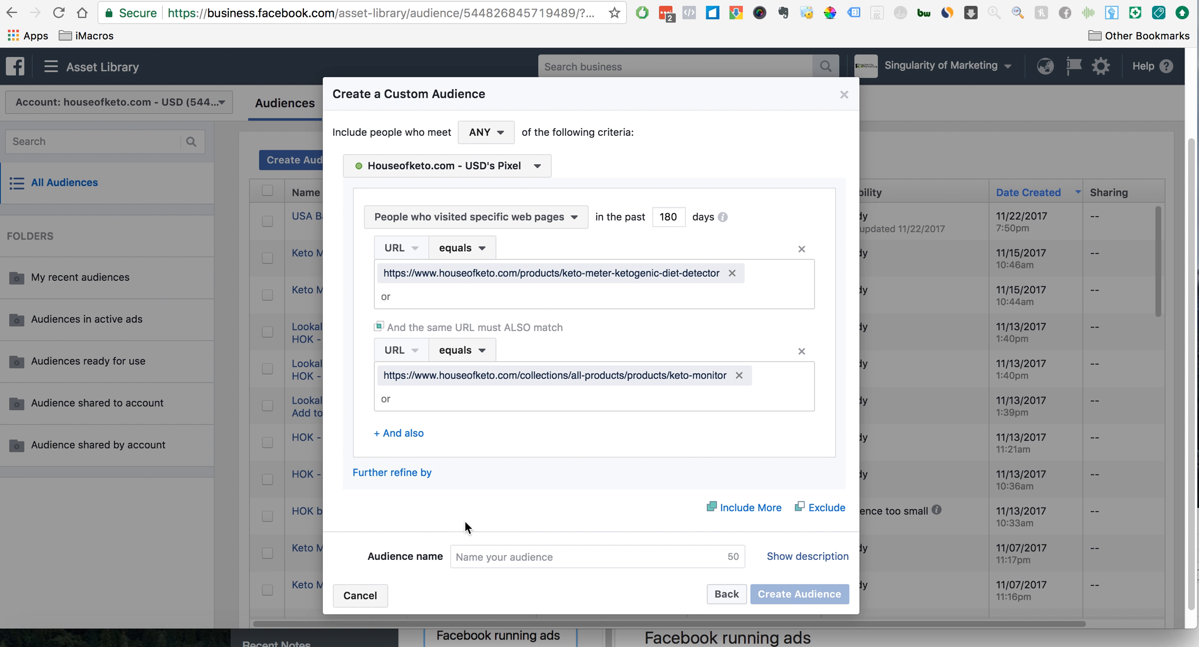
- Try a third also-match URL condition that contains keto, and remove that condition again
{"action": "left_click", "coordinate": [403, 435]}
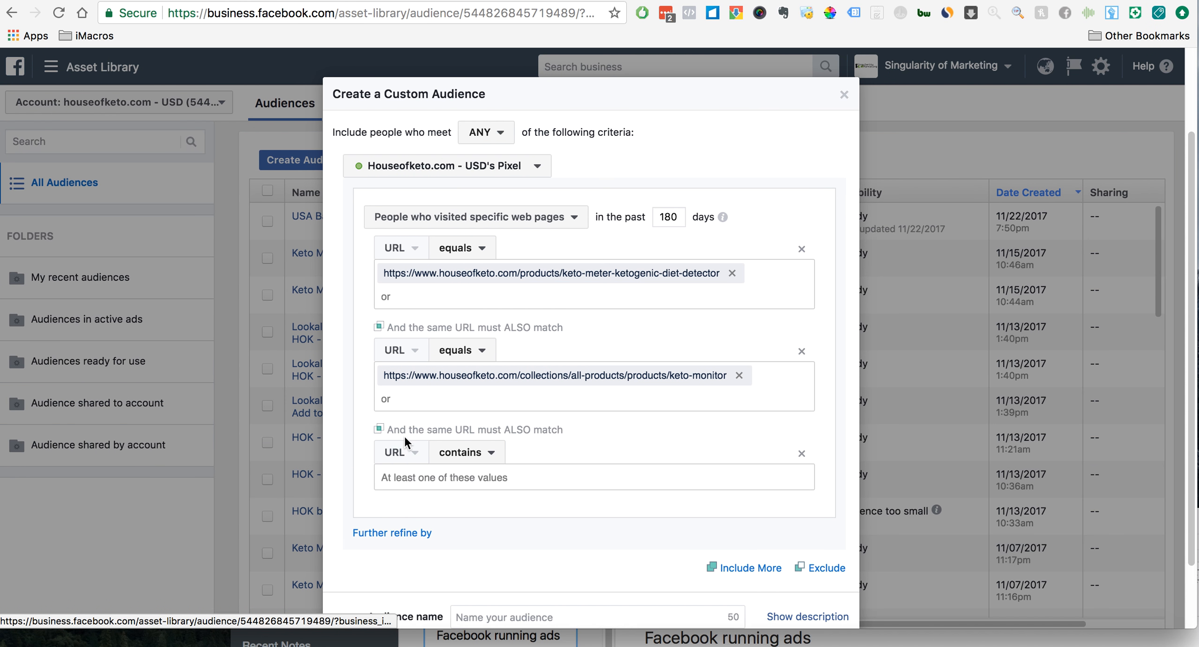
{"action": "left_click", "coordinate": [479, 464]}
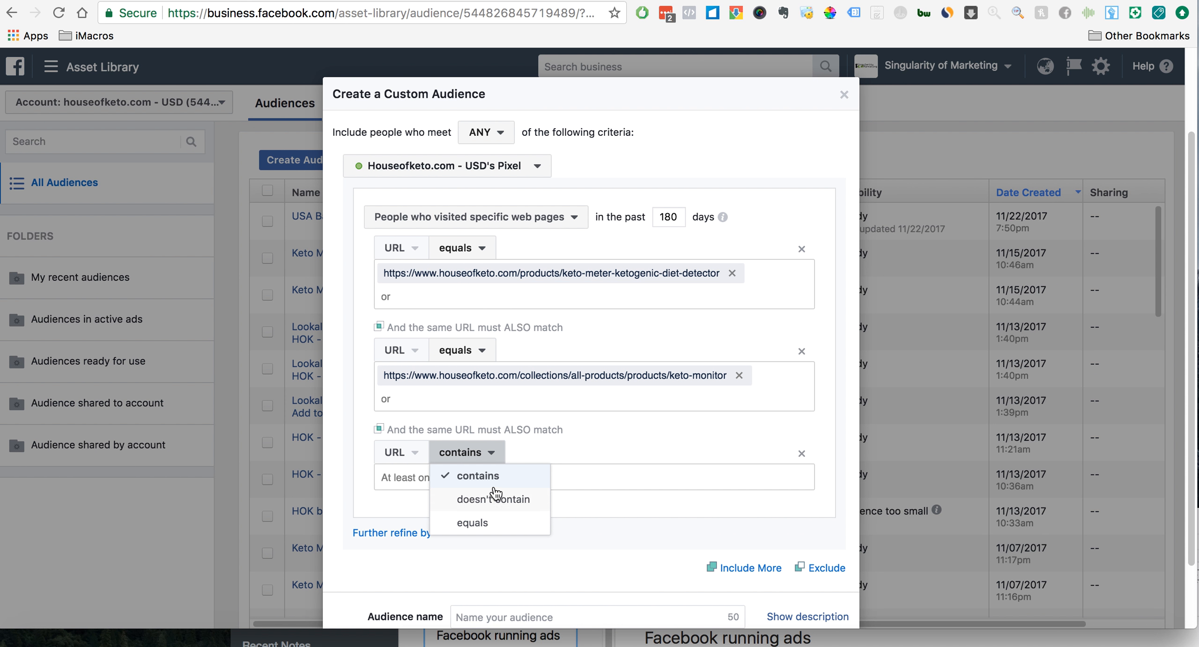
{"action": "left_click", "coordinate": [482, 476]}
{"action": "type", "text": "keto"}
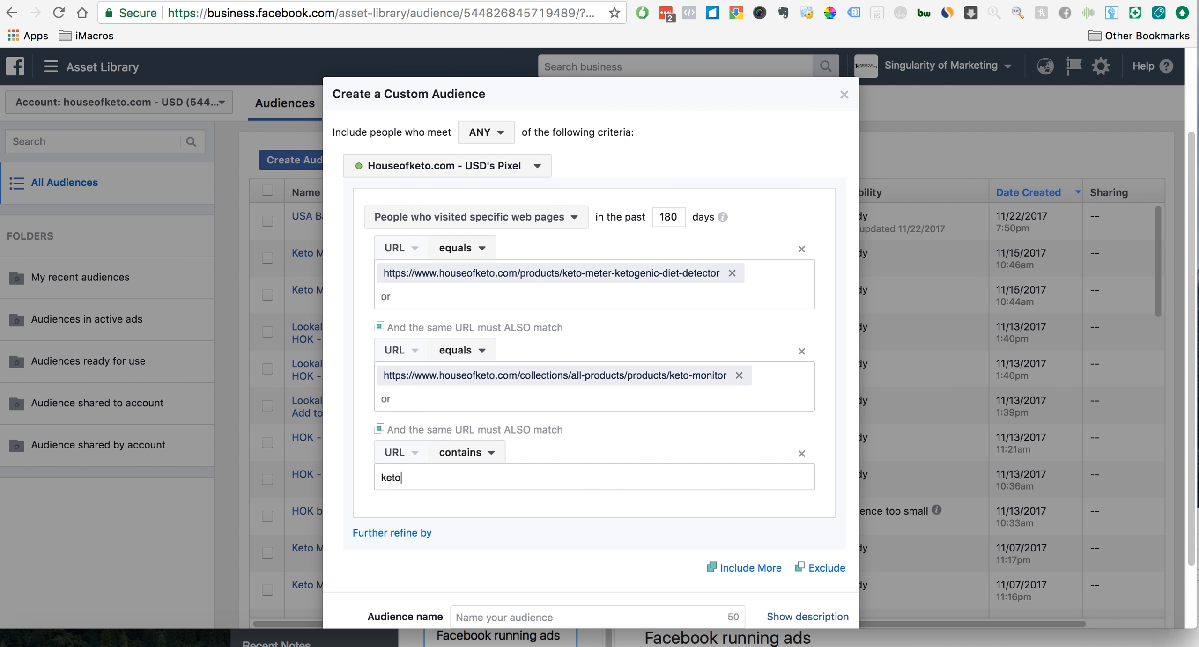
{"action": "key", "text": "Return"}
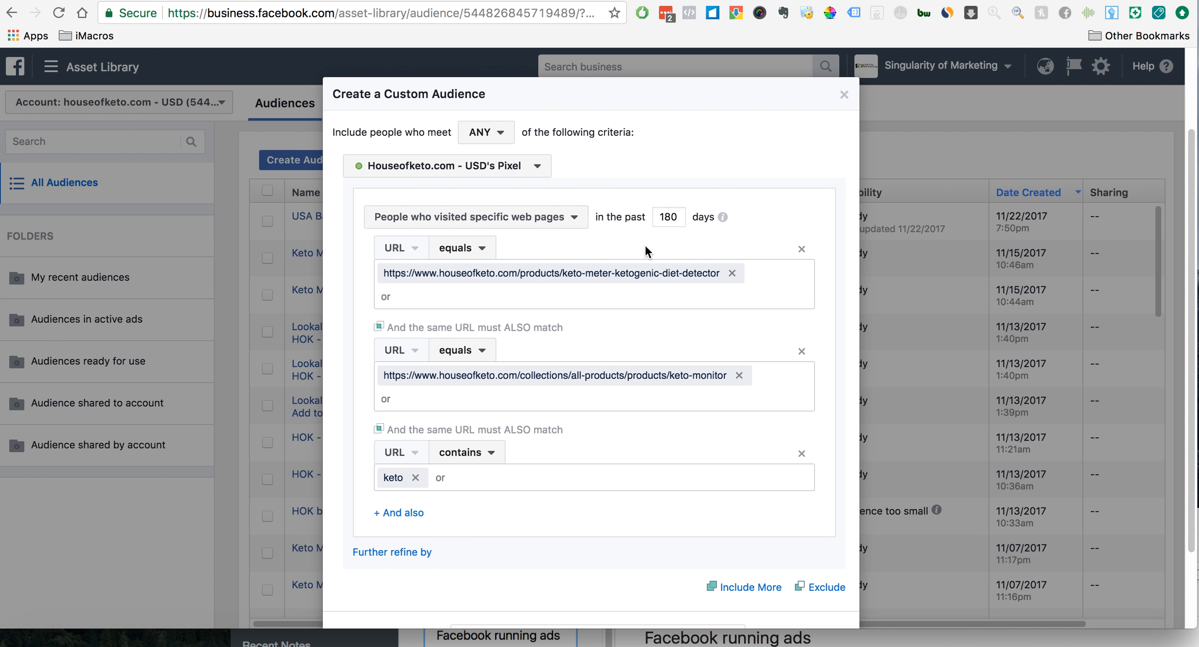
{"action": "left_click", "coordinate": [801, 453]}
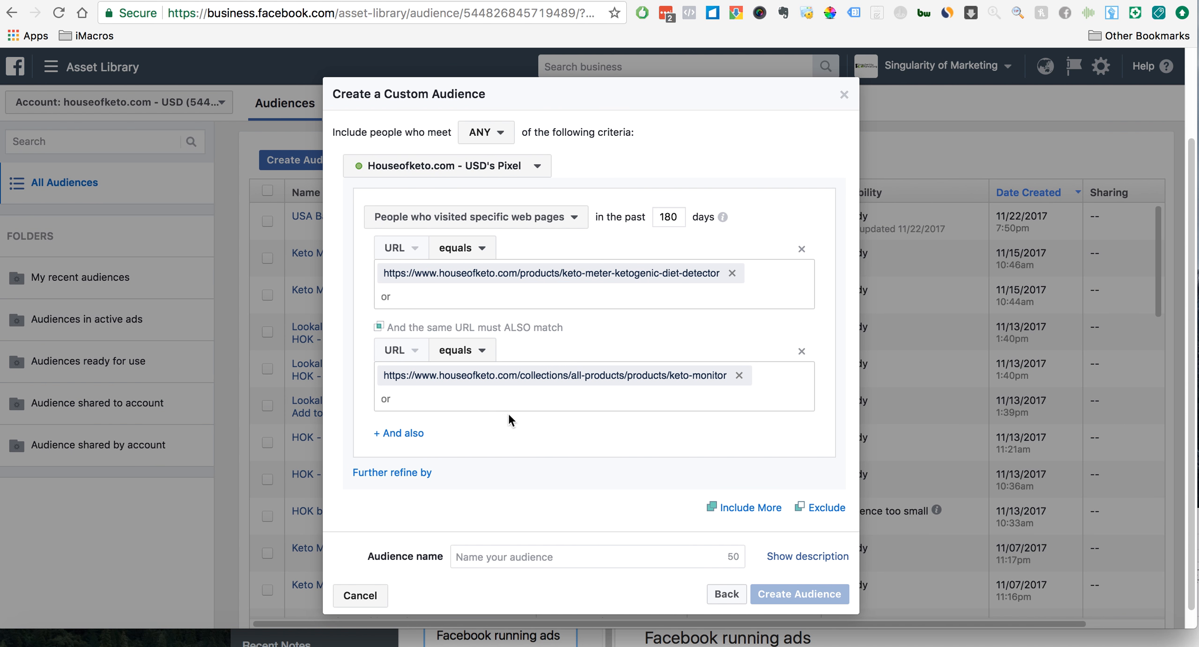
- Reselect Houseofketo.com - USD's Pixel as the audience source and try the PageView event as the criterion
{"action": "scroll", "coordinate": [479, 462], "scroll_direction": "up", "scroll_amount": 2}
{"action": "left_click", "coordinate": [530, 211]}
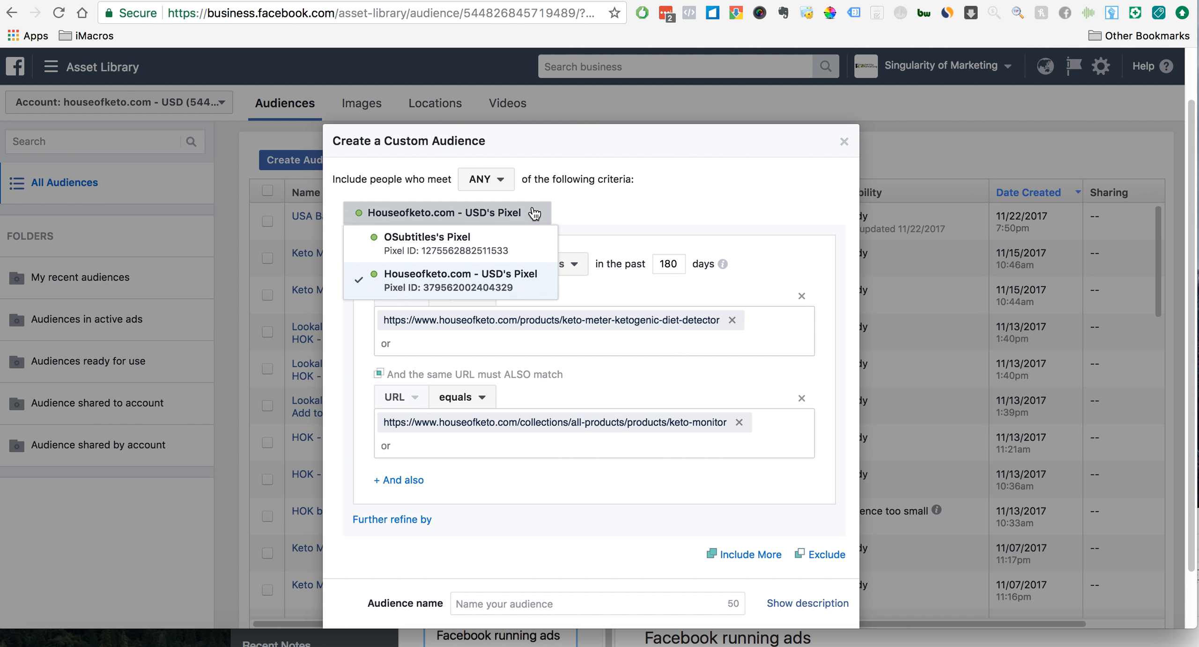
{"action": "left_click", "coordinate": [487, 279]}
{"action": "left_click", "coordinate": [475, 331]}
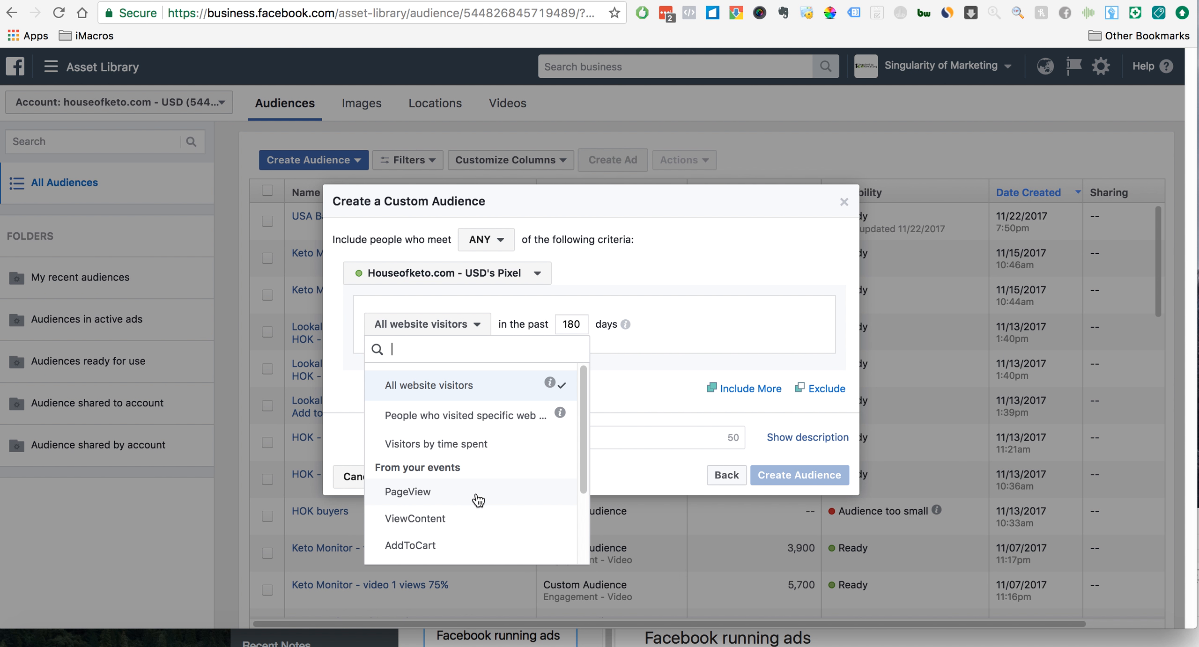
{"action": "scroll", "coordinate": [478, 501], "scroll_direction": "down", "scroll_amount": 3}
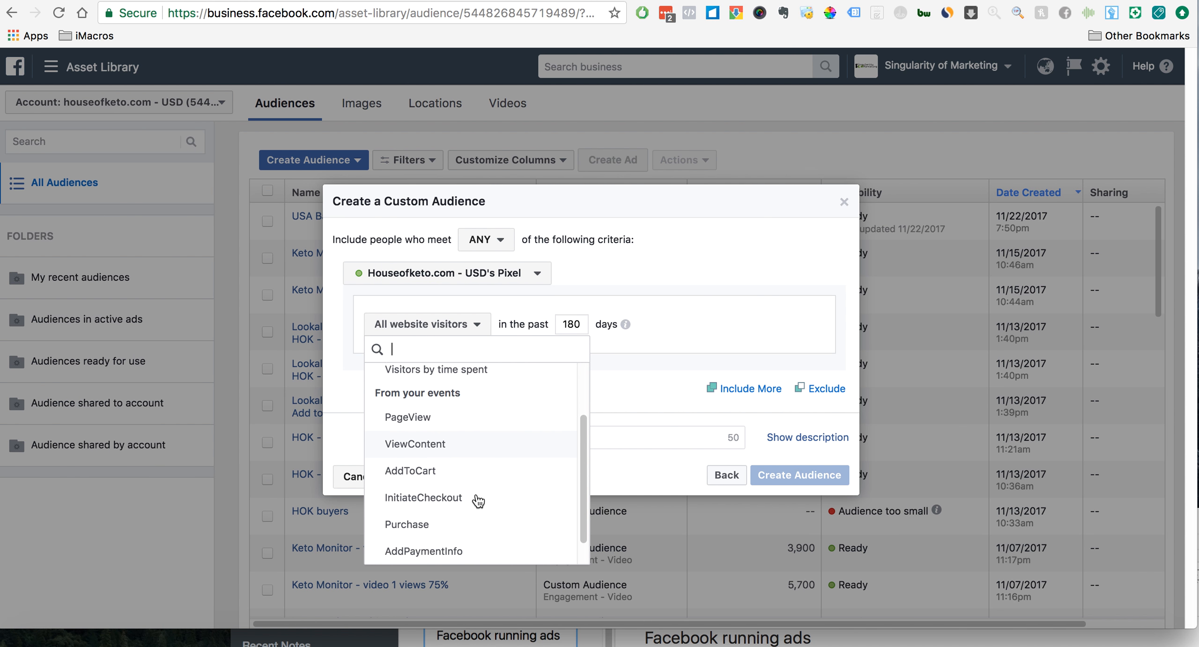
{"action": "scroll", "coordinate": [478, 501], "scroll_direction": "up", "scroll_amount": 4}
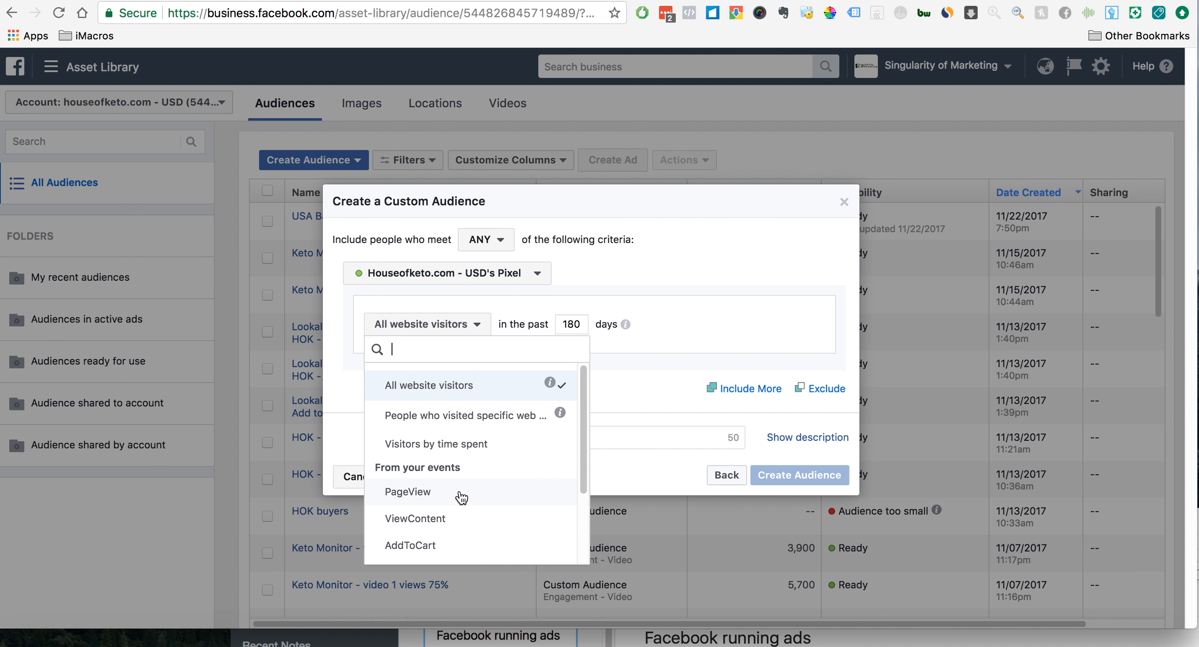
{"action": "left_click", "coordinate": [462, 499]}
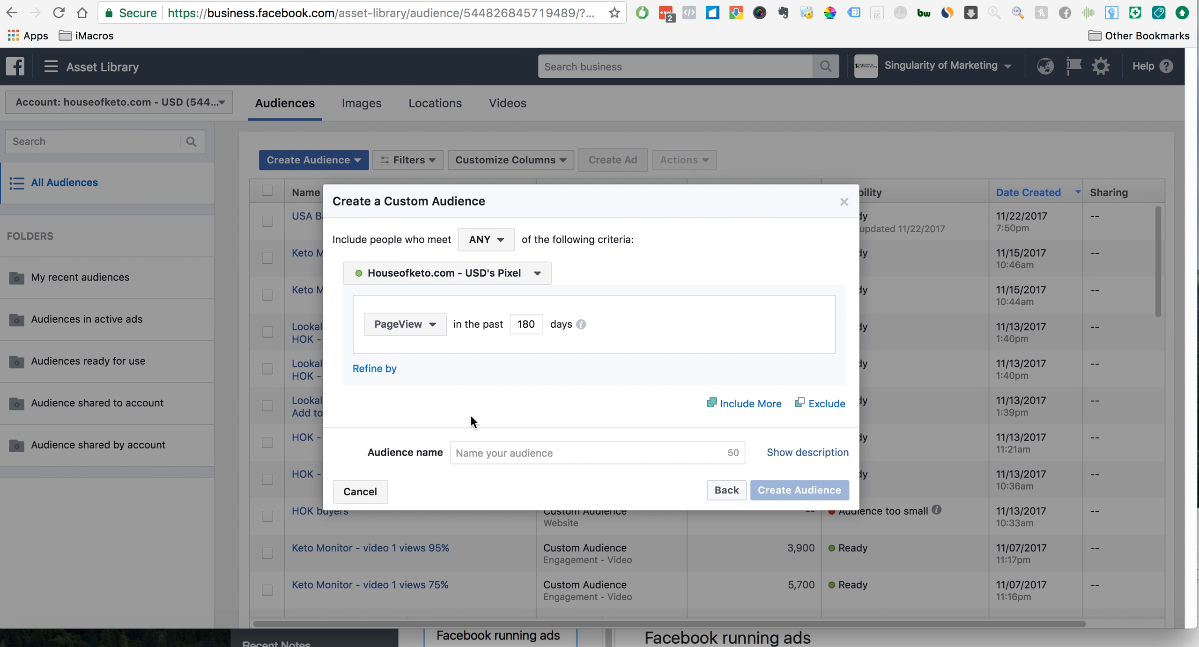
{"action": "left_click", "coordinate": [413, 325]}
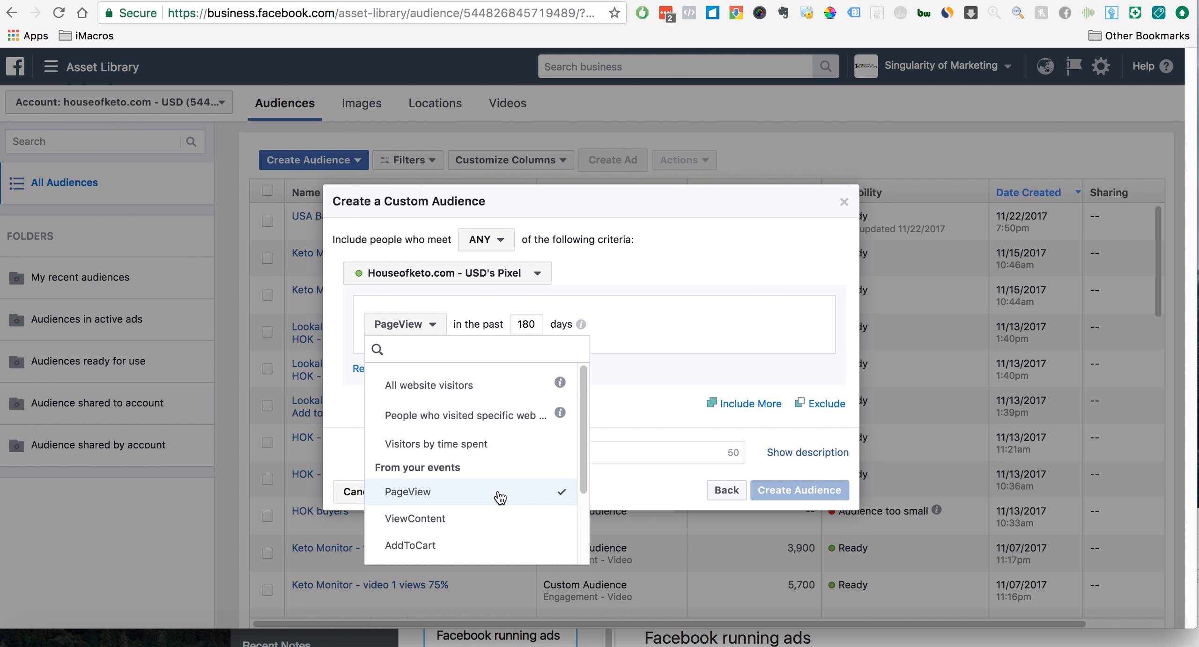
{"action": "left_click", "coordinate": [473, 418]}
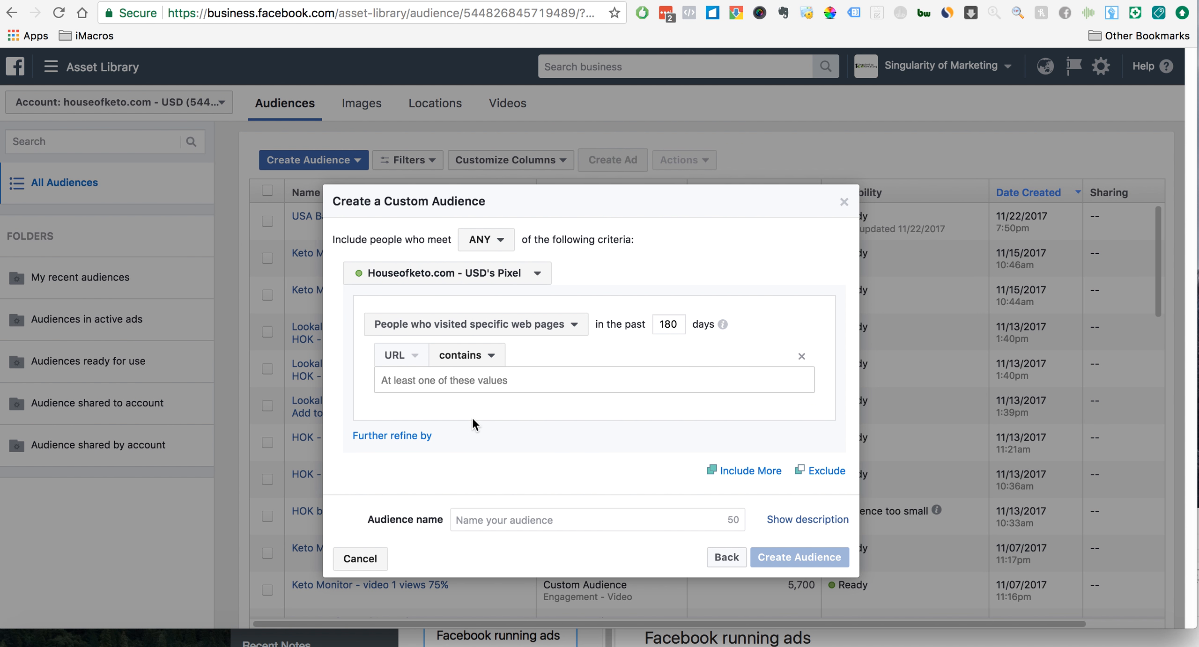
{"action": "left_click", "coordinate": [552, 384]}
{"action": "key", "text": "ctrl+v"}
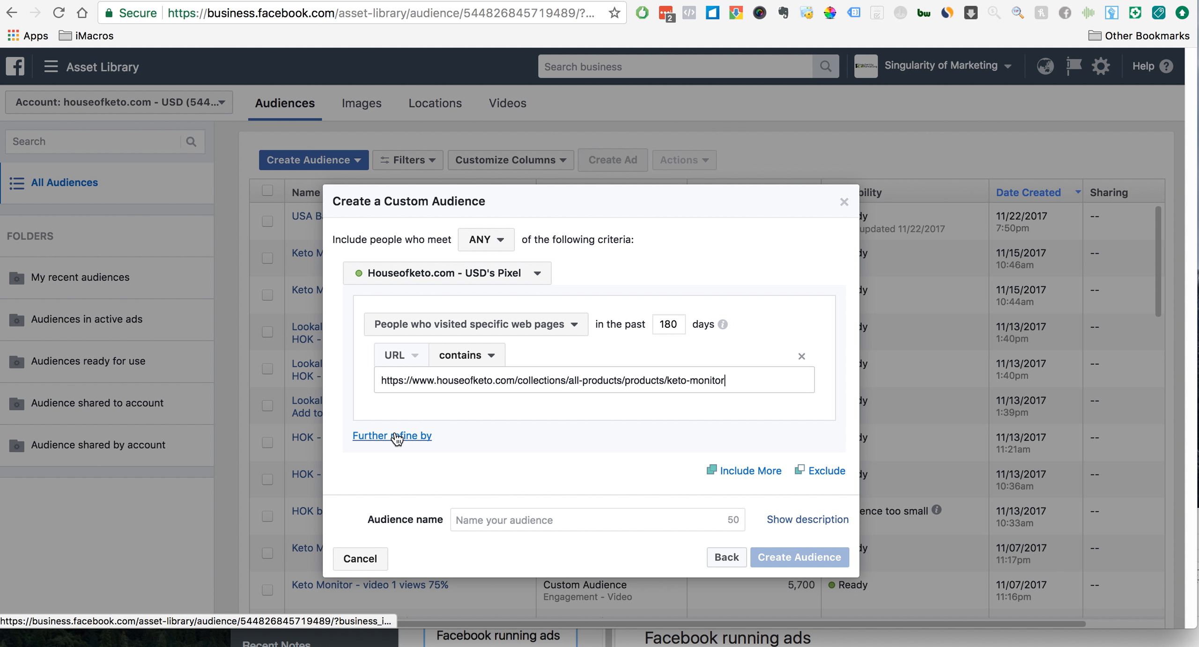
{"action": "left_click", "coordinate": [515, 457]}
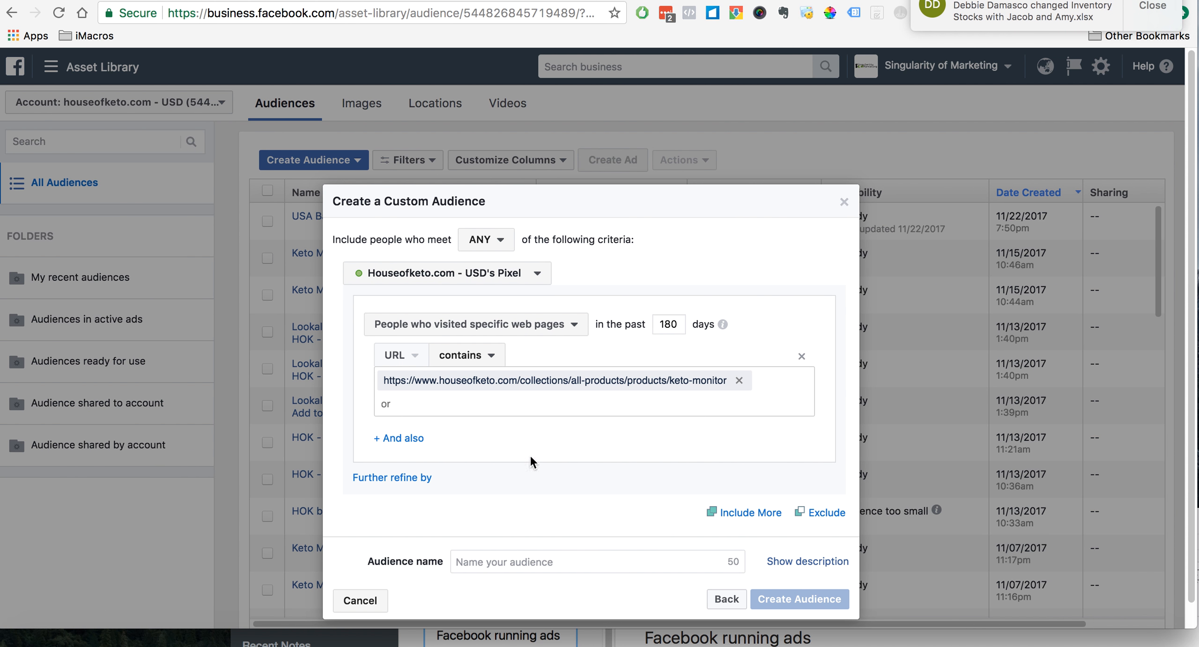
{"action": "left_click", "coordinate": [400, 438]}
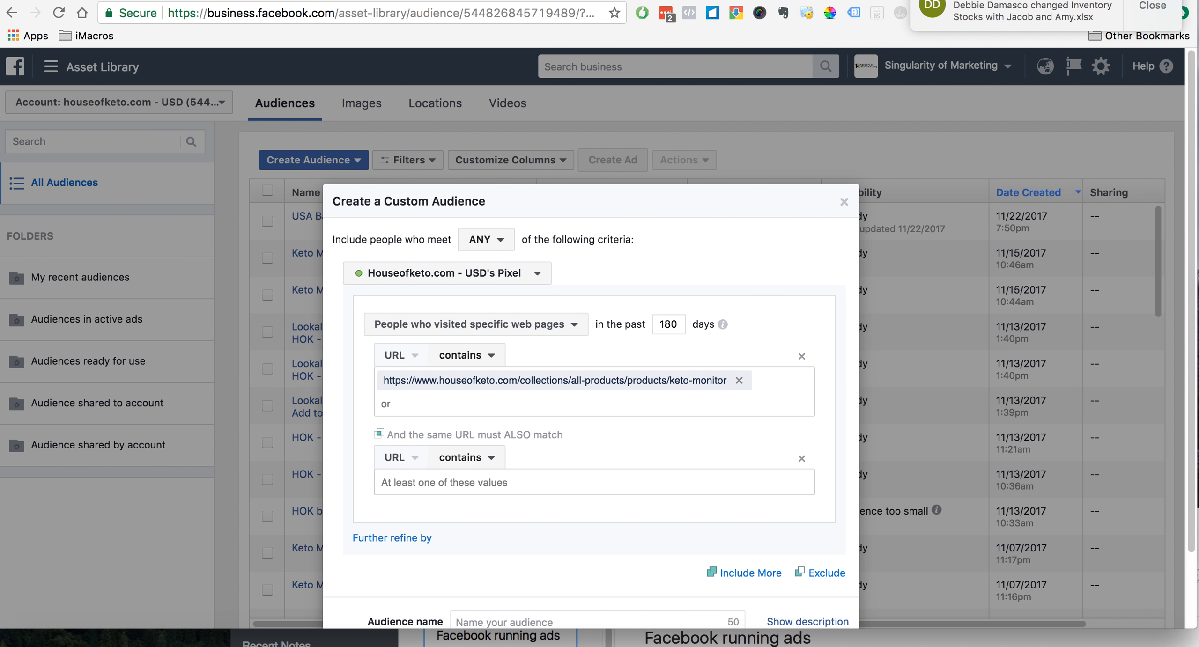
{"action": "left_click", "coordinate": [853, 0]}
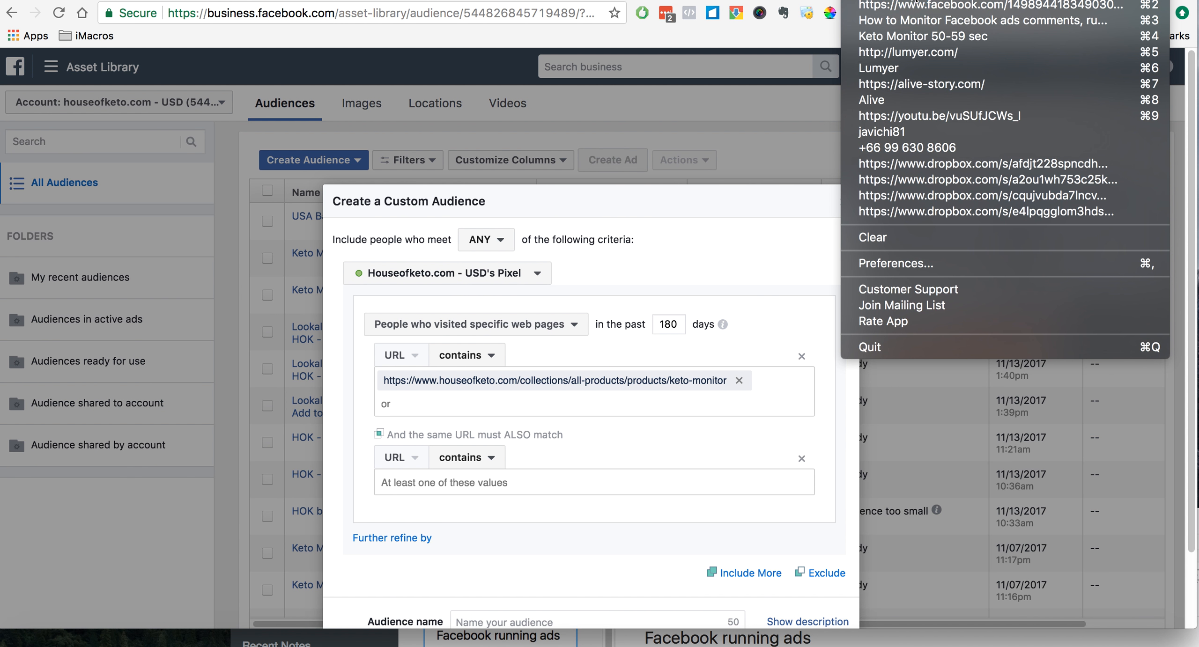
{"action": "left_click", "coordinate": [578, 395]}
{"action": "left_click", "coordinate": [516, 484]}
{"action": "type", "text": "https://www.houseofketo.com/products/keto-meter-ketogenic-diet-detector"}
- Set the match type of both URL conditions in the custom audience to equals
{"action": "left_click", "coordinate": [479, 359]}
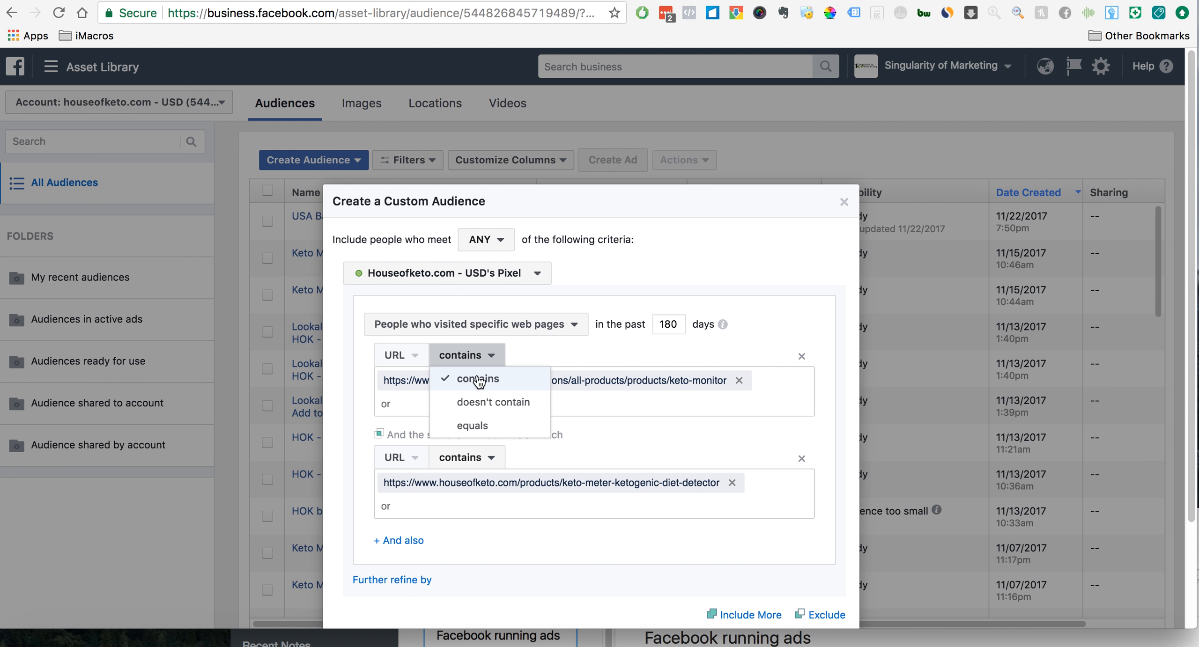
{"action": "left_click", "coordinate": [479, 424]}
{"action": "left_click", "coordinate": [492, 461]}
{"action": "left_click", "coordinate": [487, 528]}
{"action": "scroll", "coordinate": [658, 457], "scroll_direction": "down", "scroll_amount": 3}
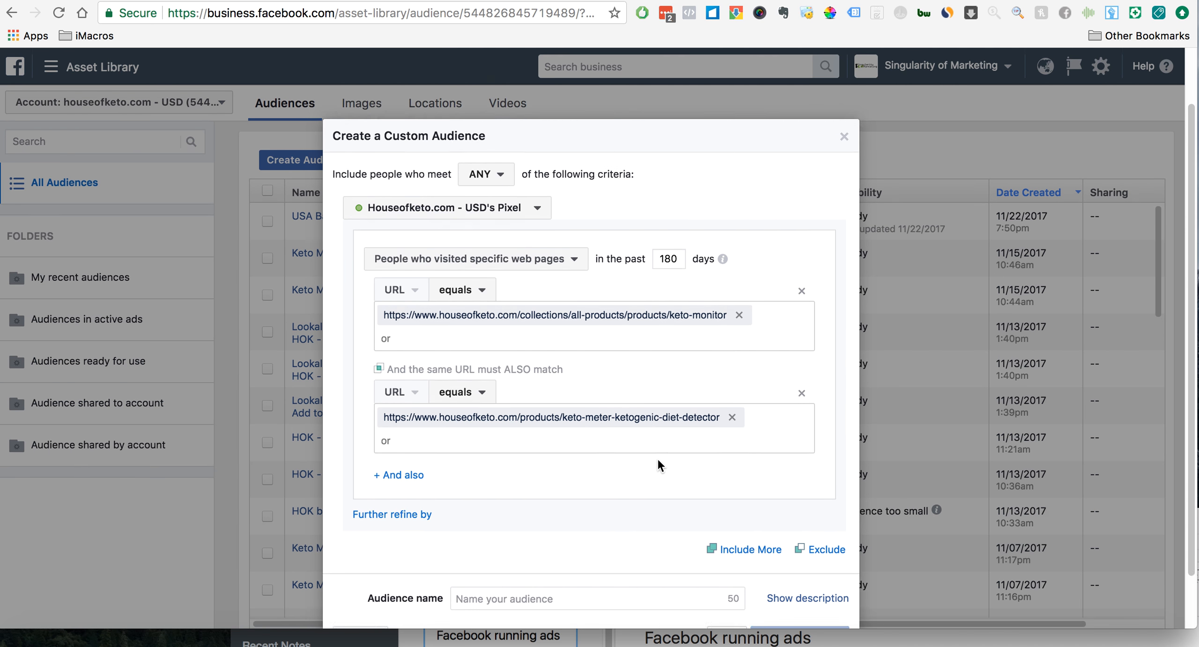
- Name the audience "HOK - visitors to device product pages" and check its URL conditions
{"action": "left_click", "coordinate": [515, 538]}
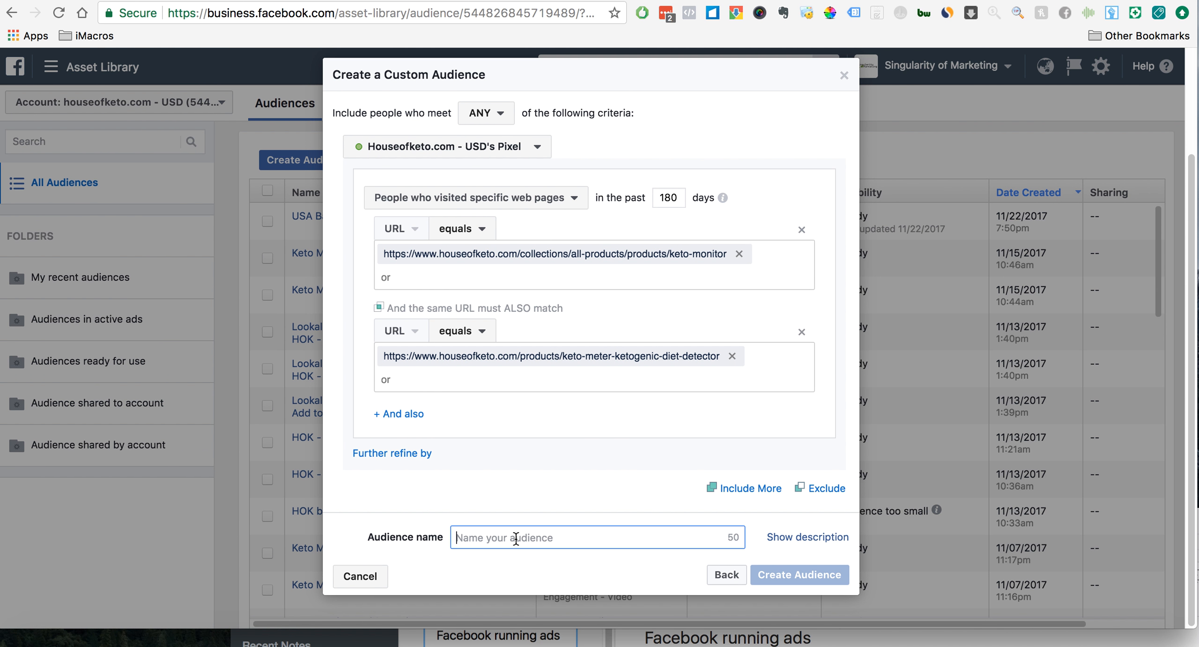
{"action": "type", "text": "HOK - visitors to de"}
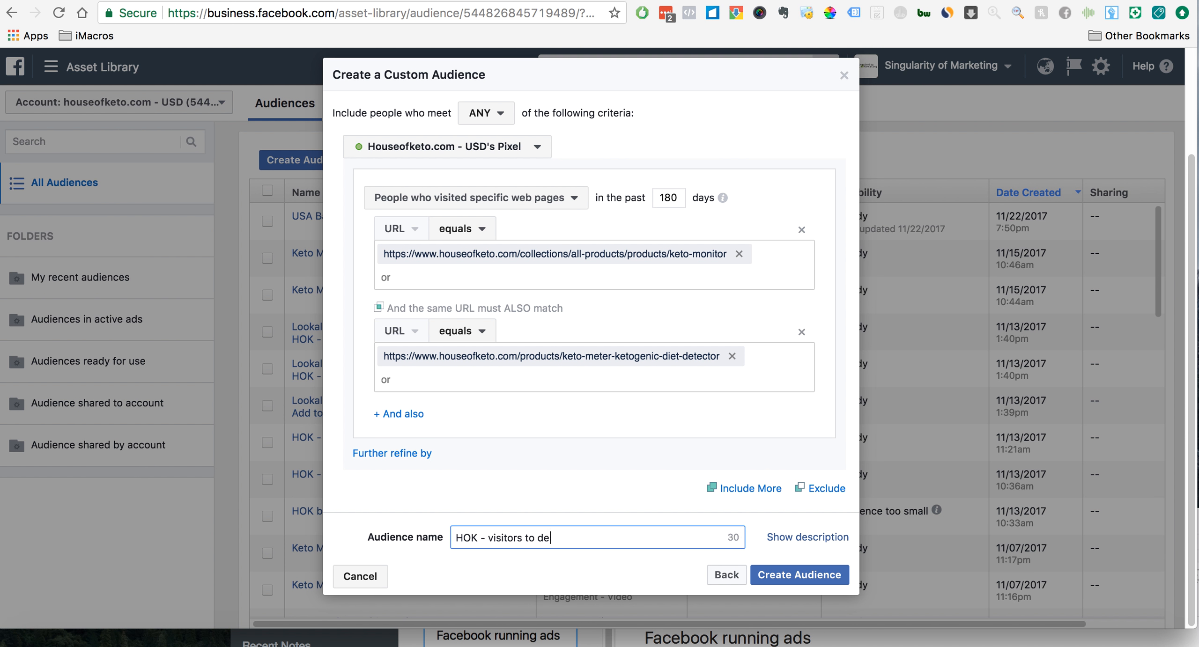
{"action": "type", "text": "uc"}
{"action": "scroll", "coordinate": [542, 418], "scroll_direction": "up", "scroll_amount": 2}
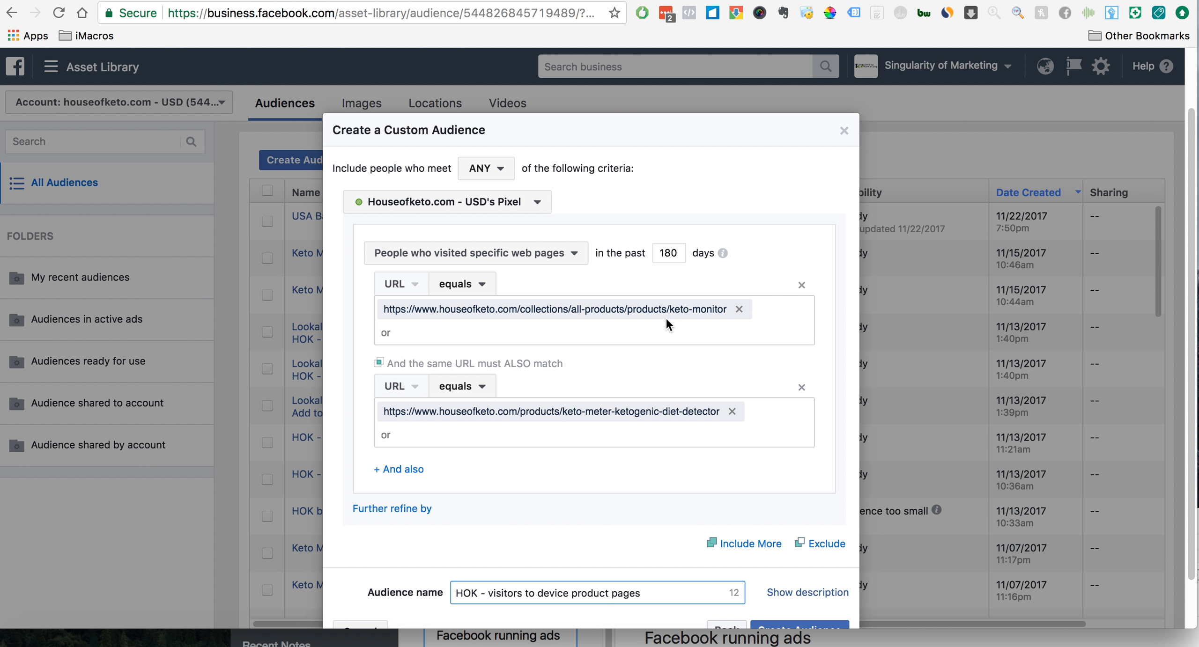
{"action": "scroll", "coordinate": [665, 317], "scroll_direction": "down", "scroll_amount": 2}
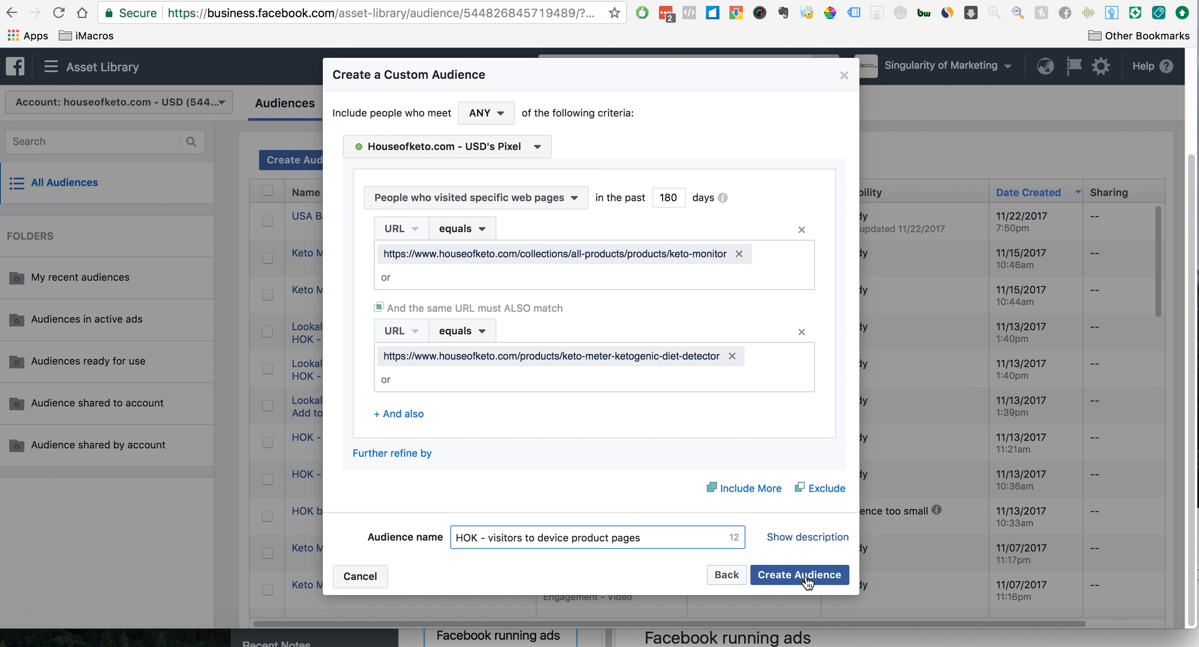
- Create the custom audience despite the small-size notice, opting not to show that message again, and finish the dialog
{"action": "left_click", "coordinate": [806, 581]}
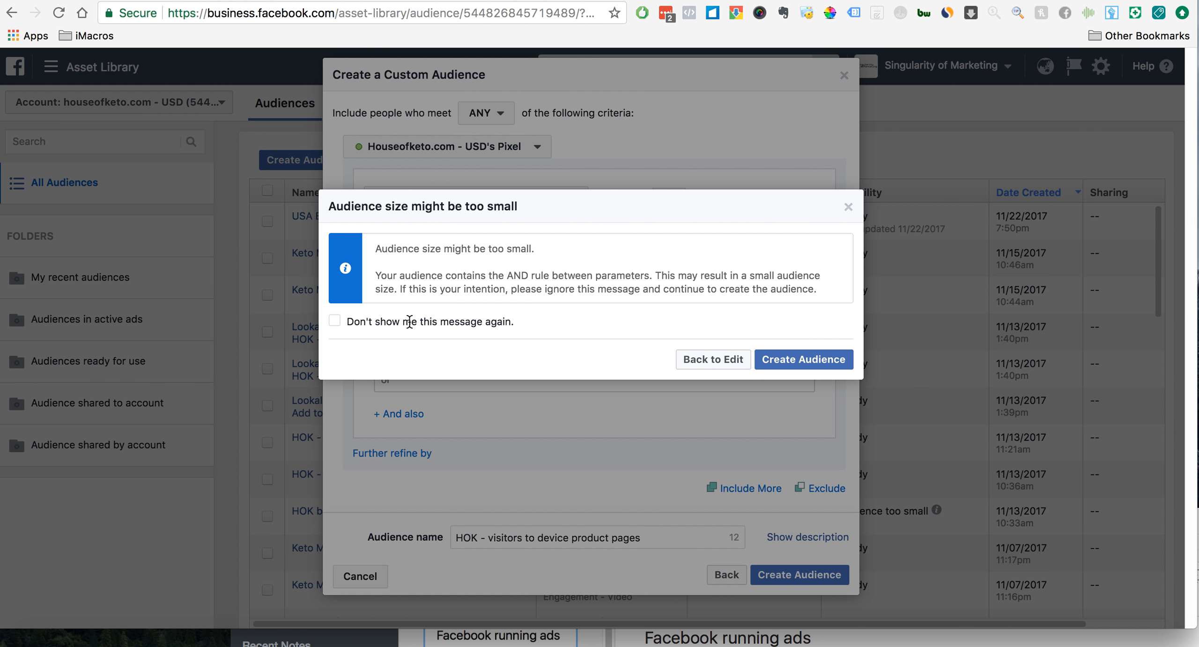
{"action": "left_click", "coordinate": [334, 321]}
{"action": "left_click", "coordinate": [836, 361]}
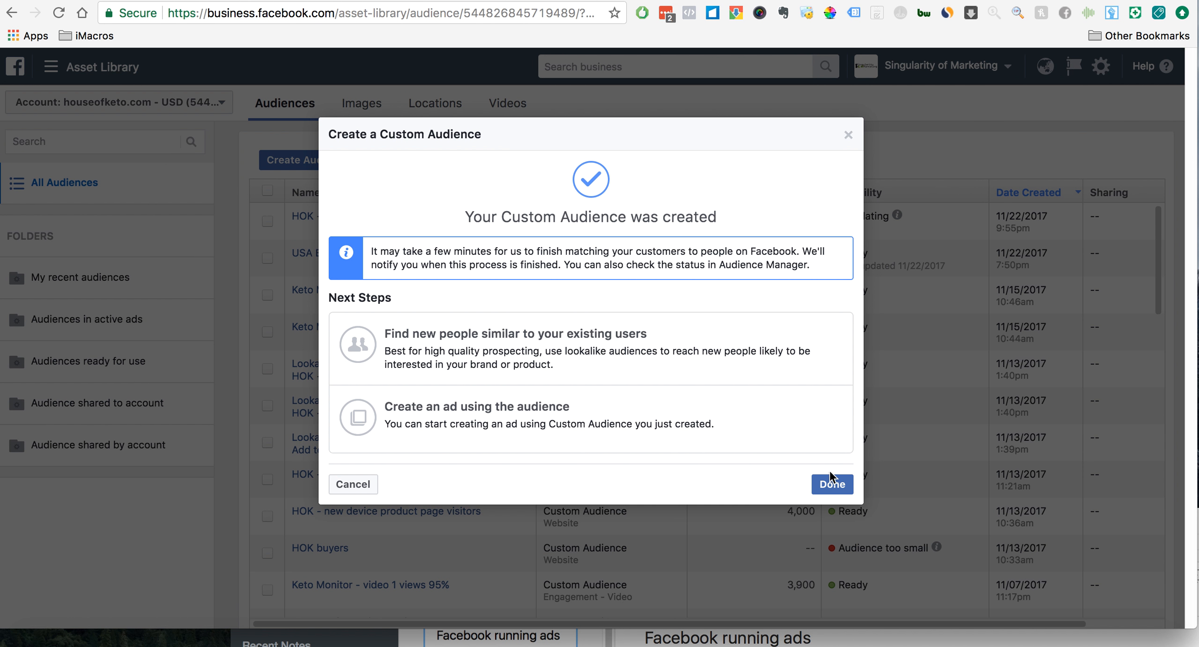
{"action": "left_click", "coordinate": [831, 483]}
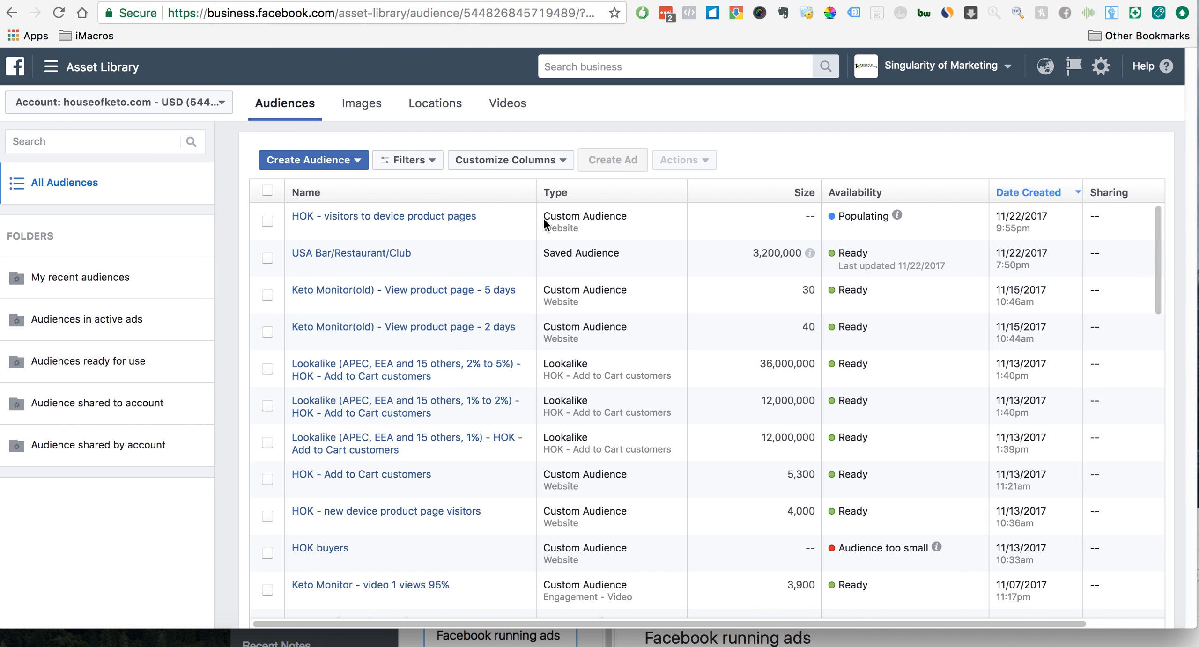
- Start a new website traffic custom audience with the AddToCart event in the past 180 days as its criterion
{"action": "left_click", "coordinate": [356, 160]}
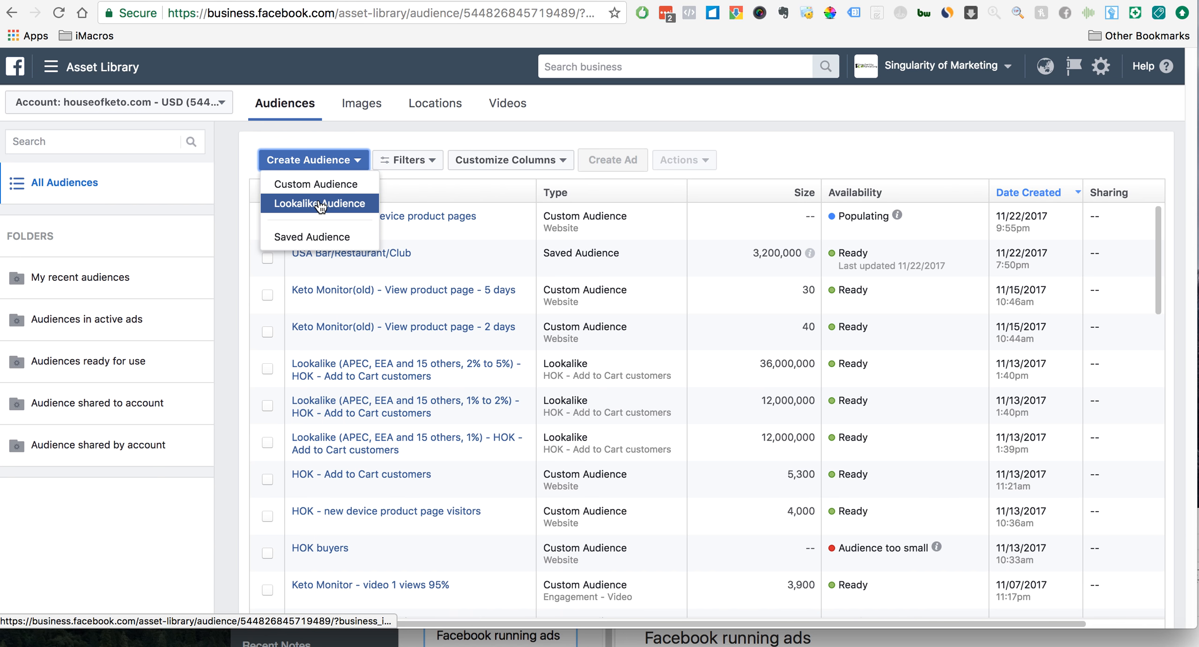
{"action": "left_click", "coordinate": [317, 184]}
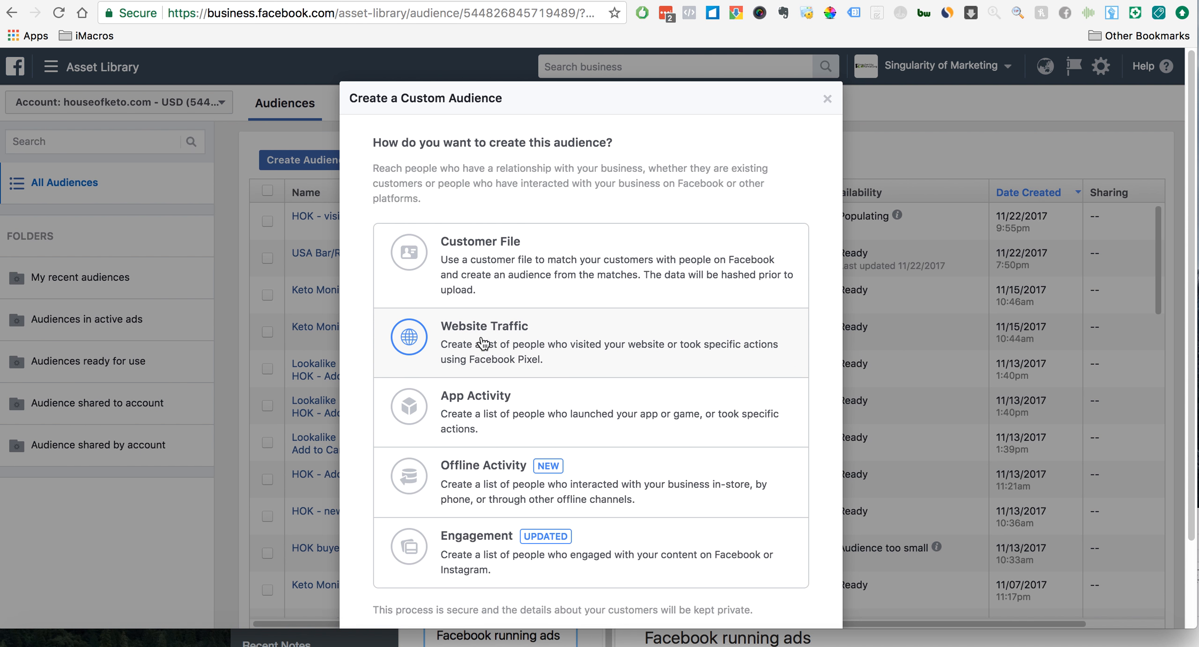
{"action": "left_click", "coordinate": [584, 346]}
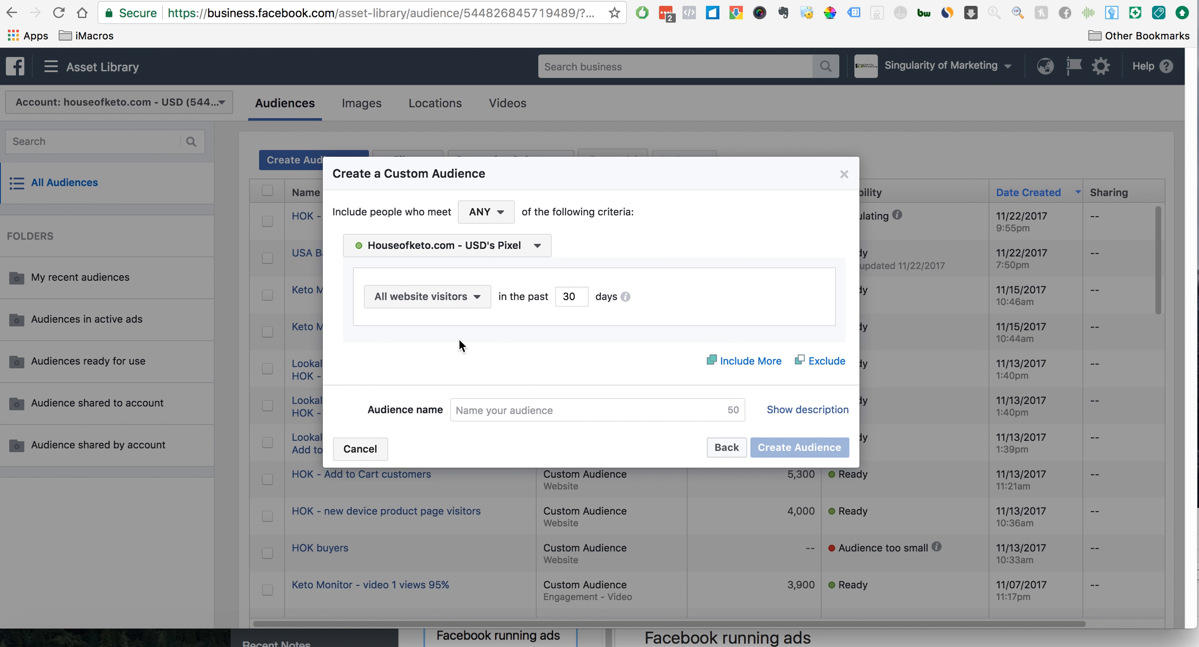
{"action": "left_click", "coordinate": [487, 309]}
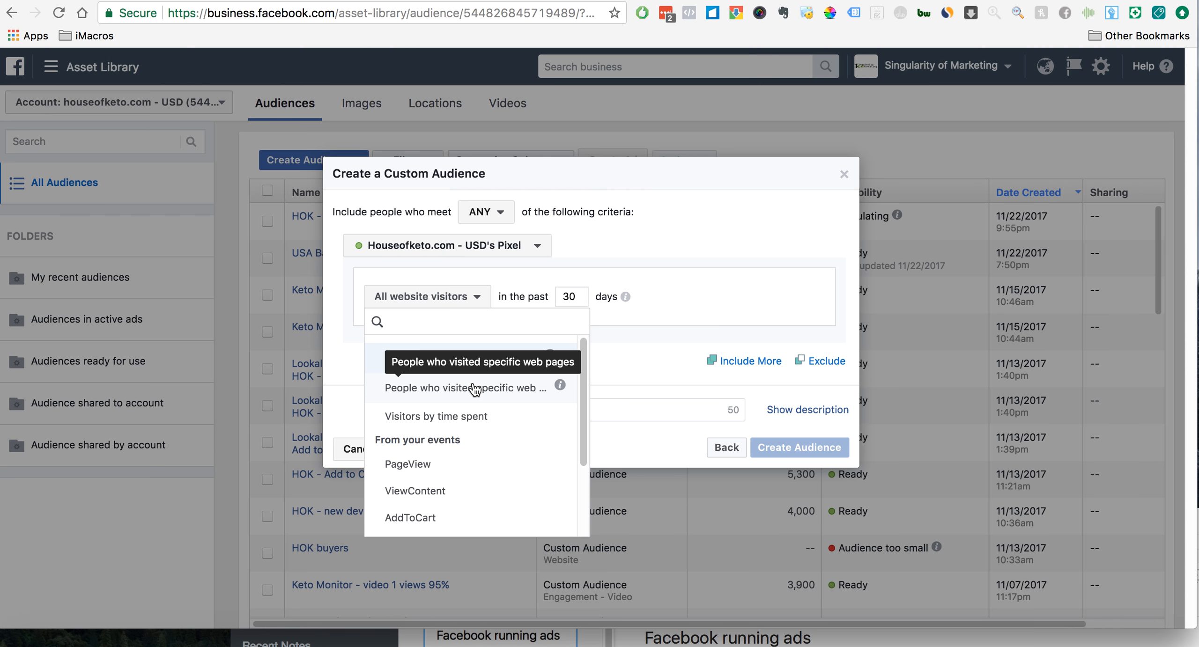
{"action": "left_click", "coordinate": [441, 518]}
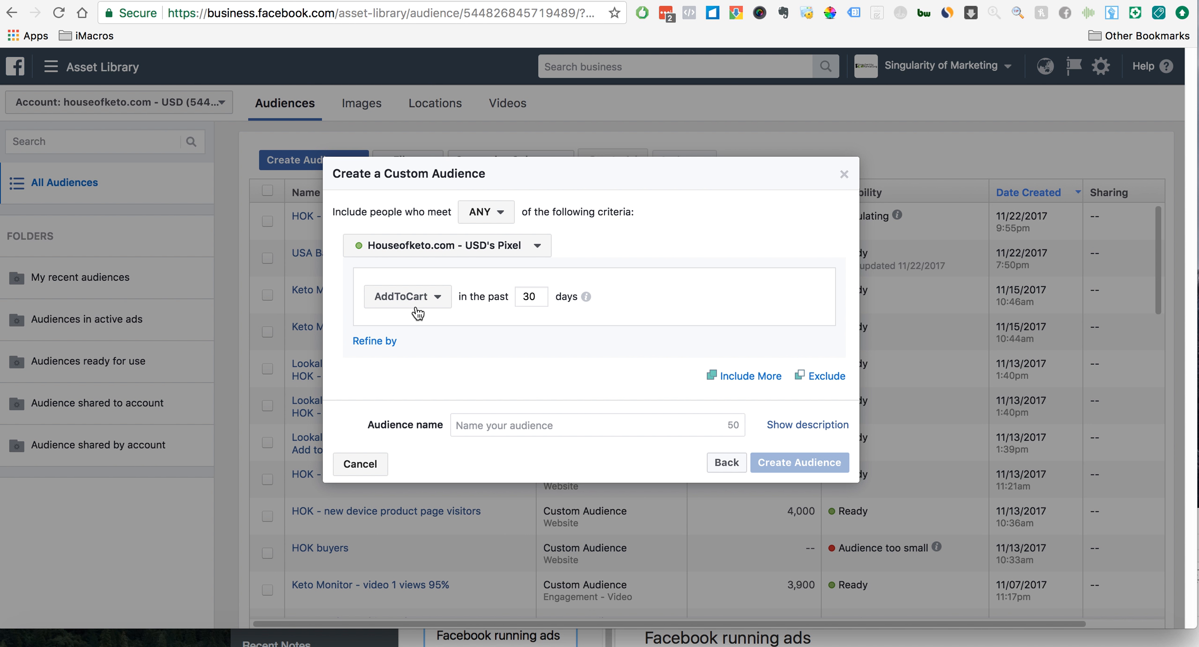
{"action": "double_click", "coordinate": [540, 300]}
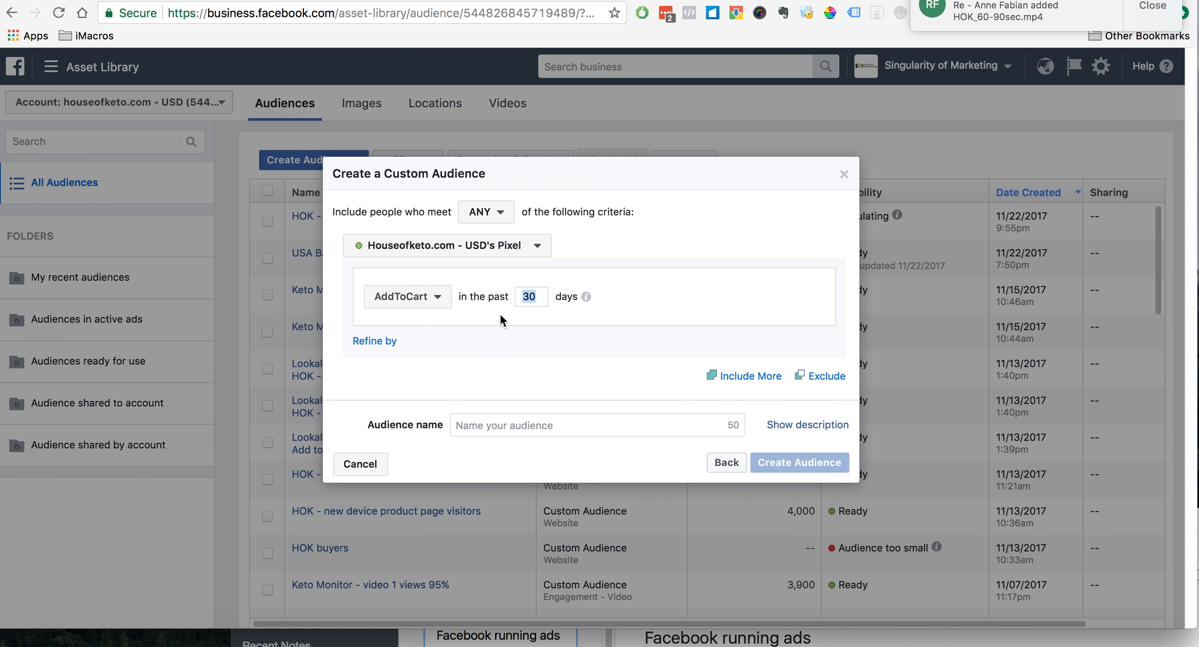
{"action": "type", "text": "180"}
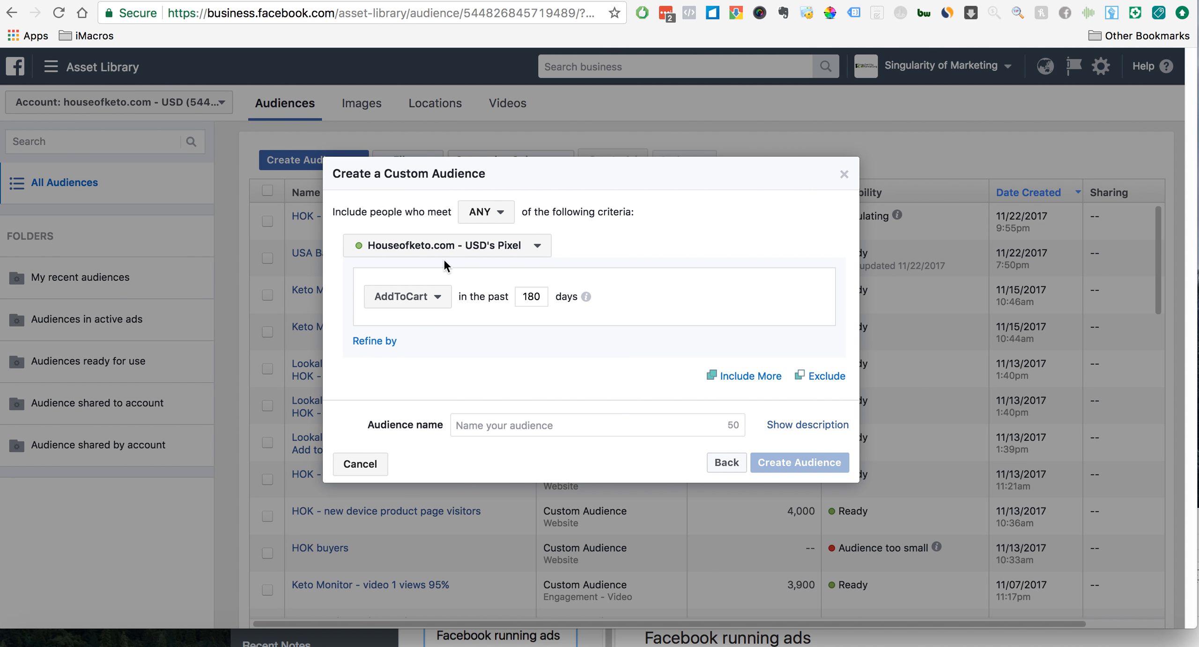
{"action": "left_click", "coordinate": [391, 341]}
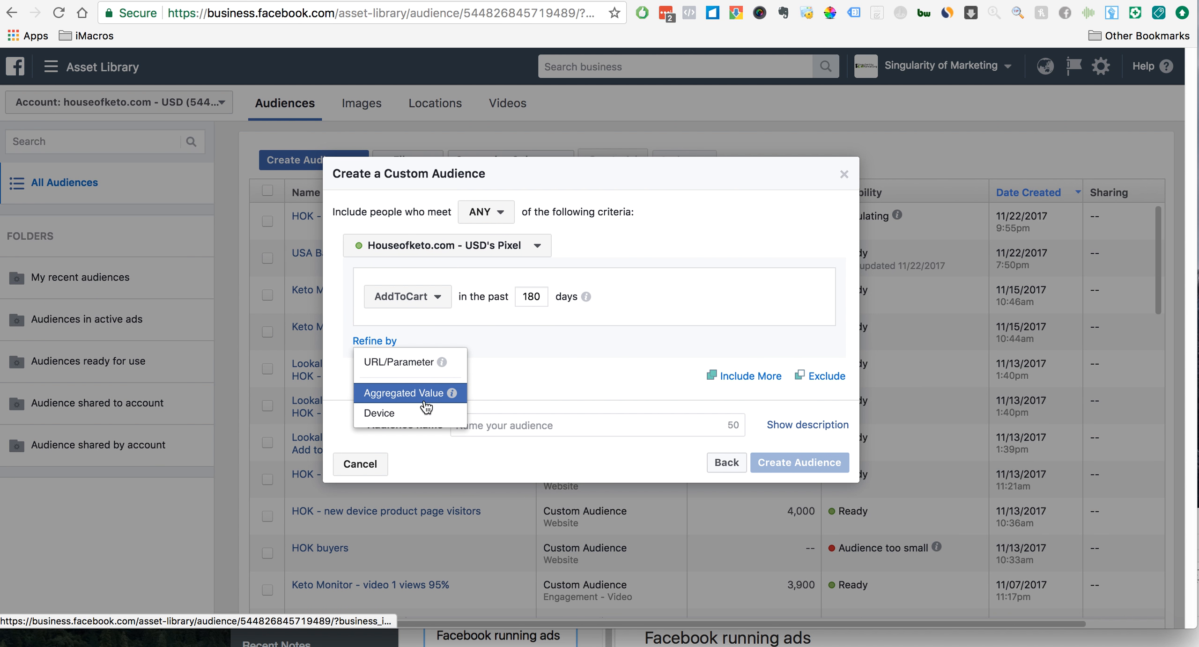
{"action": "left_click", "coordinate": [421, 363]}
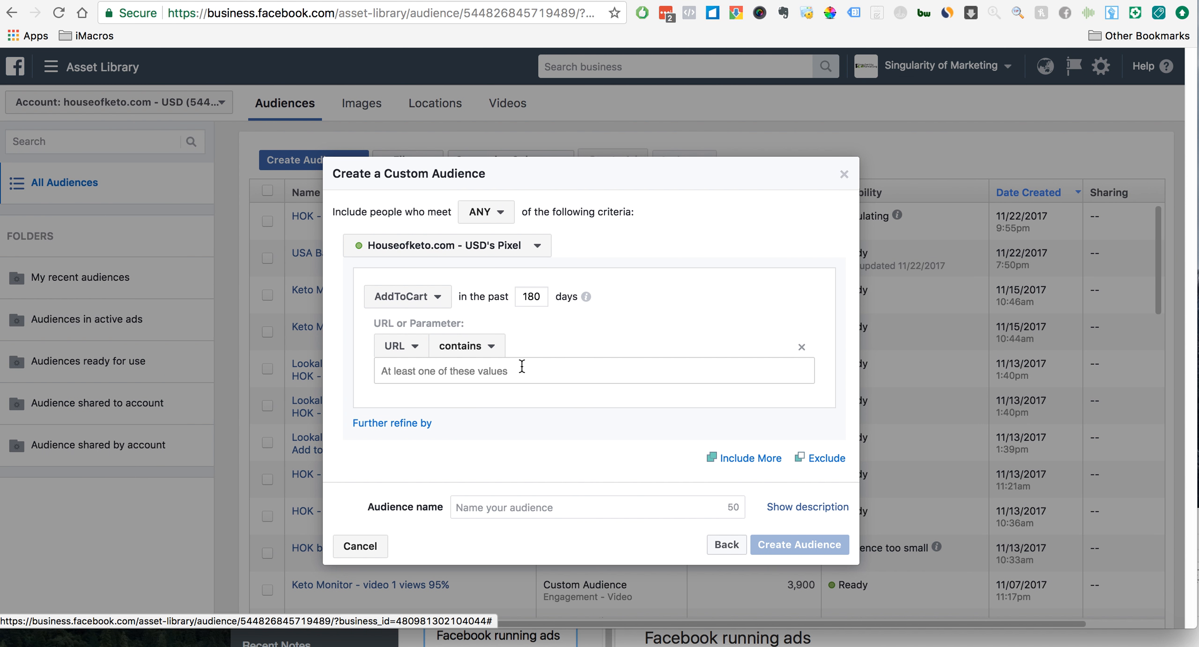
{"action": "left_click", "coordinate": [489, 349]}
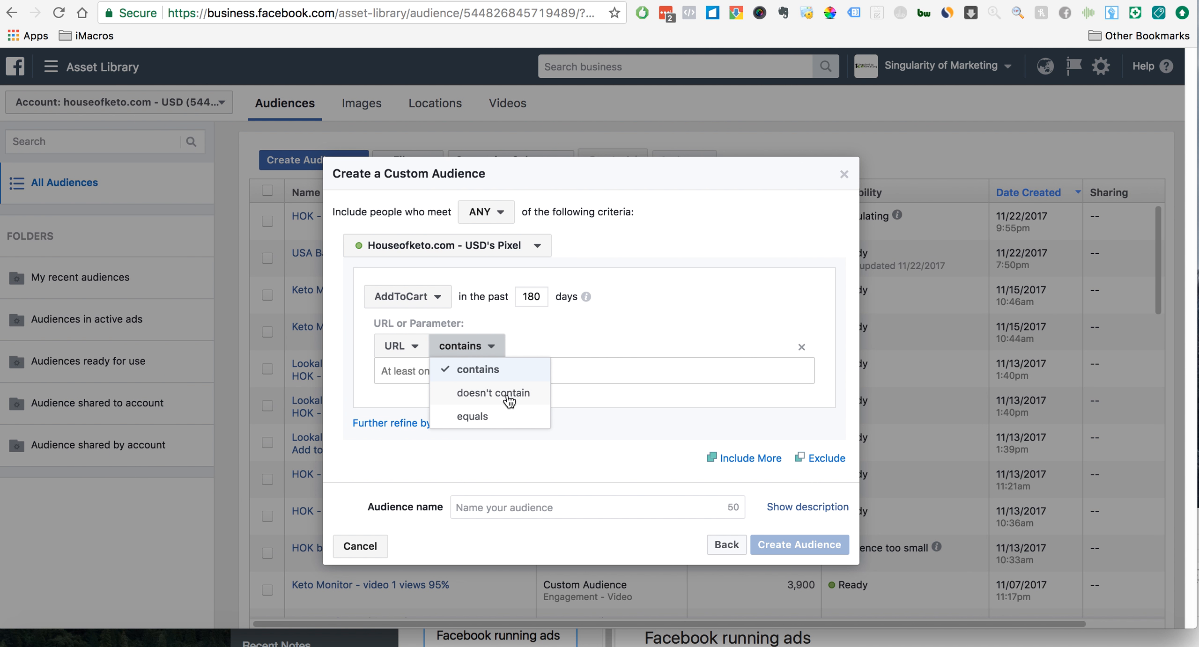
{"action": "left_click", "coordinate": [511, 393]}
{"action": "left_click", "coordinate": [524, 370]}
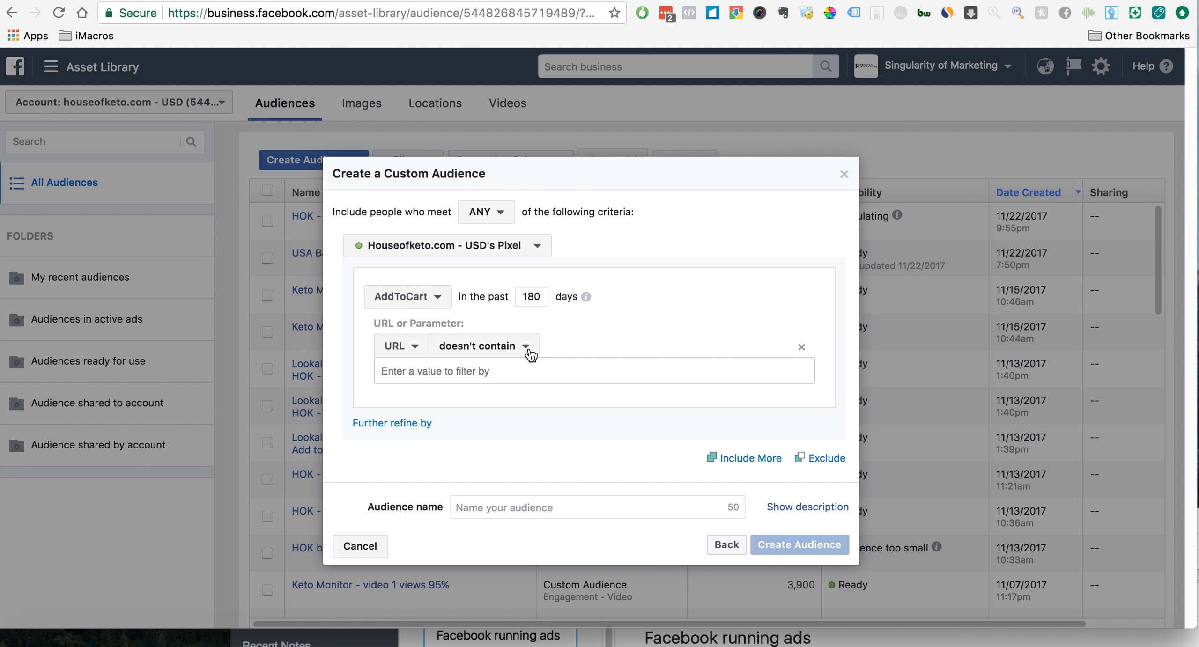
{"action": "left_click", "coordinate": [801, 347]}
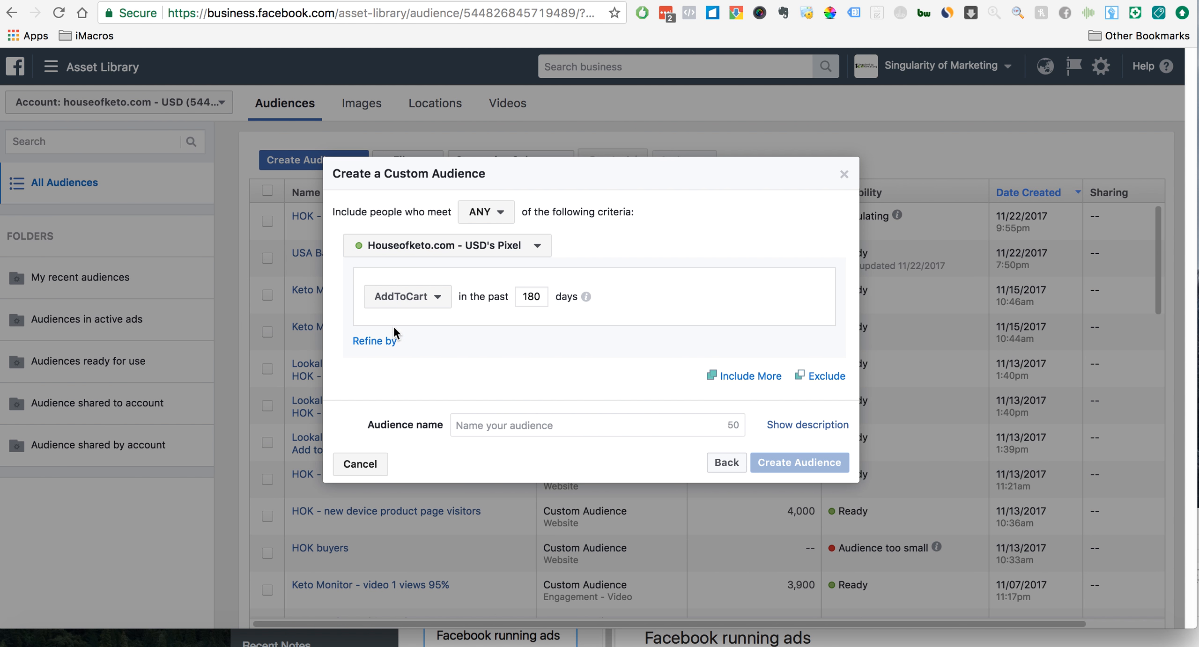
{"action": "left_click", "coordinate": [375, 340]}
{"action": "left_click", "coordinate": [402, 356]}
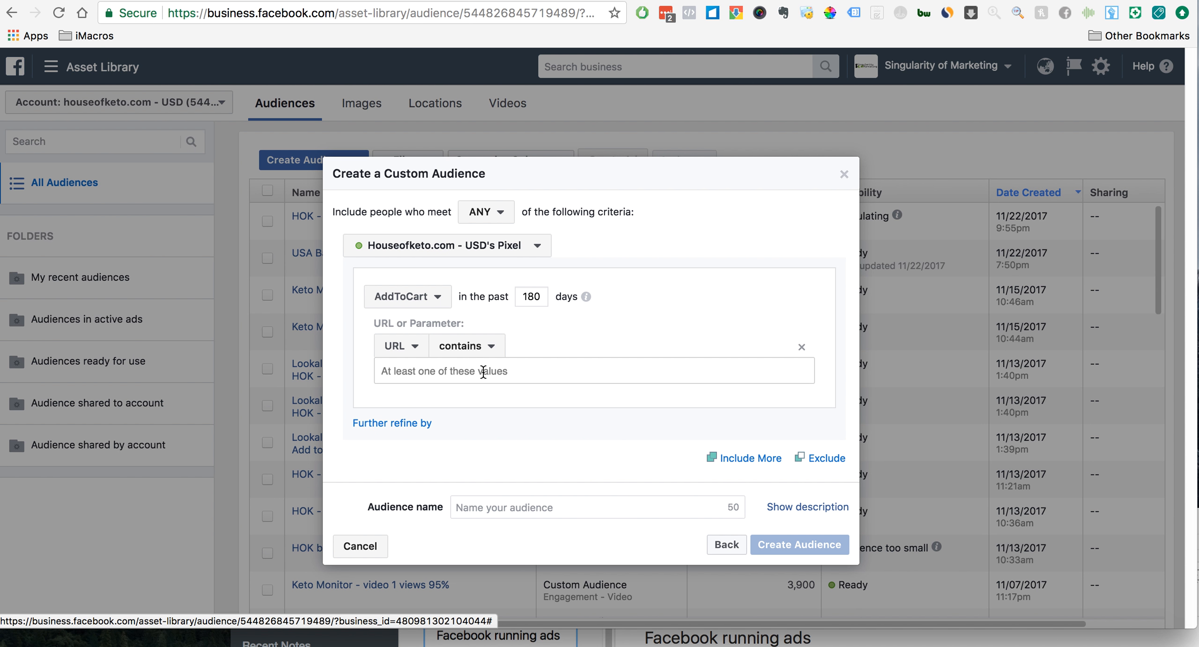
{"action": "left_click", "coordinate": [478, 347]}
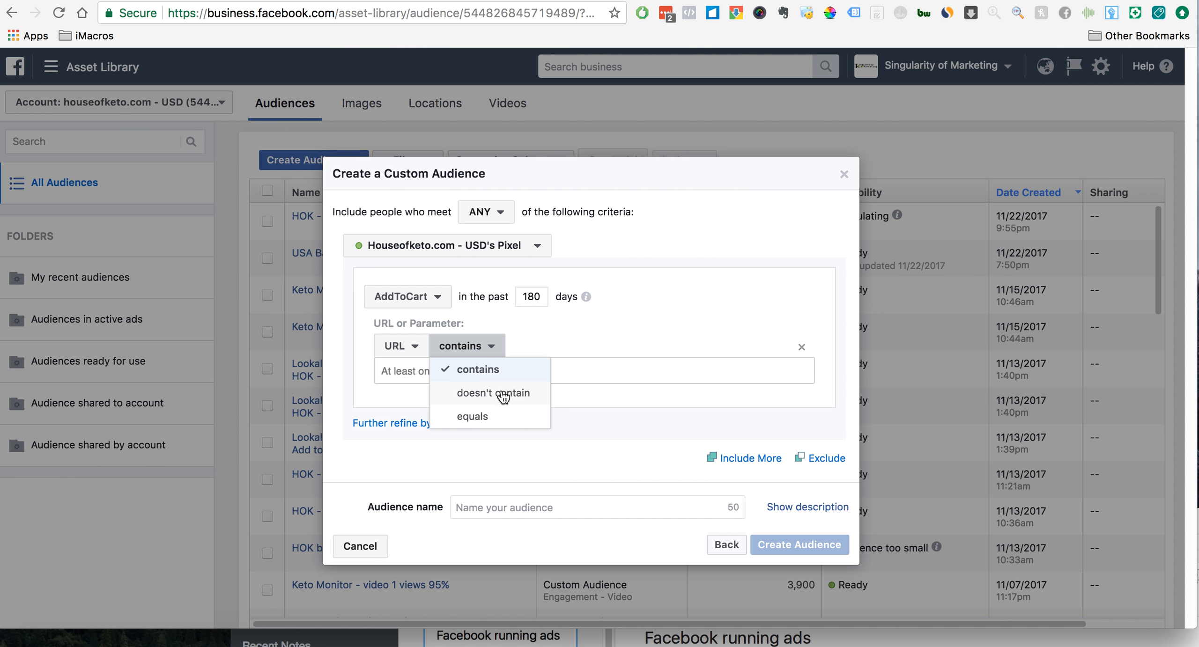
{"action": "left_click", "coordinate": [488, 417]}
{"action": "type", "text": "https://www.houseofketo.com/products/keto-meter-ketogenic-diet-detector"}
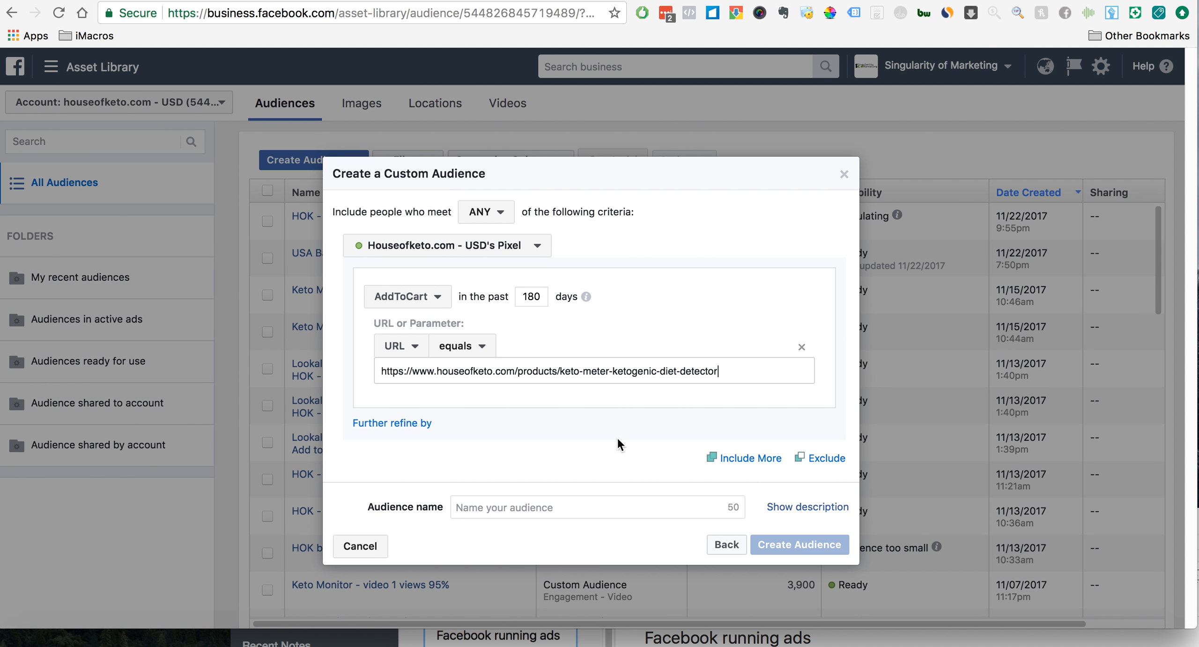
{"action": "left_click", "coordinate": [551, 508]}
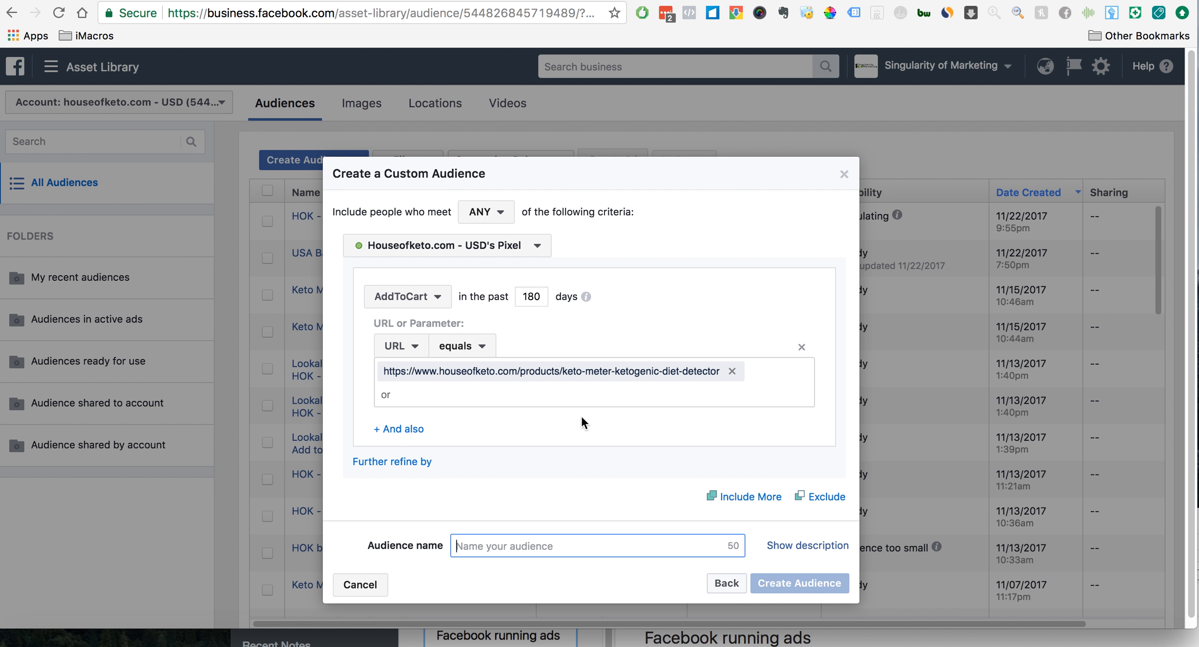
{"action": "left_click", "coordinate": [801, 347]}
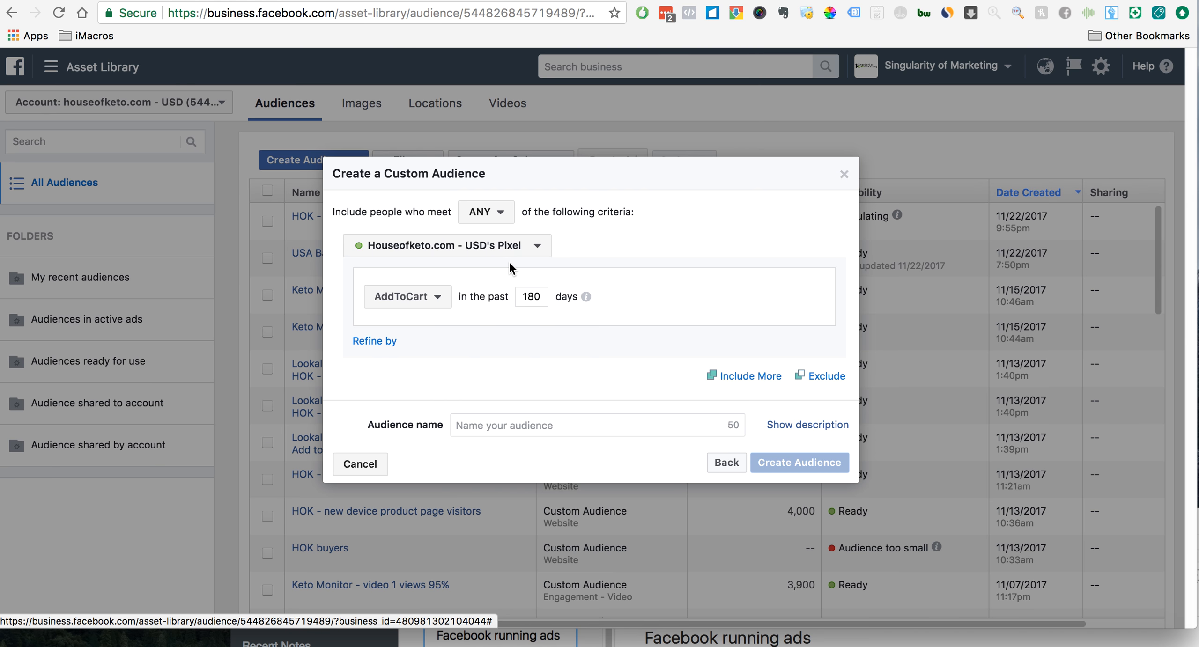
- Name the AddToCart audience "HOK - ATC all products", create it and finish the dialog
{"action": "left_click", "coordinate": [490, 424]}
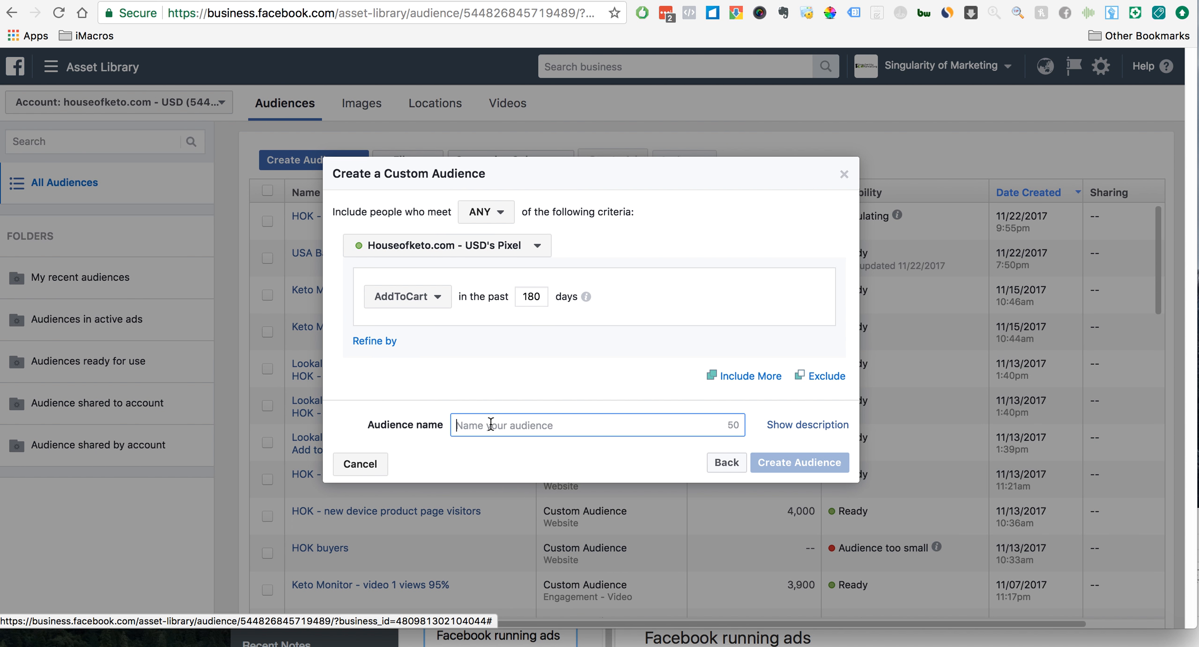
{"action": "type", "text": "HOK - ATC all products"}
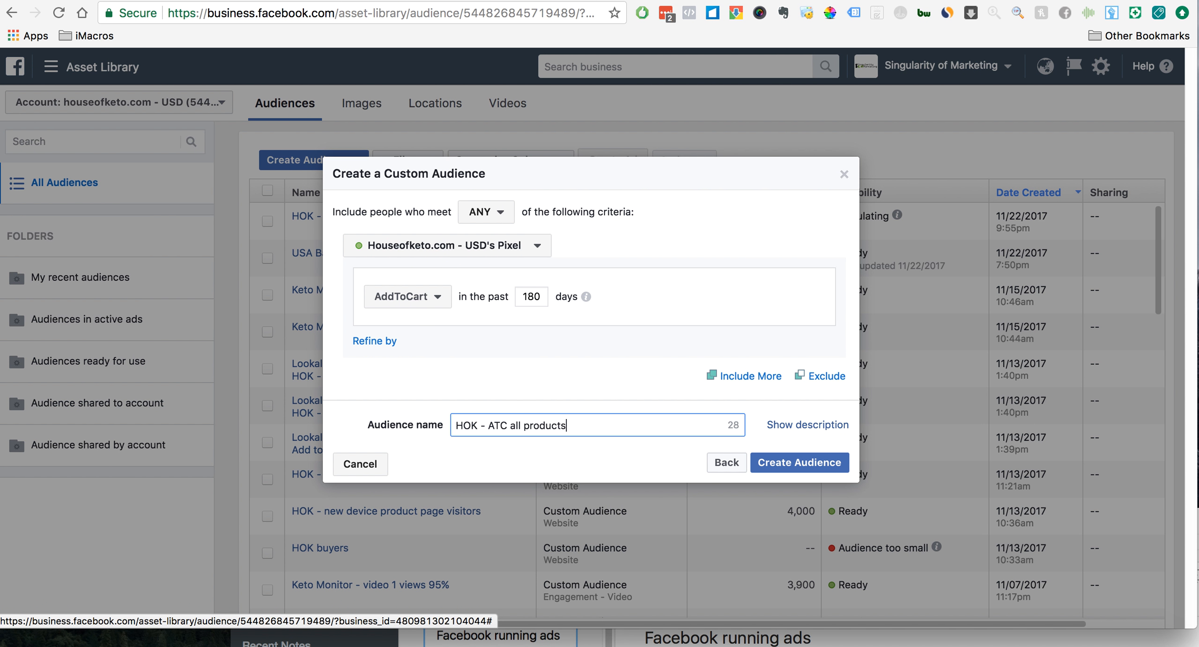
{"action": "left_click", "coordinate": [804, 466]}
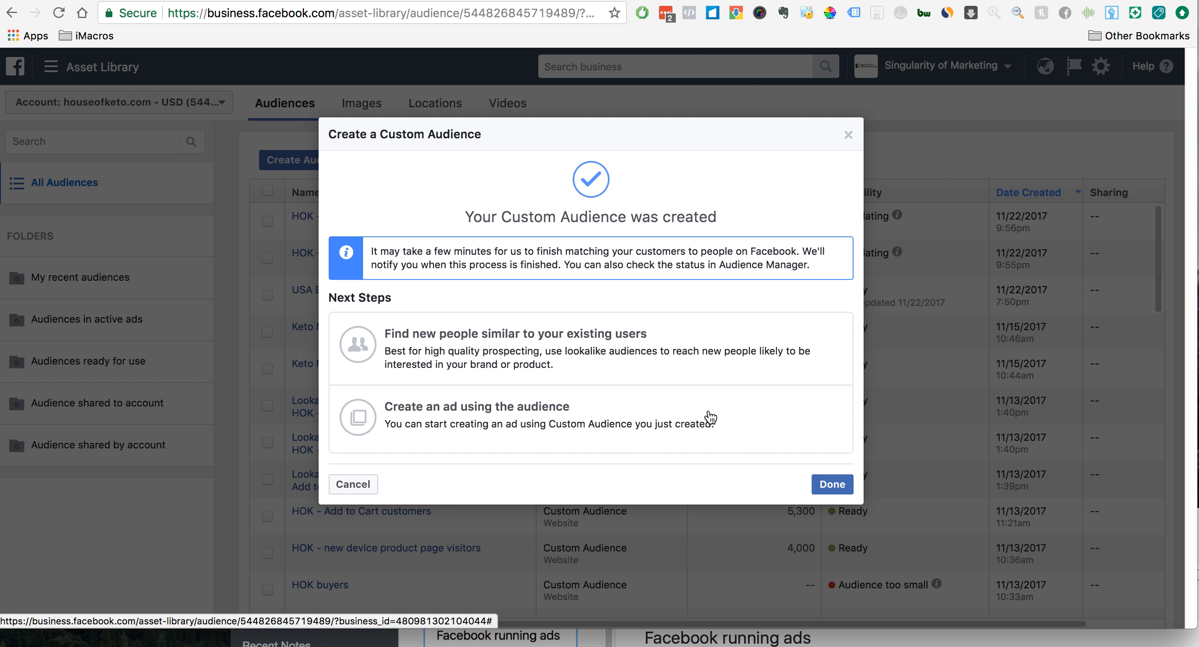
{"action": "left_click", "coordinate": [821, 485]}
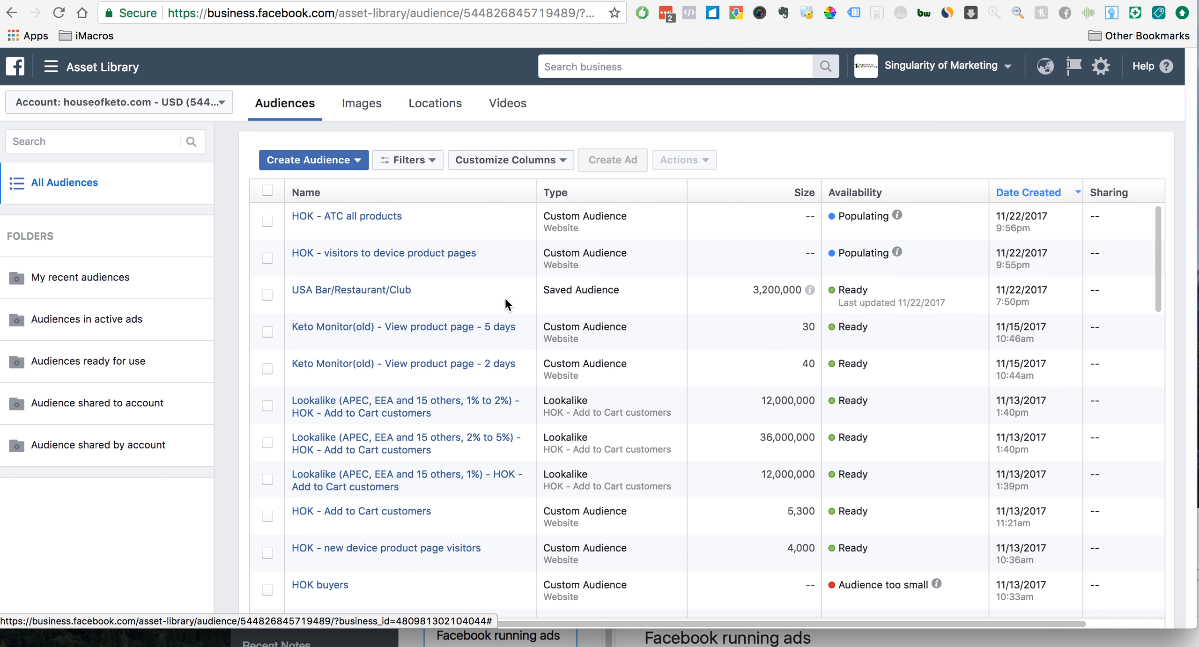
- Start a new website traffic custom audience with the Purchase event as its criterion
{"action": "left_click", "coordinate": [354, 160]}
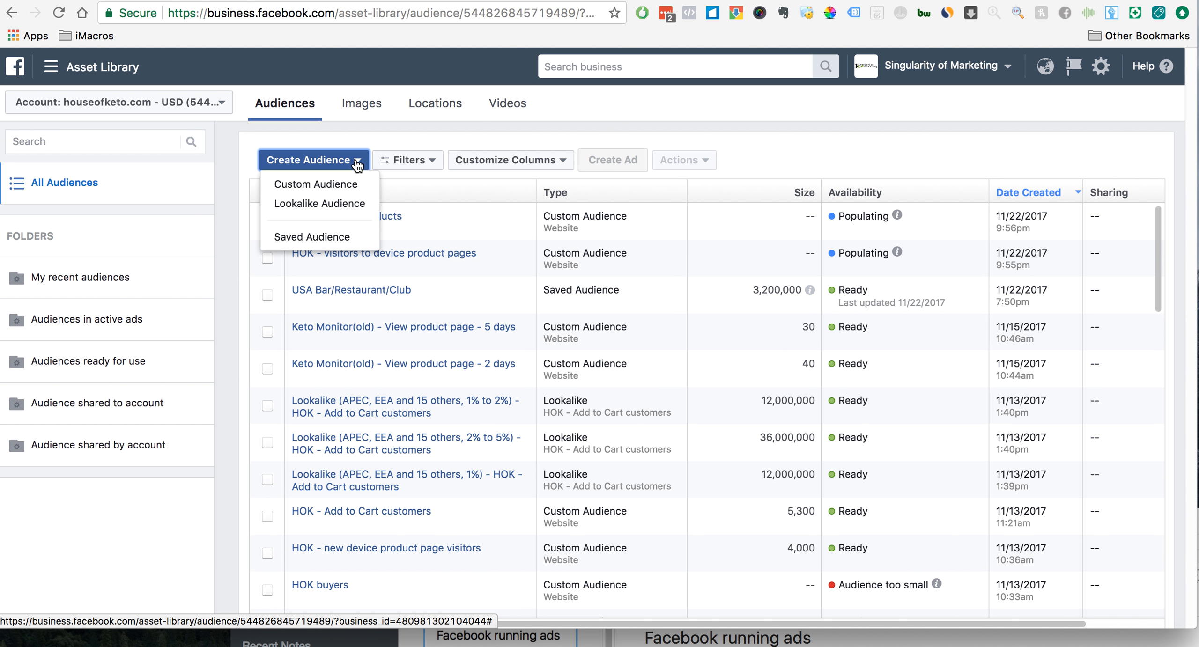
{"action": "left_click", "coordinate": [348, 187]}
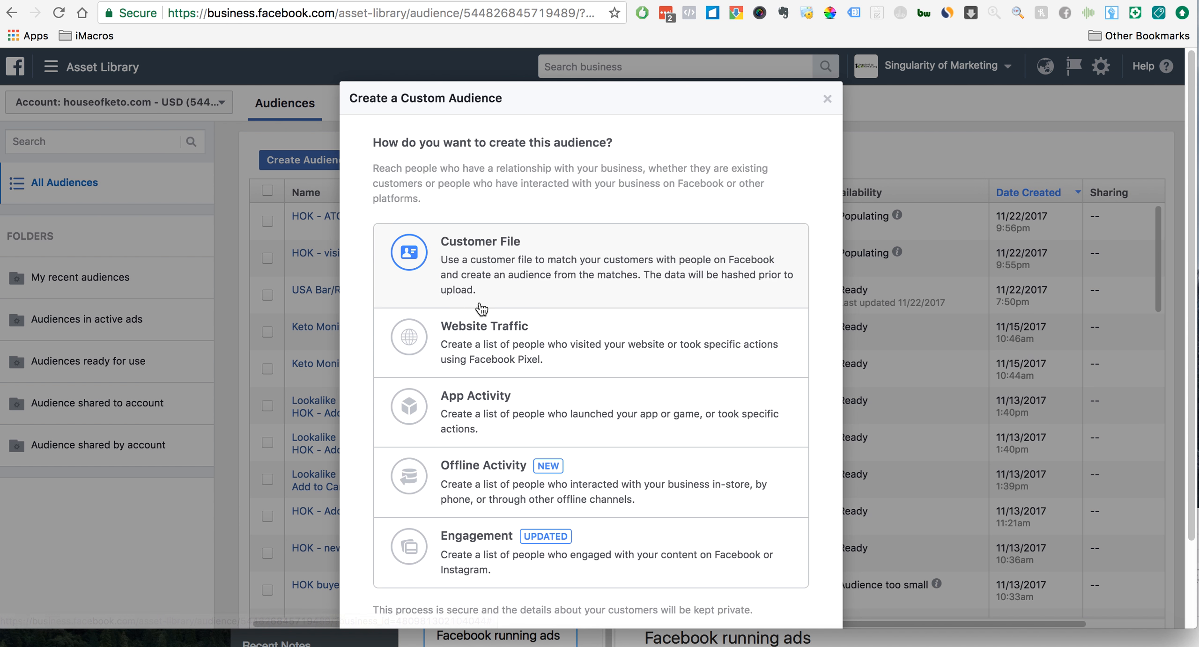
{"action": "left_click", "coordinate": [559, 342]}
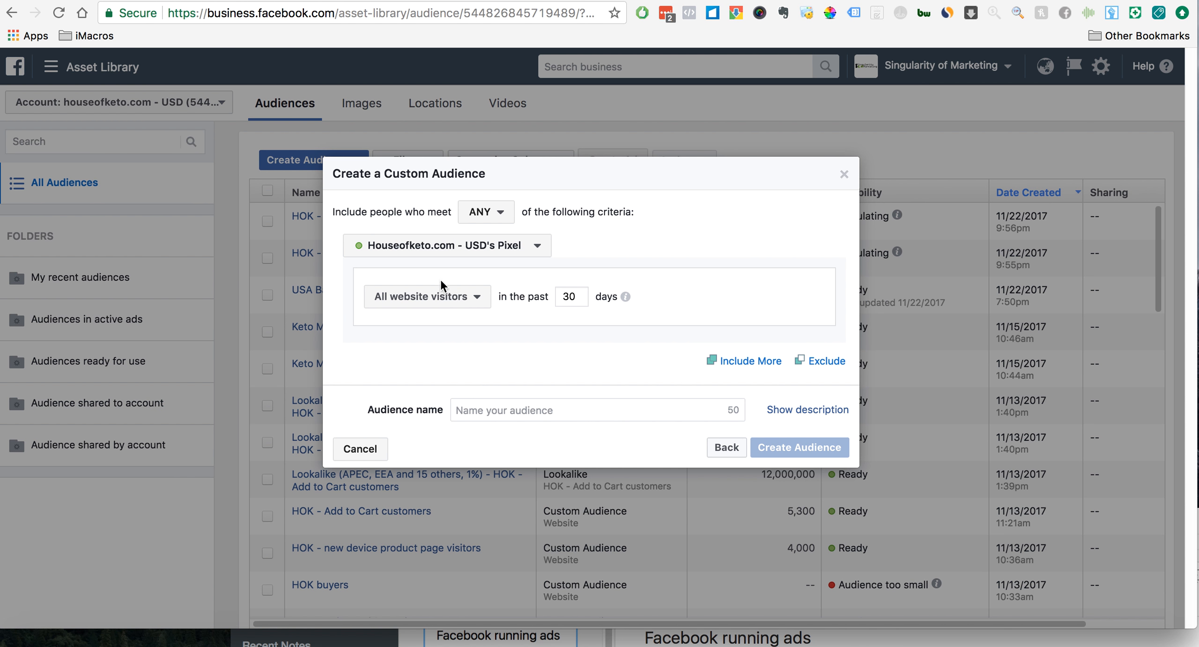
{"action": "left_click", "coordinate": [473, 299]}
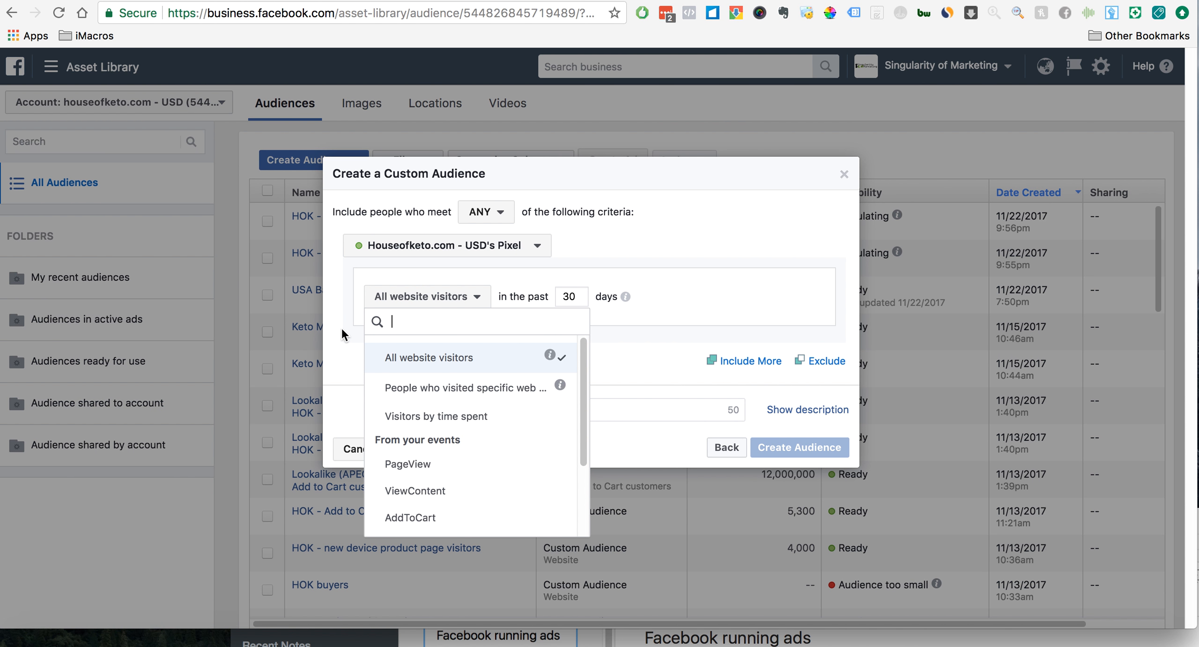
{"action": "scroll", "coordinate": [466, 505], "scroll_direction": "down", "scroll_amount": 3}
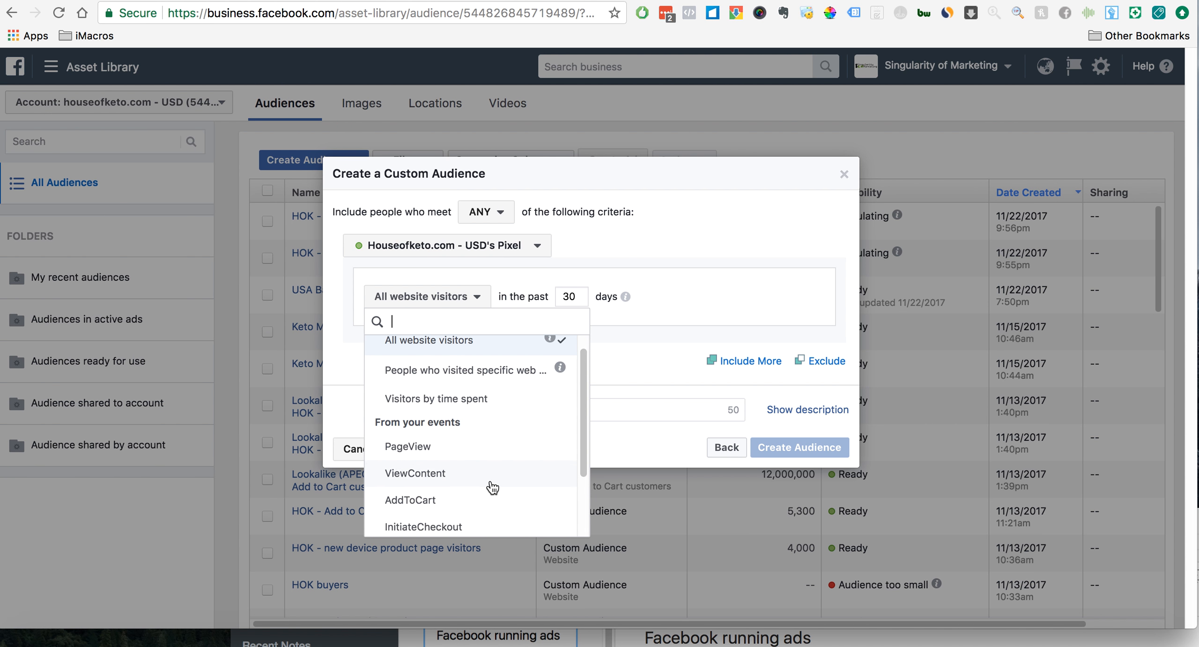
{"action": "left_click", "coordinate": [466, 504]}
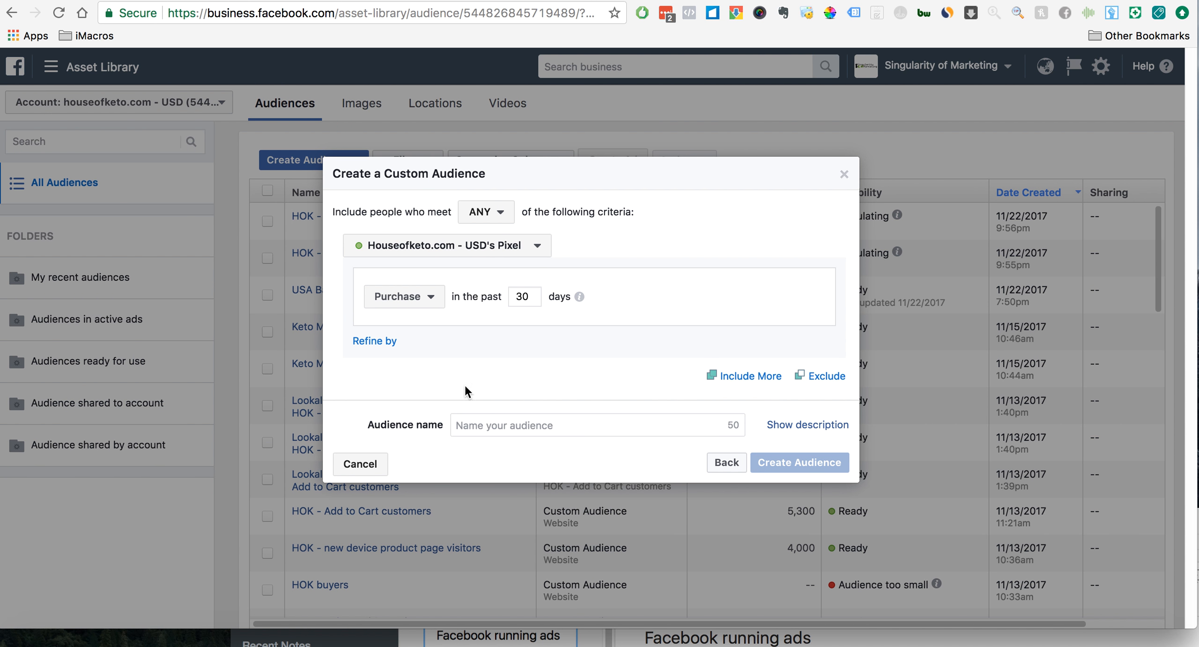
{"action": "left_click", "coordinate": [385, 349]}
{"action": "left_click", "coordinate": [417, 358]}
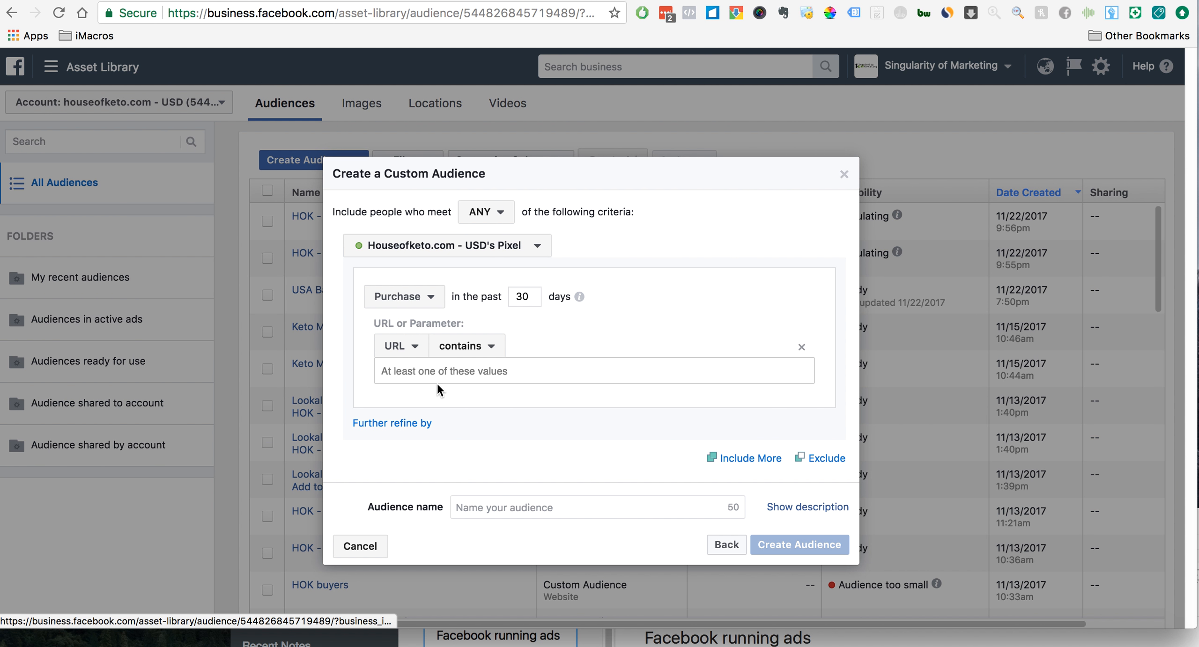
{"action": "left_click", "coordinate": [432, 370]}
{"action": "type", "text": "https://www.houseofketo.com/products/keto-meter-ketogenic-diet-detector"}
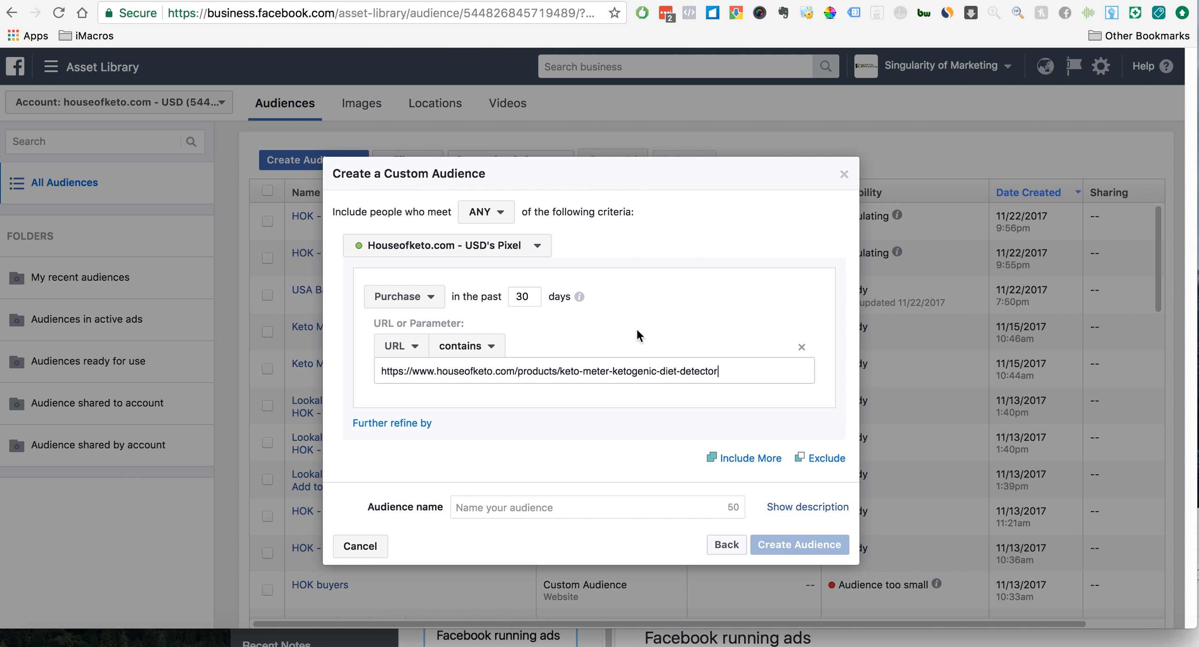
- Set the Purchase criterion to the past 180 days and remove its URL condition
{"action": "double_click", "coordinate": [524, 299]}
{"action": "type", "text": "18"}
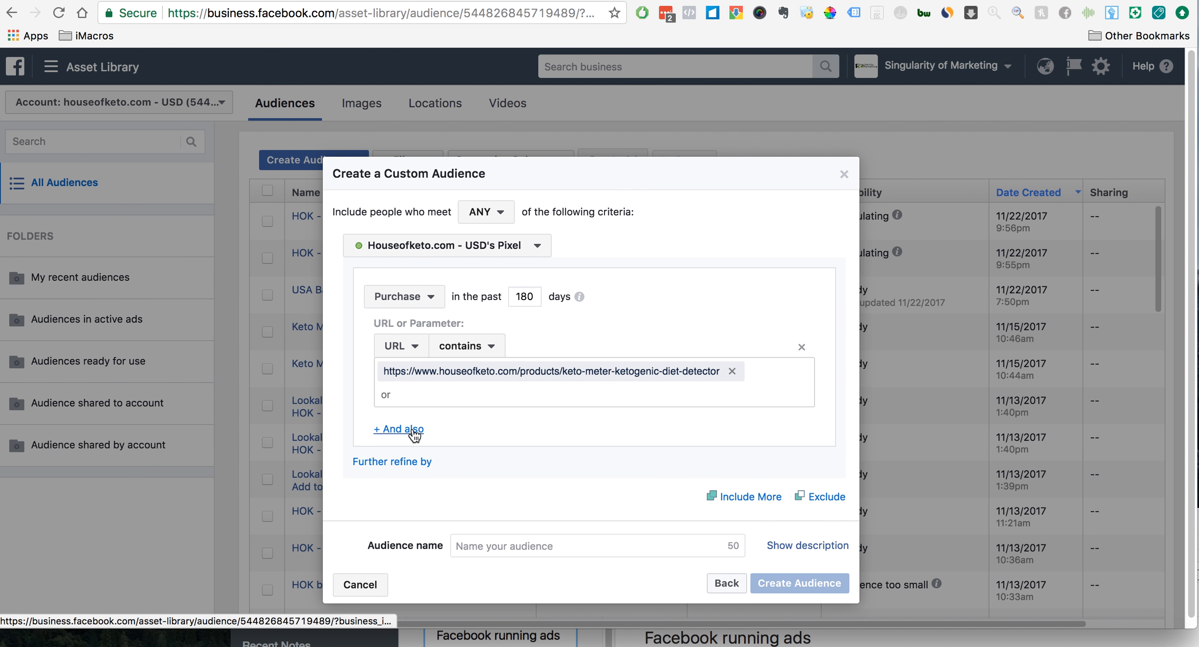
{"action": "left_click", "coordinate": [802, 347]}
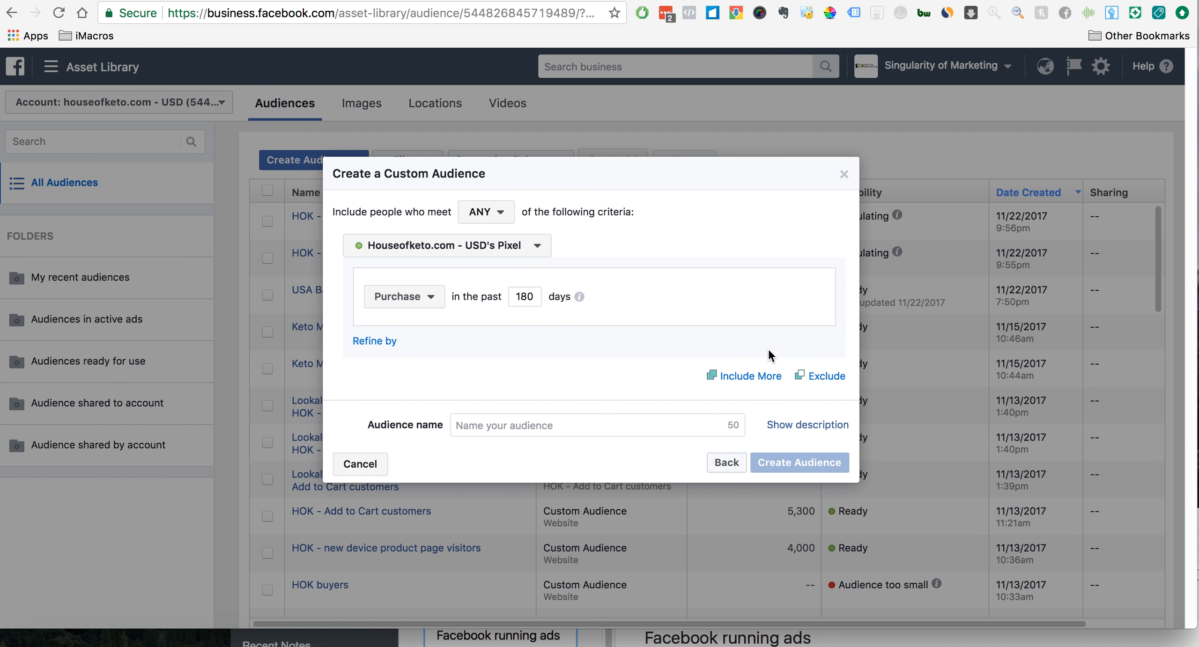
- Name the audience "HOK - Purchase all products", create it and finish the dialog
{"action": "left_click", "coordinate": [489, 426]}
{"action": "type", "text": "HOK"}
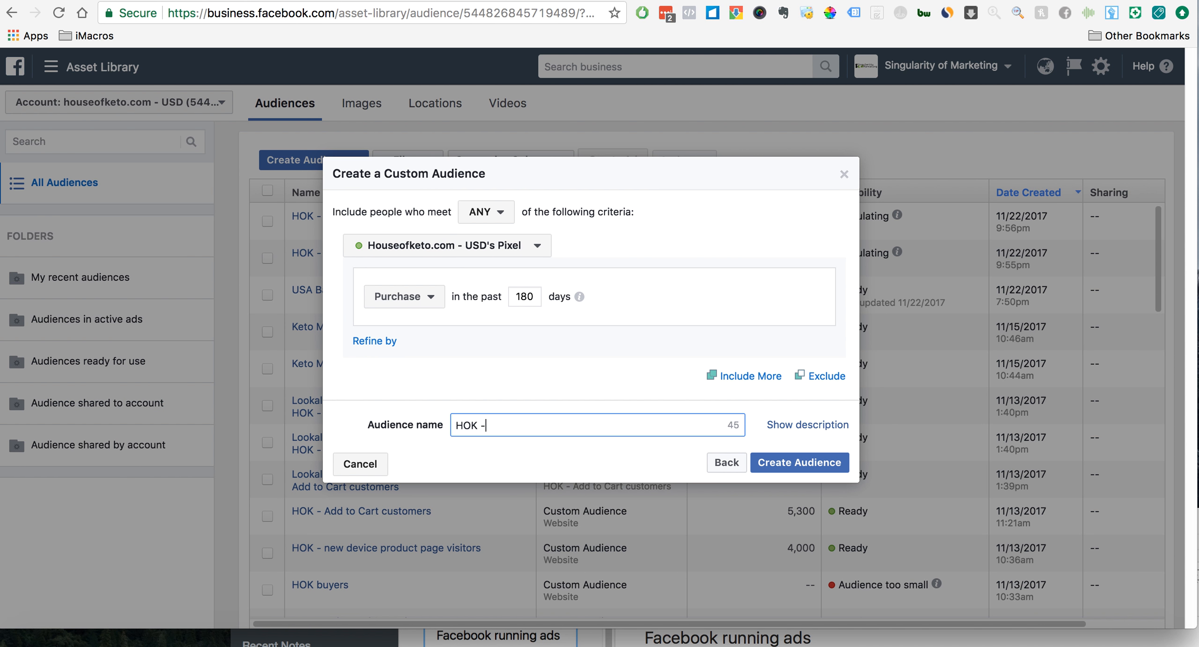
{"action": "type", "text": " - Purchase all products"}
{"action": "left_click", "coordinate": [813, 466]}
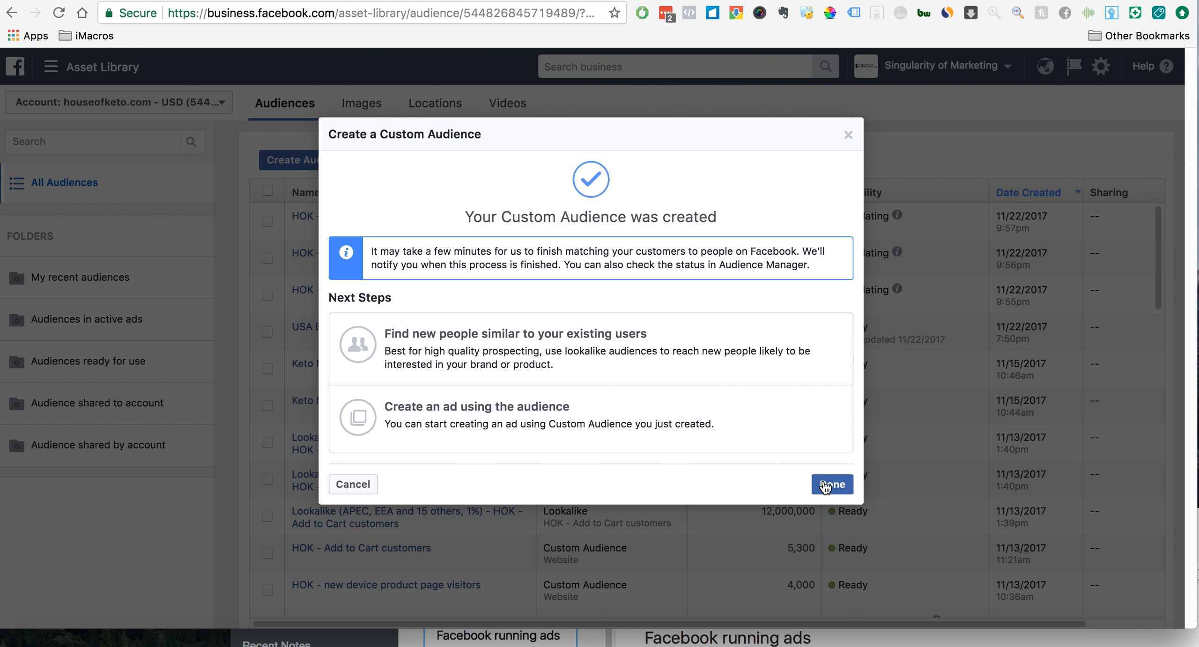
{"action": "left_click", "coordinate": [825, 485]}
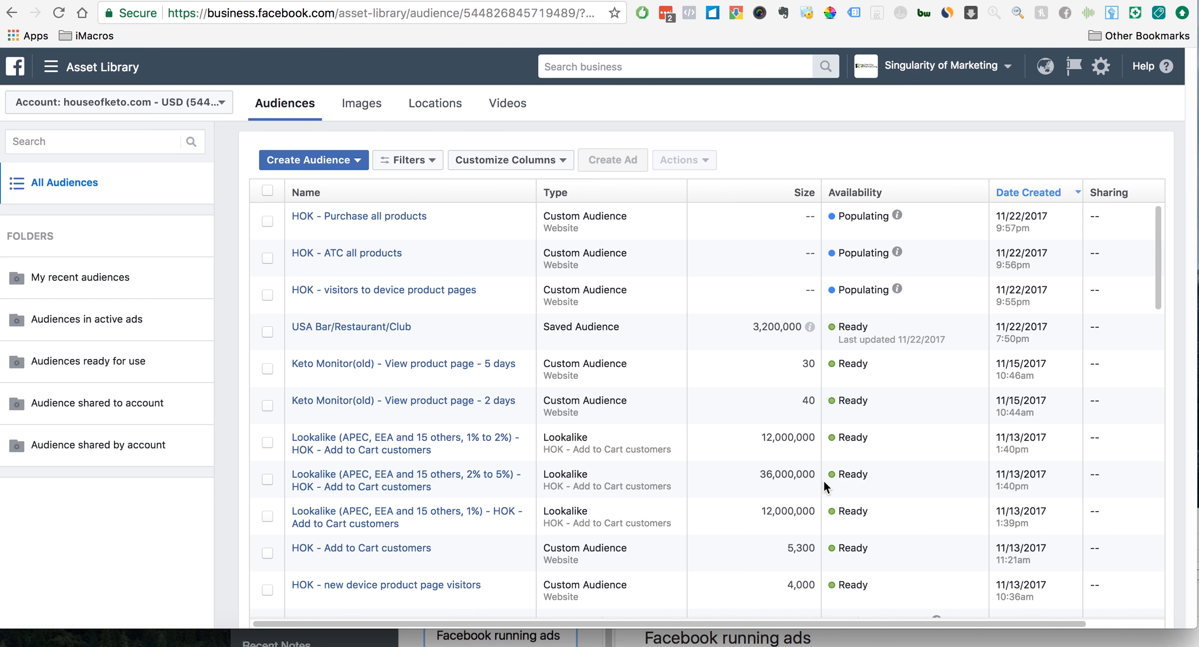
- Switch to the HOK Monitor Facebook campaign flowchart, review its planned audiences and ads, and return to the audience list
{"action": "left_click", "coordinate": [343, 163]}
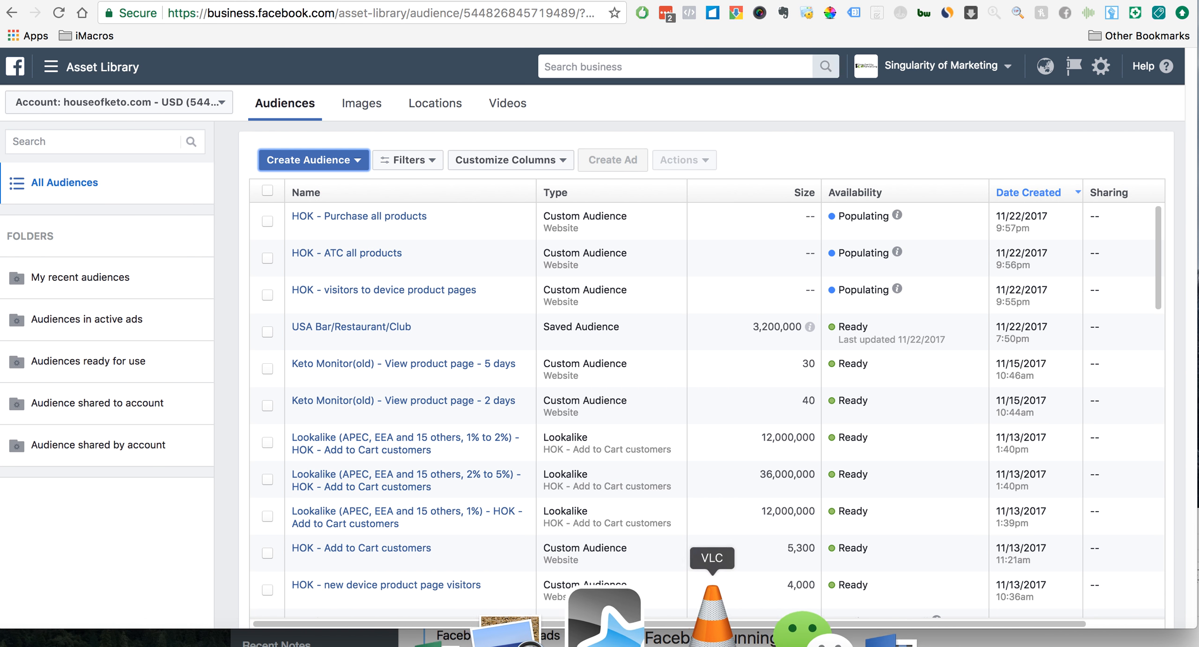
{"action": "left_click", "coordinate": [611, 608]}
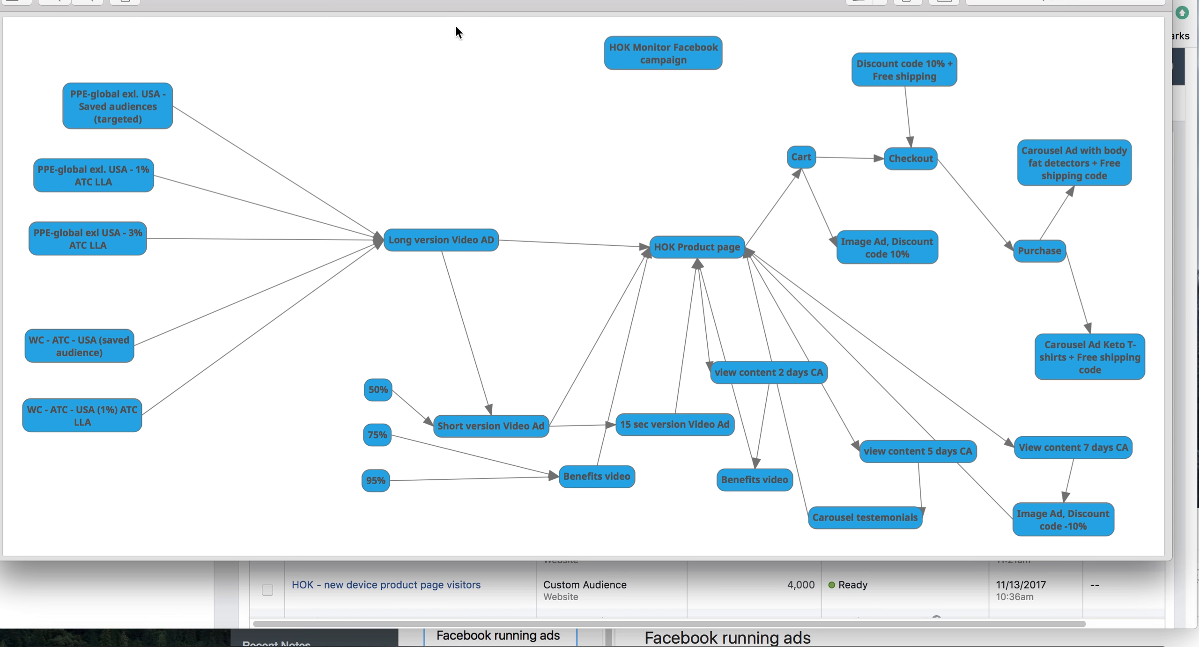
{"action": "left_click_drag", "start_coordinate": [455, 9], "coordinate": [457, 24]}
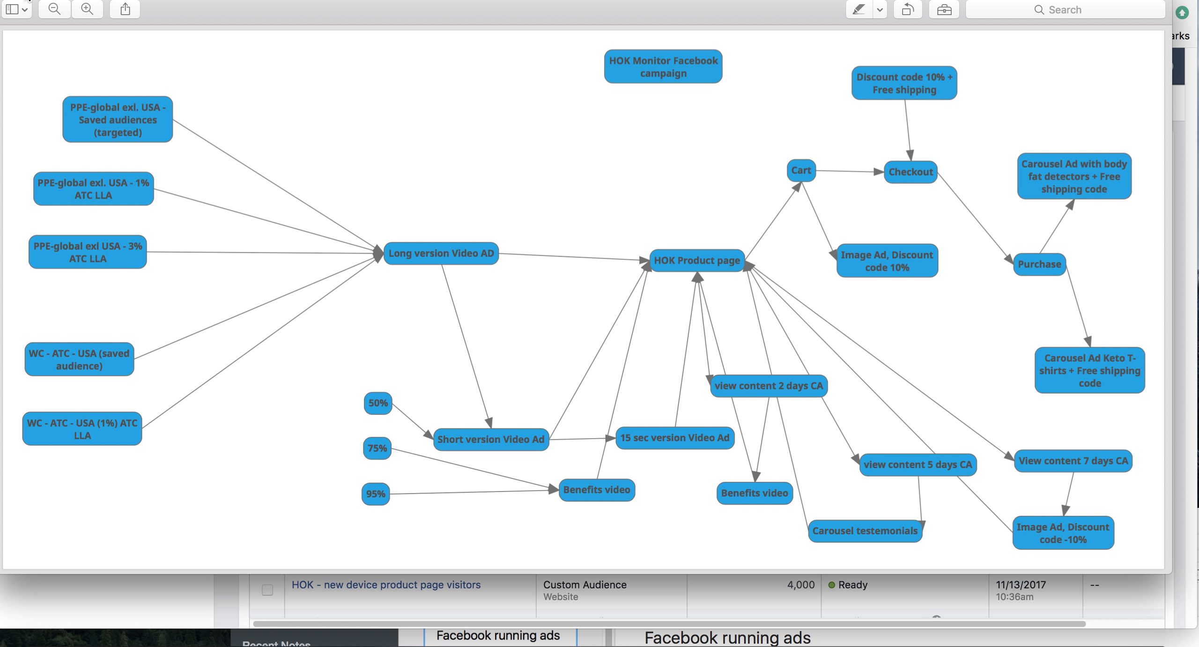
{"action": "left_click", "coordinate": [27, 0]}
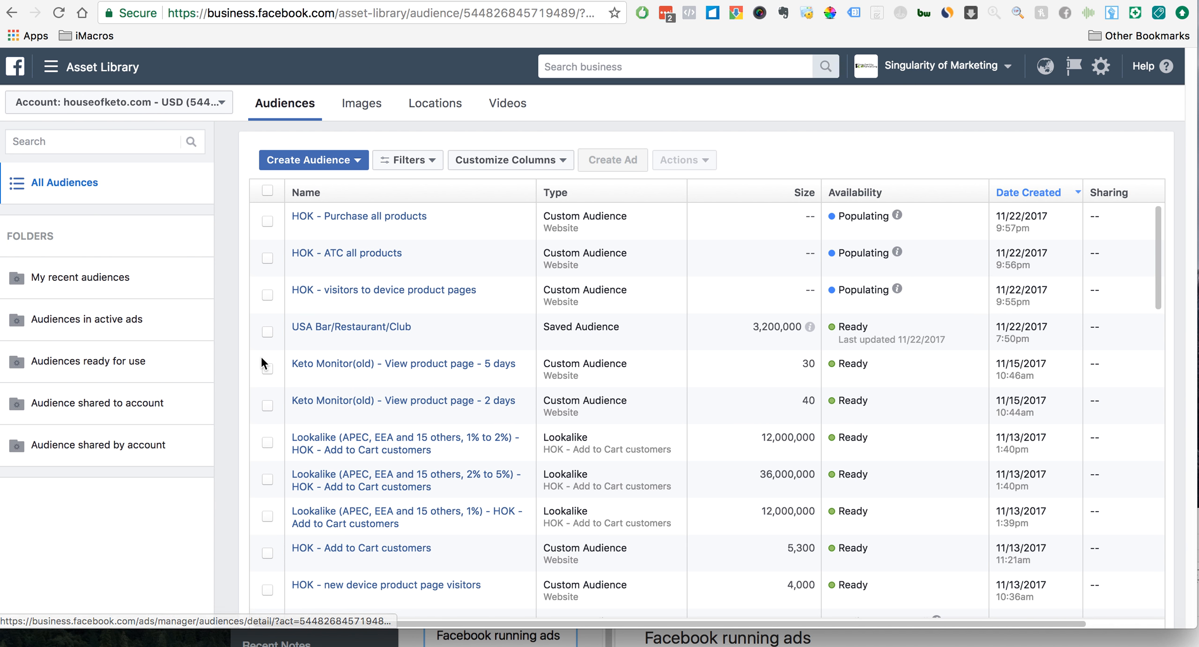
{"action": "left_click", "coordinate": [351, 161]}
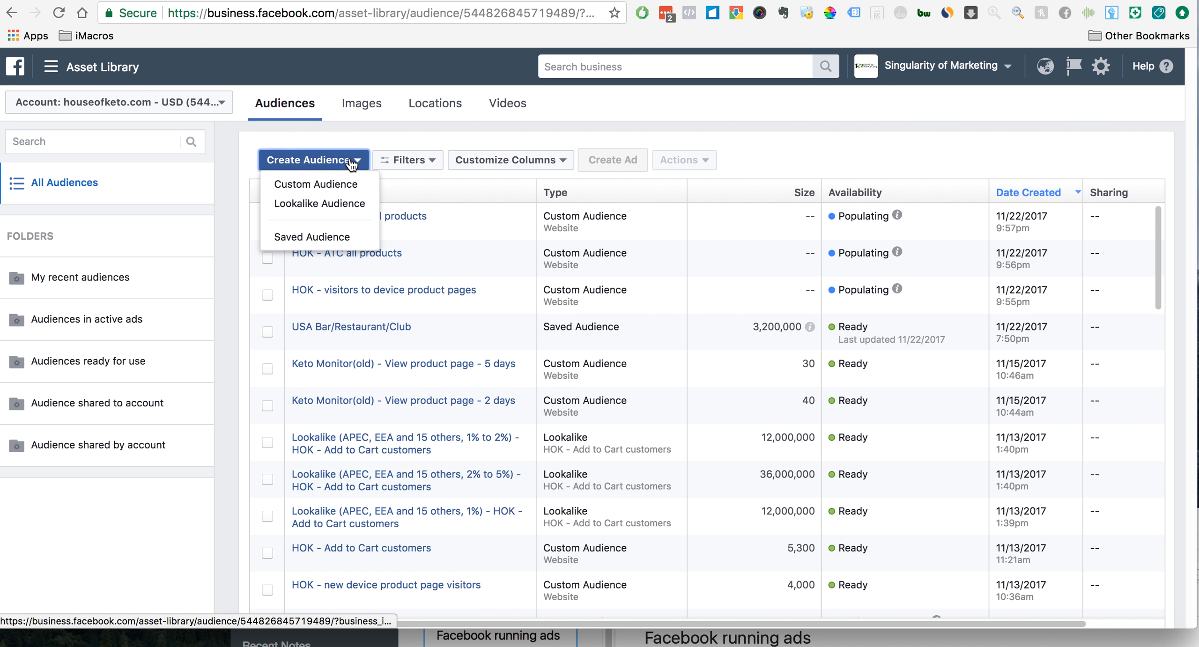
{"action": "left_click", "coordinate": [332, 185]}
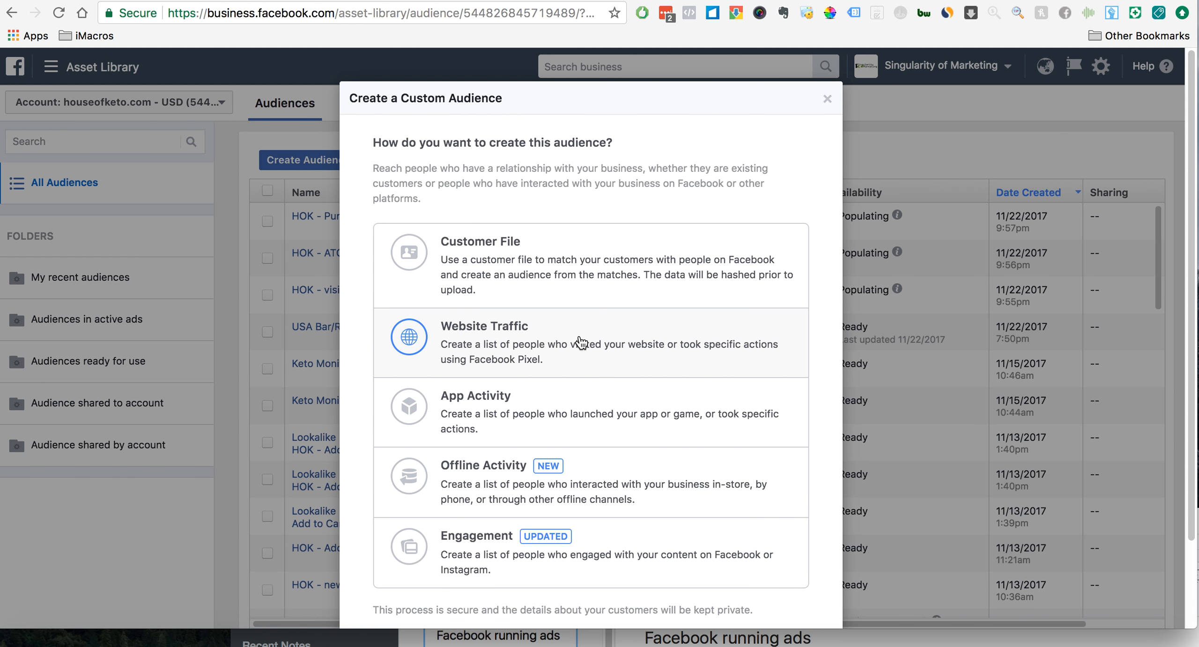
{"action": "left_click", "coordinate": [579, 337]}
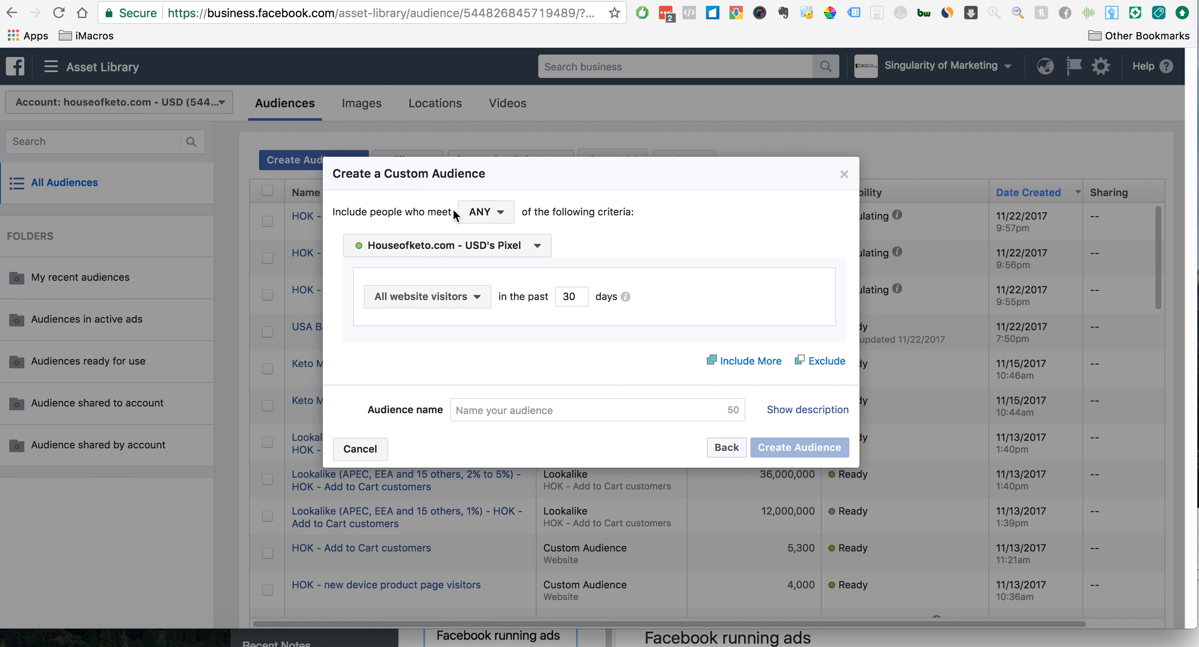
{"action": "left_click", "coordinate": [484, 300]}
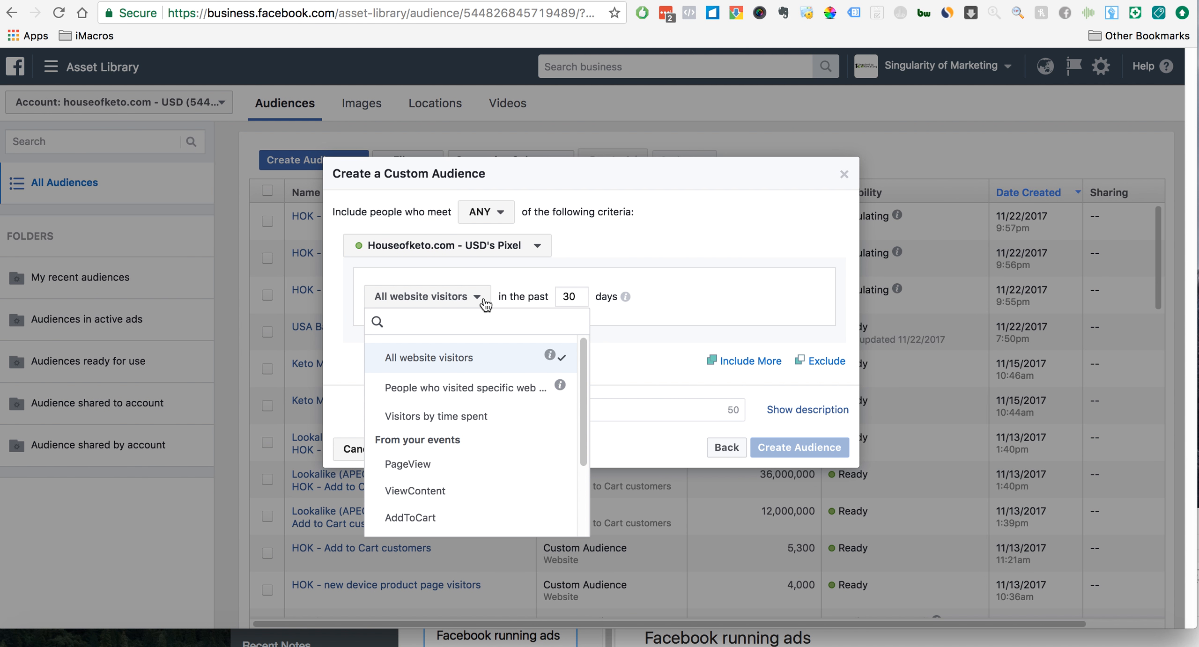
{"action": "left_click", "coordinate": [645, 337]}
{"action": "left_click", "coordinate": [716, 445]}
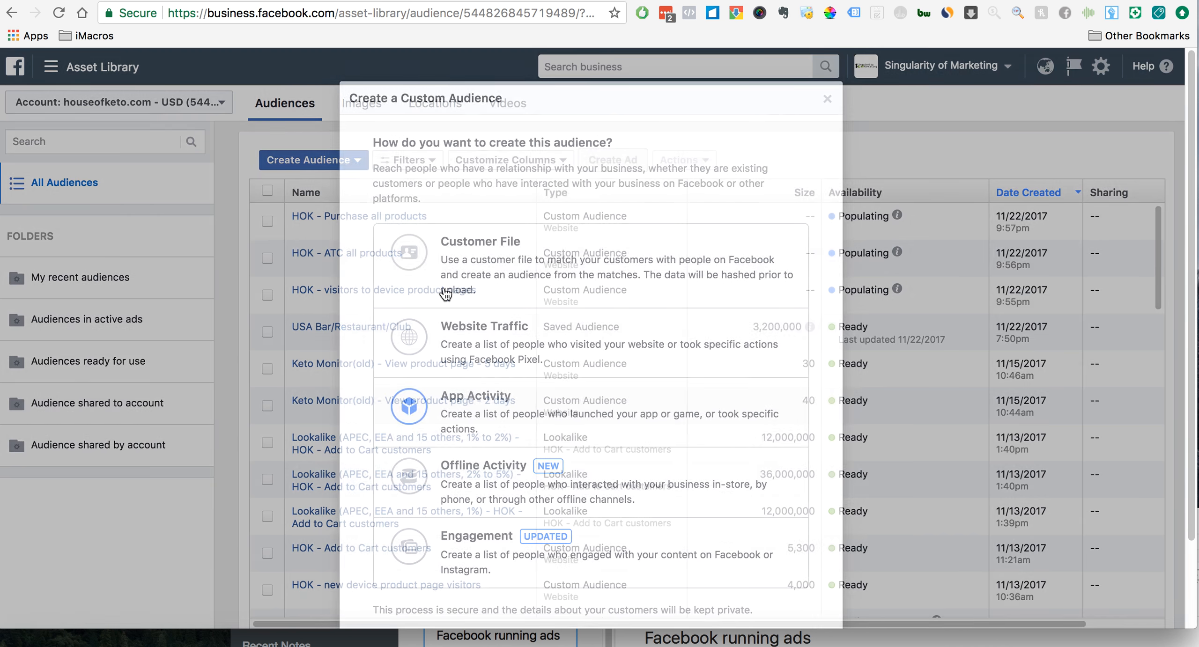
{"action": "left_click", "coordinate": [827, 99]}
- Start a lookalike audience and set the advanced options to 4 audiences with size ranges ending at 10% of countries
{"action": "left_click", "coordinate": [349, 159]}
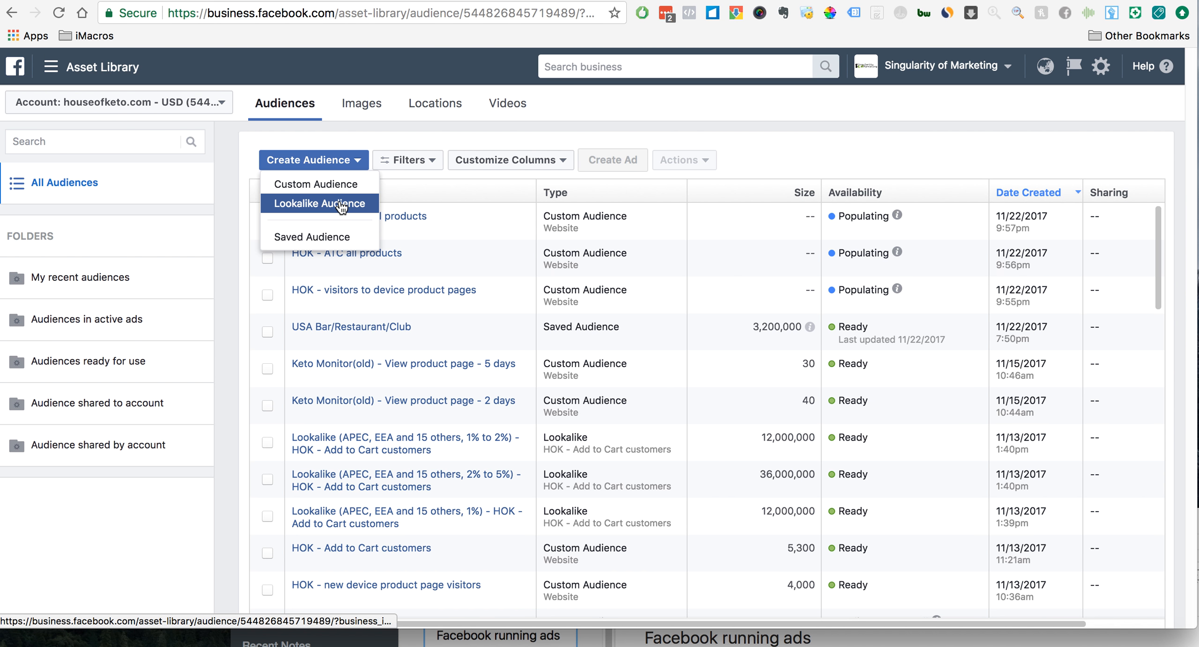
{"action": "left_click", "coordinate": [342, 206]}
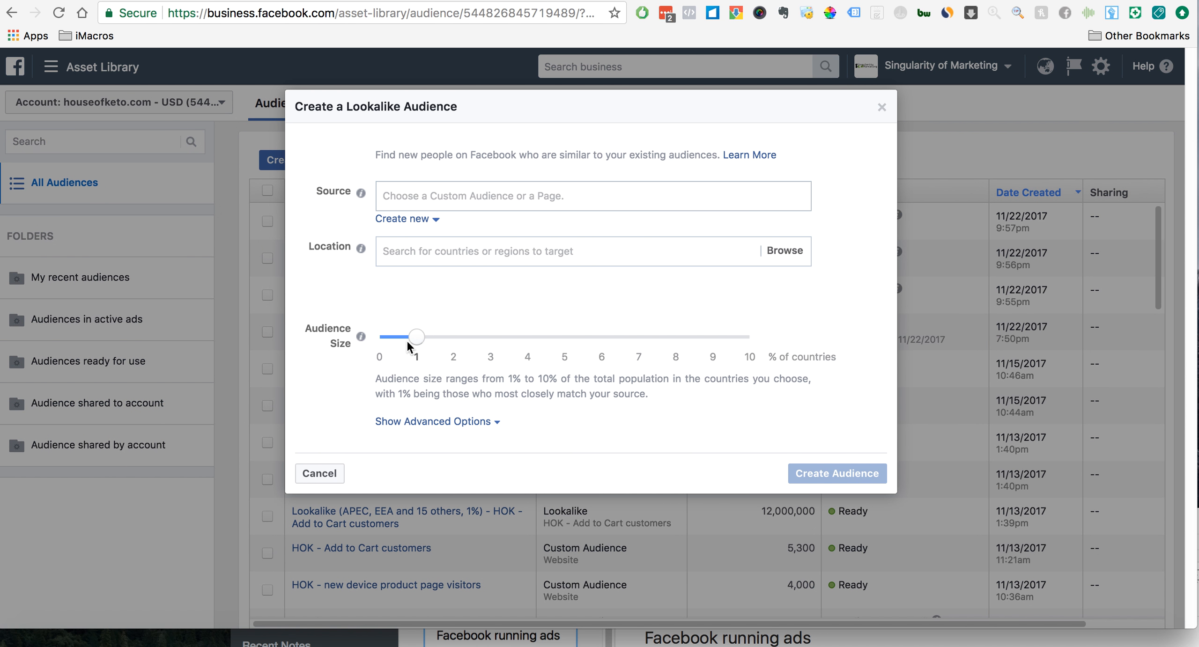
{"action": "left_click", "coordinate": [441, 421]}
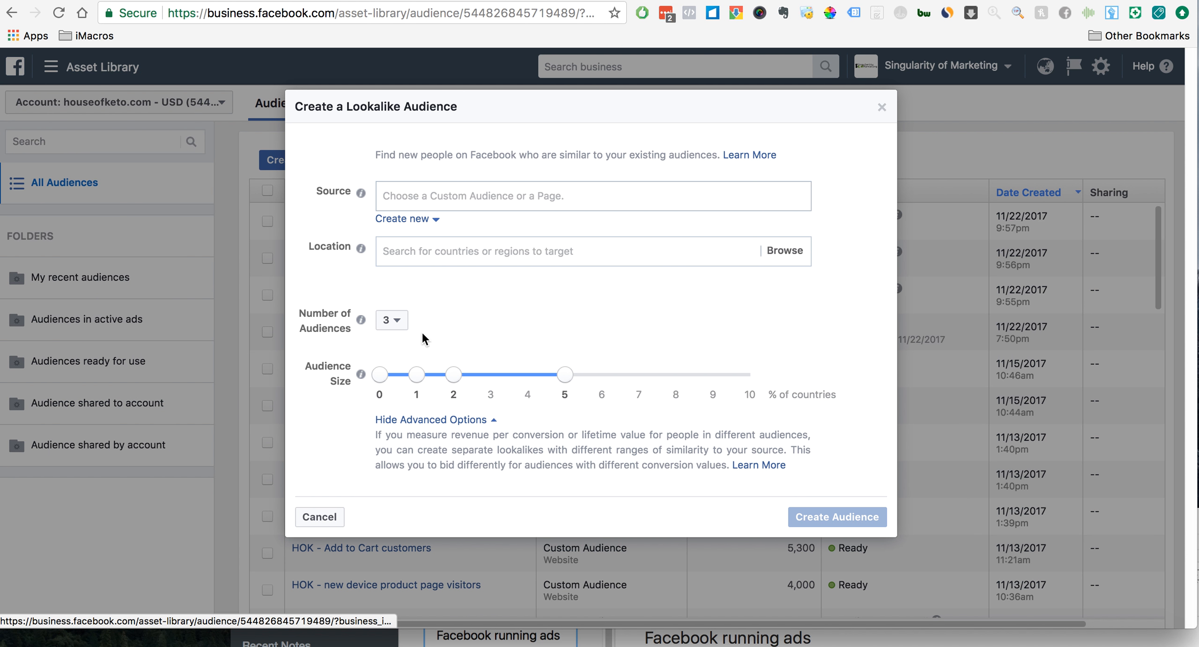
{"action": "left_click", "coordinate": [398, 321]}
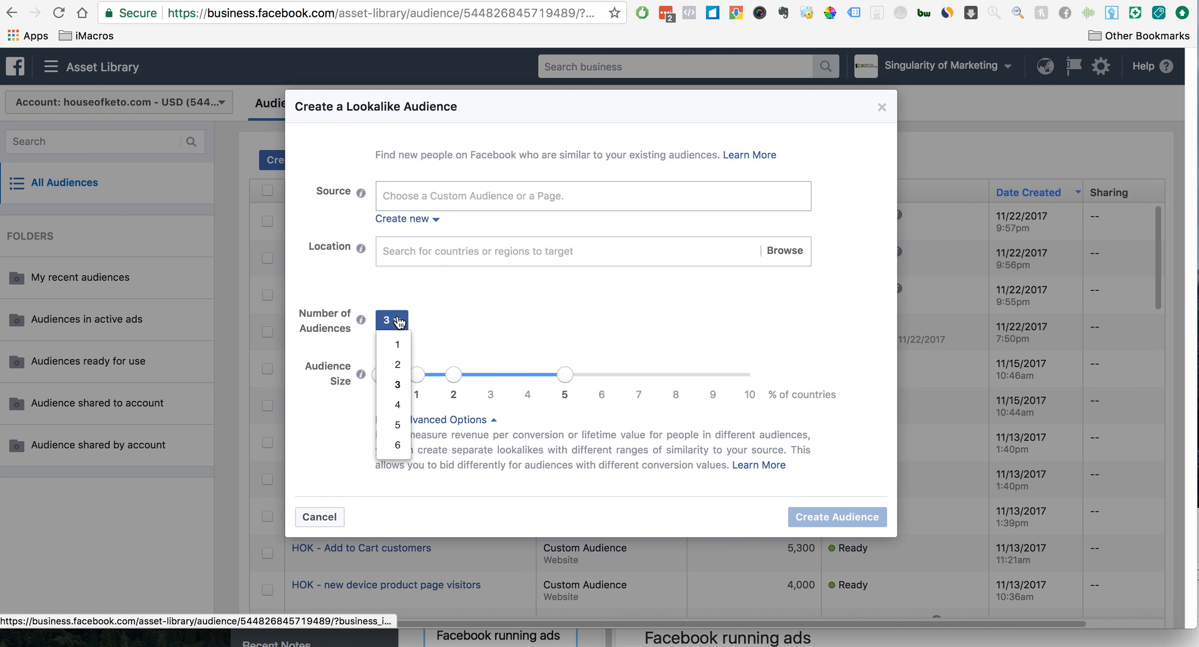
{"action": "left_click", "coordinate": [397, 384]}
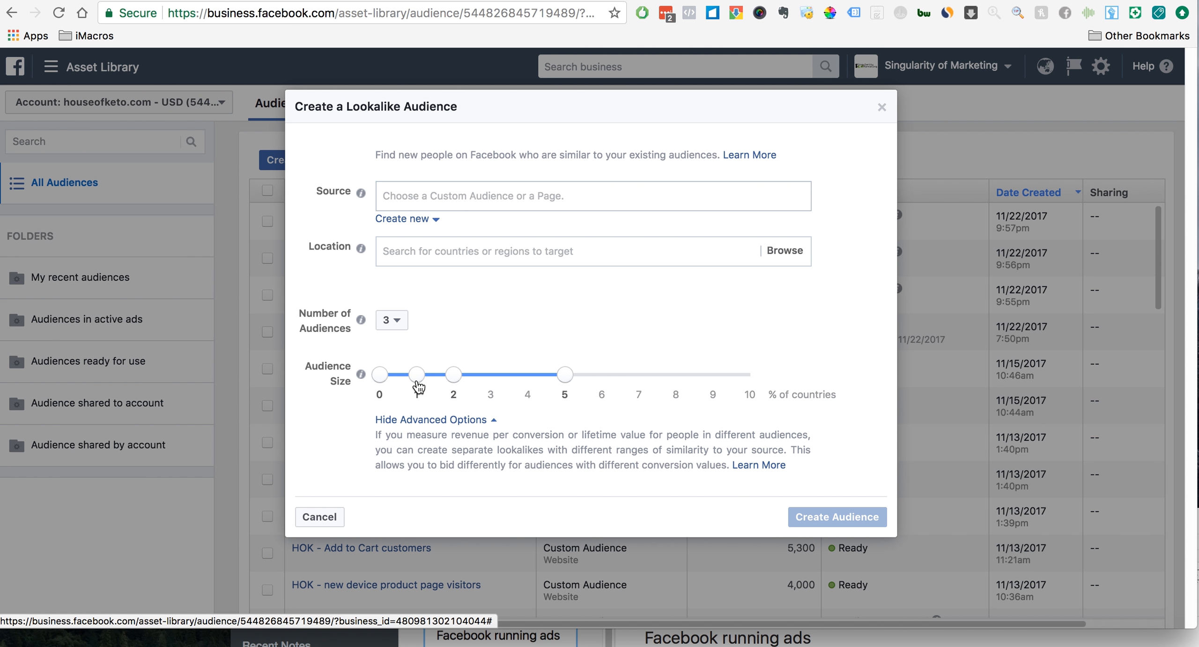
{"action": "left_click", "coordinate": [399, 323]}
{"action": "left_click", "coordinate": [398, 404]}
{"action": "left_click_drag", "start_coordinate": [601, 375], "coordinate": [749, 388]}
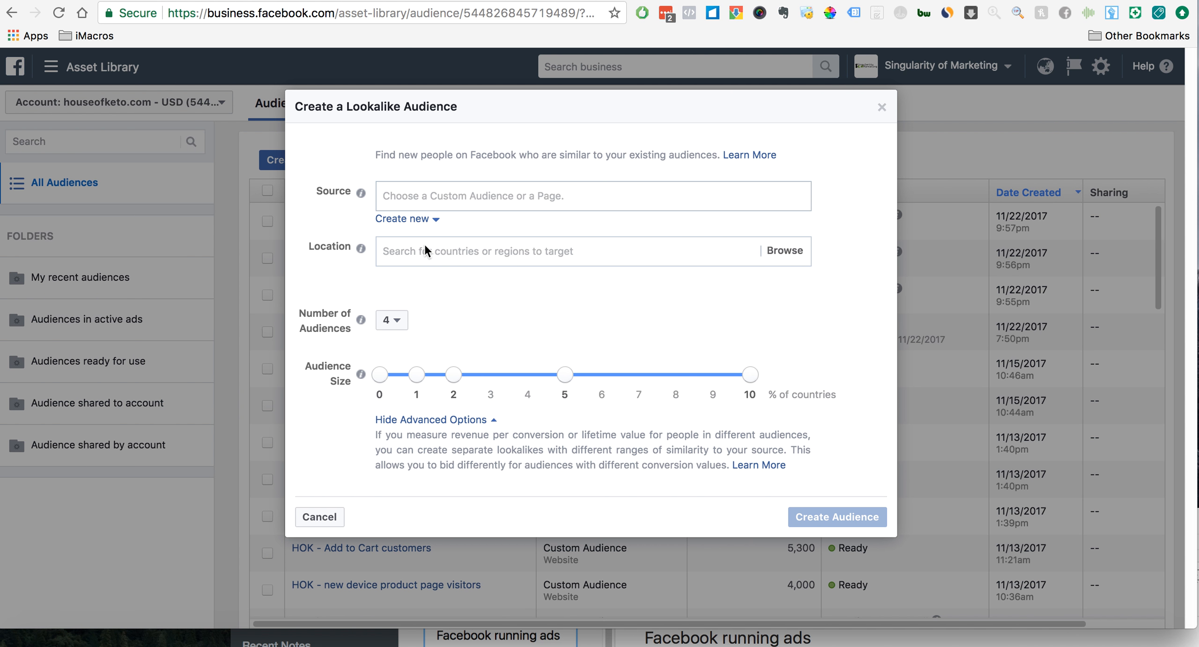
- Set the lookalike source to the "HOK - ATC all products" custom audience
{"action": "left_click", "coordinate": [499, 197]}
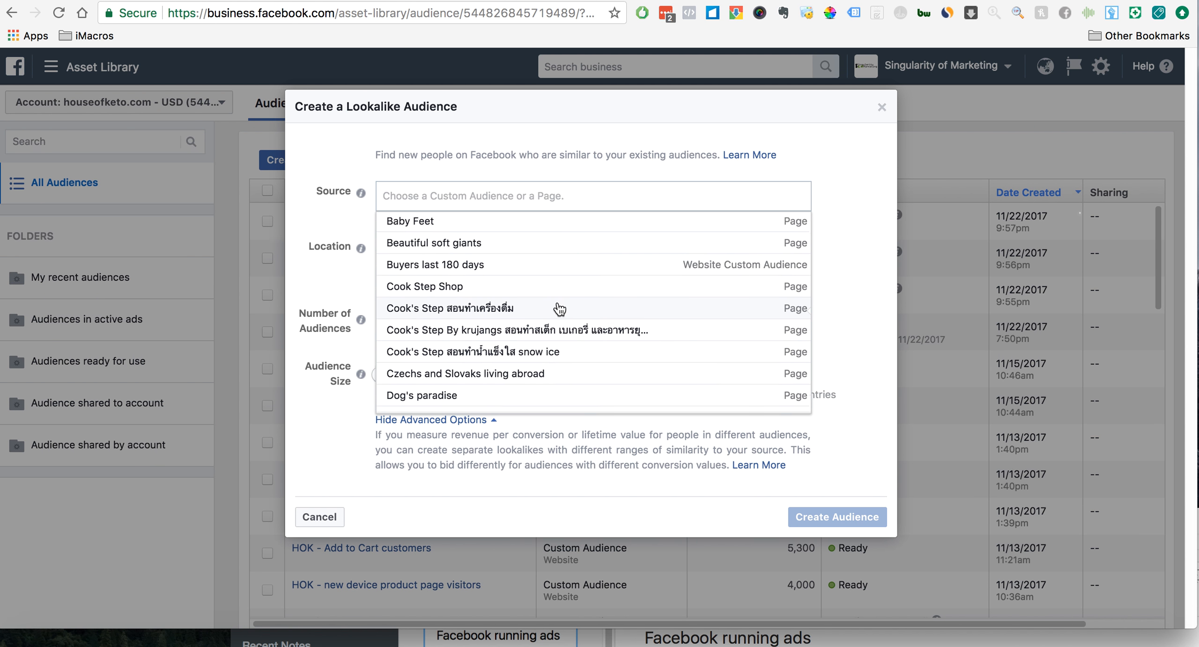
{"action": "scroll", "coordinate": [556, 308], "scroll_direction": "down", "scroll_amount": 1}
{"action": "type", "text": "atc"}
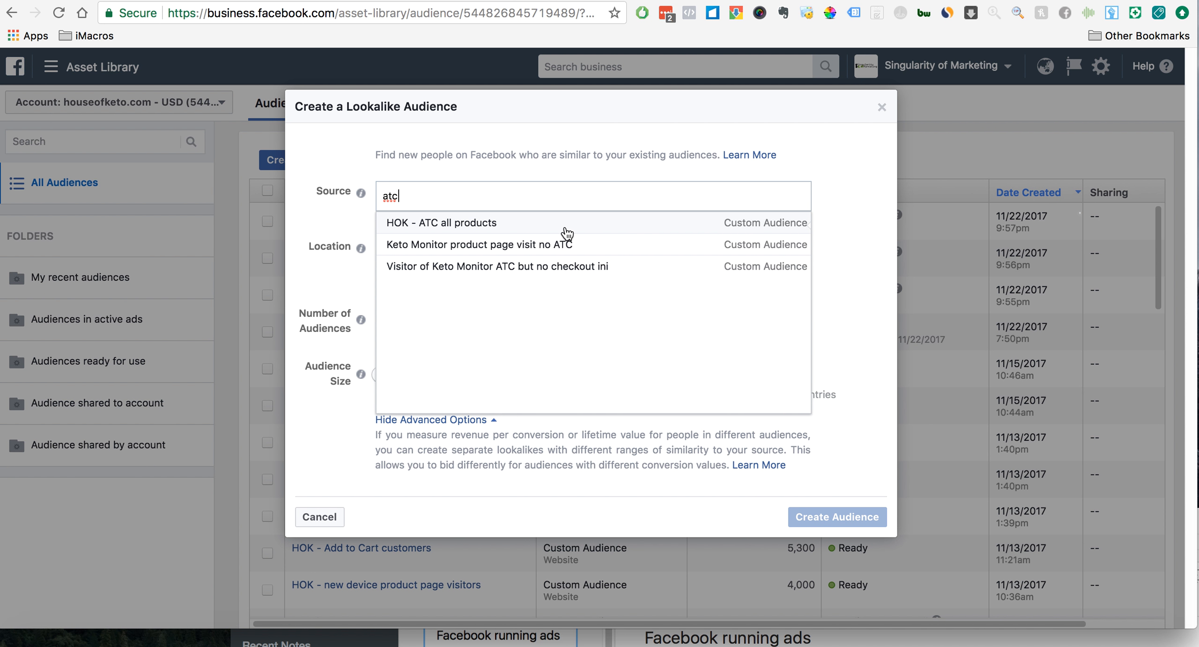
{"action": "left_click", "coordinate": [463, 223]}
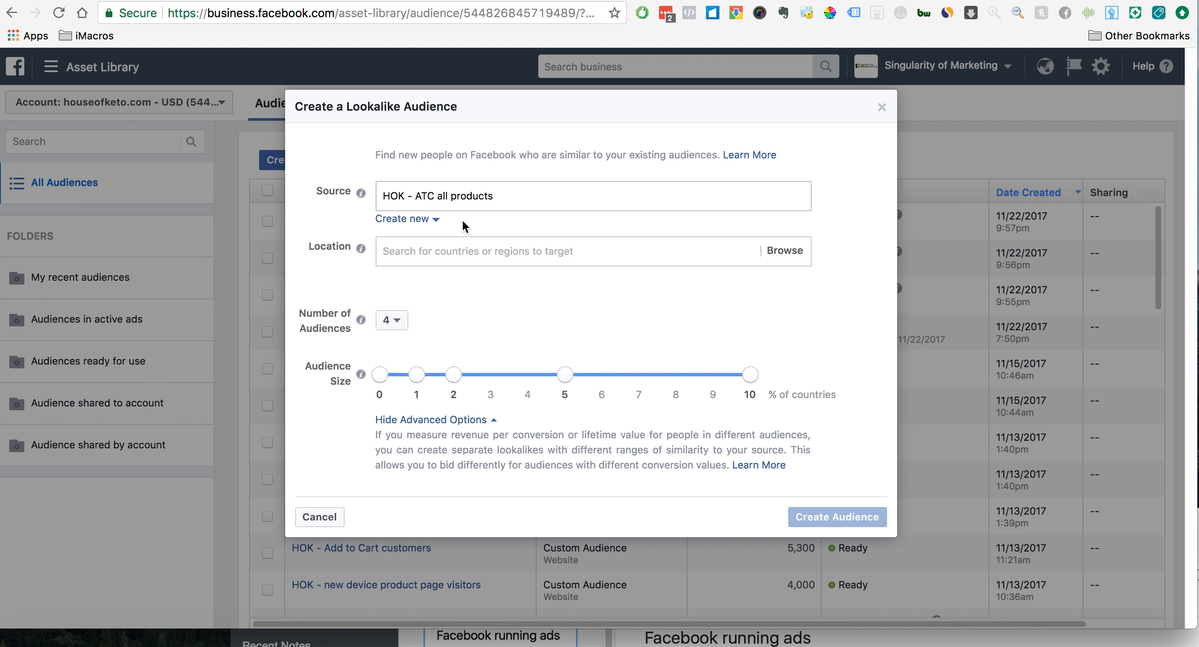
- Try United States as the lookalike location, review the resulting audiences, and remove the country again
{"action": "left_click", "coordinate": [495, 251]}
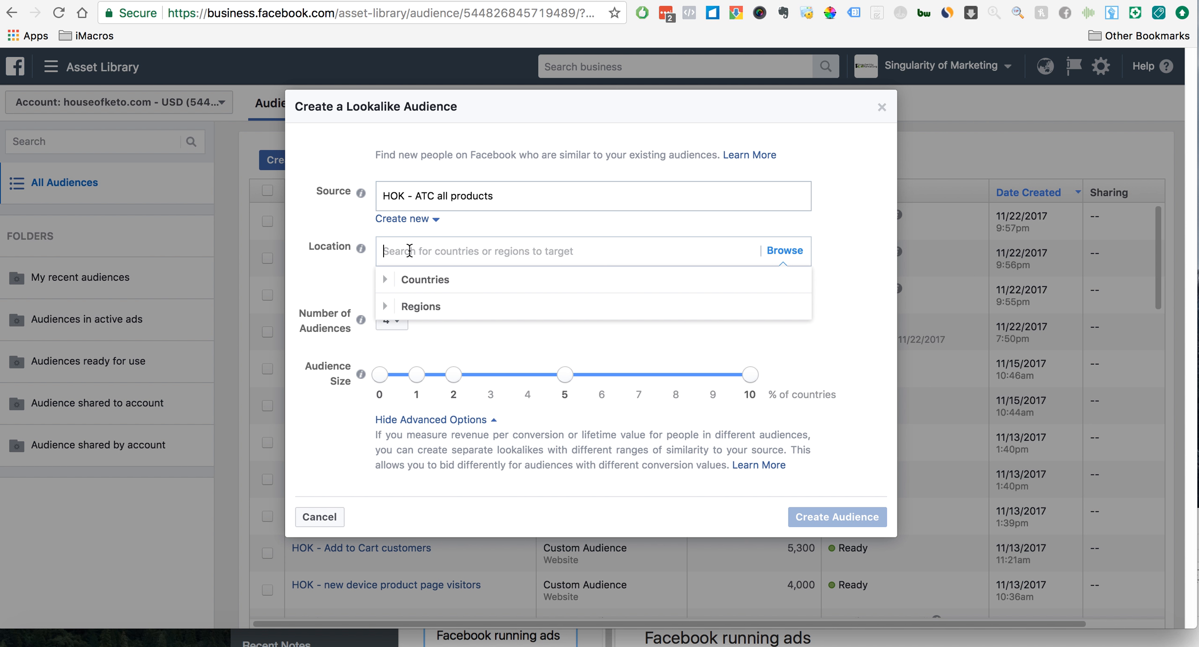
{"action": "type", "text": "united st"}
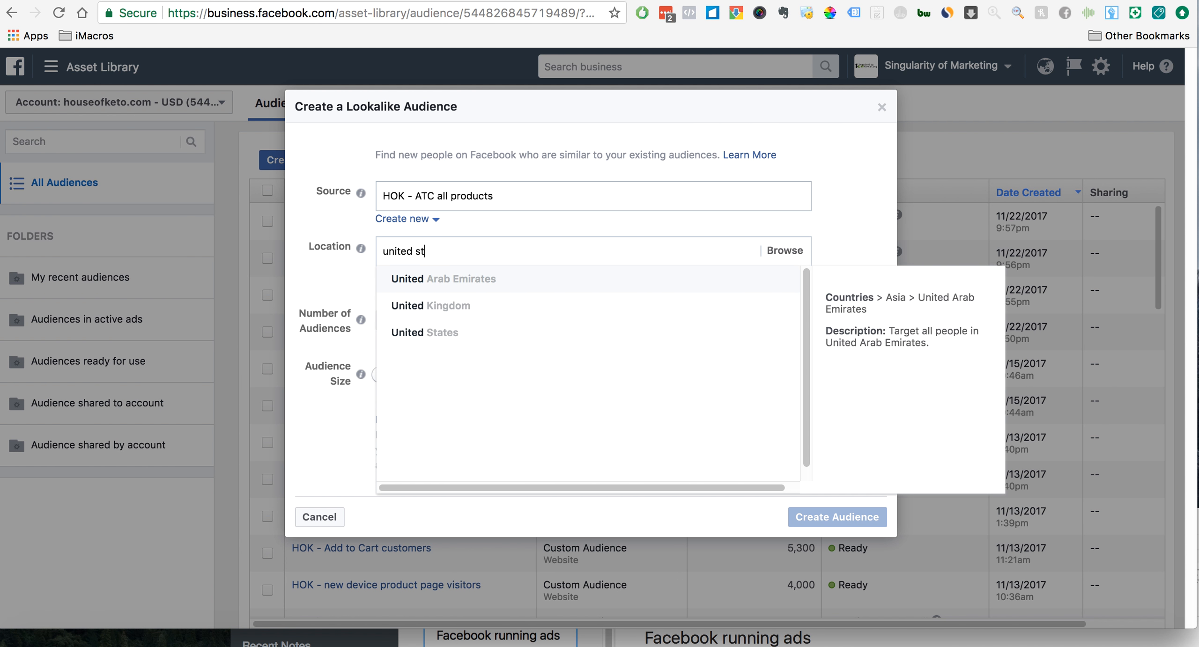
{"action": "left_click", "coordinate": [444, 275]}
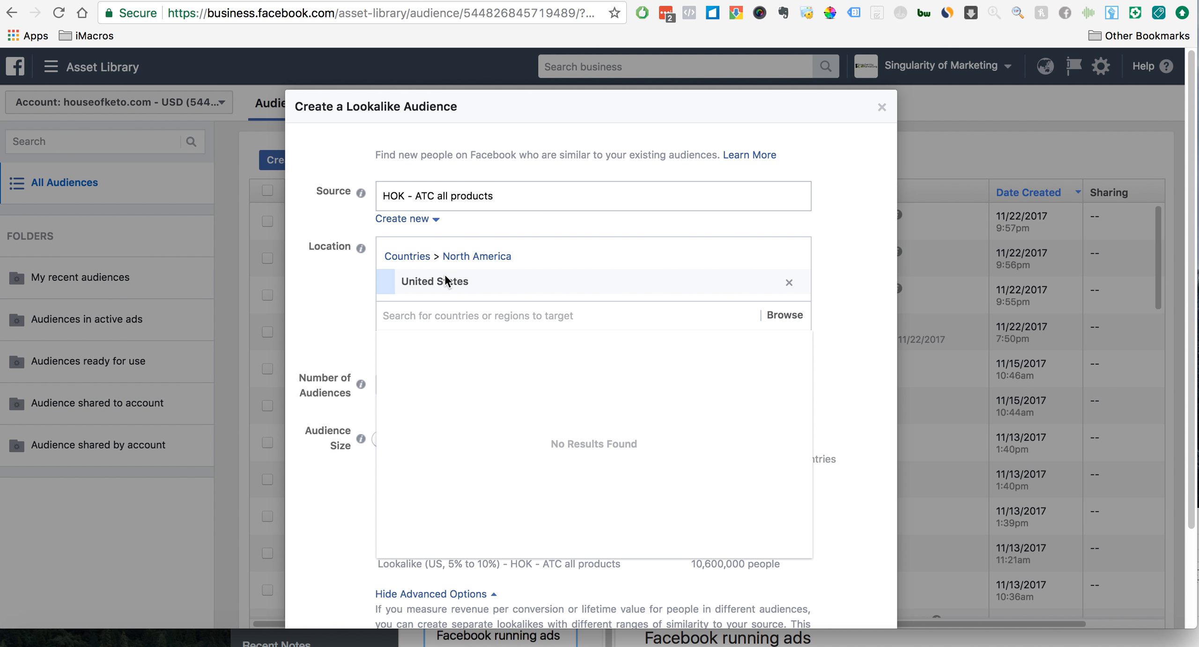
{"action": "left_click", "coordinate": [778, 315]}
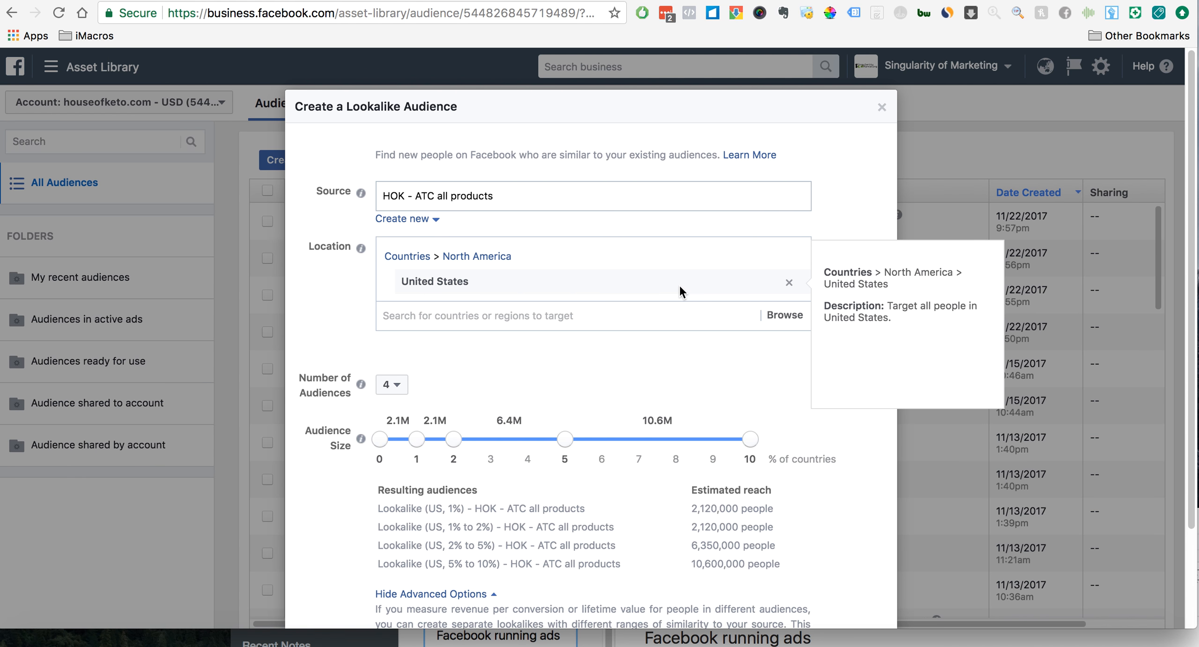
{"action": "scroll", "coordinate": [846, 434], "scroll_direction": "down", "scroll_amount": 3}
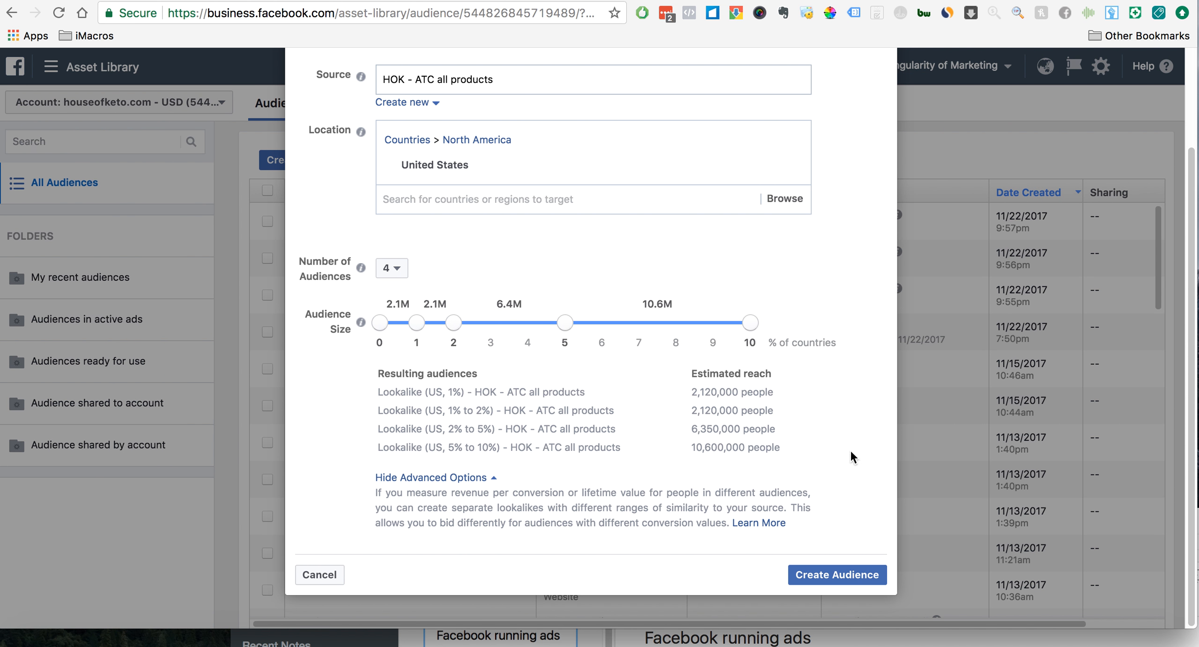
{"action": "scroll", "coordinate": [853, 367], "scroll_direction": "up", "scroll_amount": 3}
{"action": "mouse_move", "coordinate": [728, 277]}
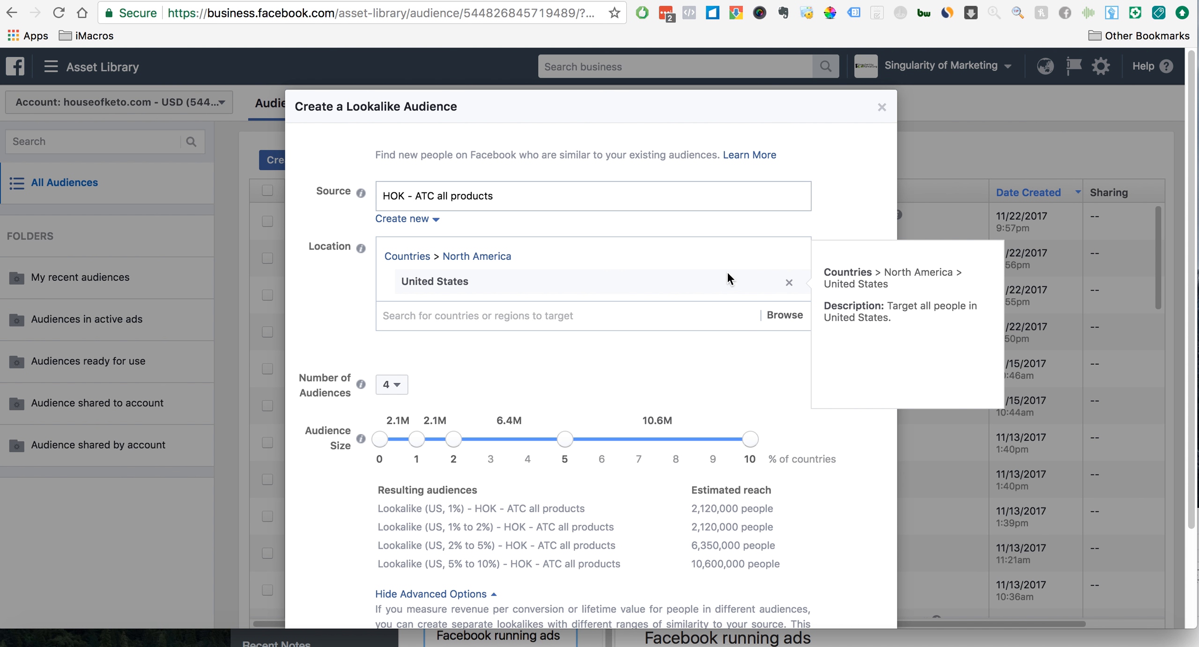
{"action": "left_click", "coordinate": [789, 283]}
- Search the lookalike location options for "asia" and clear the search text
{"action": "left_click", "coordinate": [617, 250]}
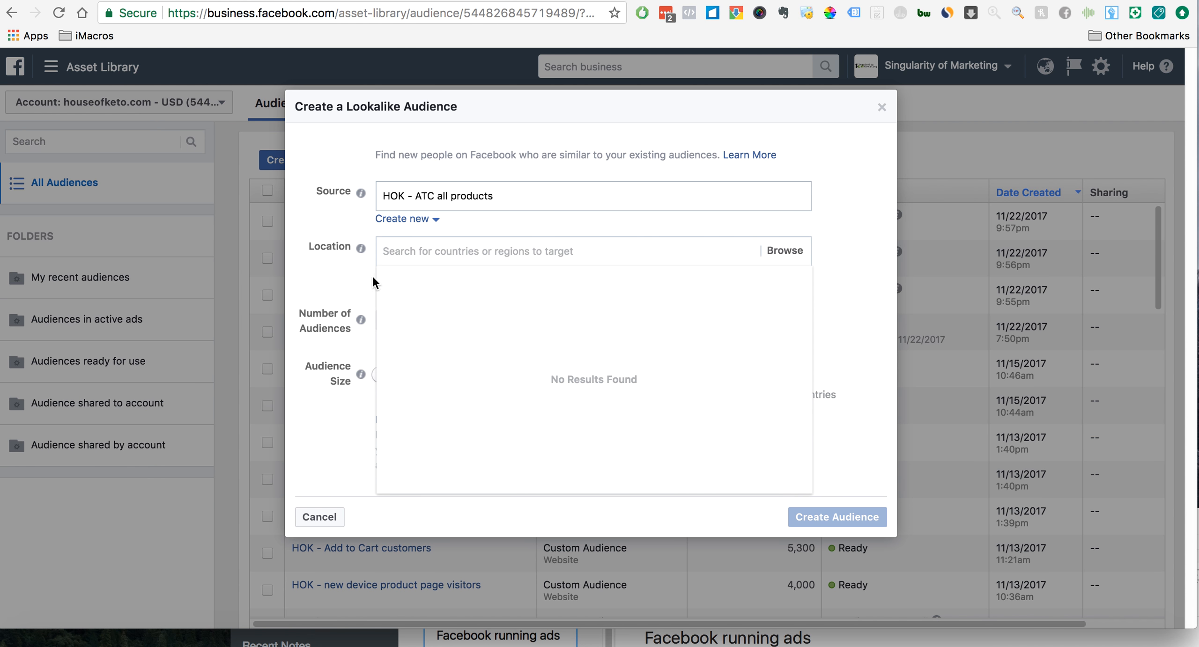
{"action": "left_click", "coordinate": [351, 283]}
{"action": "left_click", "coordinate": [417, 260]}
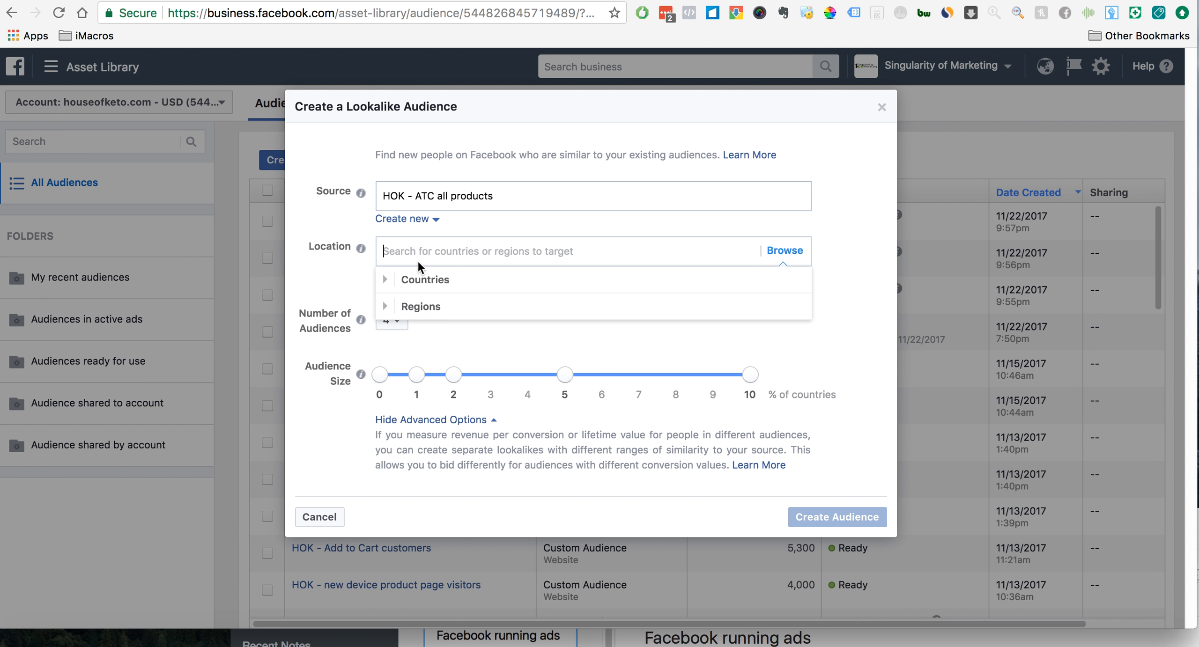
{"action": "left_click", "coordinate": [340, 266]}
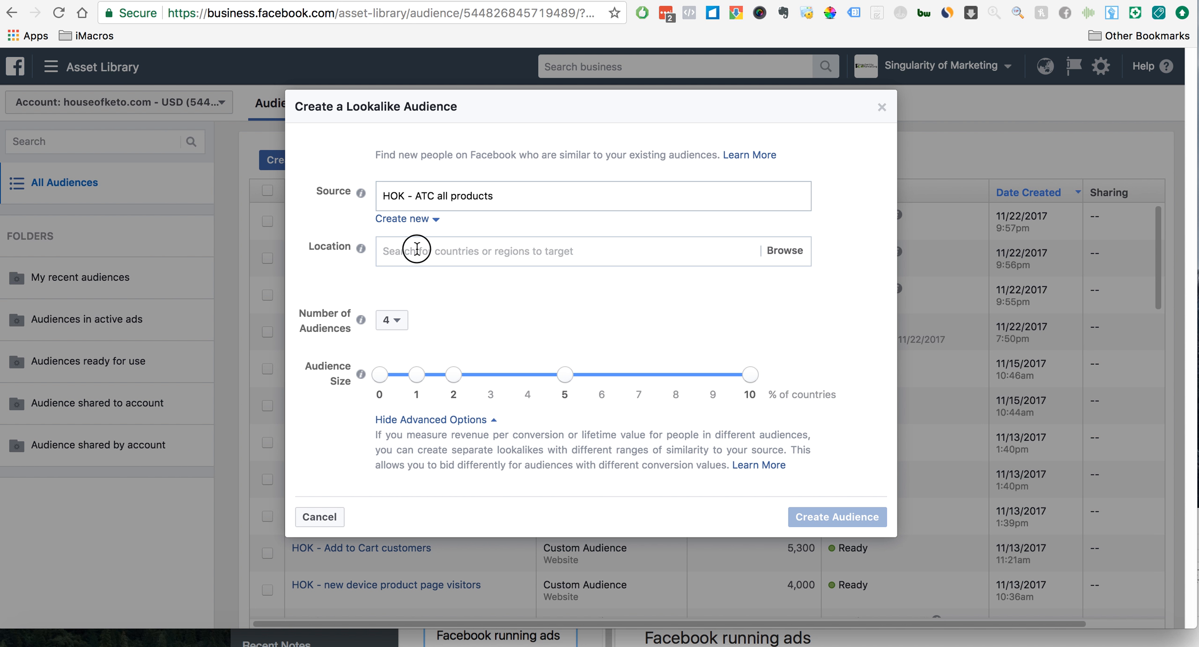
{"action": "left_click", "coordinate": [416, 250]}
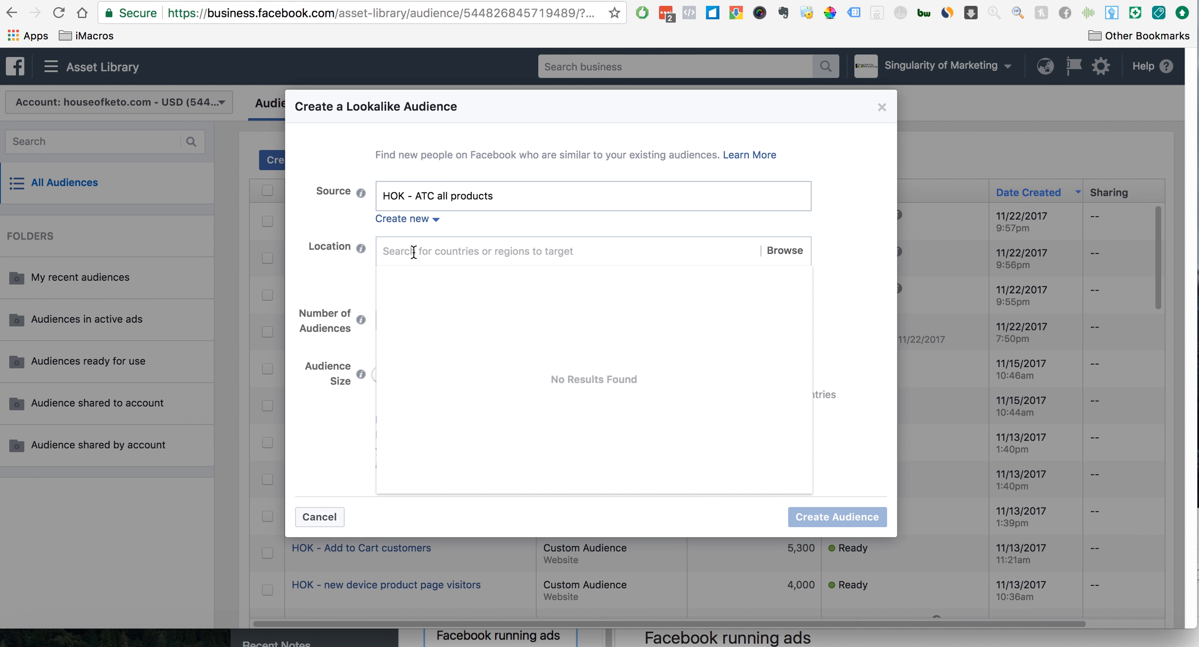
{"action": "type", "text": "asia"}
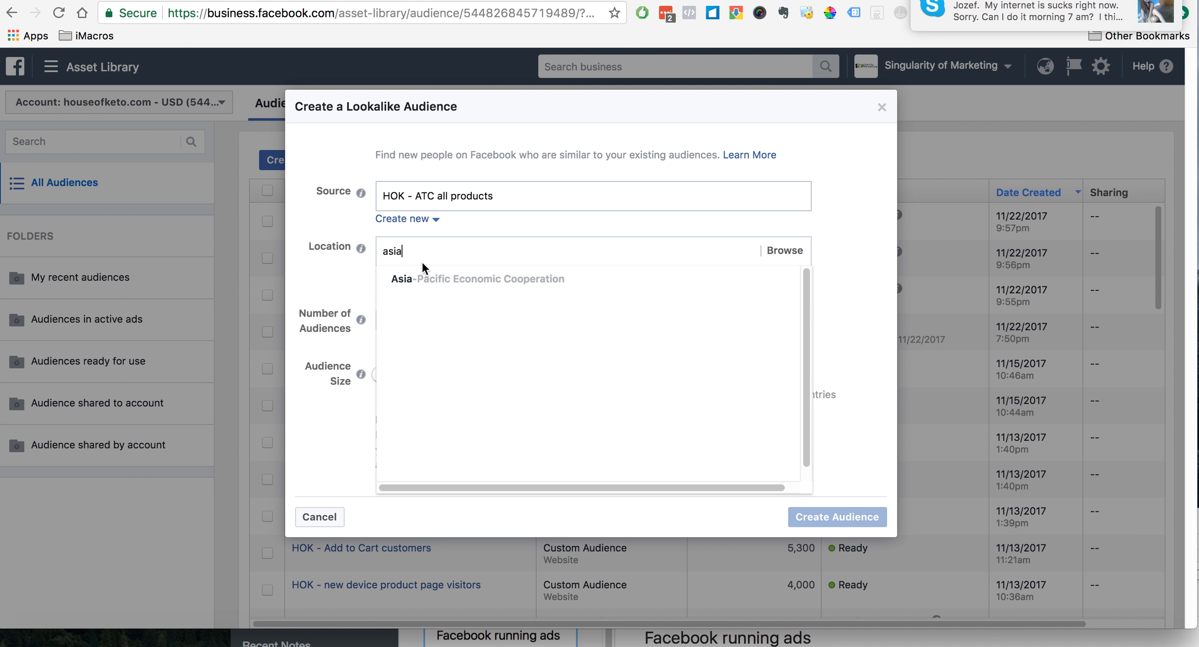
{"action": "key", "text": "BackSpace"}
{"action": "key", "text": "BackSpace"}
{"action": "key", "text": "BackSpace"}
{"action": "key", "text": "BackSpace"}
- Search the location options for "worldwide" and for "reg", clearing the text after each search
{"action": "type", "text": "wo"}
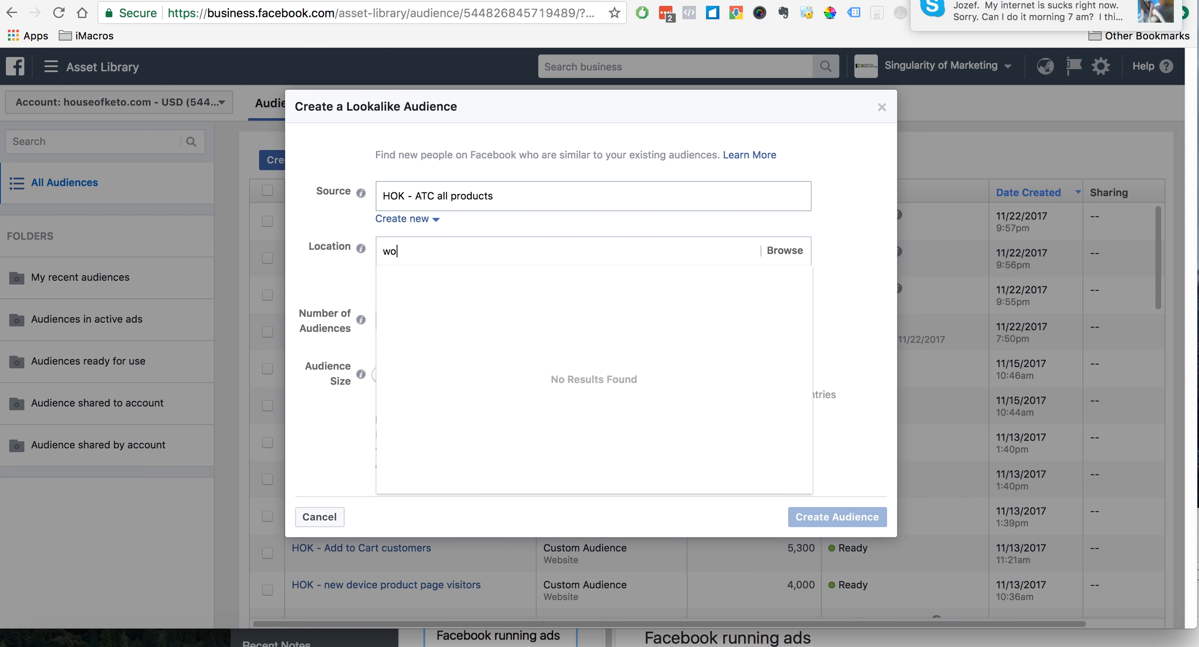
{"action": "type", "text": "rldwide"}
{"action": "key", "text": "BackSpace"}
{"action": "key", "text": "BackSpace"}
{"action": "key", "text": "BackSpace"}
{"action": "key", "text": "BackSpace"}
{"action": "key", "text": "BackSpace"}
{"action": "key", "text": "BackSpace"}
{"action": "key", "text": "BackSpace"}
{"action": "key", "text": "BackSpace"}
{"action": "type", "text": "reg"}
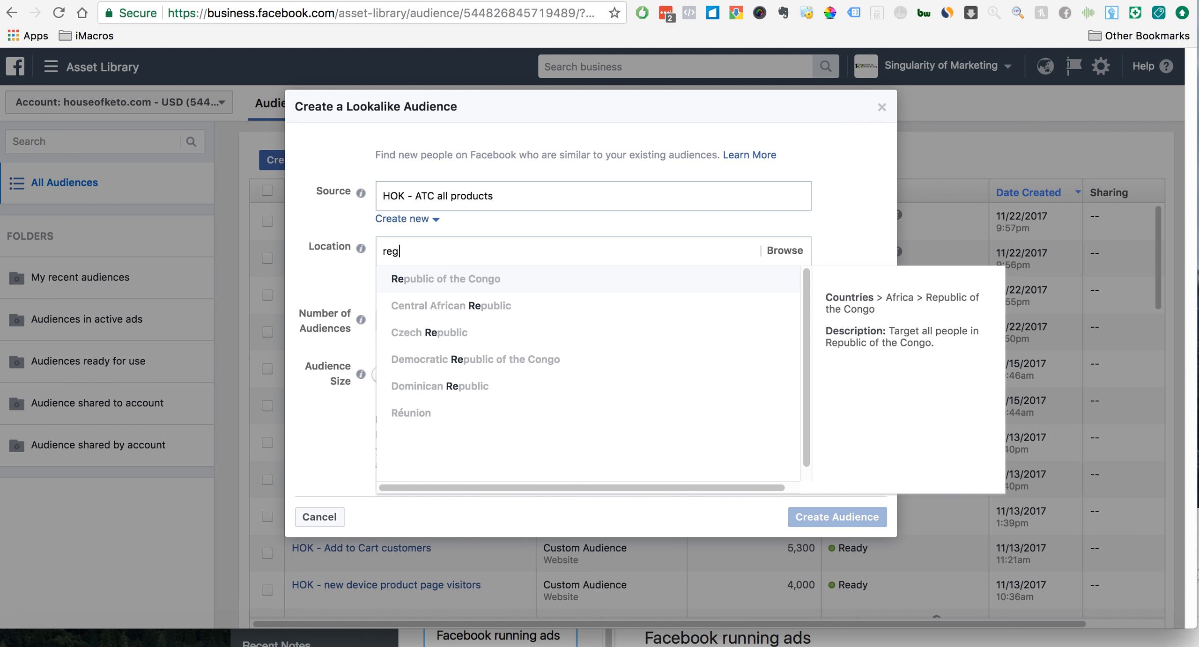
{"action": "key", "text": "BackSpace"}
{"action": "key", "text": "BackSpace"}
{"action": "key", "text": "BackSpace"}
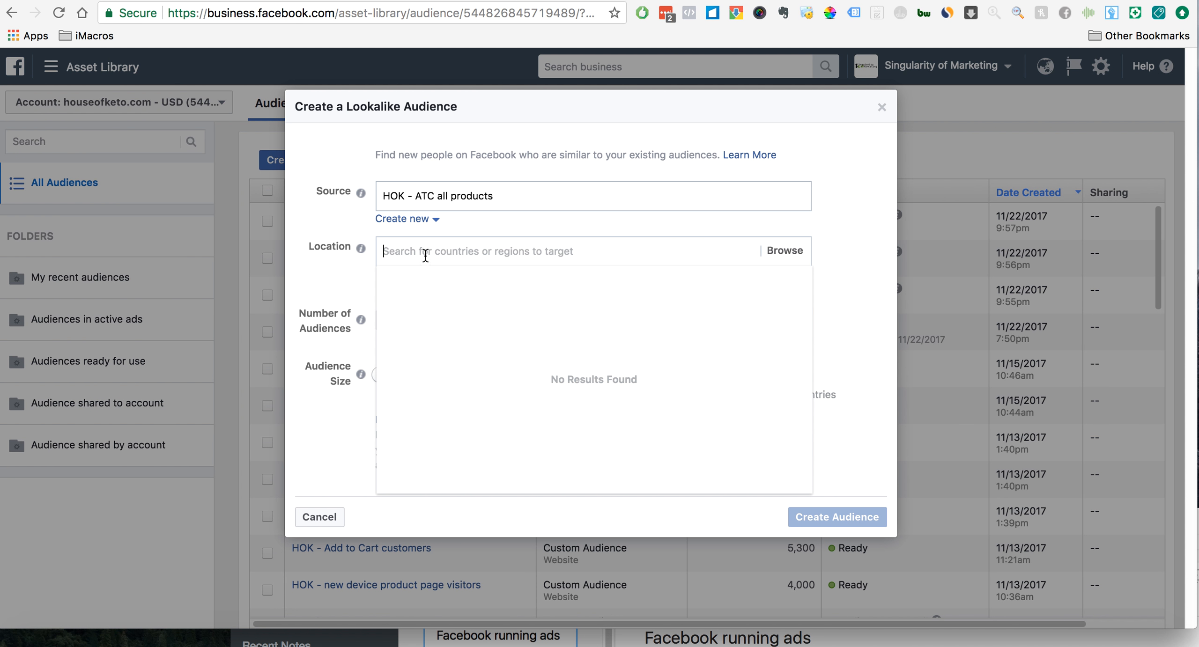
- Search the location options for "USA" and for "north" to check the matching countries and regions
{"action": "left_click", "coordinate": [347, 279]}
{"action": "left_click", "coordinate": [448, 245]}
{"action": "left_click", "coordinate": [348, 266]}
{"action": "left_click", "coordinate": [399, 255]}
{"action": "type", "text": "USA"}
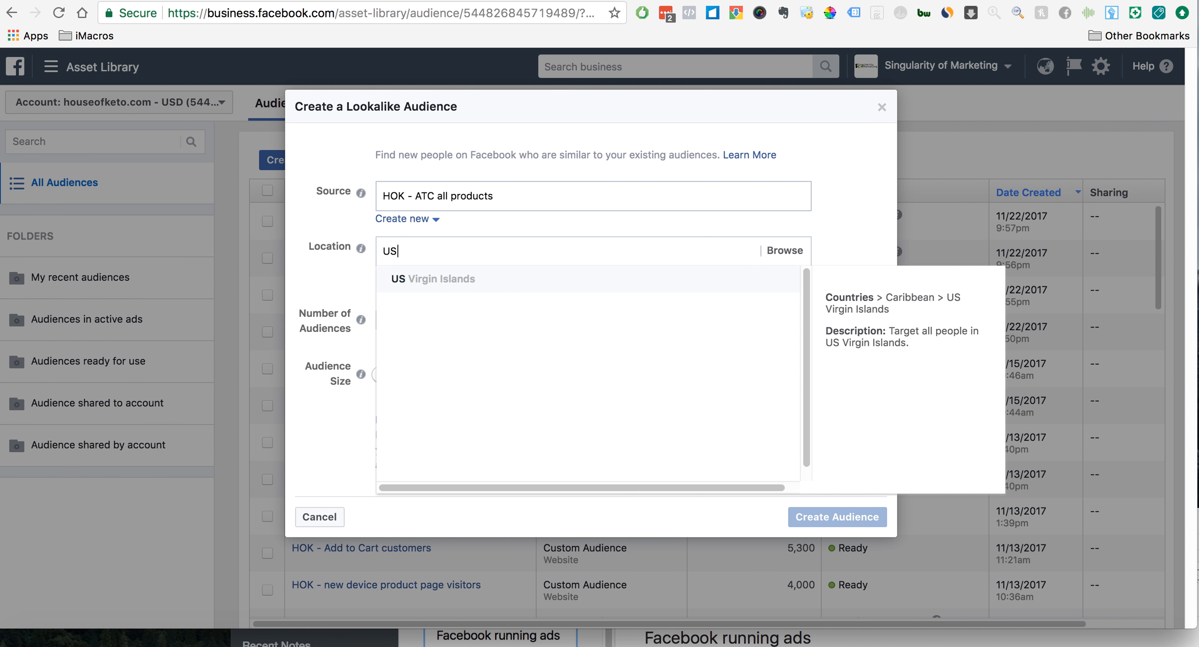
{"action": "key", "text": "BackSpace"}
{"action": "key", "text": "BackSpace"}
{"action": "key", "text": "BackSpace"}
{"action": "type", "text": "north"}
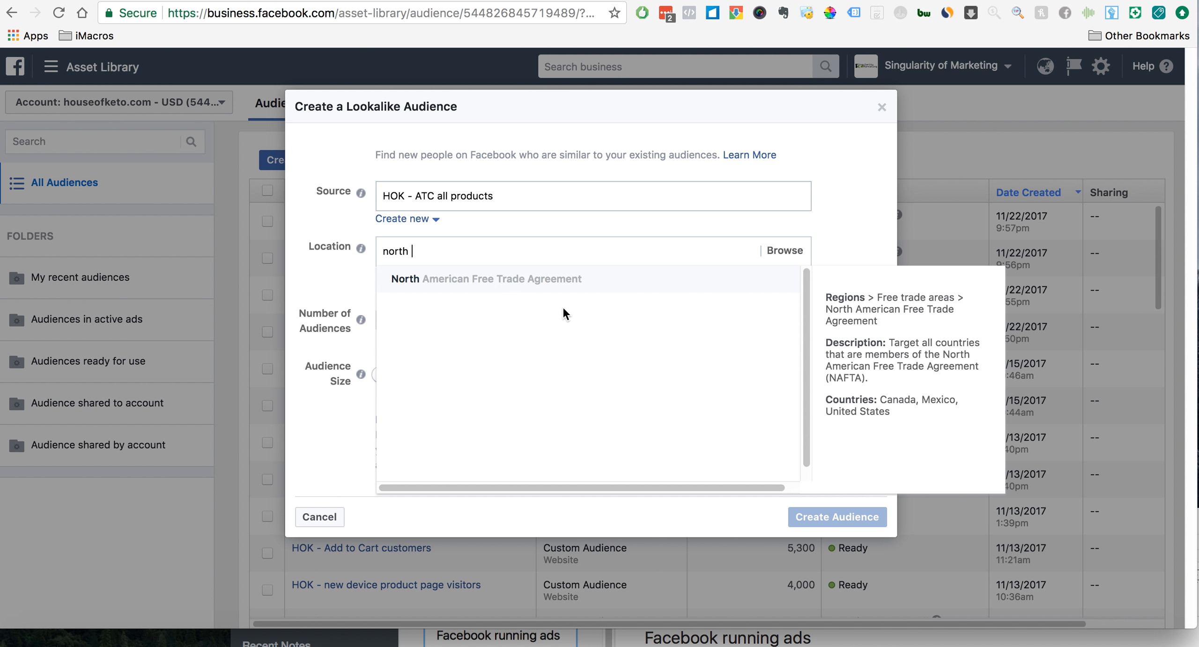
- Try European Economic Area (EEA) as the lookalike location and remove it again
{"action": "key", "text": "super+a"}
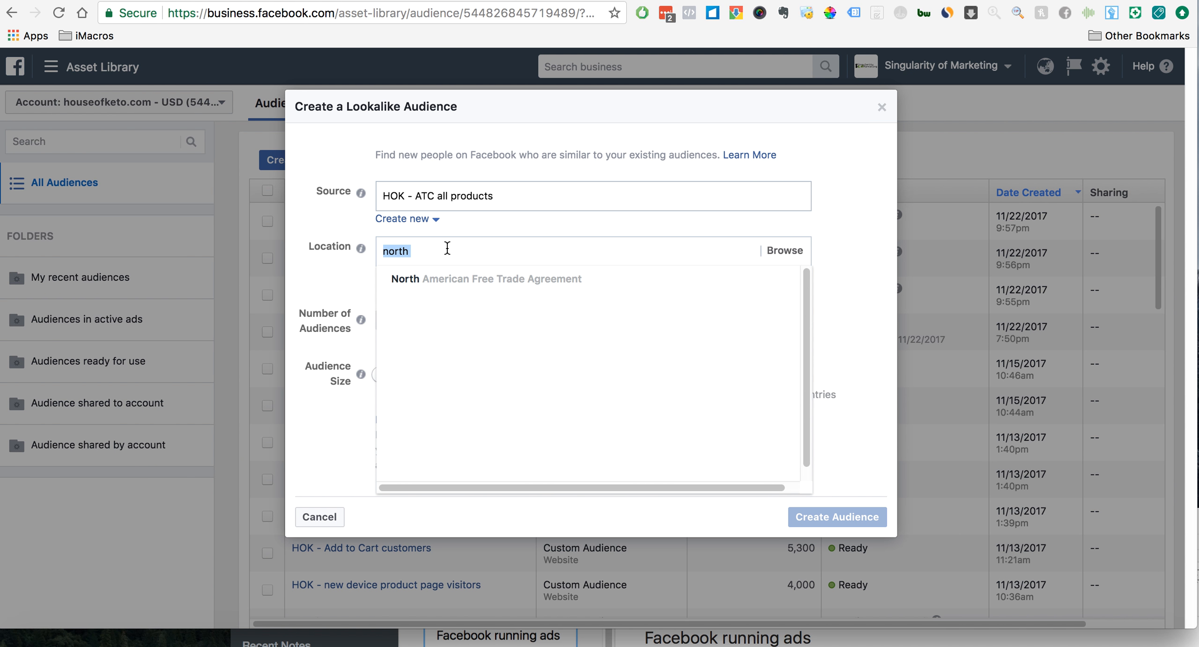
{"action": "type", "text": "euriope"}
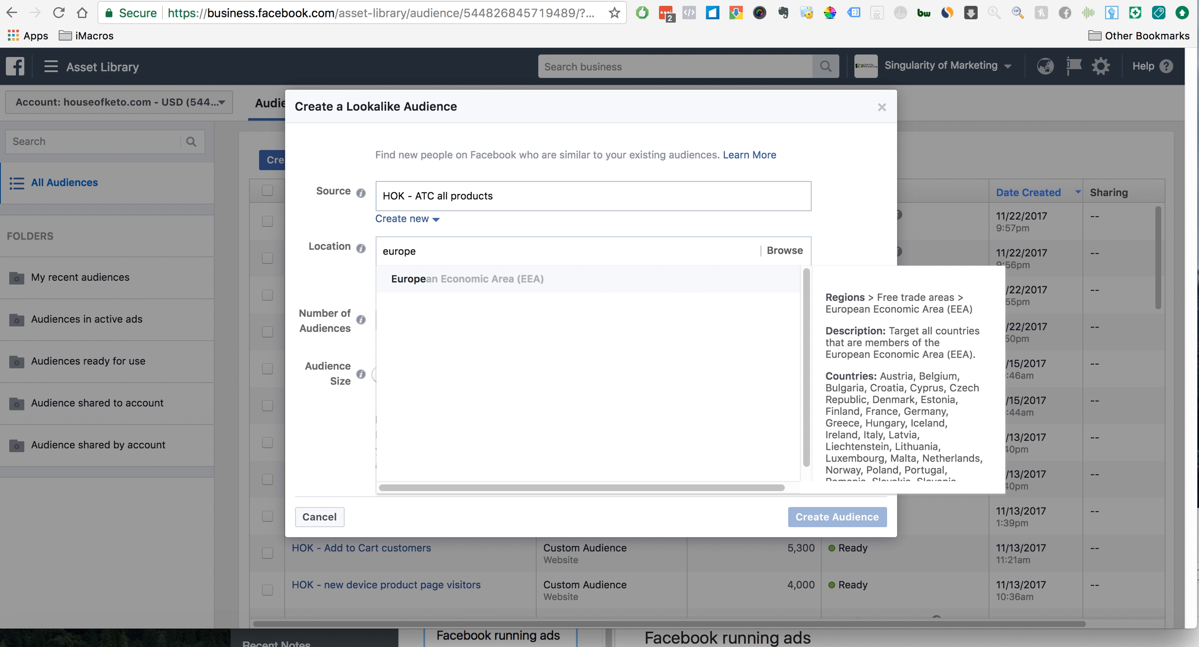
{"action": "left_click", "coordinate": [497, 281]}
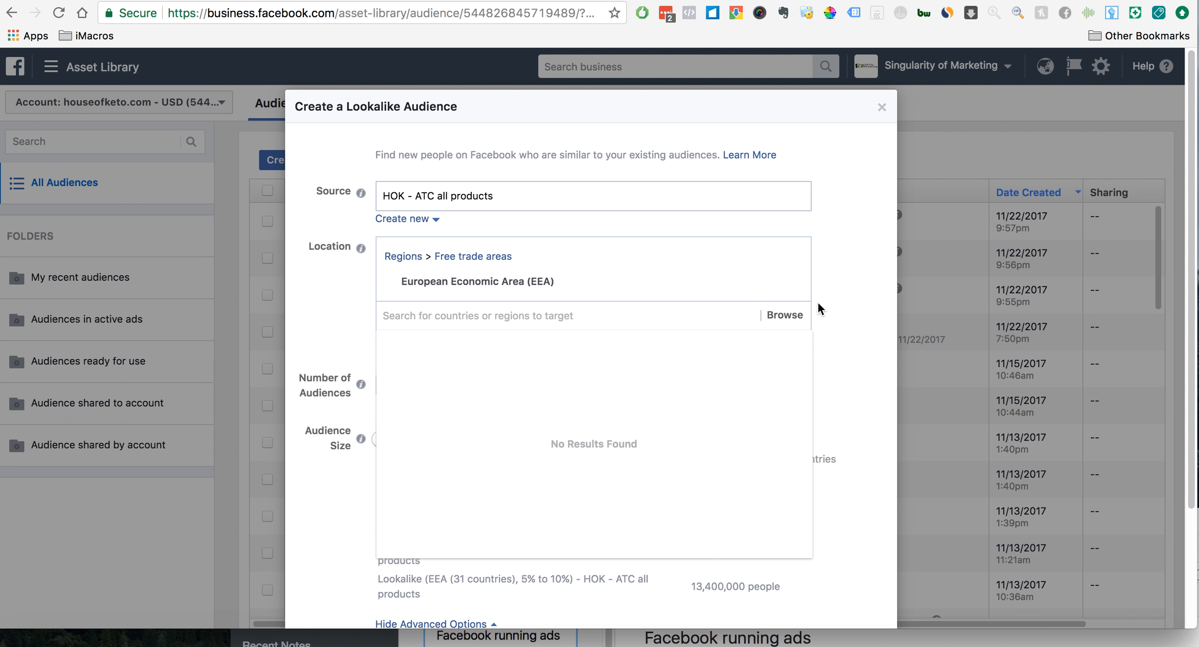
{"action": "left_click", "coordinate": [792, 282]}
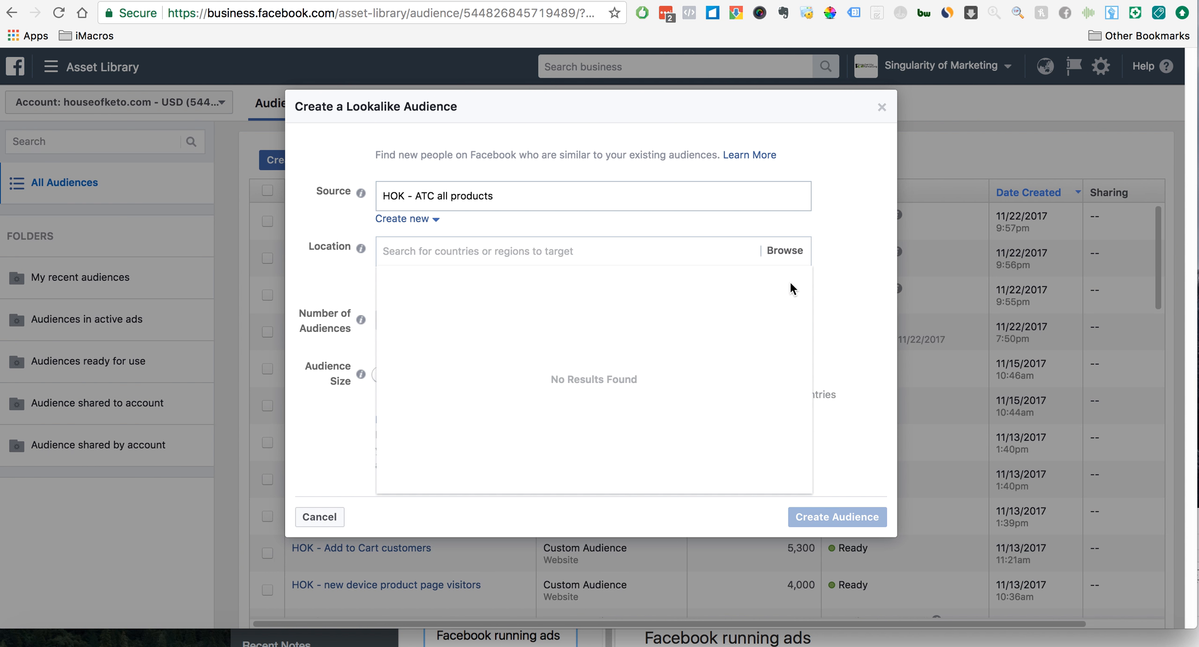
- Add the United Kingdom and the United States as locations for the lookalike audience
{"action": "left_click", "coordinate": [482, 250]}
{"action": "type", "text": "united"}
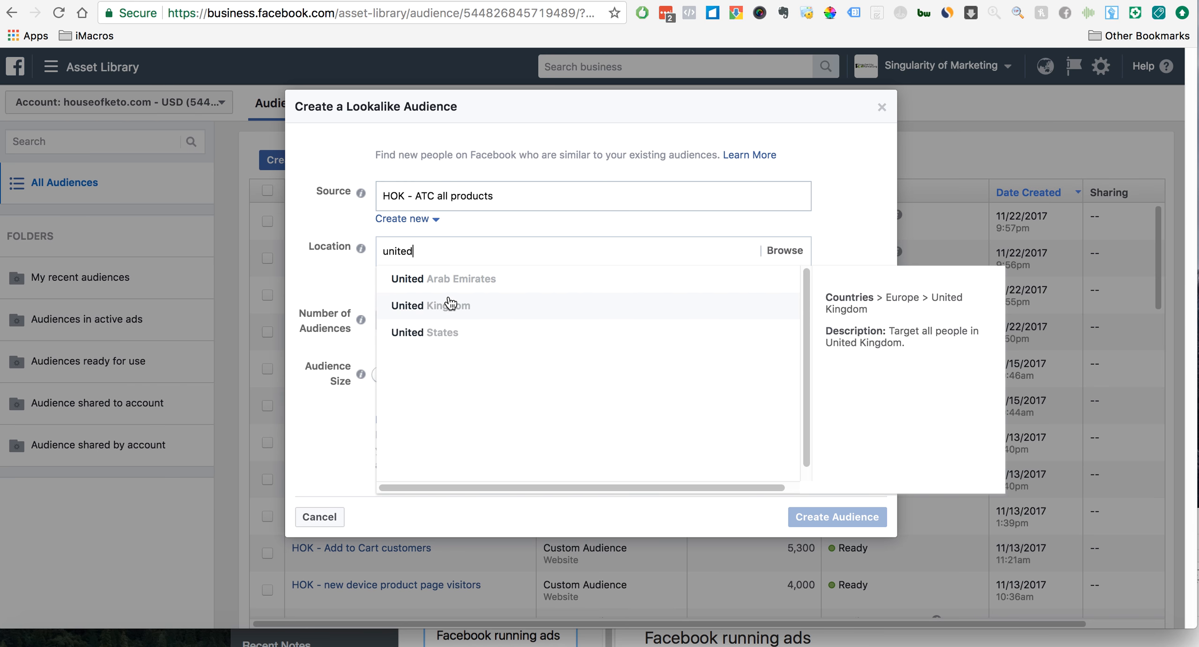
{"action": "left_click", "coordinate": [449, 302]}
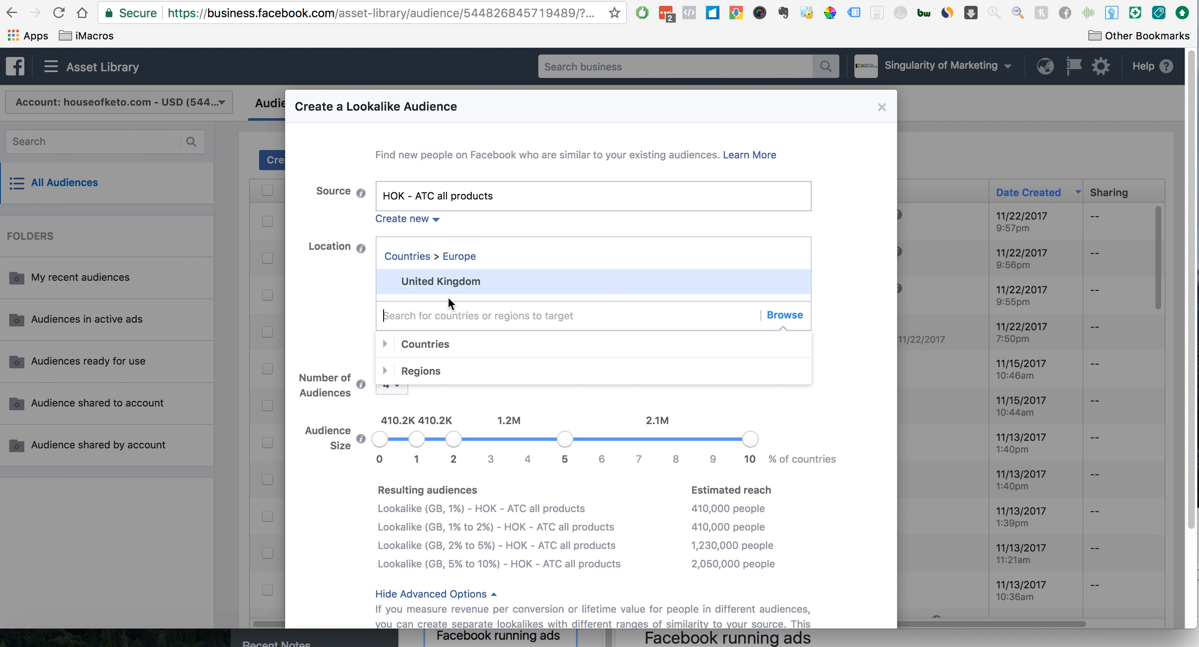
{"action": "type", "text": "united"}
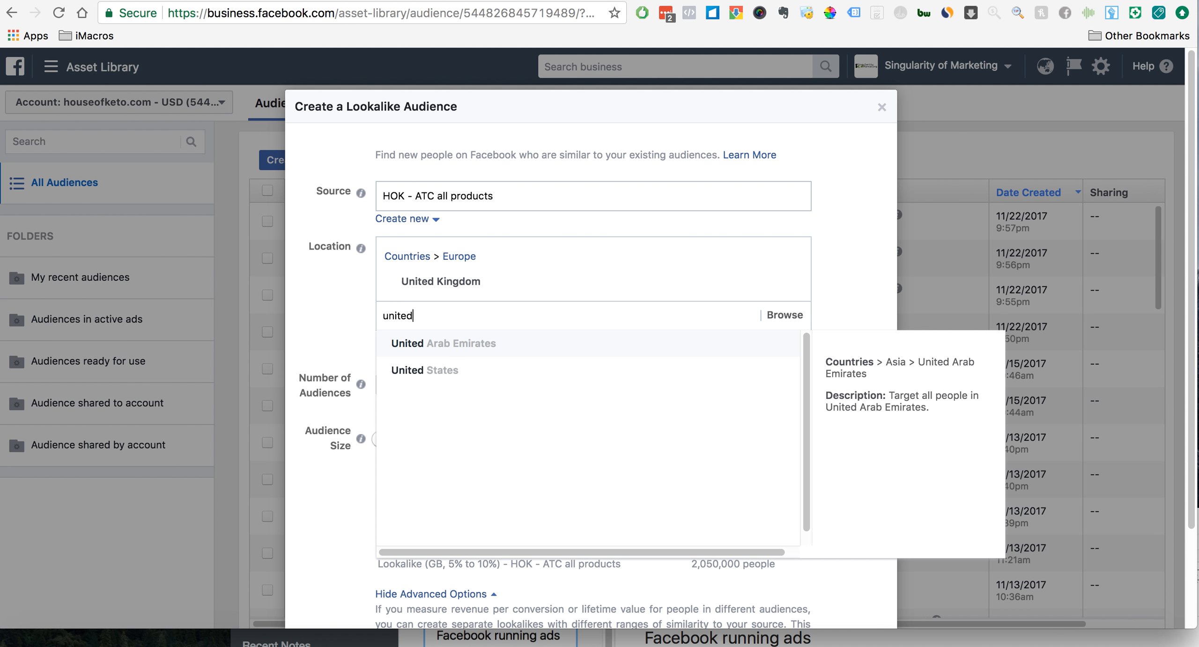
{"action": "left_click", "coordinate": [428, 370]}
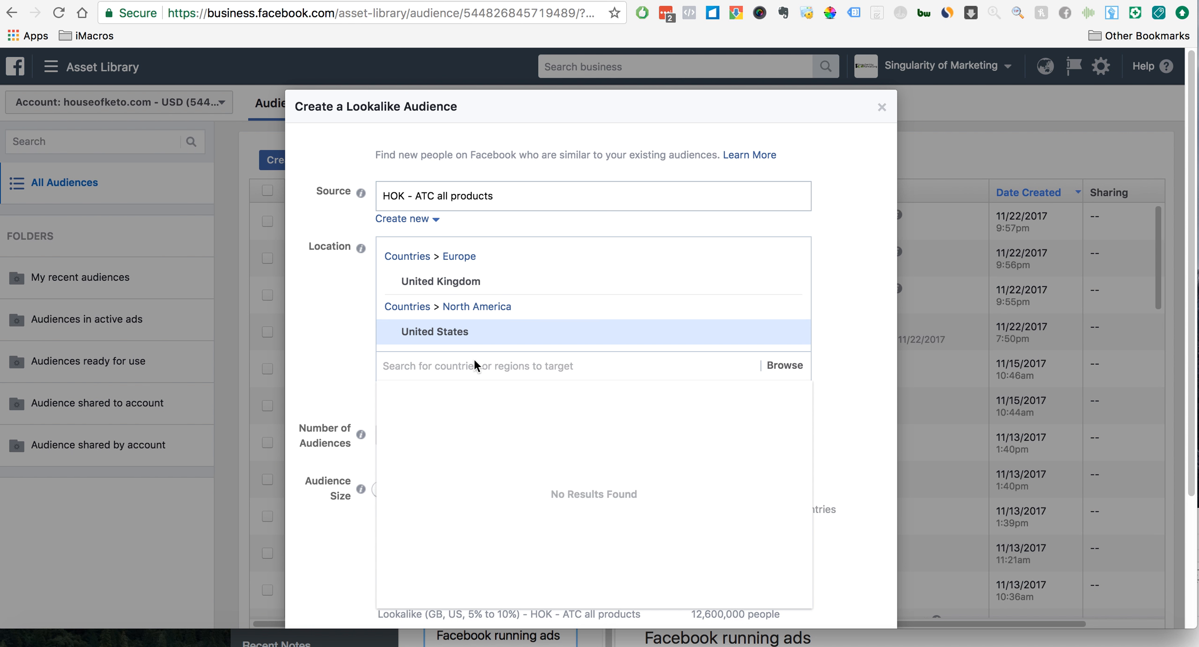
- Add Australia and Canada to the lookalike audience's locations
{"action": "type", "text": "aust"}
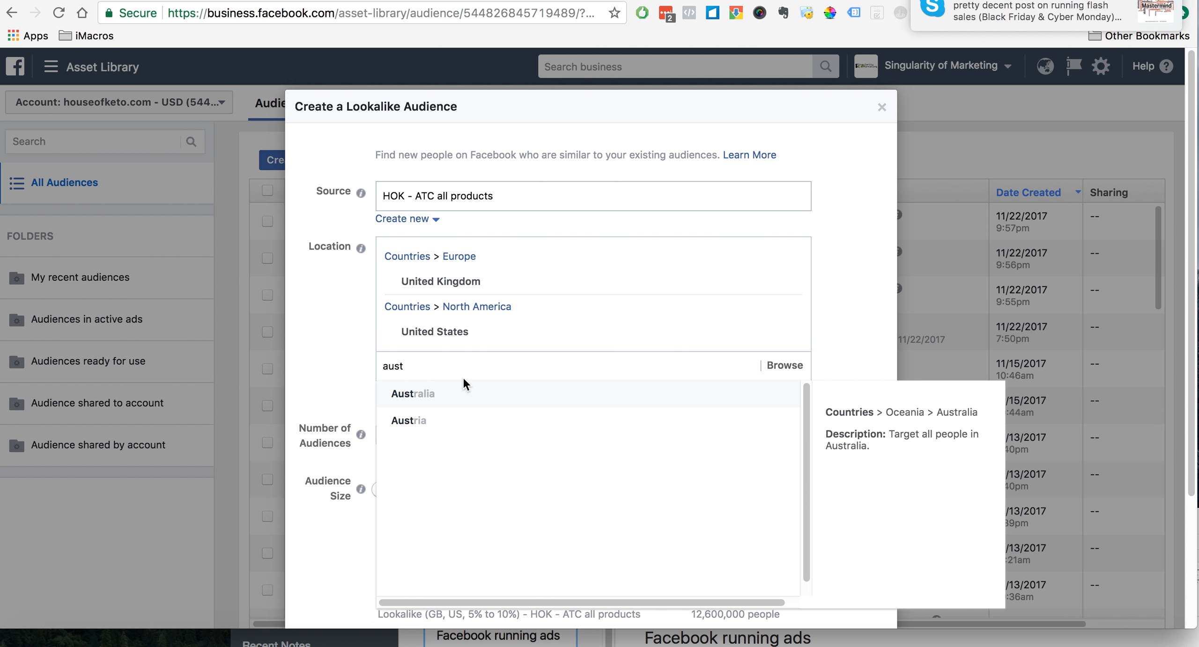
{"action": "left_click", "coordinate": [463, 386]}
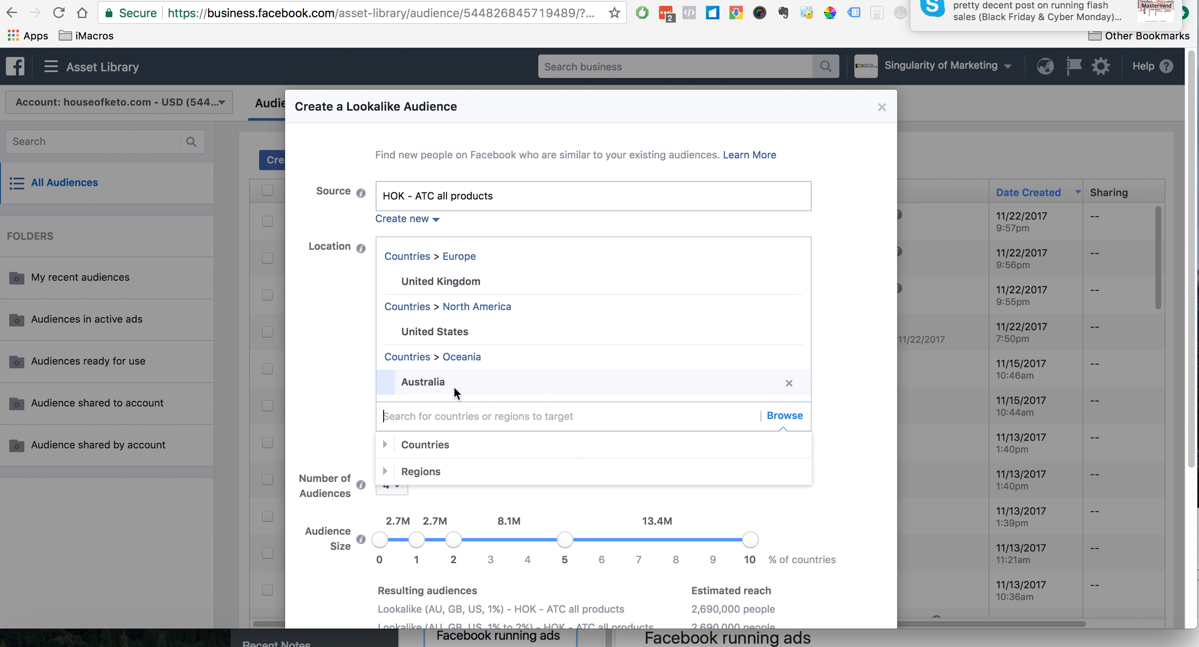
{"action": "type", "text": "canada"}
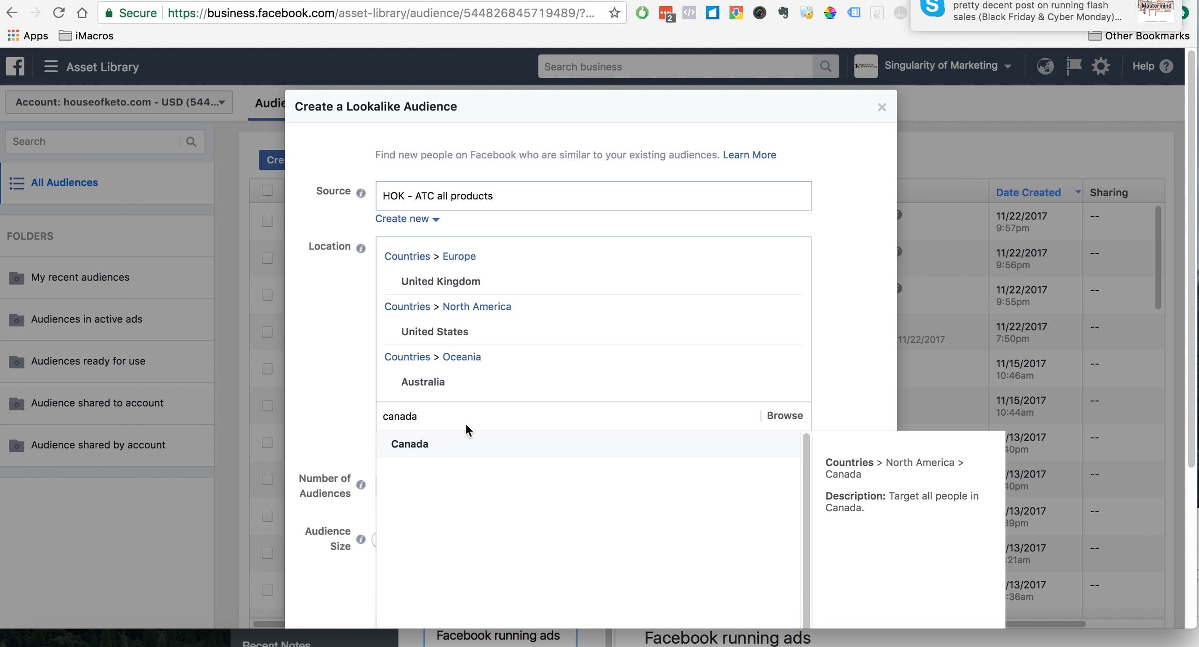
{"action": "left_click", "coordinate": [466, 436]}
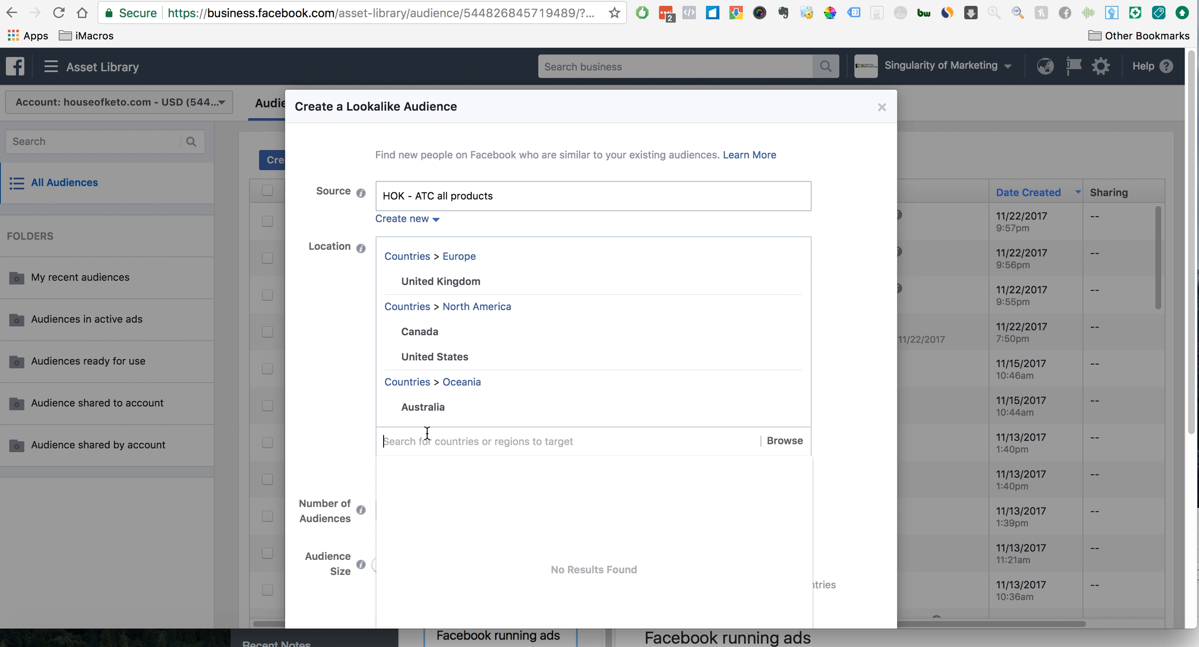
- Add Ireland to the lookalike audience's locations and close the location suggestions
{"action": "scroll", "coordinate": [343, 397], "scroll_direction": "down", "scroll_amount": 2}
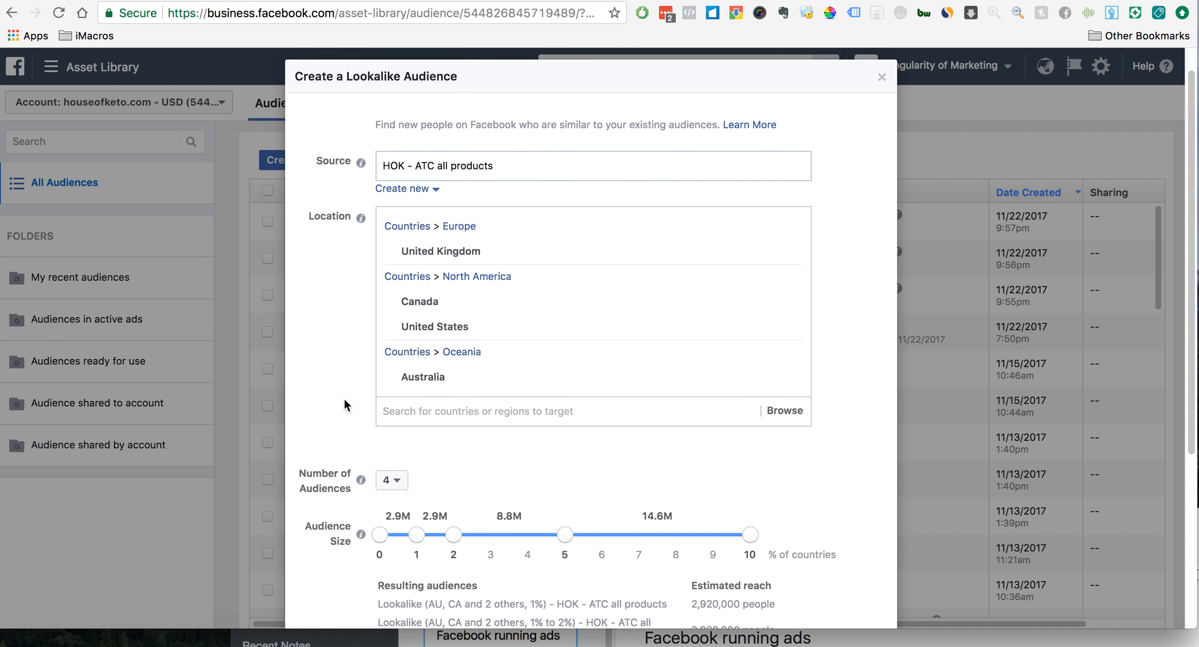
{"action": "left_click", "coordinate": [437, 400]}
{"action": "type", "text": "ire"}
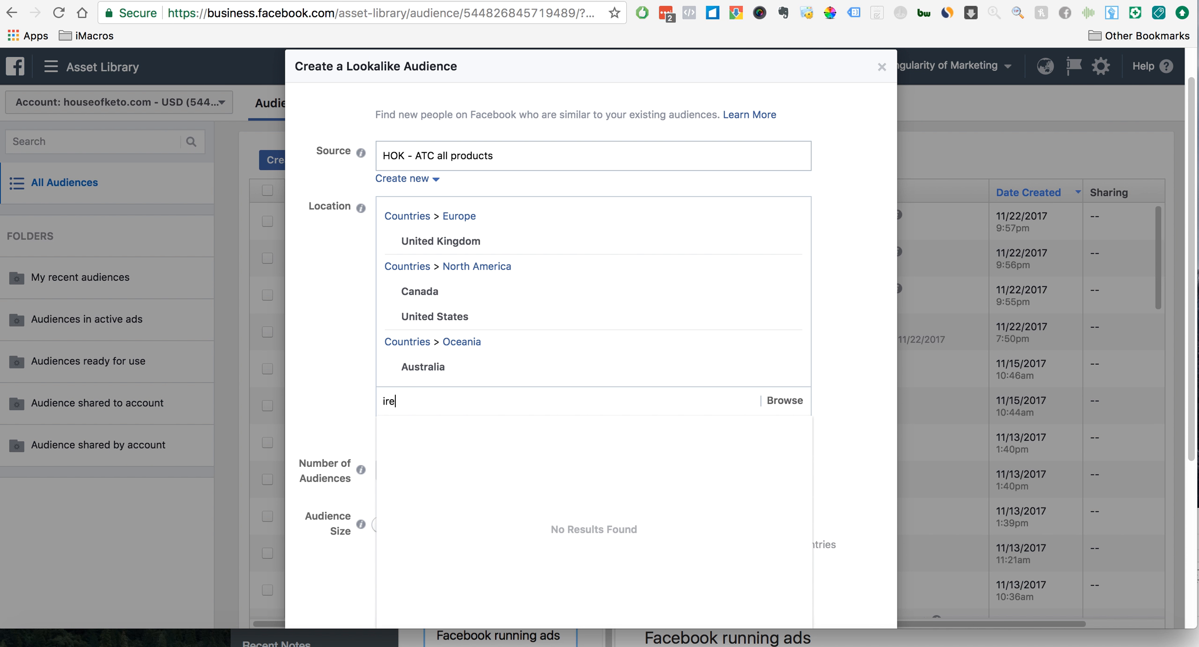
{"action": "left_click", "coordinate": [447, 427]}
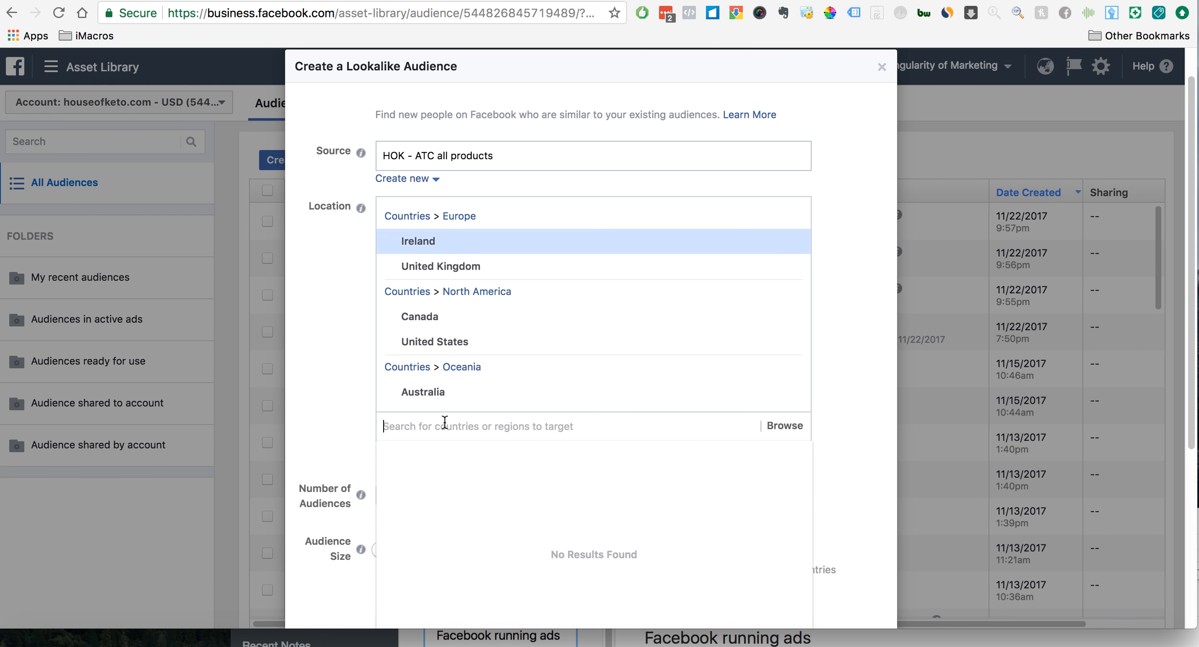
{"action": "left_click", "coordinate": [311, 375]}
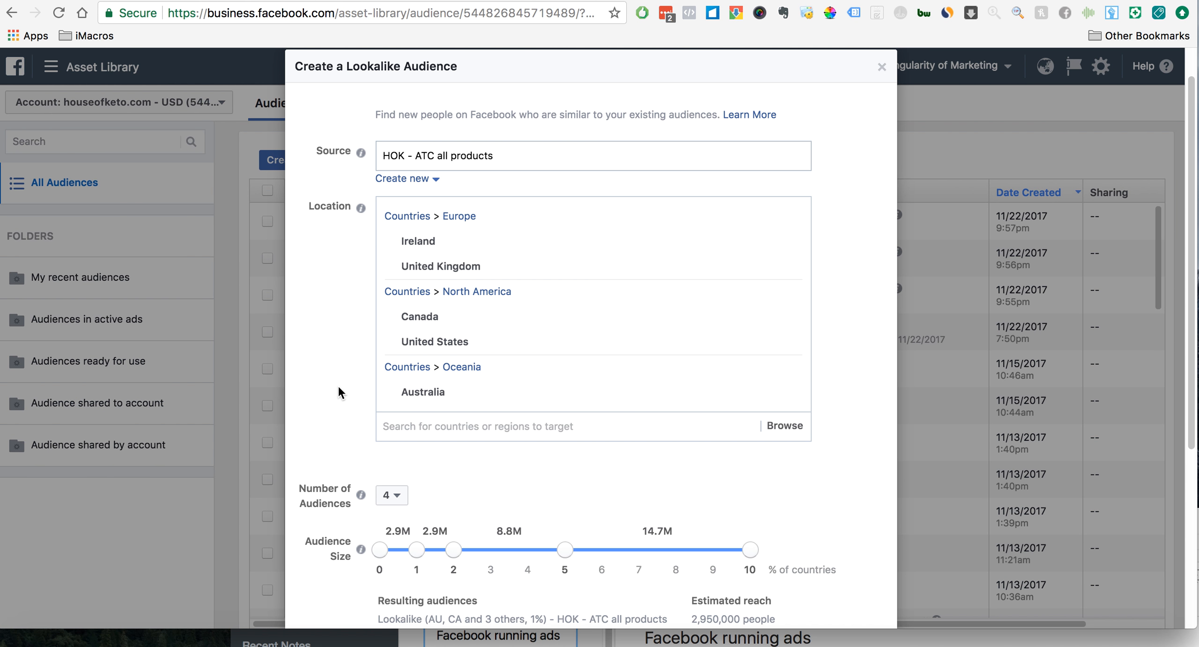
- Review the settings and create the four HOK - ATC all products lookalikes for 1%, 1% to 2%, 2% to 5% and 5% to 10%
{"action": "scroll", "coordinate": [338, 389], "scroll_direction": "down", "scroll_amount": 5}
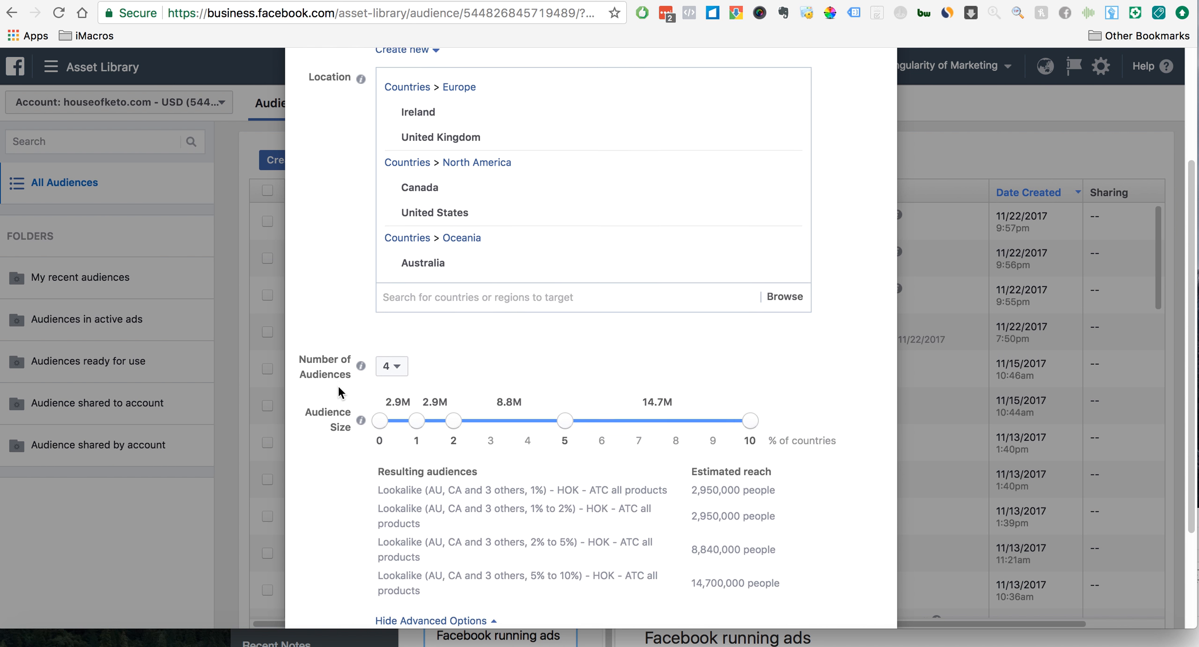
{"action": "scroll", "coordinate": [338, 389], "scroll_direction": "up", "scroll_amount": 5}
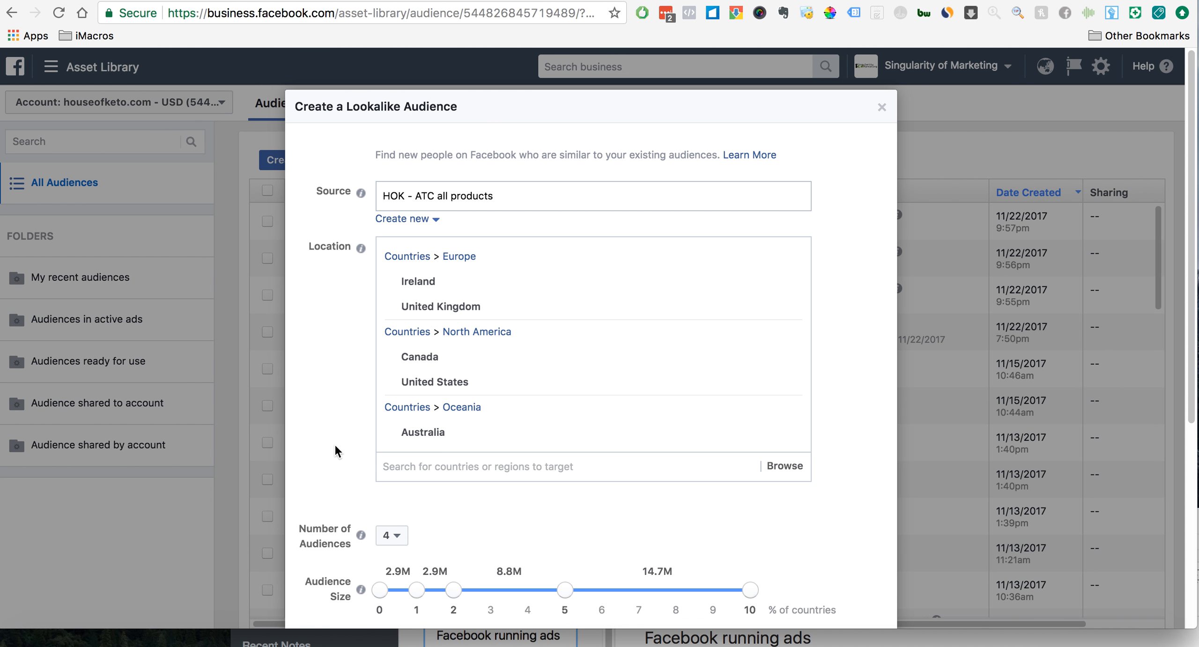
{"action": "scroll", "coordinate": [394, 416], "scroll_direction": "down", "scroll_amount": 5}
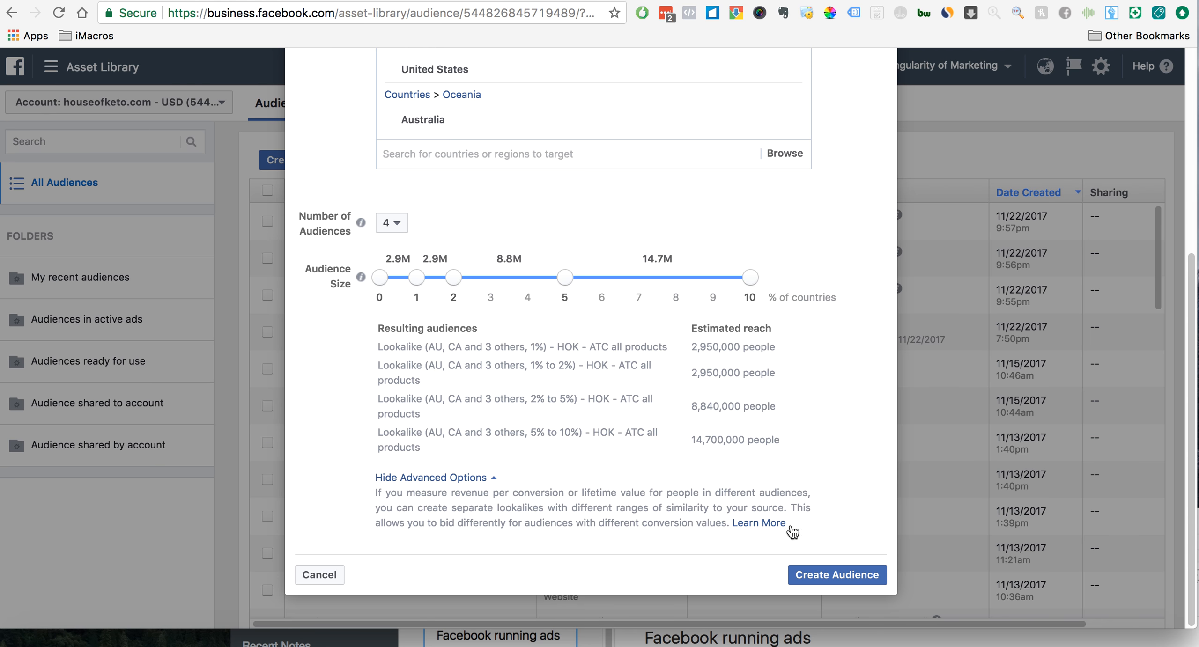
{"action": "left_click", "coordinate": [831, 573]}
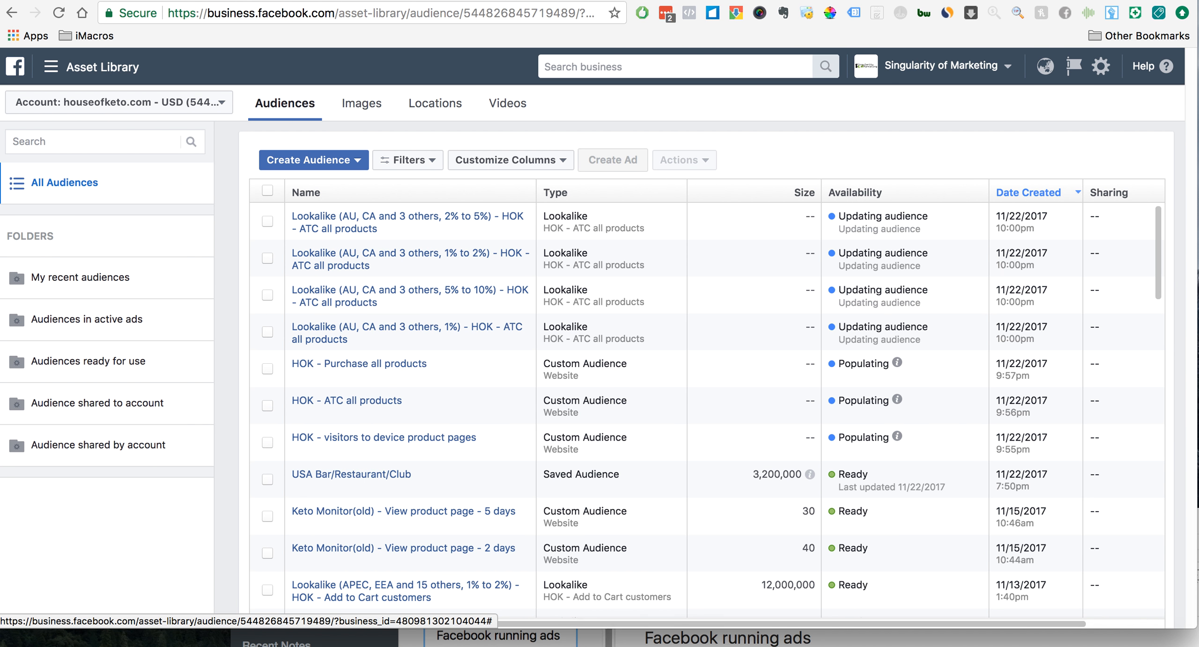
- Check the HOK Monitor Facebook campaign flowchart, return to the audience list and start a new custom audience
{"action": "left_click", "coordinate": [599, 615]}
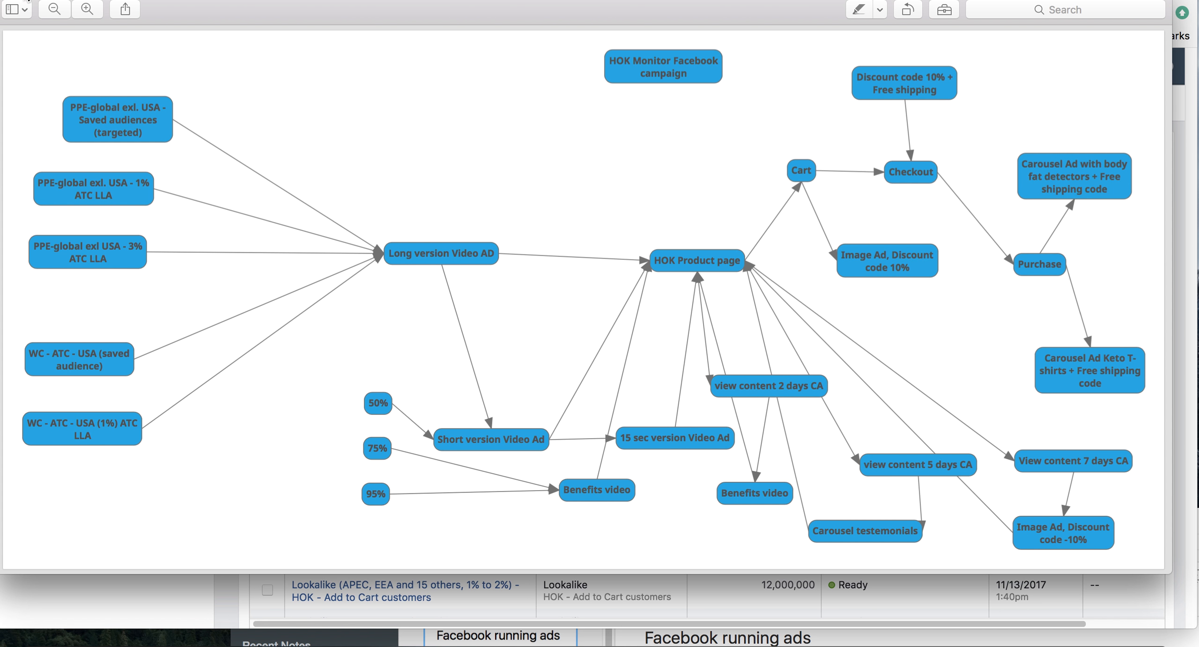
{"action": "left_click", "coordinate": [24, 0]}
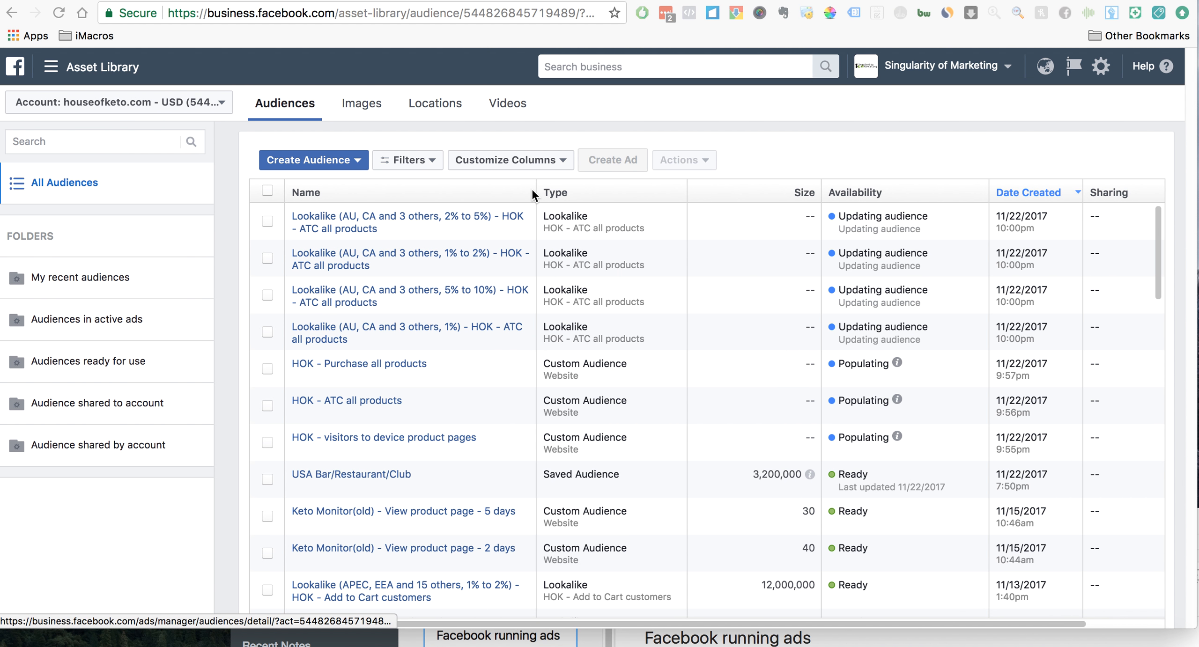
{"action": "left_click", "coordinate": [316, 160]}
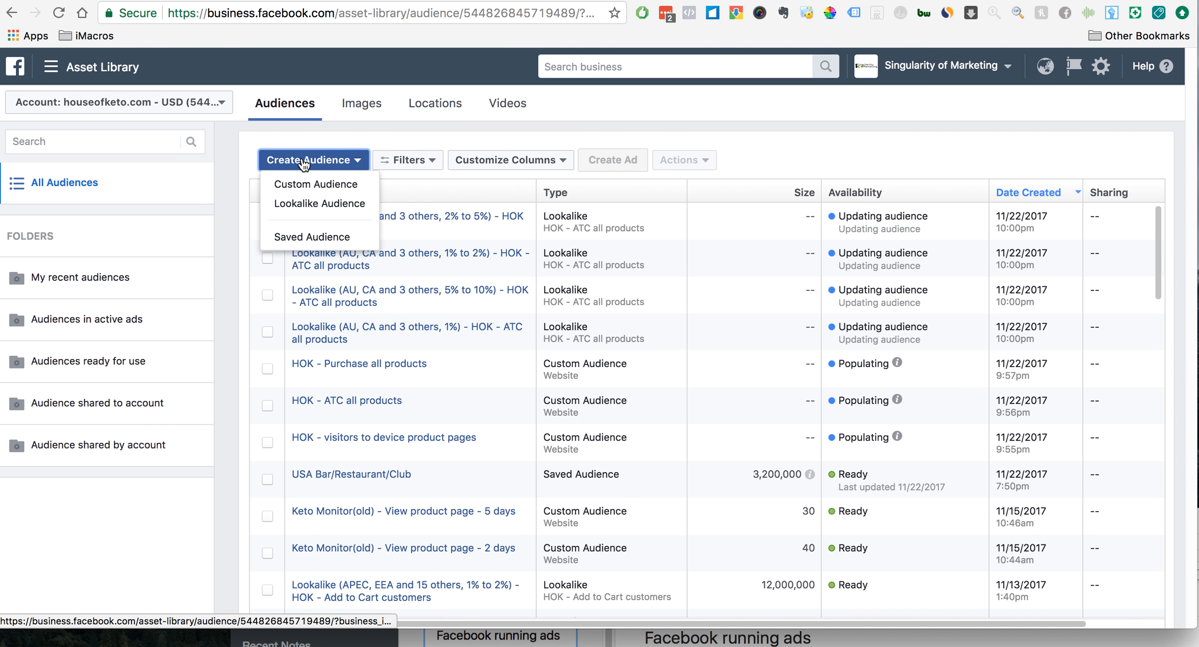
{"action": "left_click", "coordinate": [318, 185]}
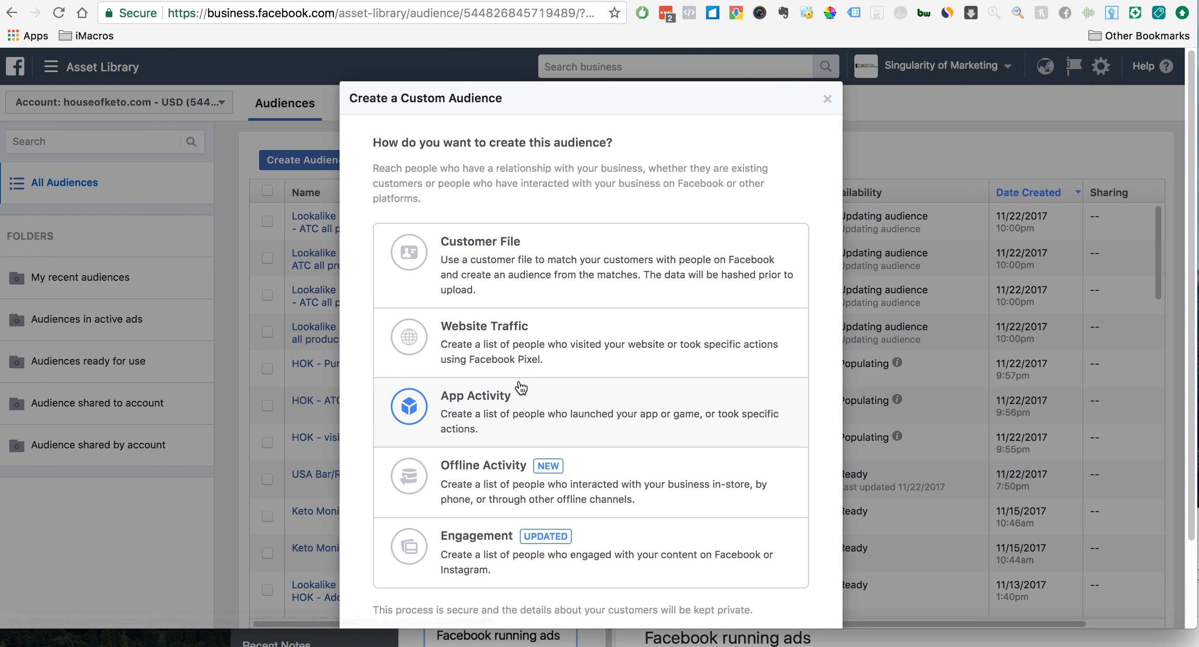
{"action": "left_click", "coordinate": [478, 345]}
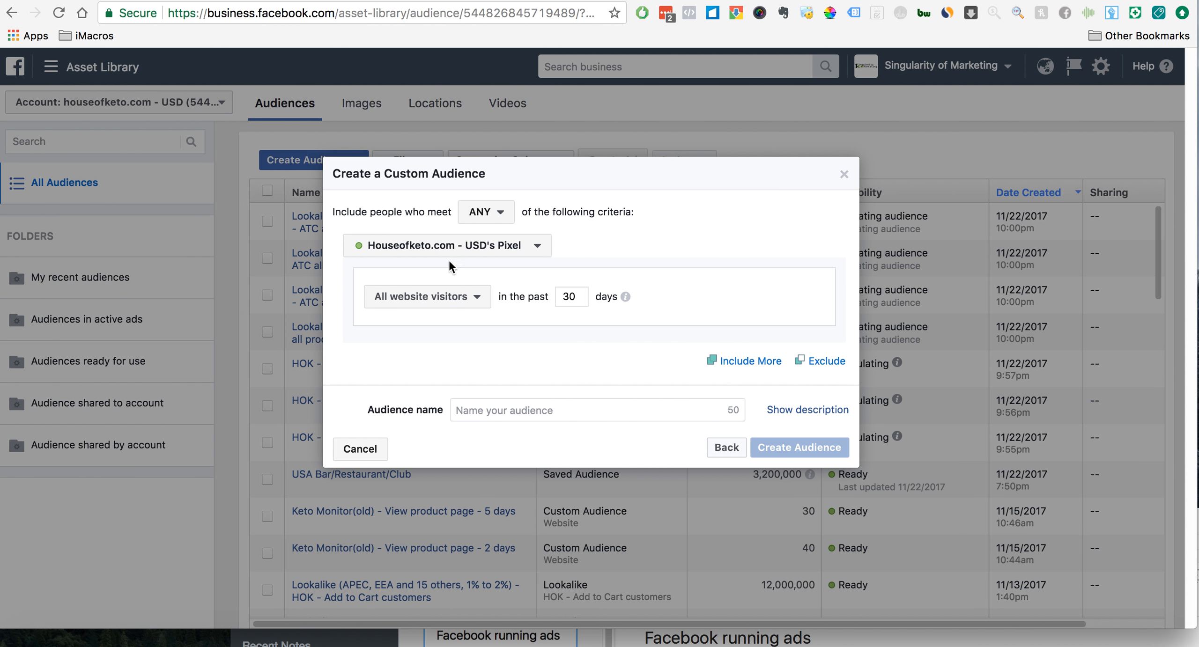
{"action": "left_click", "coordinate": [475, 302]}
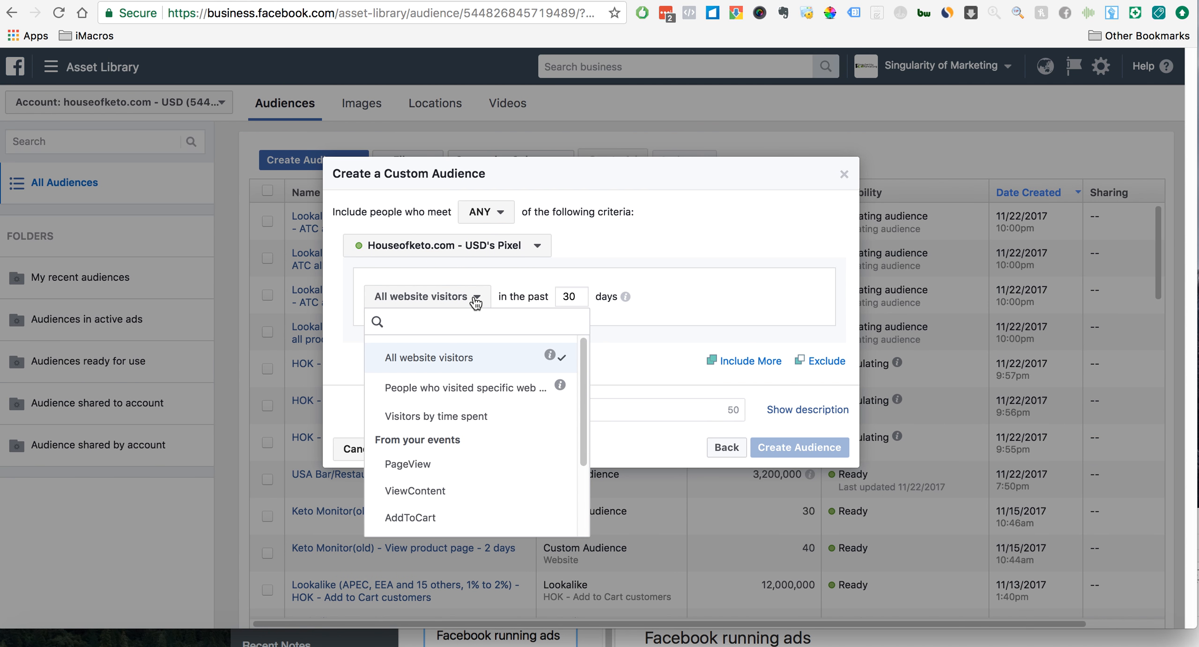
{"action": "left_click", "coordinate": [721, 445]}
{"action": "left_click", "coordinate": [735, 447]}
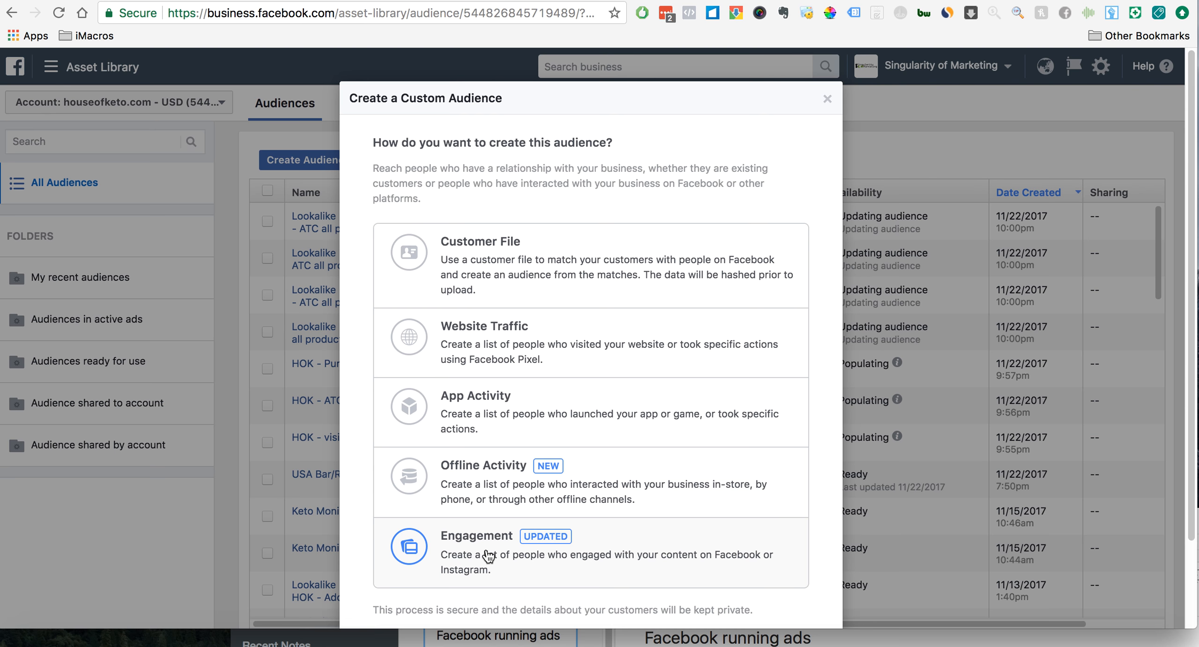
- Base the custom audience on engagement, using people who have spent time watching videos
{"action": "left_click", "coordinate": [466, 532]}
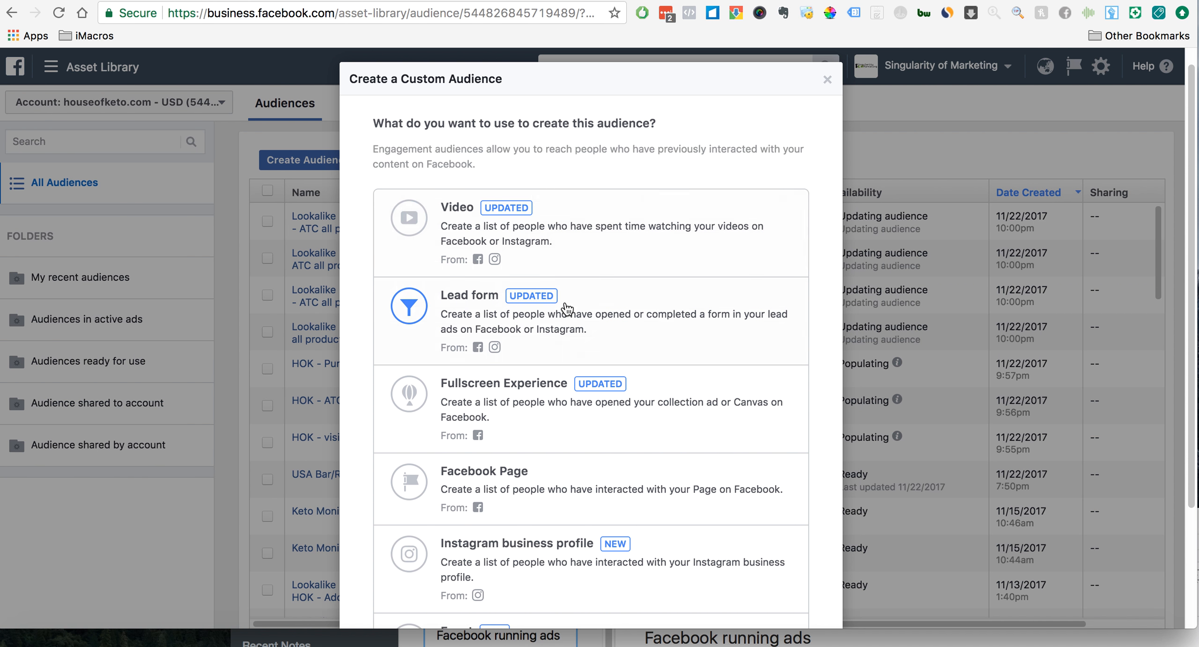
{"action": "scroll", "coordinate": [573, 323], "scroll_direction": "down", "scroll_amount": 3}
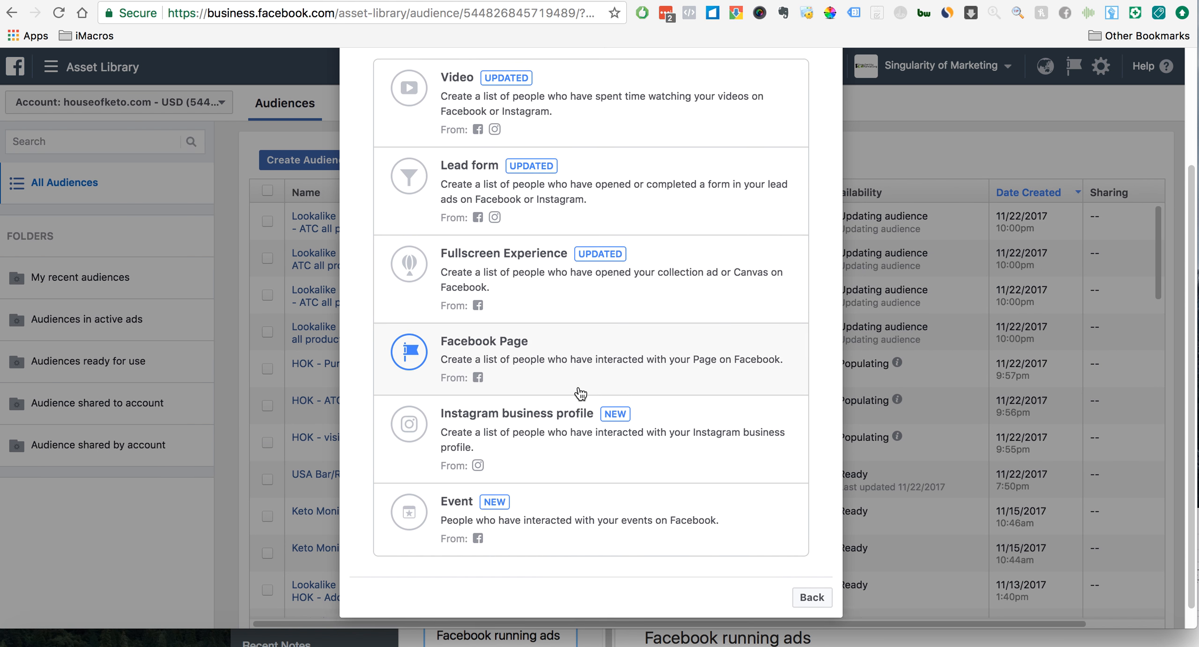
{"action": "scroll", "coordinate": [581, 393], "scroll_direction": "up", "scroll_amount": 3}
{"action": "left_click", "coordinate": [584, 227]}
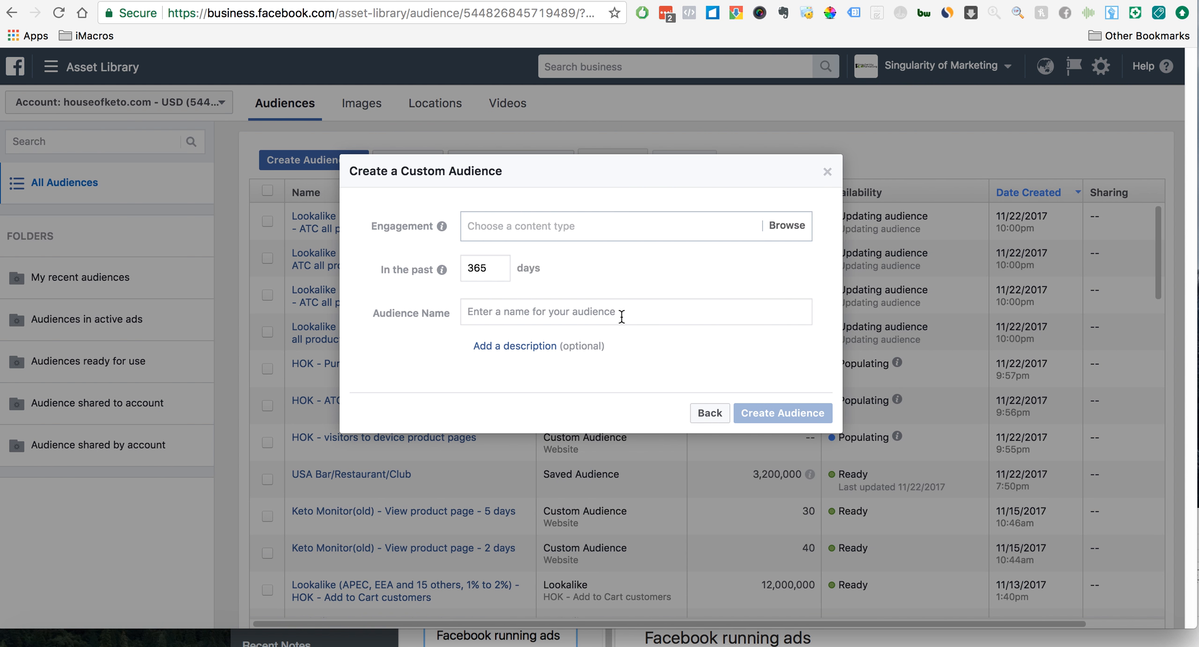
- Set the video engagement audience's look-back period to the past 30 days
{"action": "double_click", "coordinate": [497, 266]}
{"action": "key", "text": "BackSpace"}
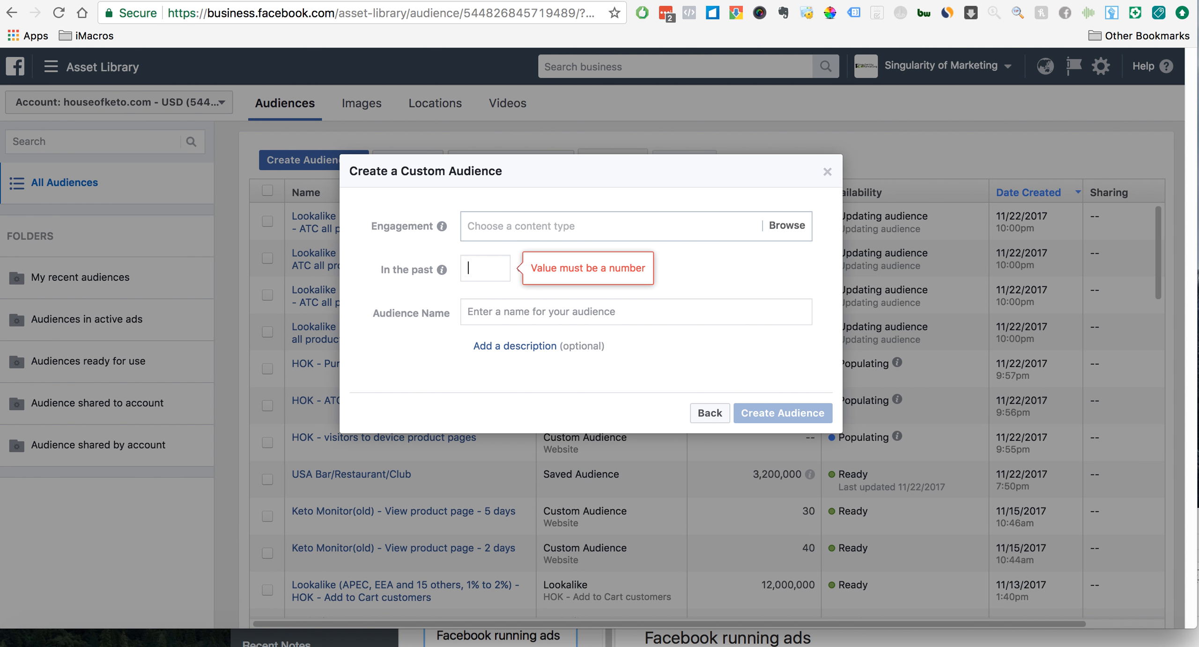
{"action": "type", "text": "30"}
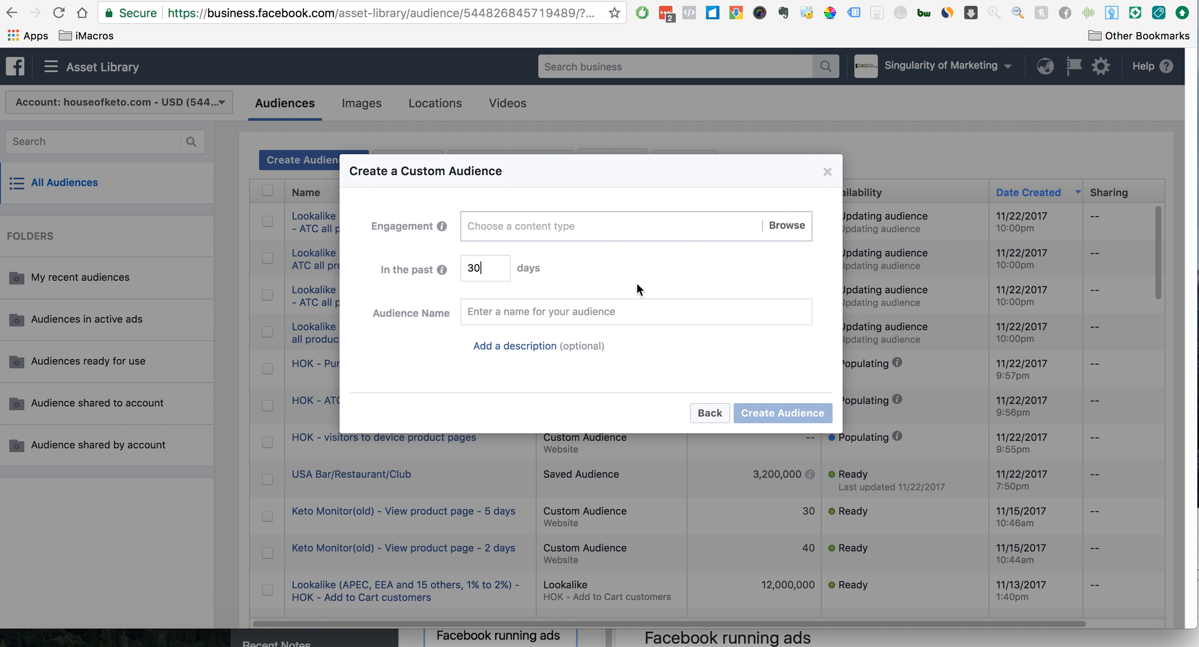
{"action": "double_click", "coordinate": [489, 264]}
{"action": "left_click", "coordinate": [621, 278]}
- Try people who have watched 50% of the video as the engagement type and remove it again
{"action": "left_click", "coordinate": [603, 229]}
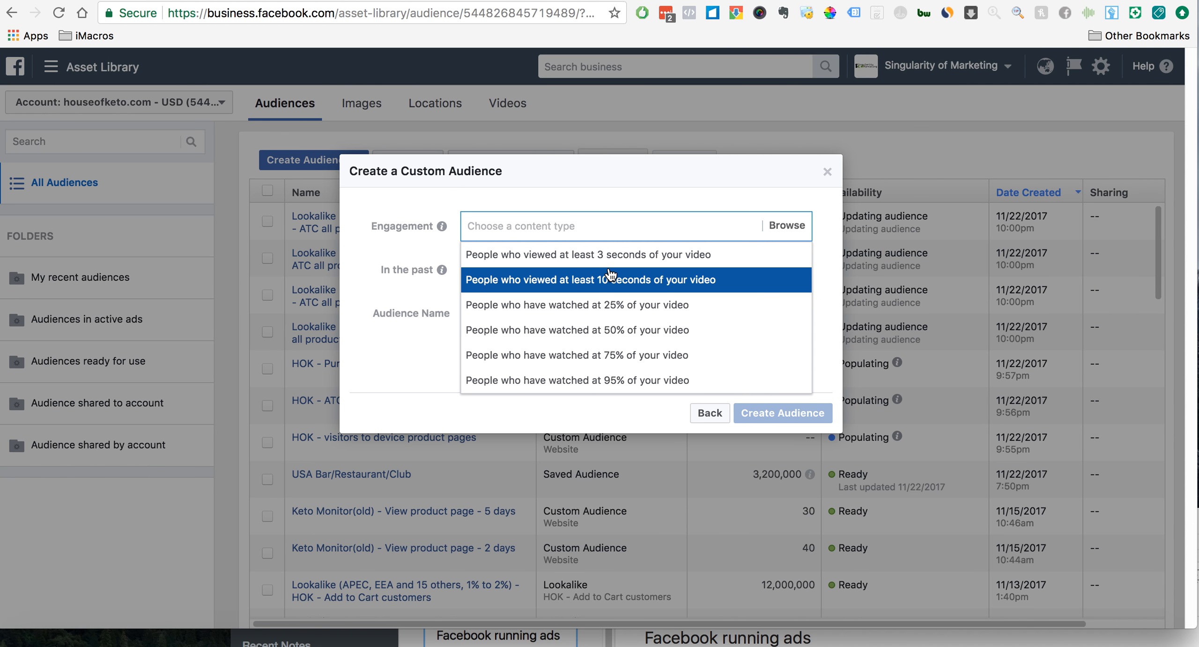
{"action": "left_click", "coordinate": [613, 328]}
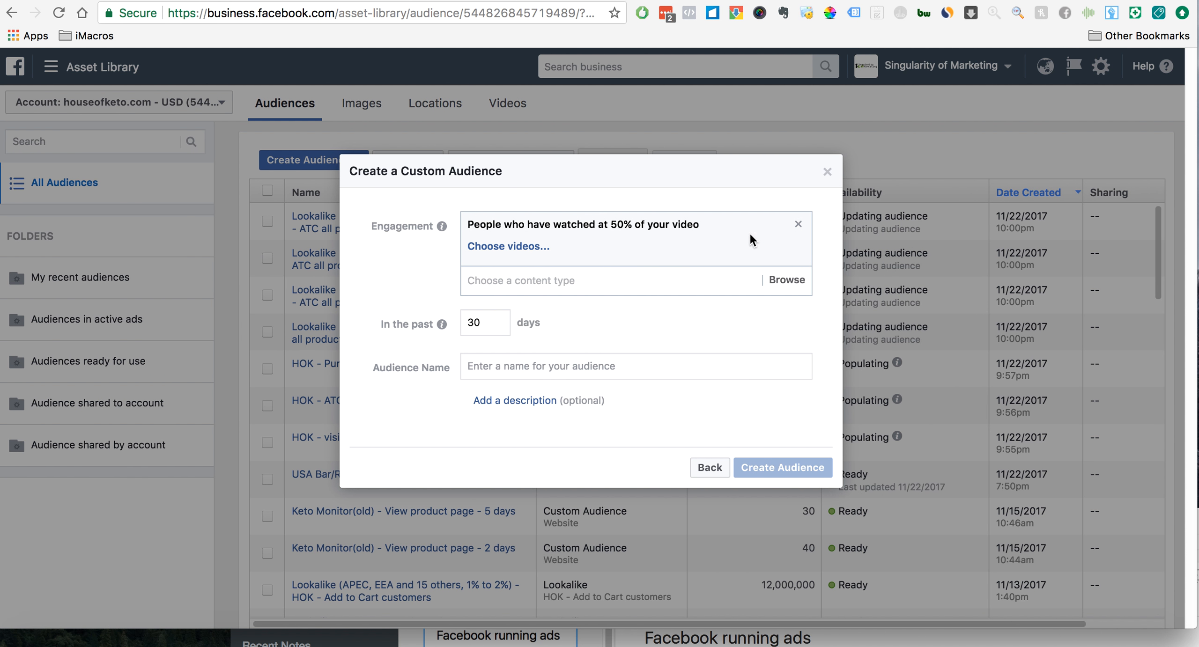
{"action": "left_click", "coordinate": [798, 225]}
- Set the engagement type to people who have watched 25% of the video
{"action": "left_click", "coordinate": [663, 229]}
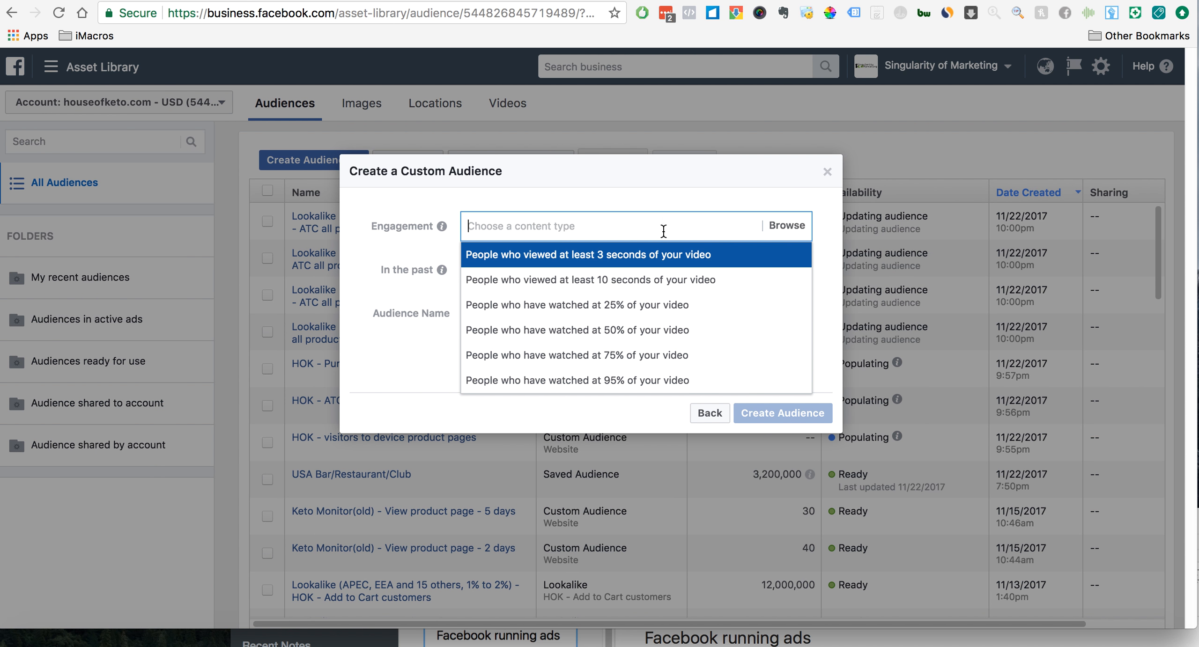
{"action": "left_click", "coordinate": [663, 307]}
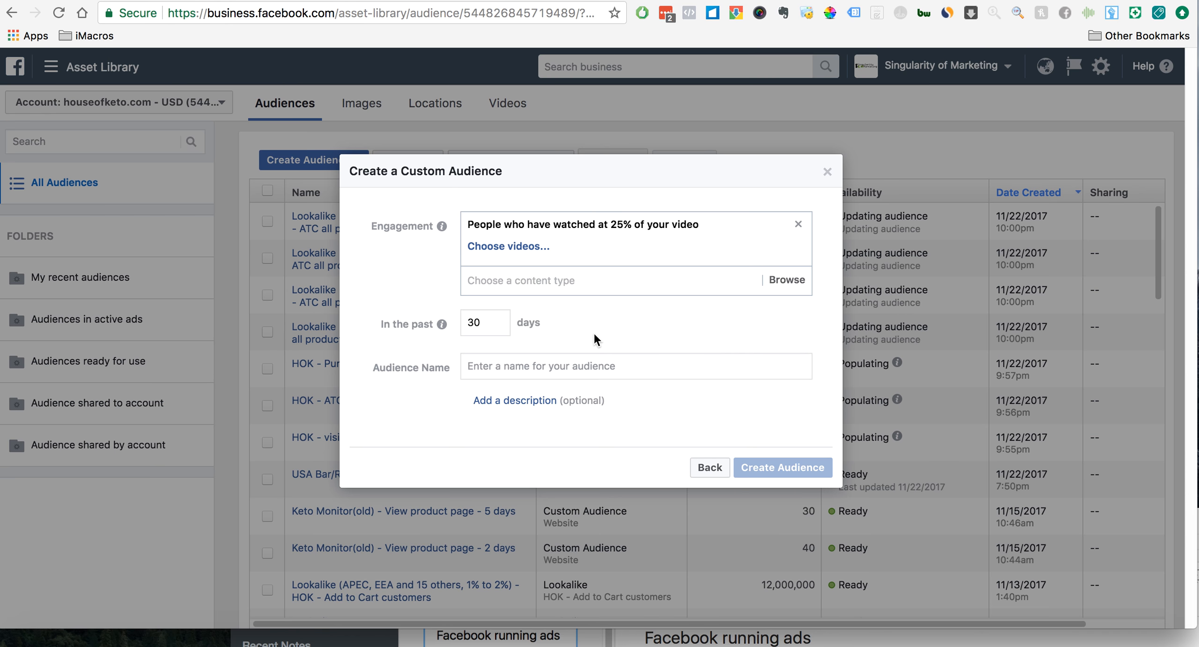
{"action": "left_click", "coordinate": [632, 365]}
- Choose the Nov 22 video "Are you in KETOsis or not?" from the Ketogenic Diet Changing Lives page as the engagement source
{"action": "left_click", "coordinate": [509, 247]}
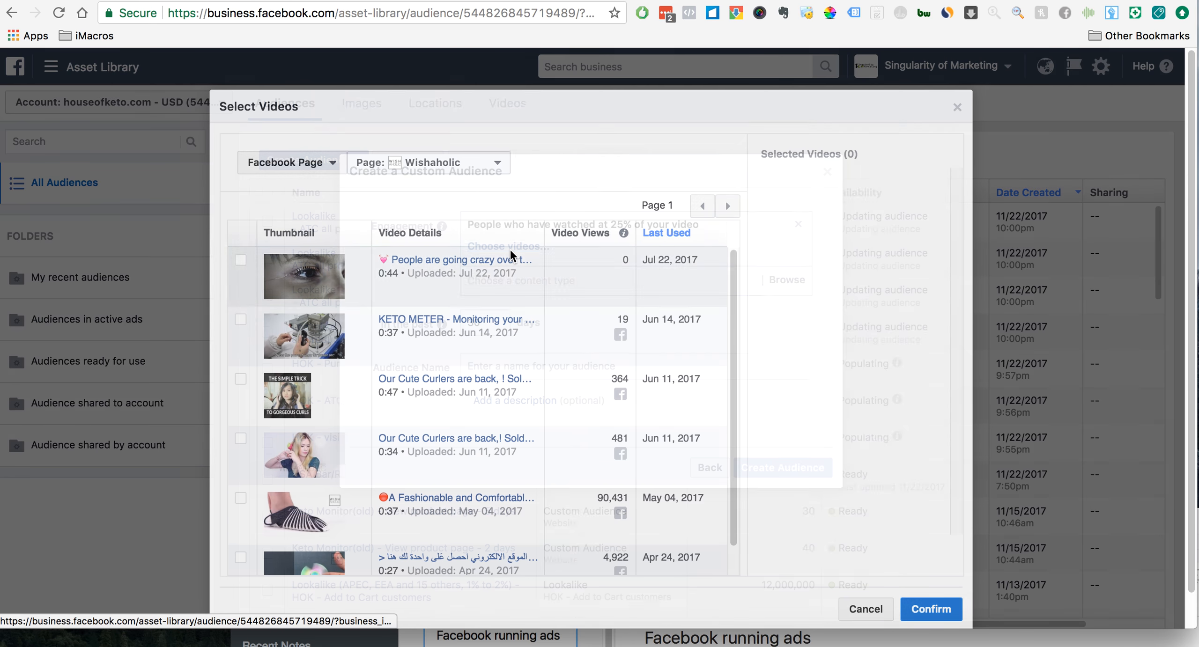
{"action": "left_click", "coordinate": [429, 169]}
{"action": "type", "text": "keto"}
{"action": "left_click", "coordinate": [487, 273]}
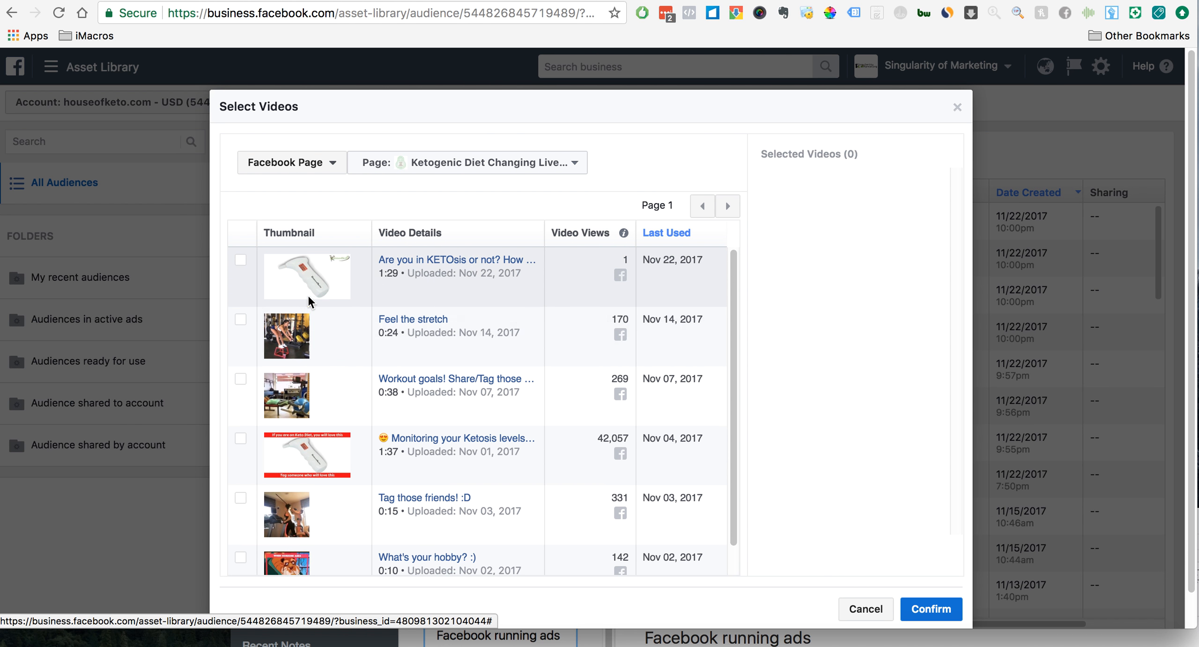
{"action": "left_click", "coordinate": [241, 261]}
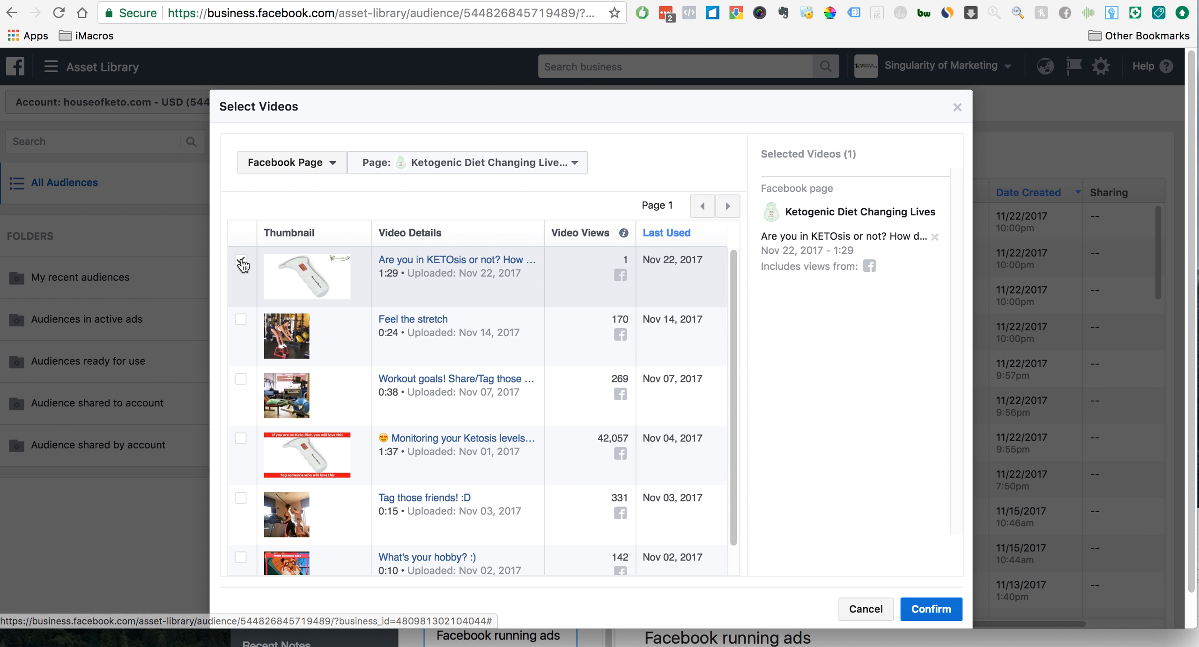
{"action": "left_click", "coordinate": [941, 599]}
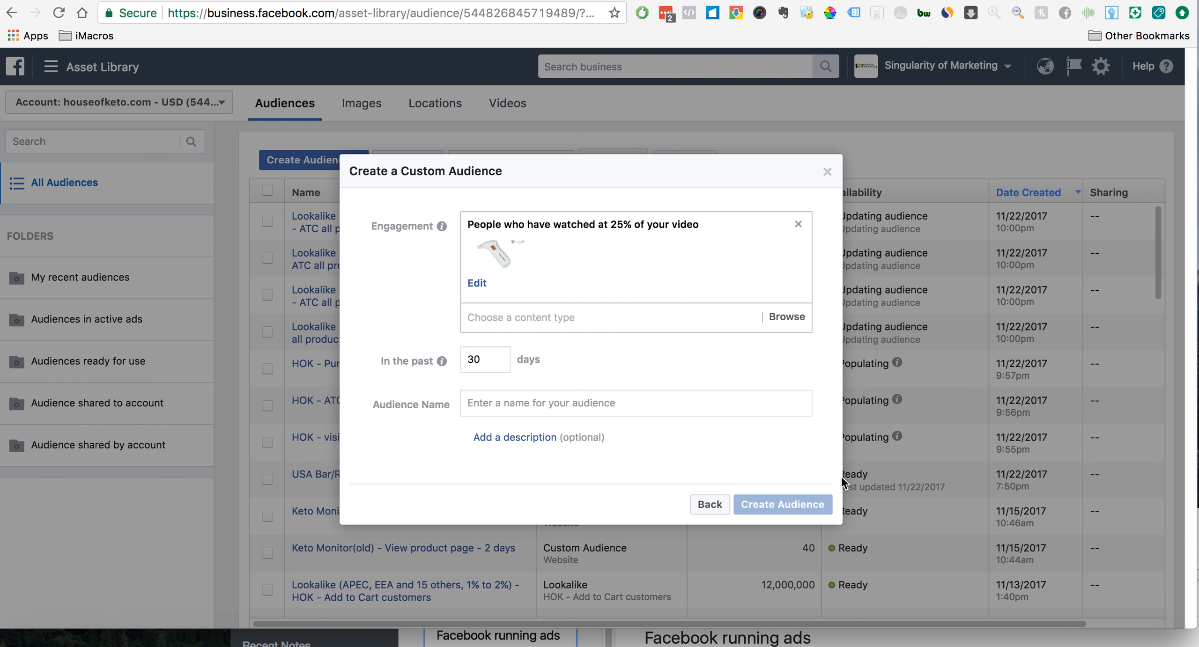
- Name the video engagement audience "HOK - 90sec Video 20% video view"
{"action": "mouse_move", "coordinate": [441, 360]}
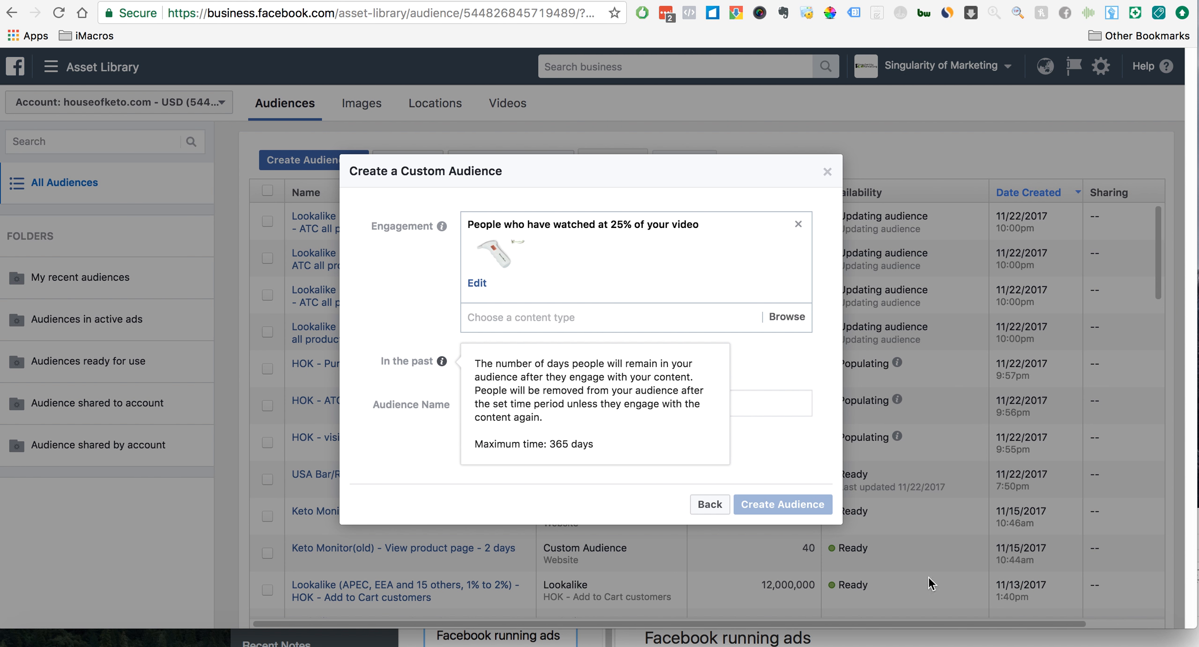
{"action": "left_click", "coordinate": [635, 400]}
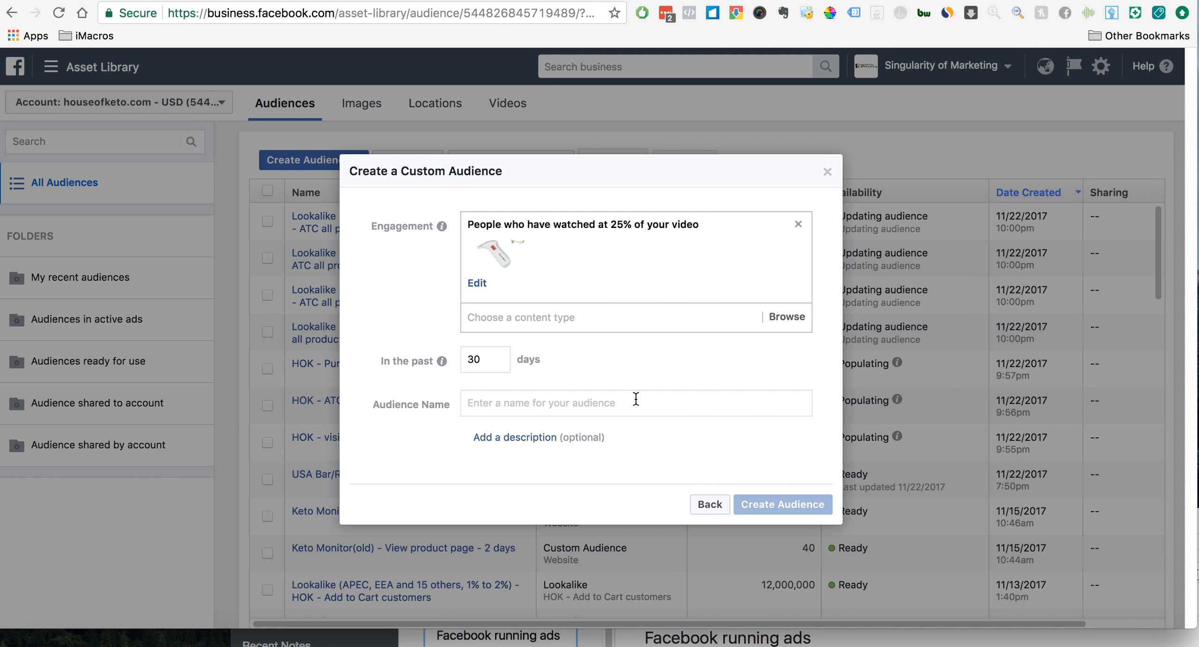
{"action": "type", "text": "H"}
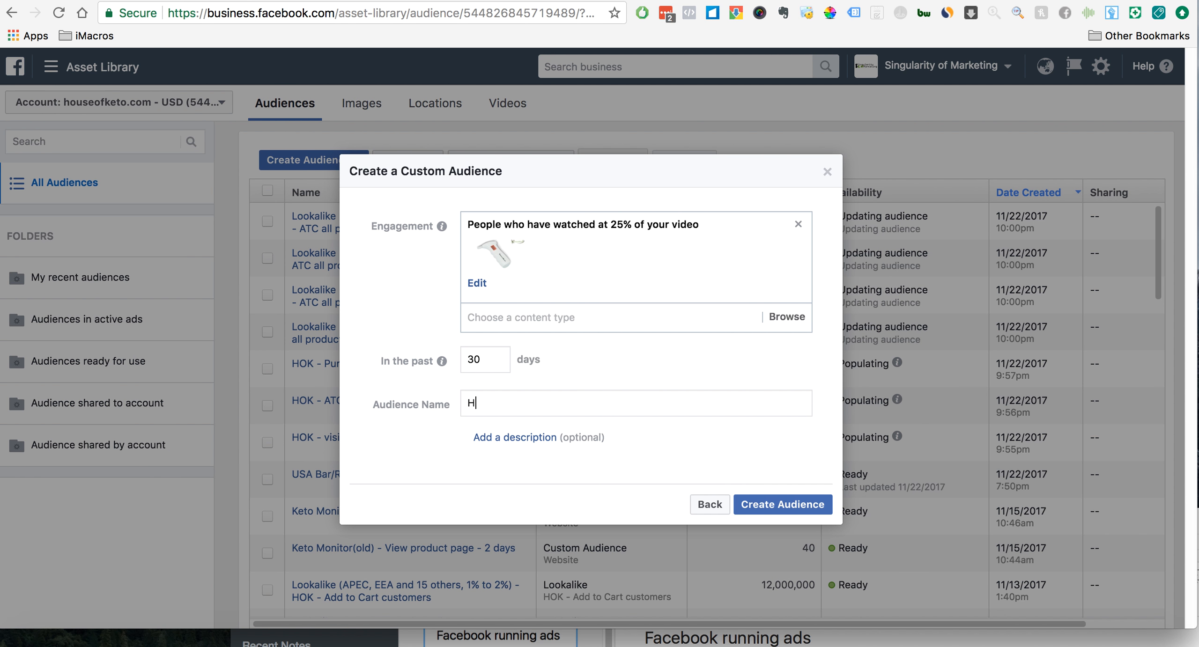
{"action": "type", "text": "OK - 90sec Video 20% view view"}
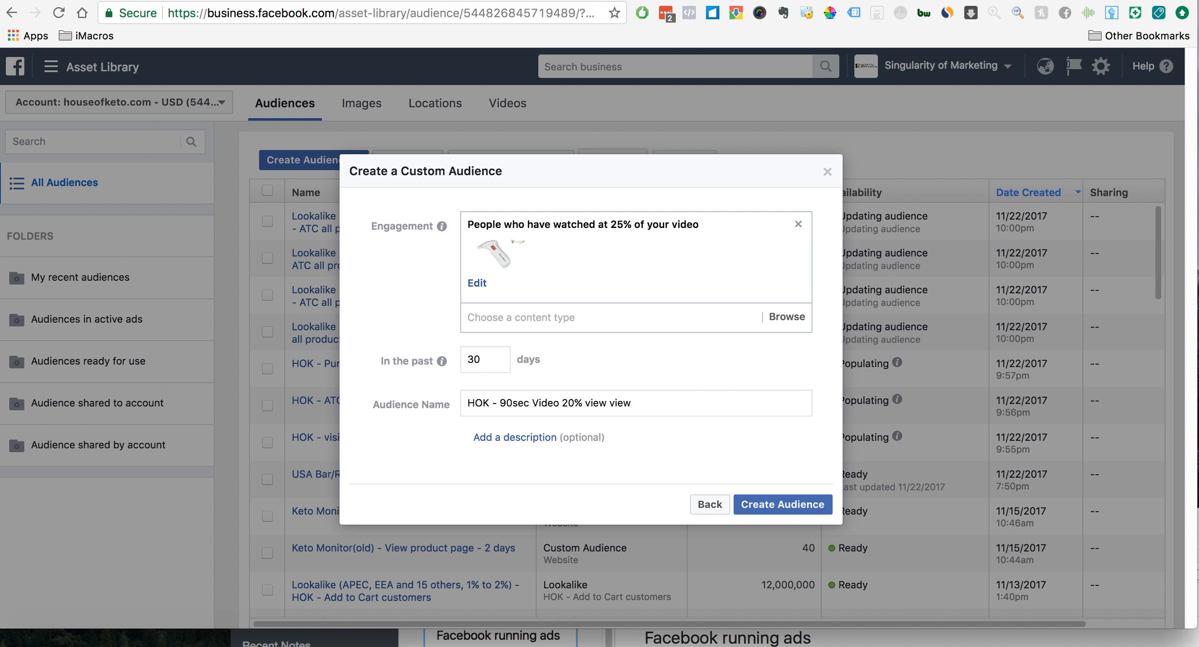
{"action": "left_click", "coordinate": [607, 402]}
{"action": "key", "text": "BackSpace"}
{"action": "key", "text": "BackSpace"}
{"action": "type", "text": "deo"}
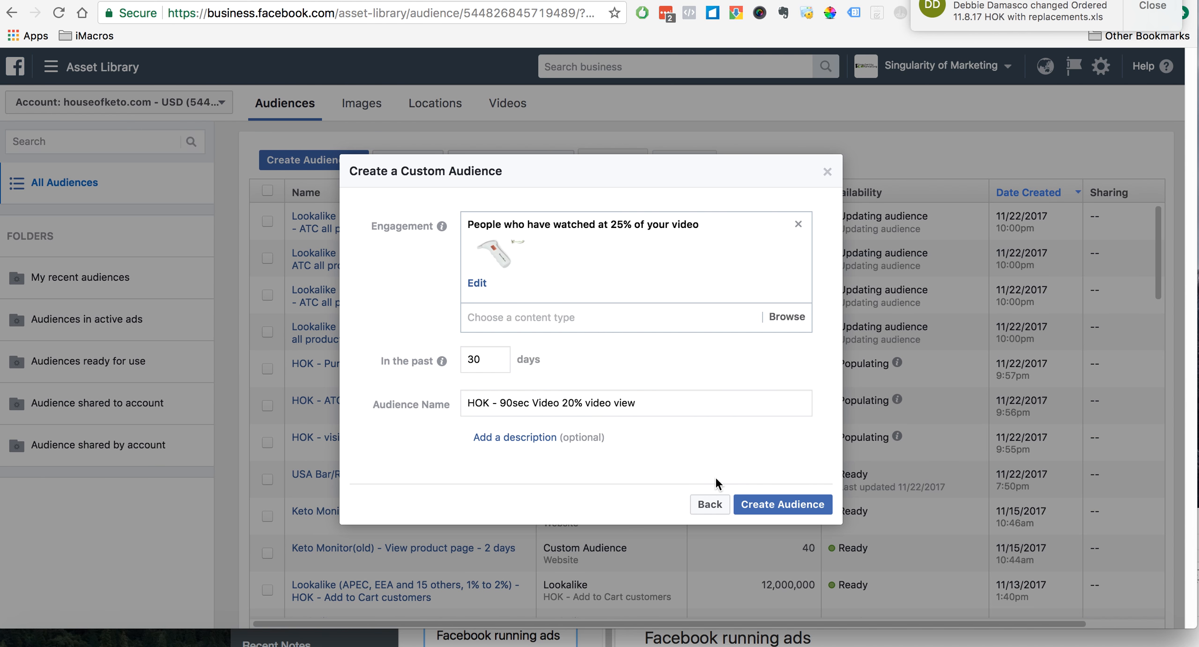
- Create the video engagement audience and finish without making an ad or expanding it
{"action": "left_click", "coordinate": [764, 505]}
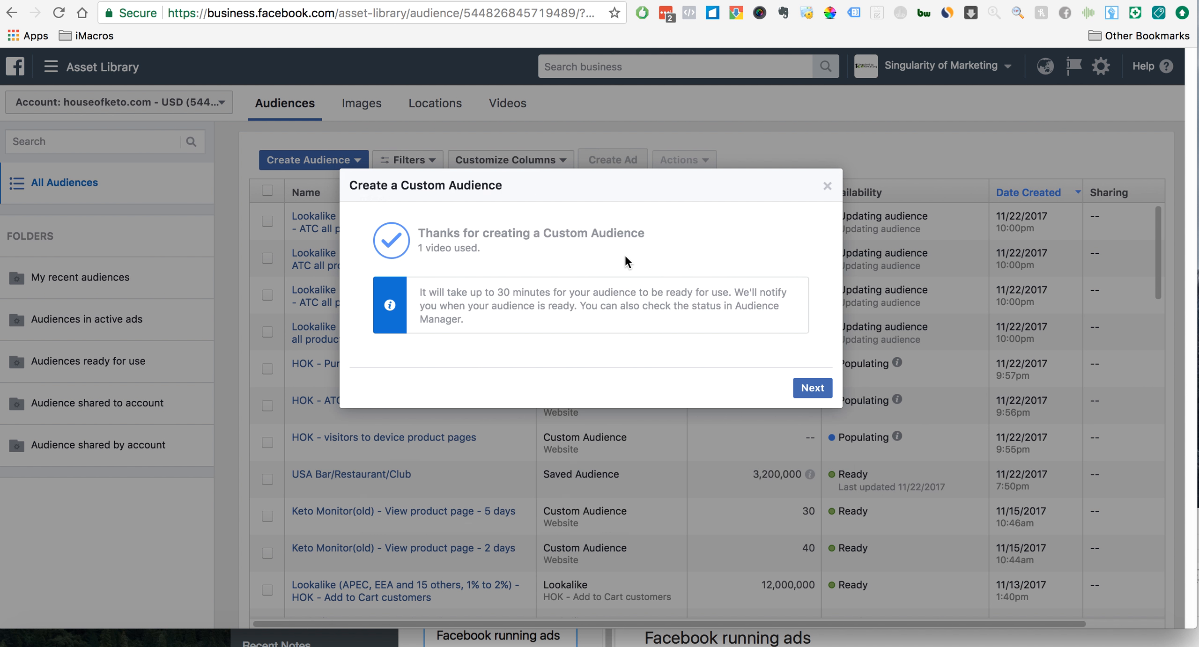
{"action": "left_click", "coordinate": [810, 388]}
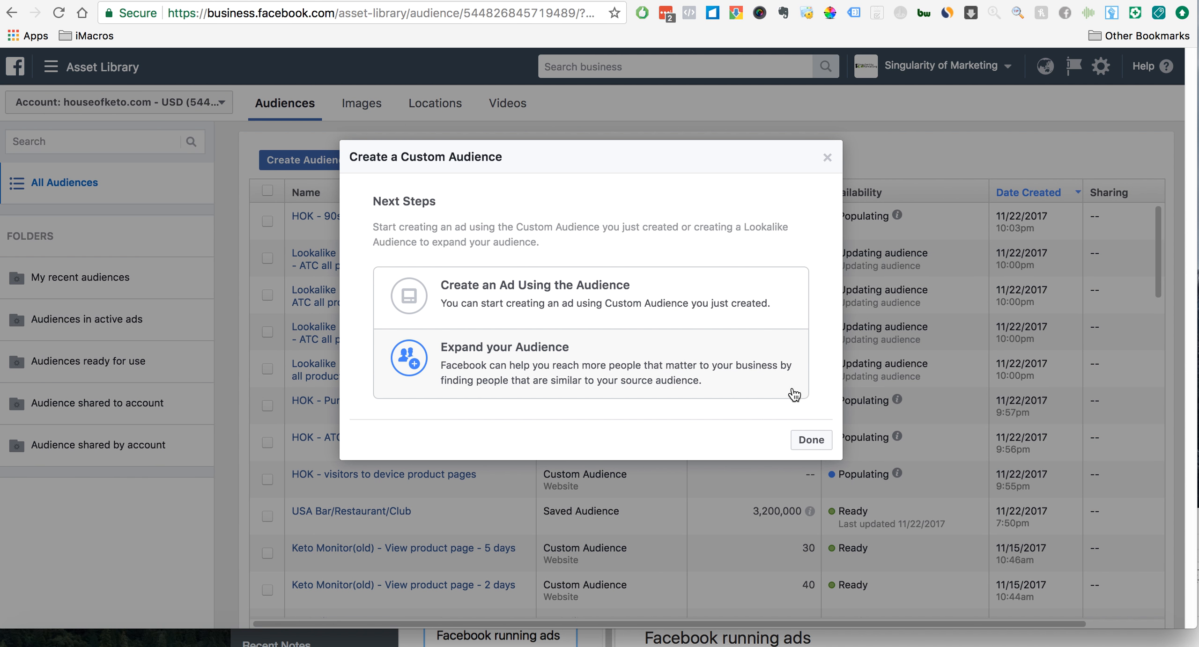
{"action": "left_click", "coordinate": [810, 439]}
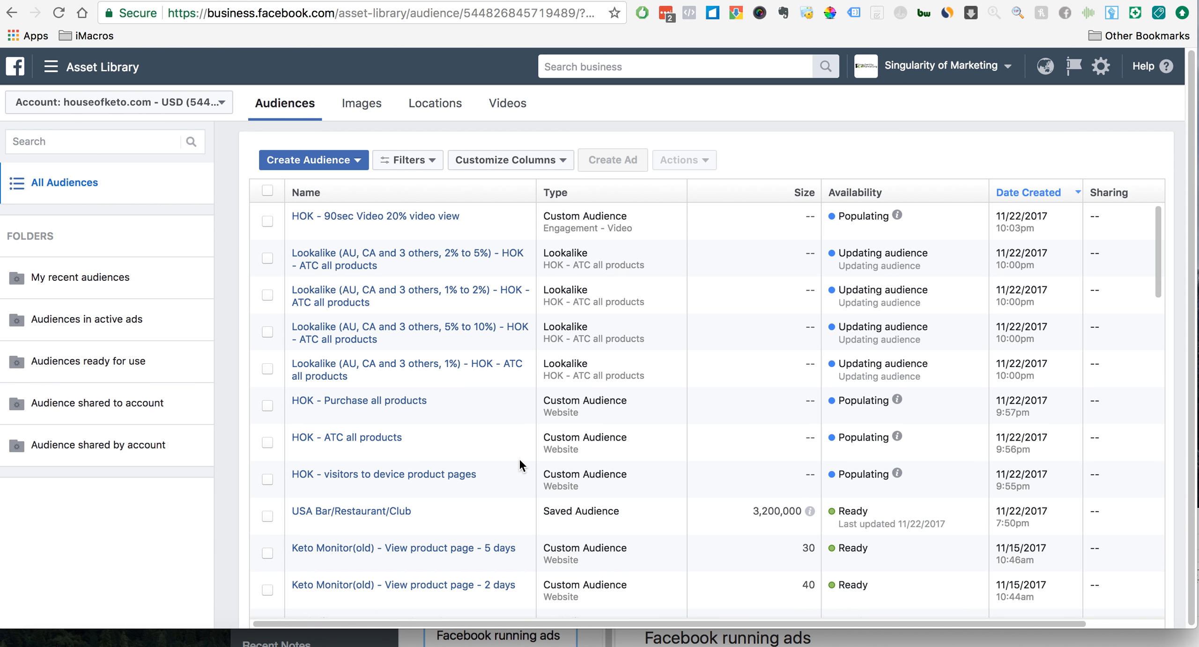
- Check the campaign flowchart and start a website traffic custom audience of people who visited specific web pages
{"action": "left_click", "coordinate": [617, 623]}
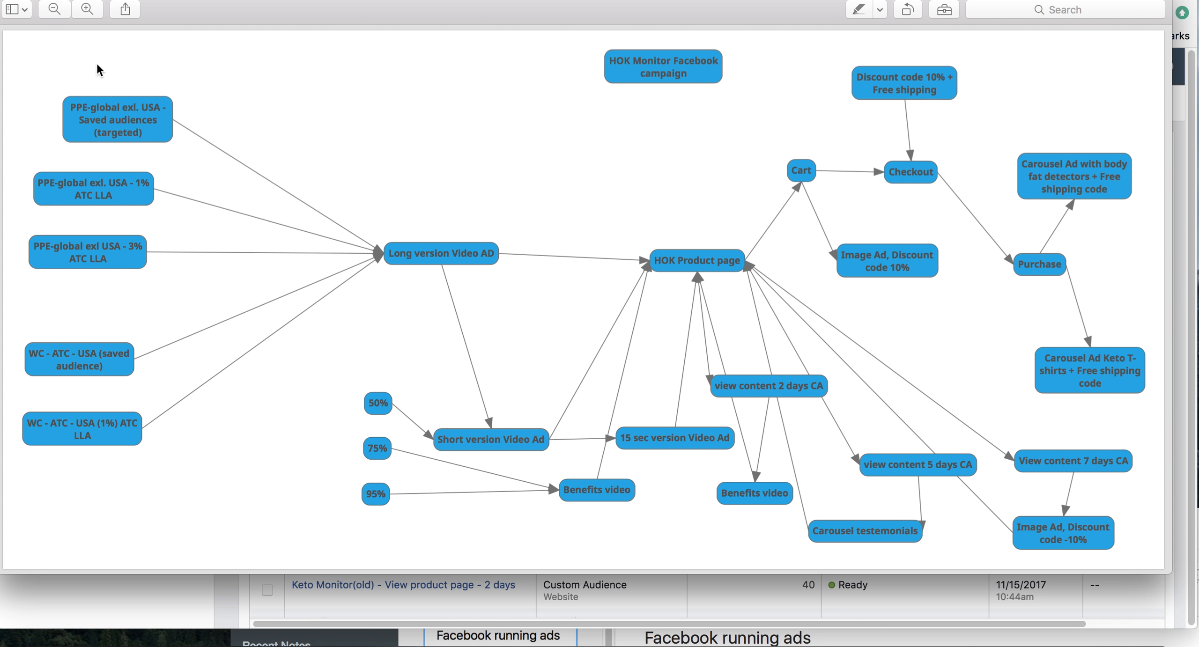
{"action": "left_click", "coordinate": [27, 0]}
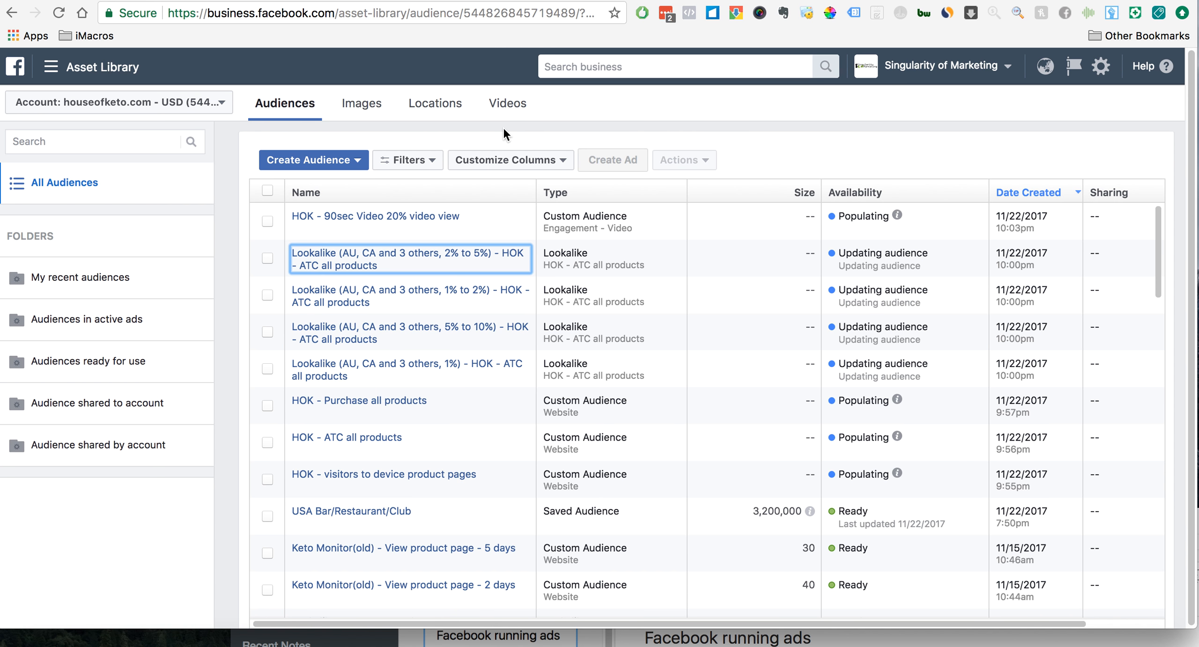
{"action": "left_click", "coordinate": [344, 161]}
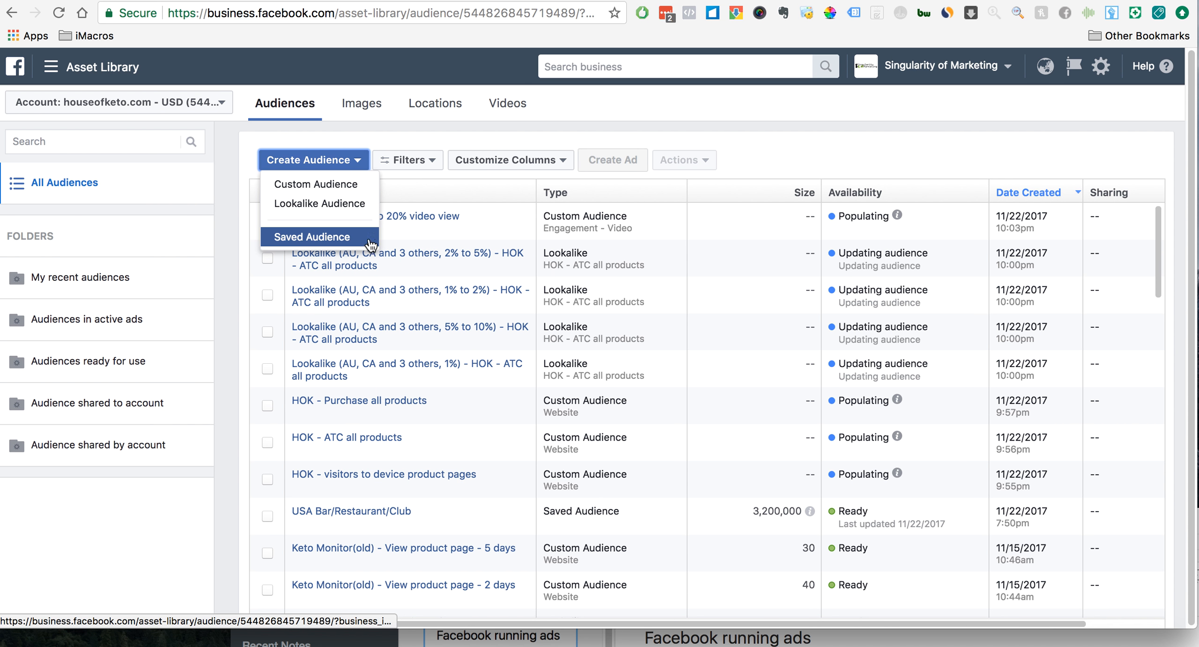
{"action": "left_click", "coordinate": [346, 193]}
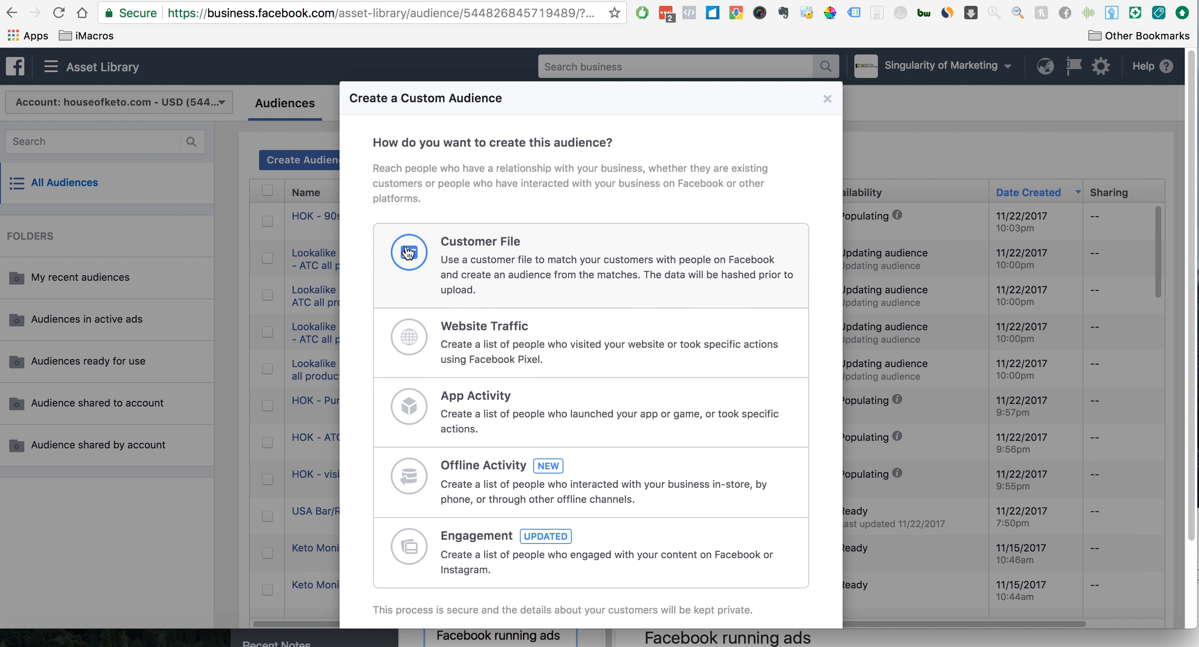
{"action": "left_click", "coordinate": [608, 349]}
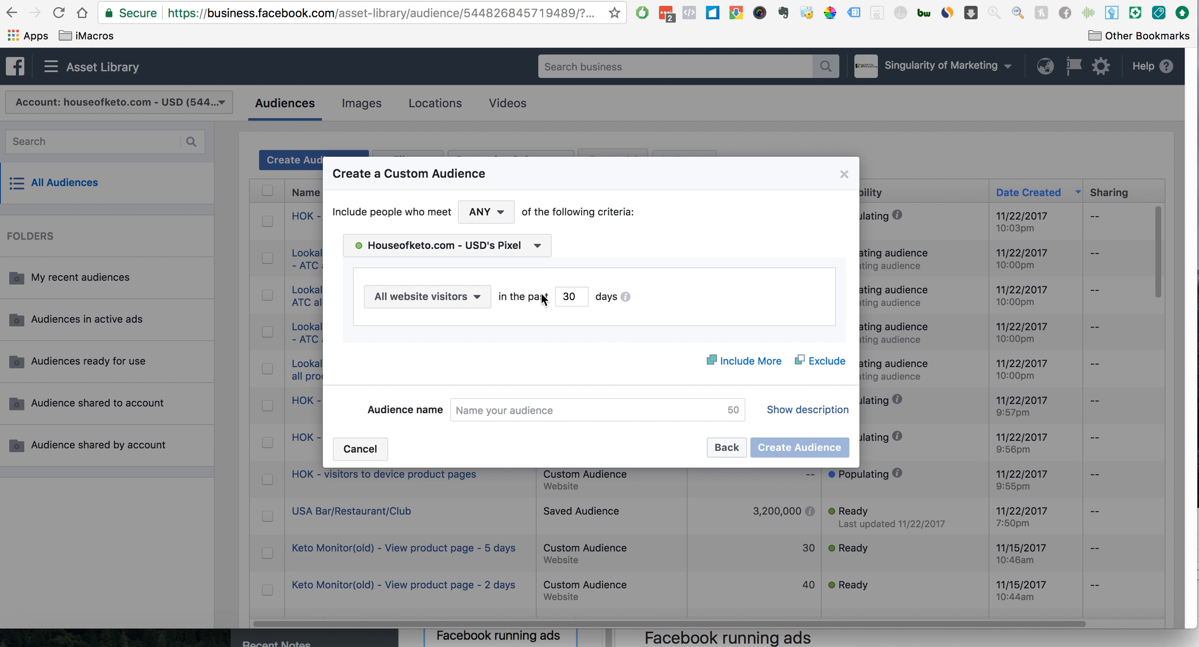
{"action": "left_click", "coordinate": [486, 305]}
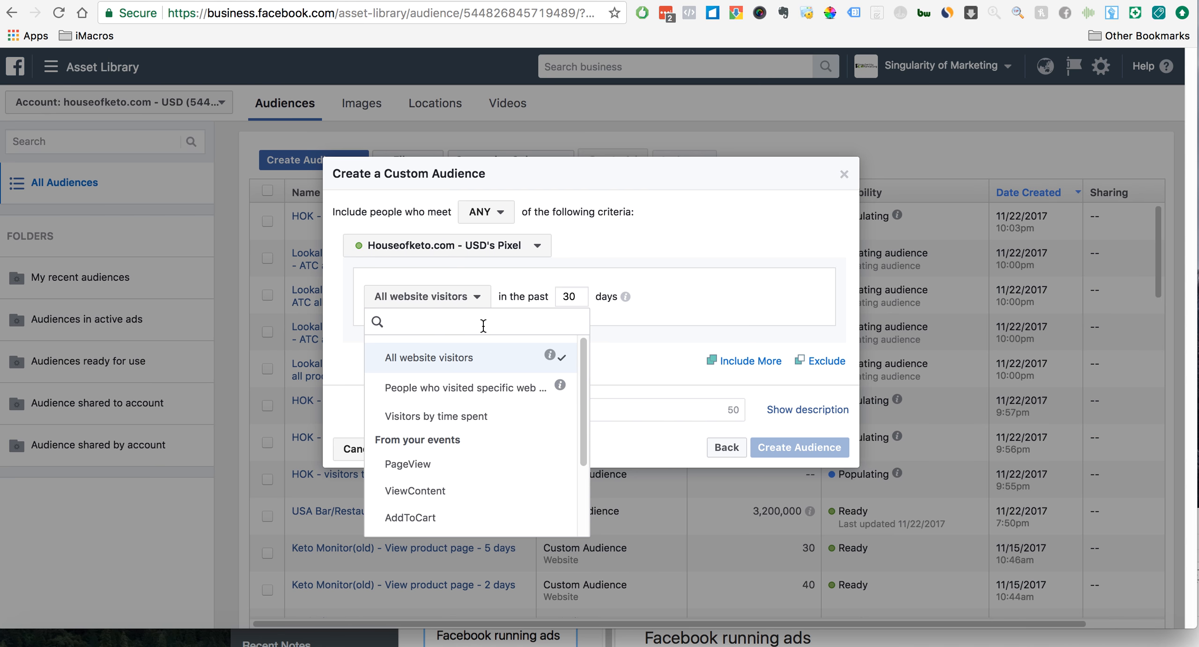
{"action": "left_click", "coordinate": [499, 396]}
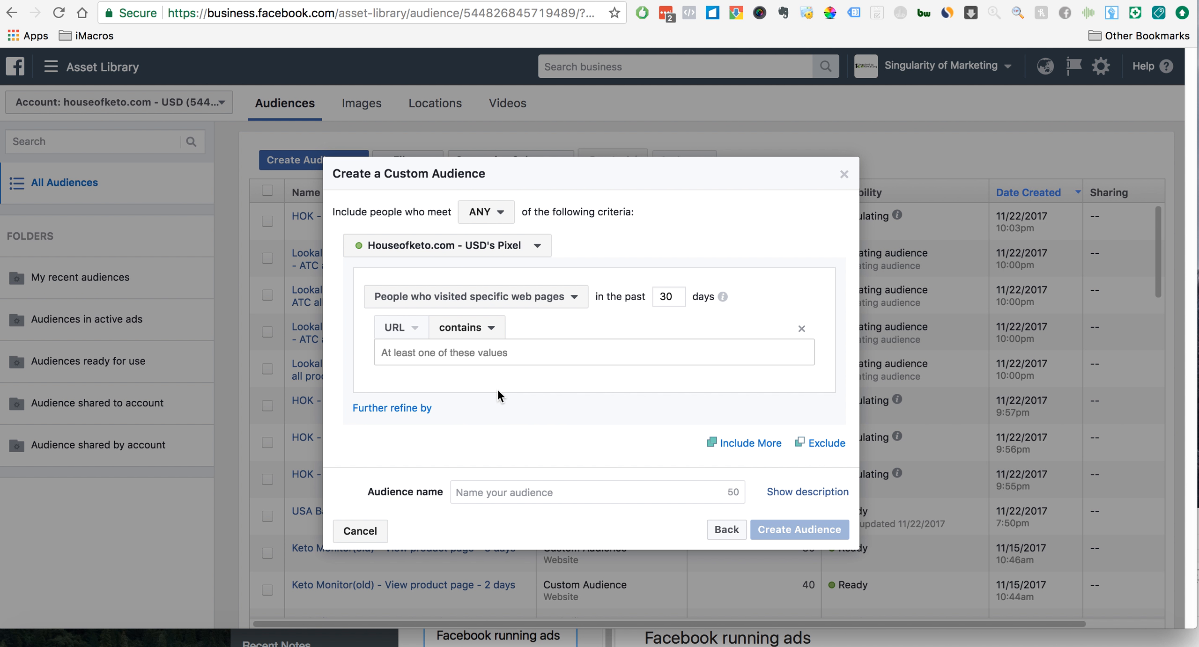
{"action": "double_click", "coordinate": [675, 297]}
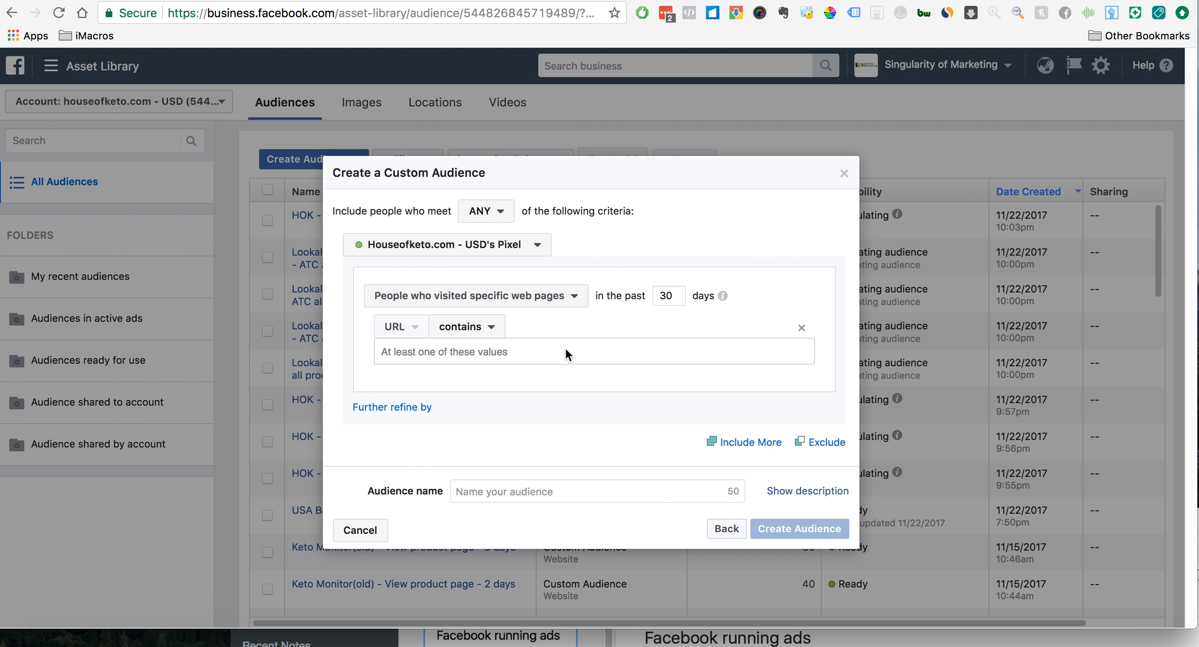
{"action": "left_click", "coordinate": [489, 330]}
{"action": "left_click", "coordinate": [492, 397]}
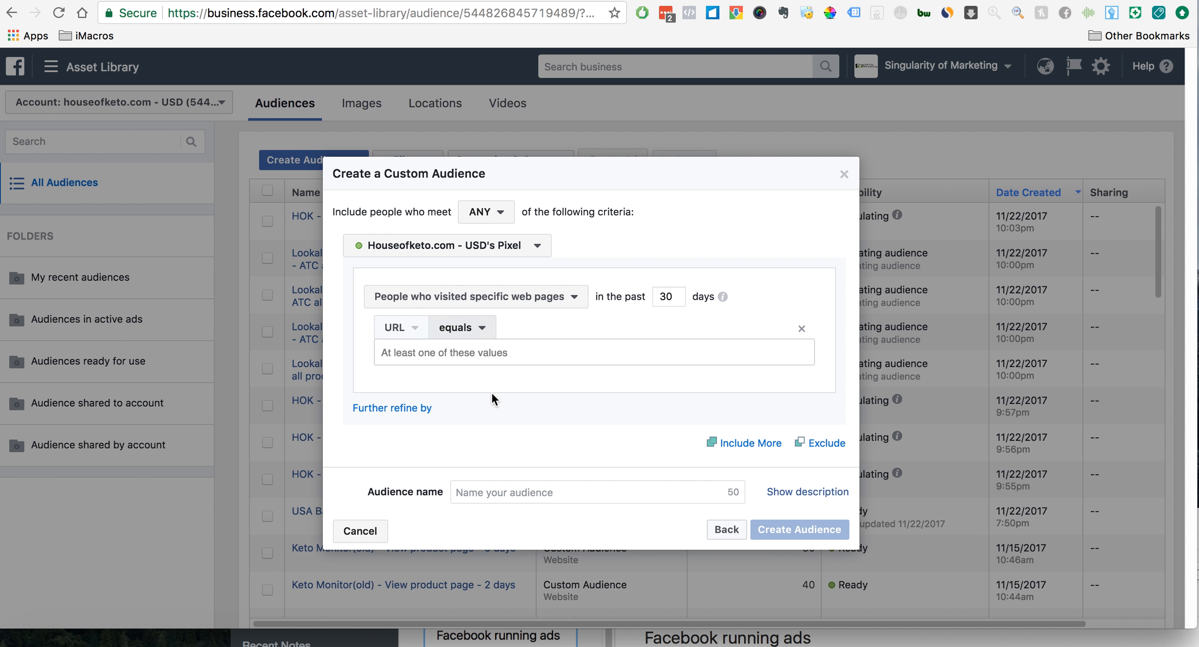
{"action": "left_click", "coordinate": [480, 352]}
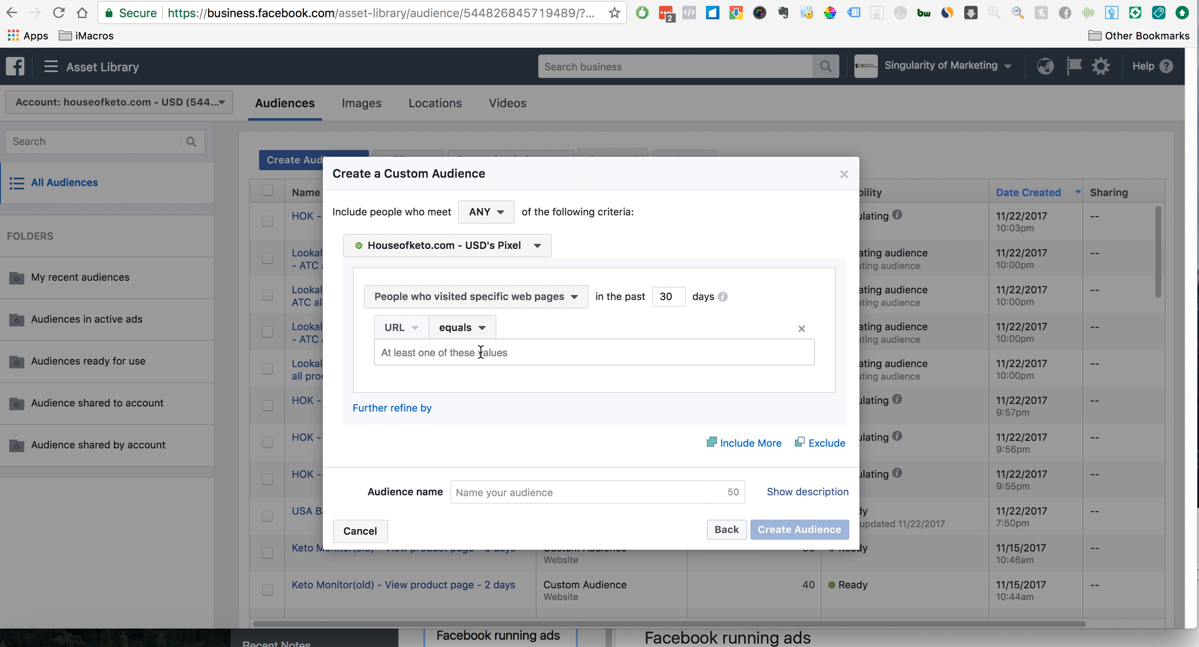
{"action": "type", "text": "https://www.houseofketo.com/products/keto-meter-ketogenic-diet-detector"}
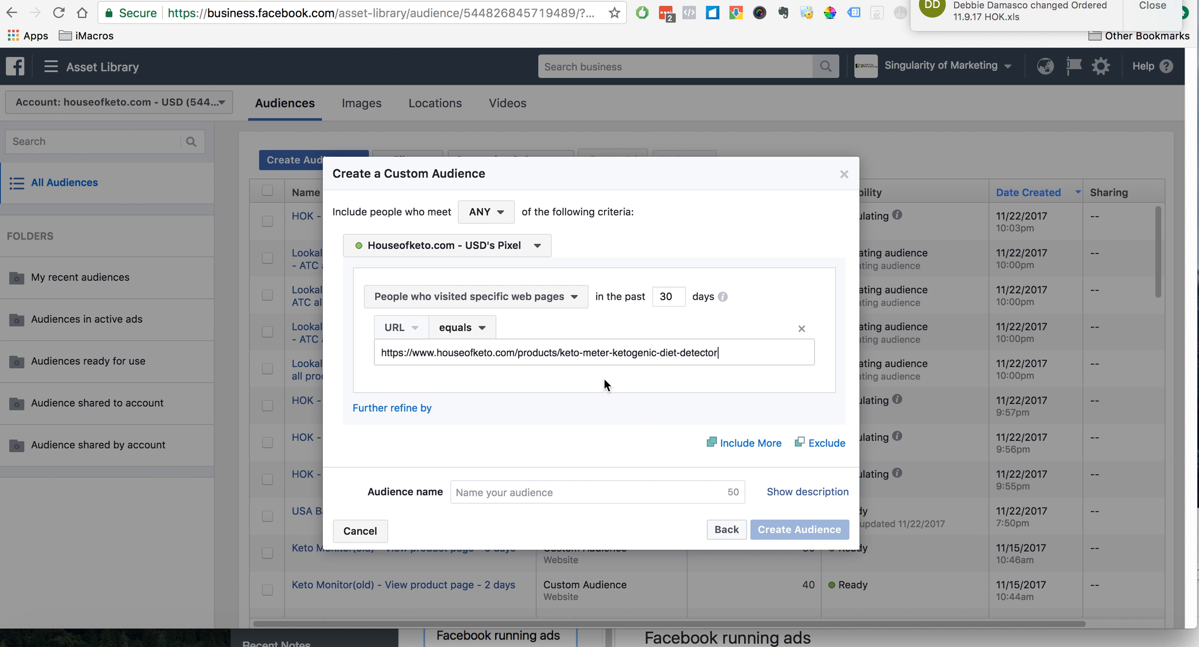
{"action": "left_click", "coordinate": [574, 388]}
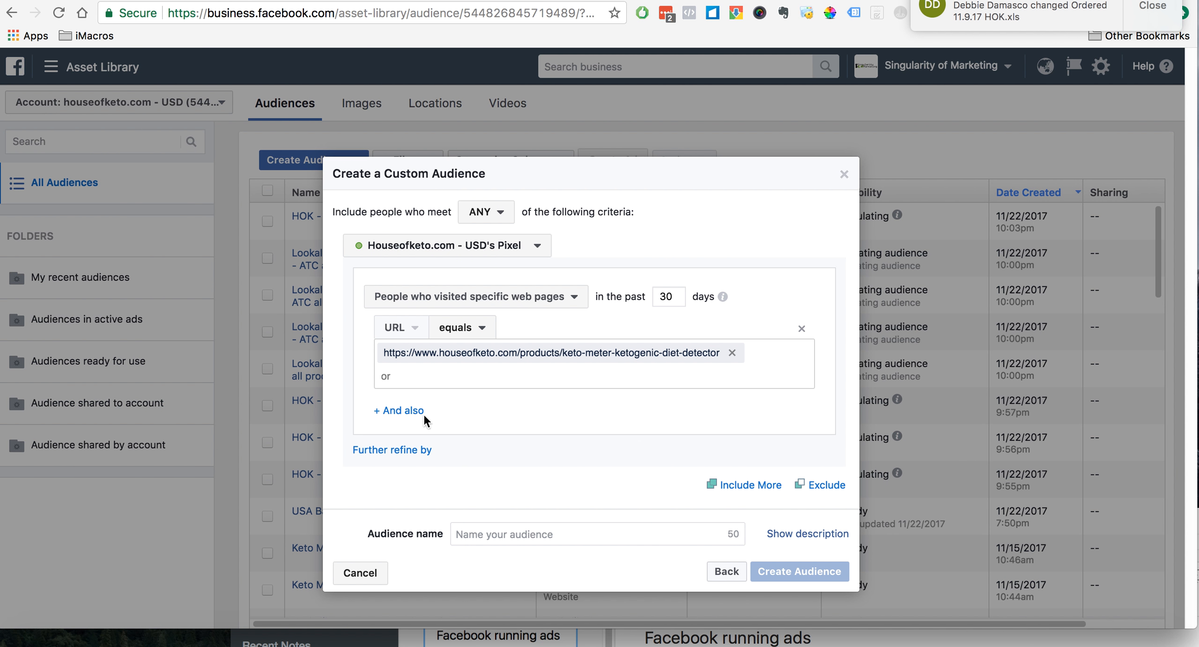
- Try refining the website audience by frequency, remove the refinement, and discard the new custom audience
{"action": "left_click", "coordinate": [402, 450]}
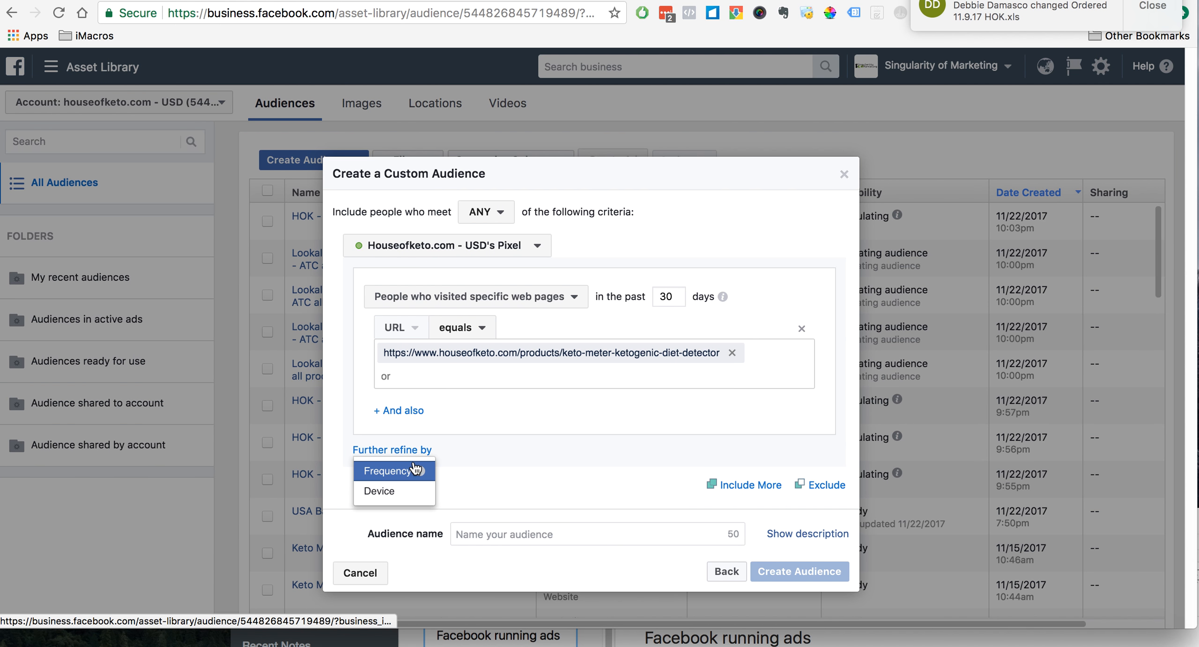
{"action": "left_click", "coordinate": [412, 470]}
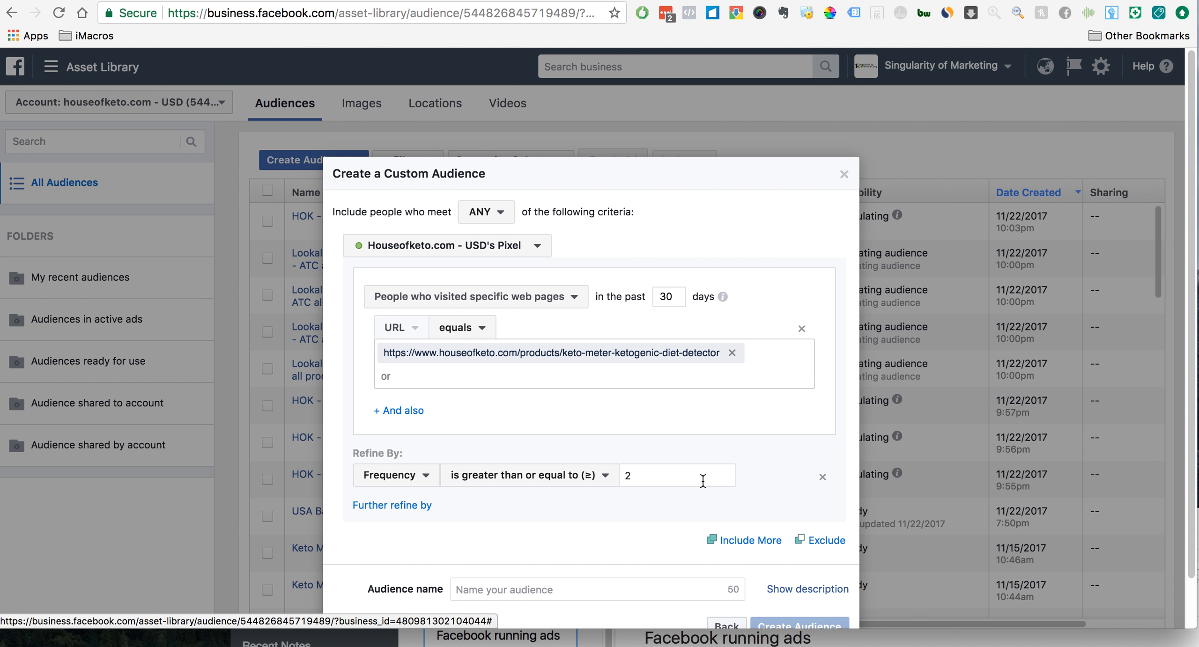
{"action": "left_click", "coordinate": [821, 476]}
{"action": "left_click", "coordinate": [406, 450]}
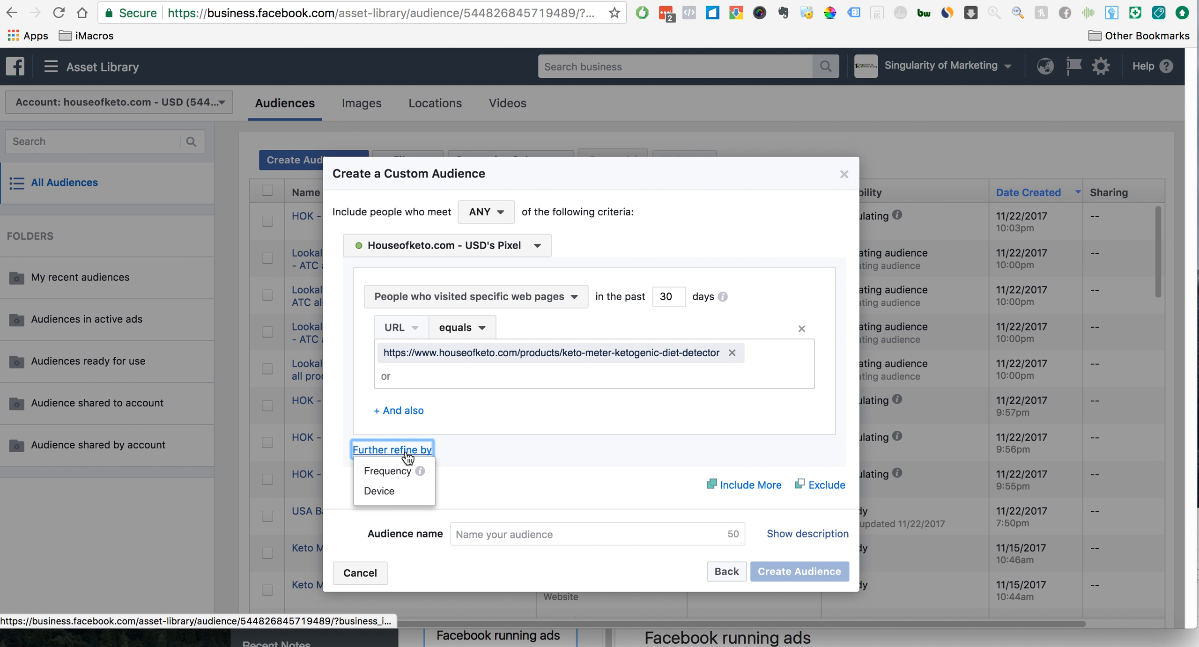
{"action": "left_click", "coordinate": [513, 479]}
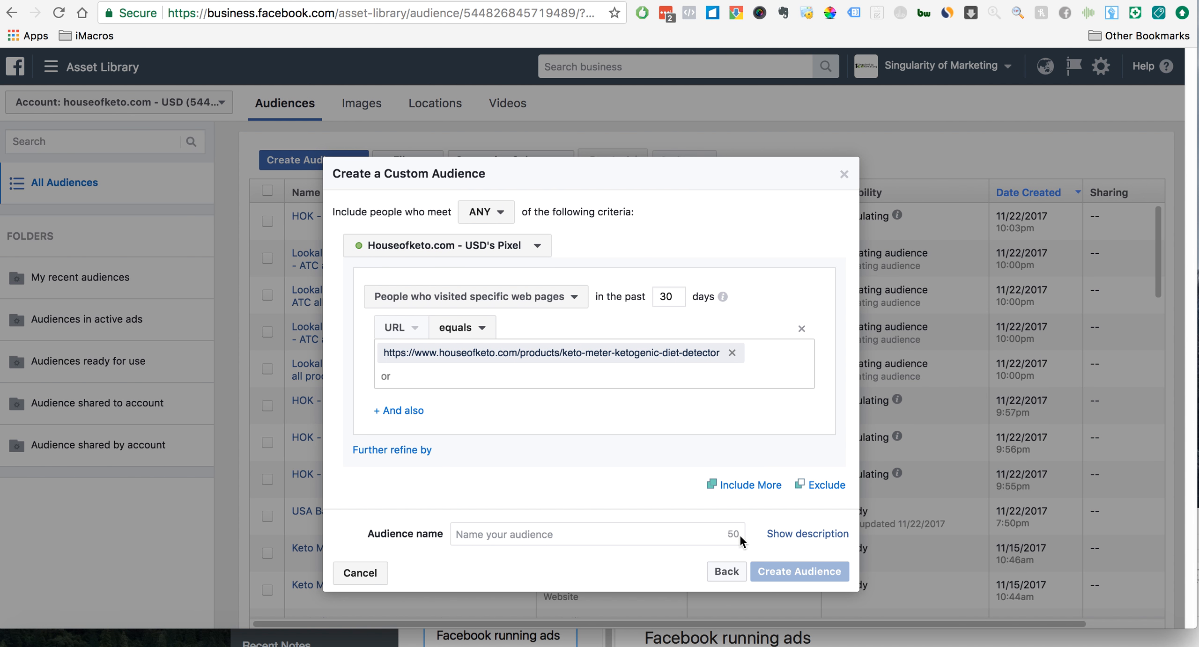
{"action": "left_click", "coordinate": [843, 175]}
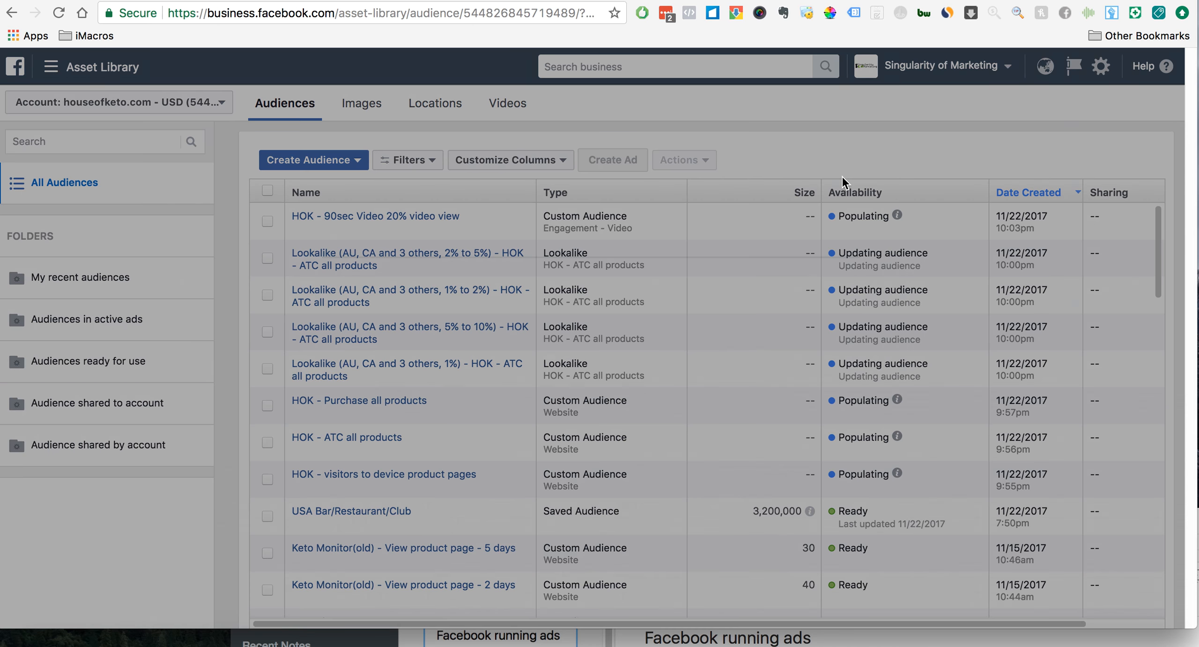
- Open the "Keto Monitor(old) - View product page - 5 days" audience for editing and examine its include and exclude rules
{"action": "scroll", "coordinate": [475, 386], "scroll_direction": "down", "scroll_amount": 5}
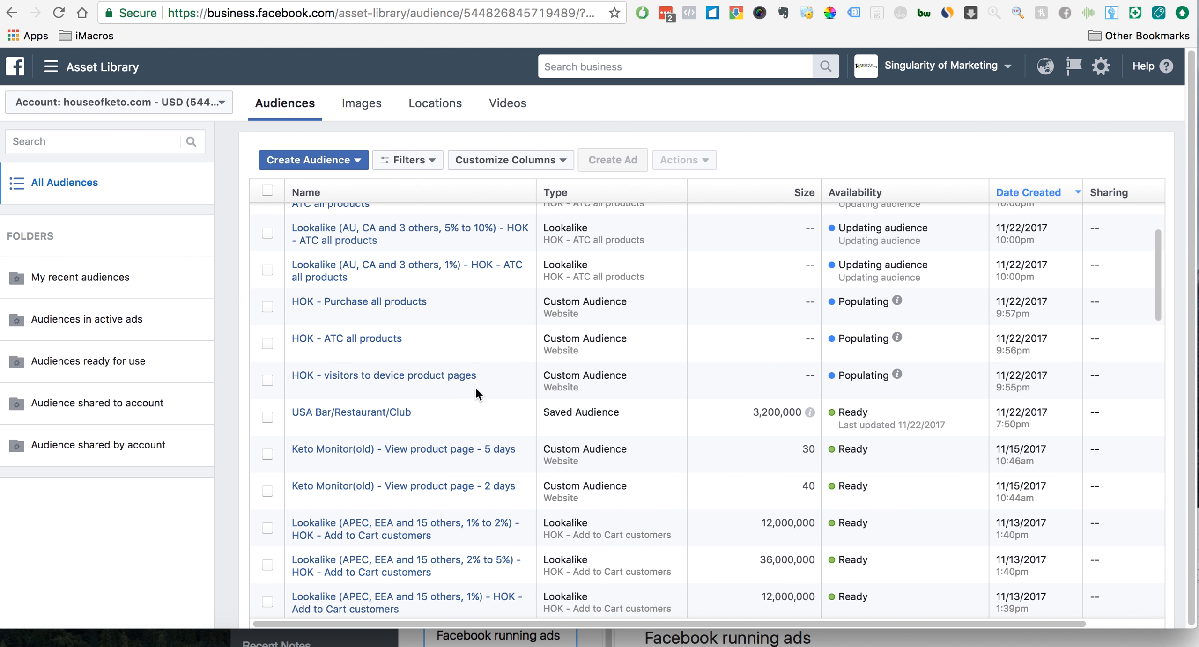
{"action": "mouse_move", "coordinate": [440, 459]}
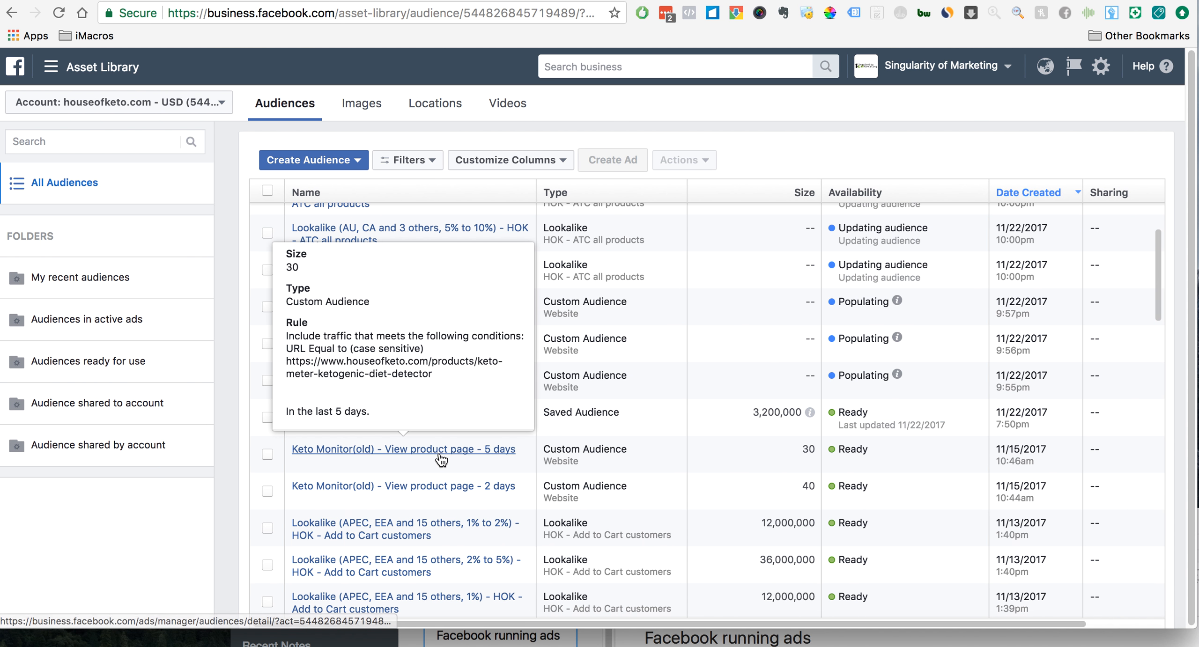
{"action": "left_click", "coordinate": [478, 452]}
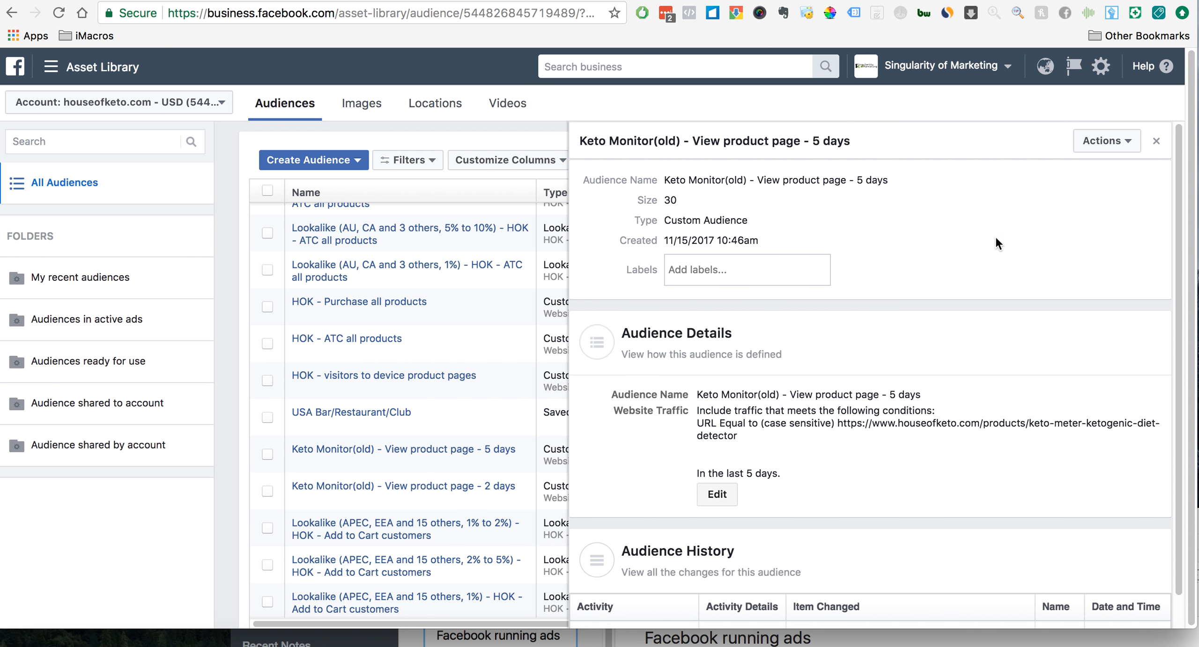
{"action": "left_click", "coordinate": [723, 504]}
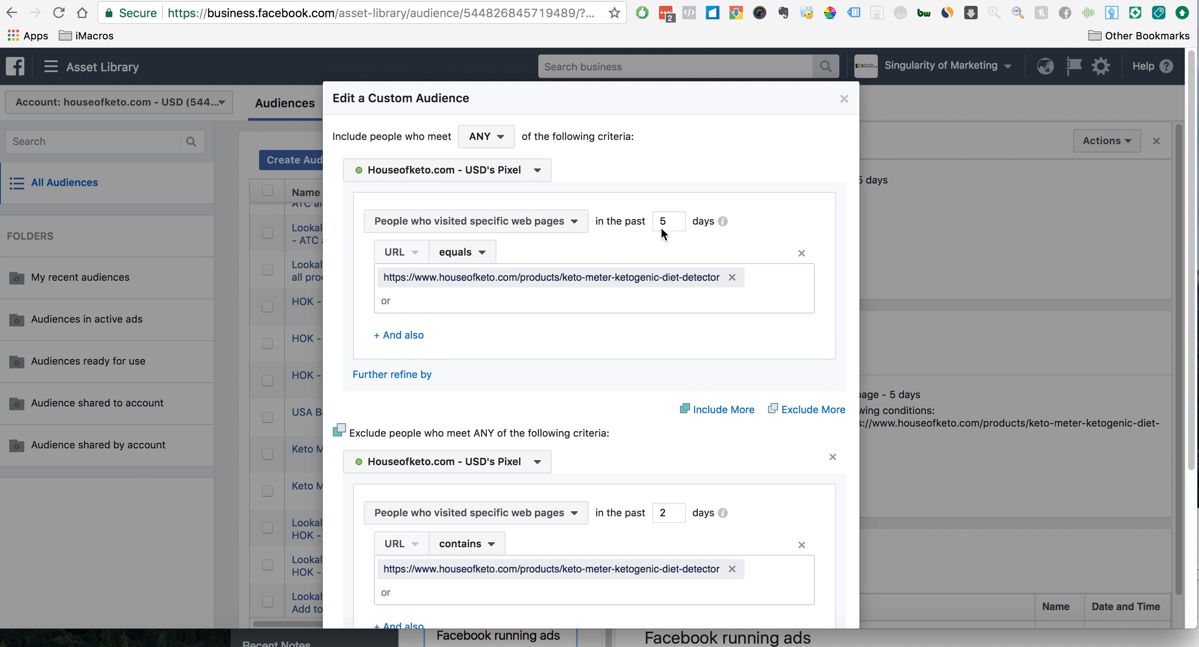
{"action": "scroll", "coordinate": [642, 303], "scroll_direction": "down", "scroll_amount": 1}
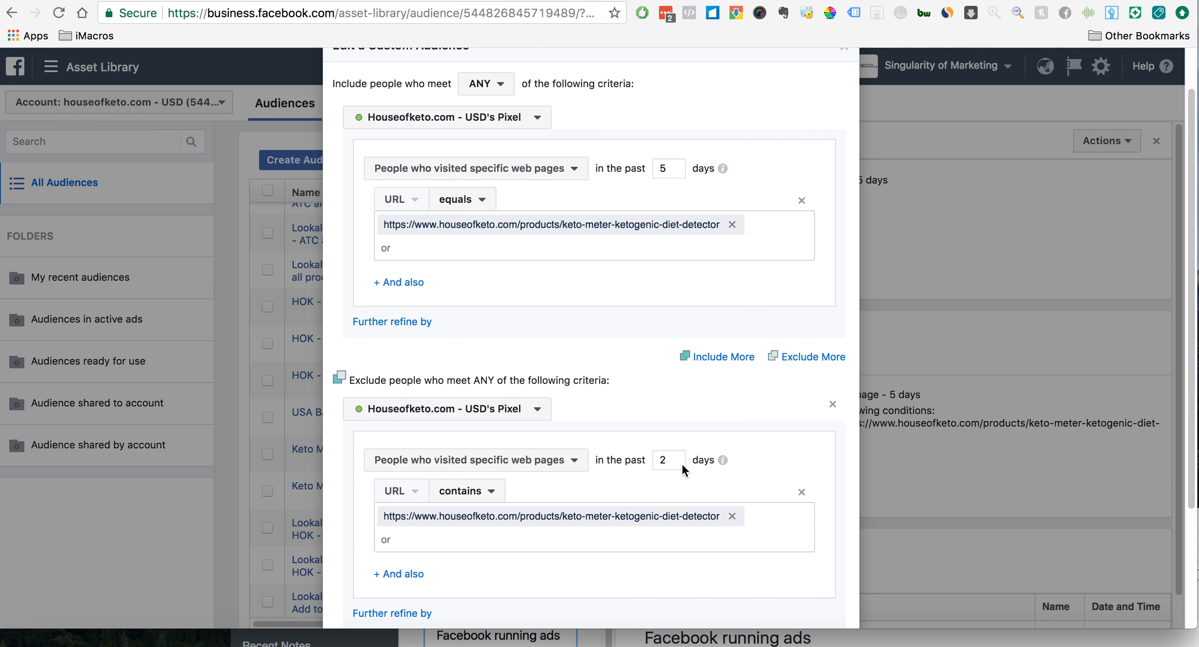
{"action": "scroll", "coordinate": [704, 478], "scroll_direction": "down", "scroll_amount": 2}
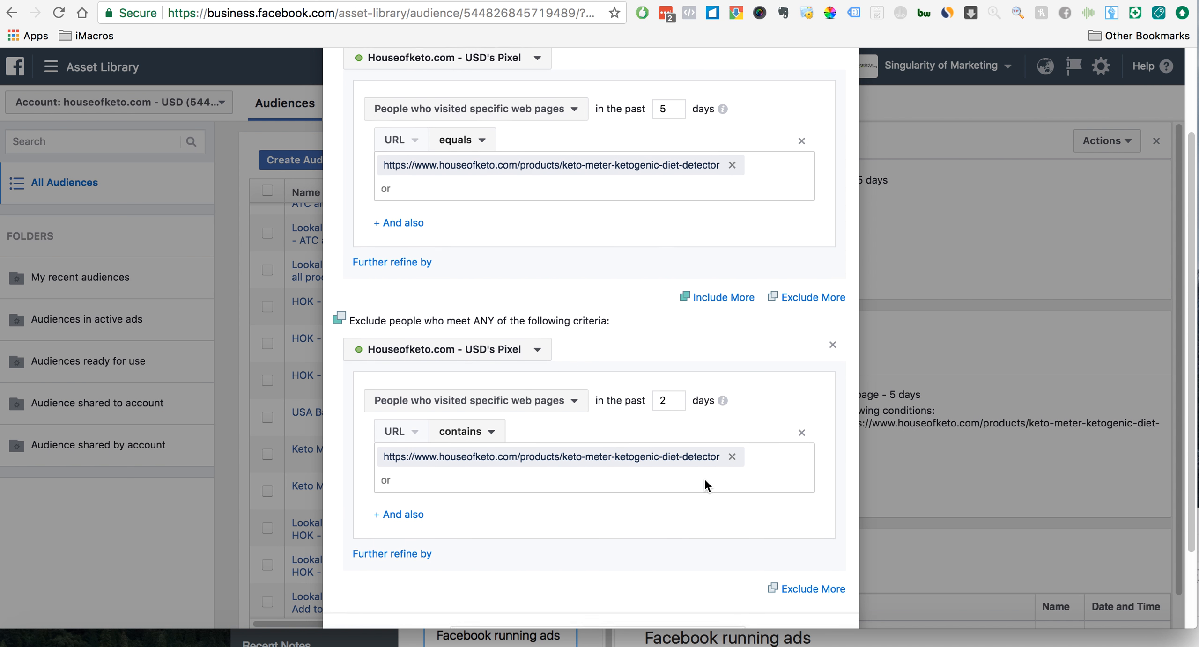
- Review the audience rules, then try setting the include window to 10 days and the exclude window to 5 days
{"action": "scroll", "coordinate": [705, 478], "scroll_direction": "down", "scroll_amount": 1}
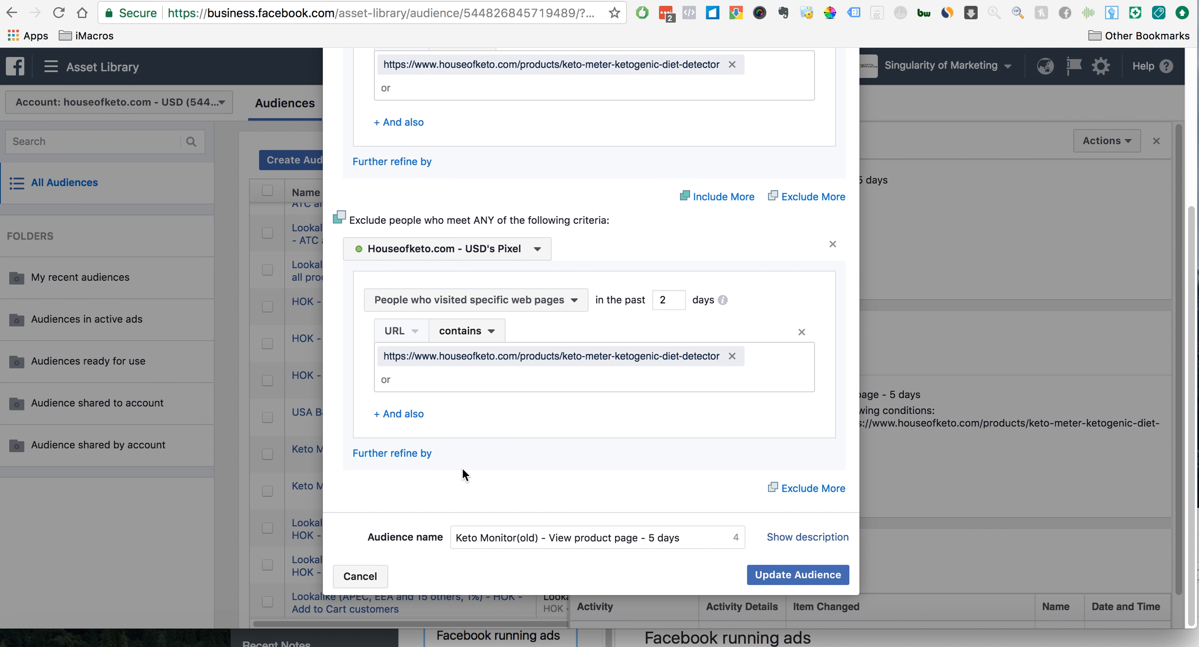
{"action": "scroll", "coordinate": [559, 463], "scroll_direction": "up", "scroll_amount": 4}
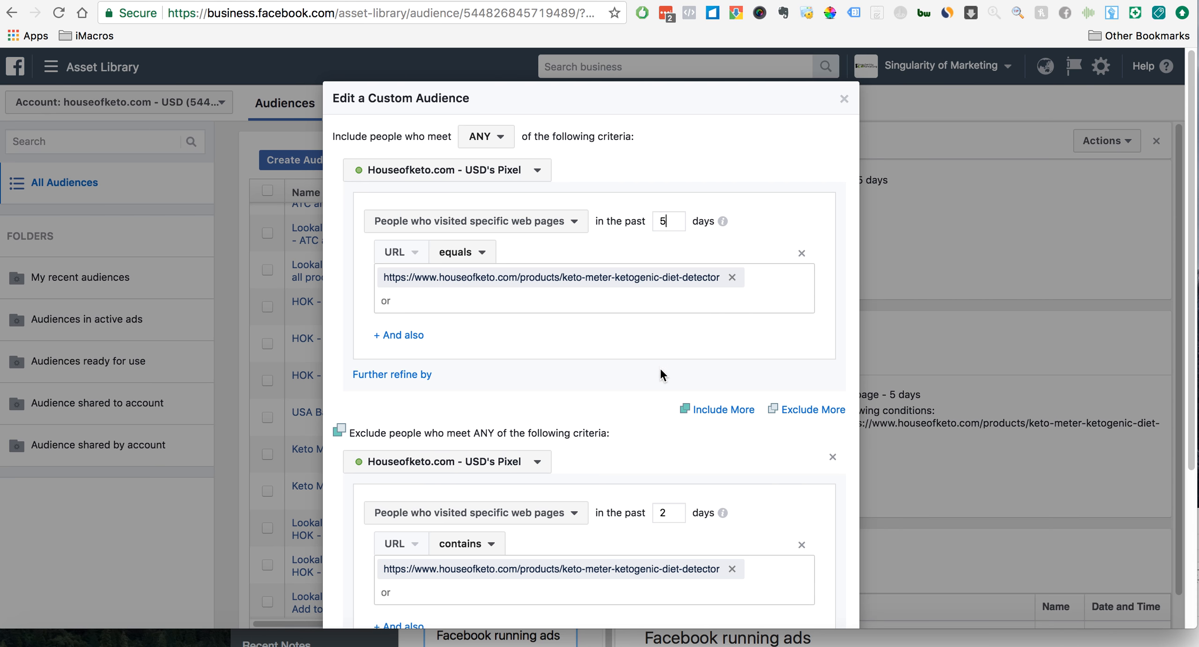
{"action": "scroll", "coordinate": [654, 378], "scroll_direction": "down", "scroll_amount": 2}
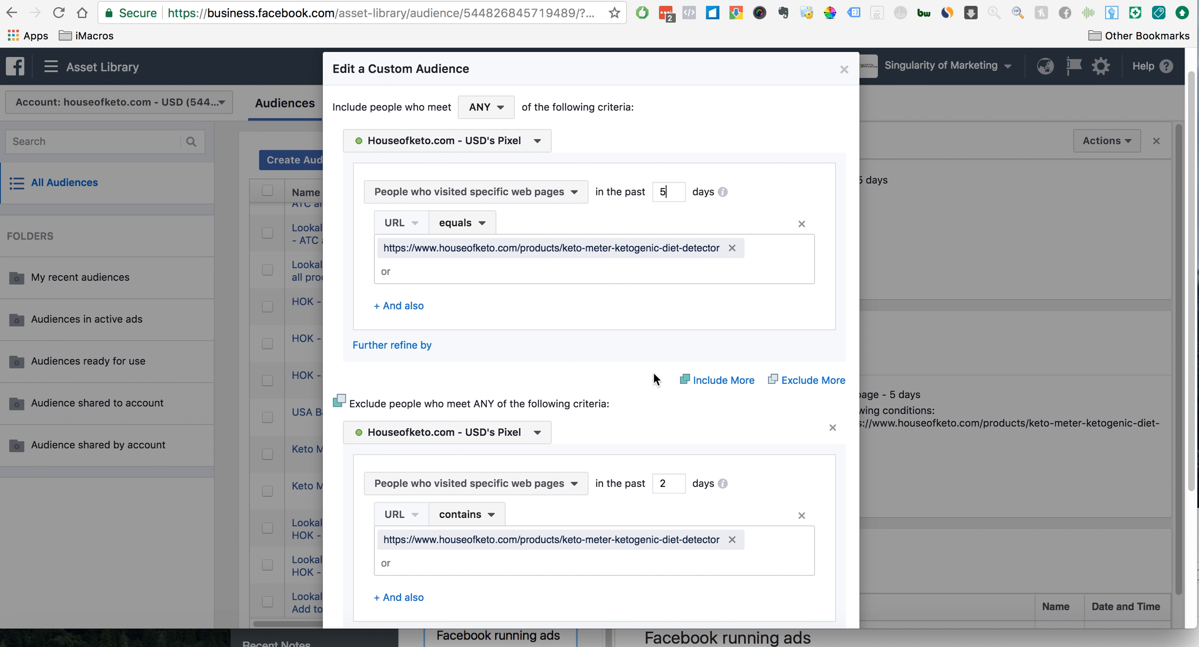
{"action": "scroll", "coordinate": [654, 375], "scroll_direction": "down", "scroll_amount": 1}
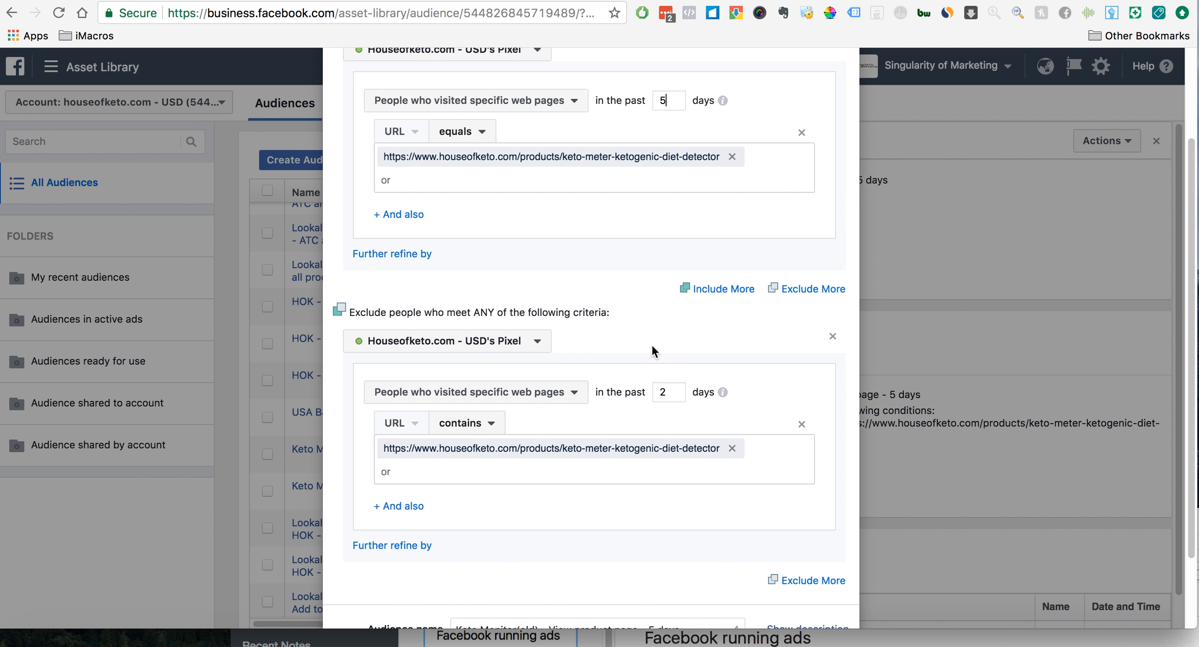
{"action": "scroll", "coordinate": [650, 300], "scroll_direction": "up", "scroll_amount": 3}
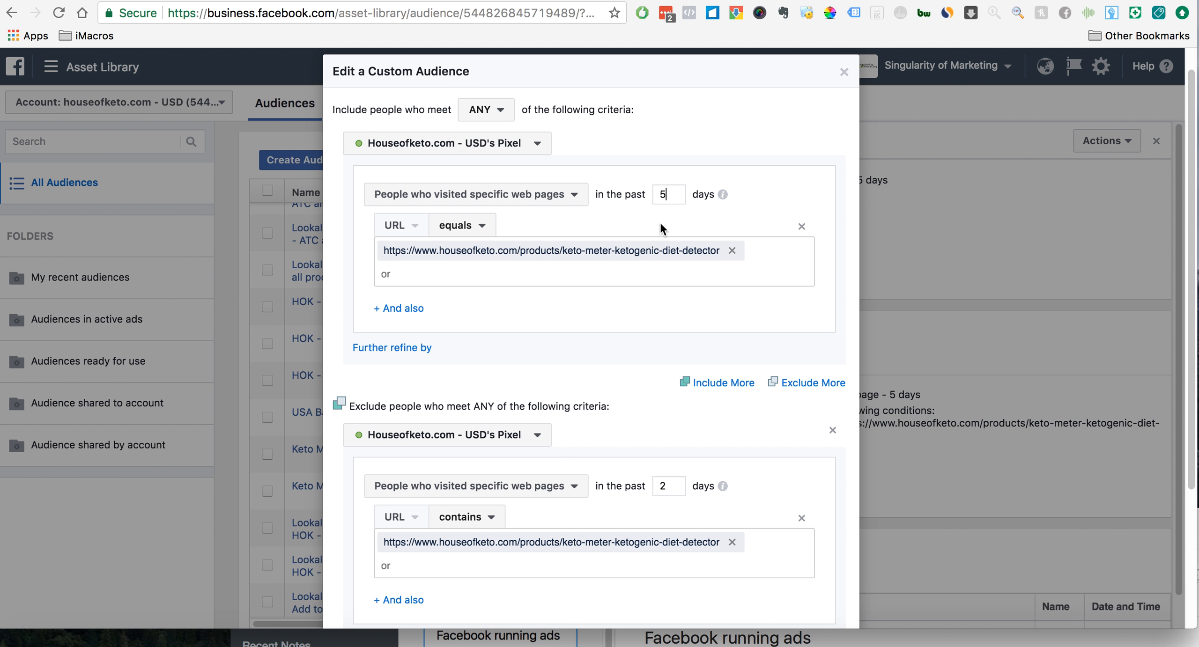
{"action": "left_click", "coordinate": [672, 205]}
{"action": "key", "text": "BackSpace"}
{"action": "type", "text": "10"}
{"action": "key", "text": "BackSpace"}
{"action": "type", "text": "5"}
{"action": "scroll", "coordinate": [606, 455], "scroll_direction": "down", "scroll_amount": 5}
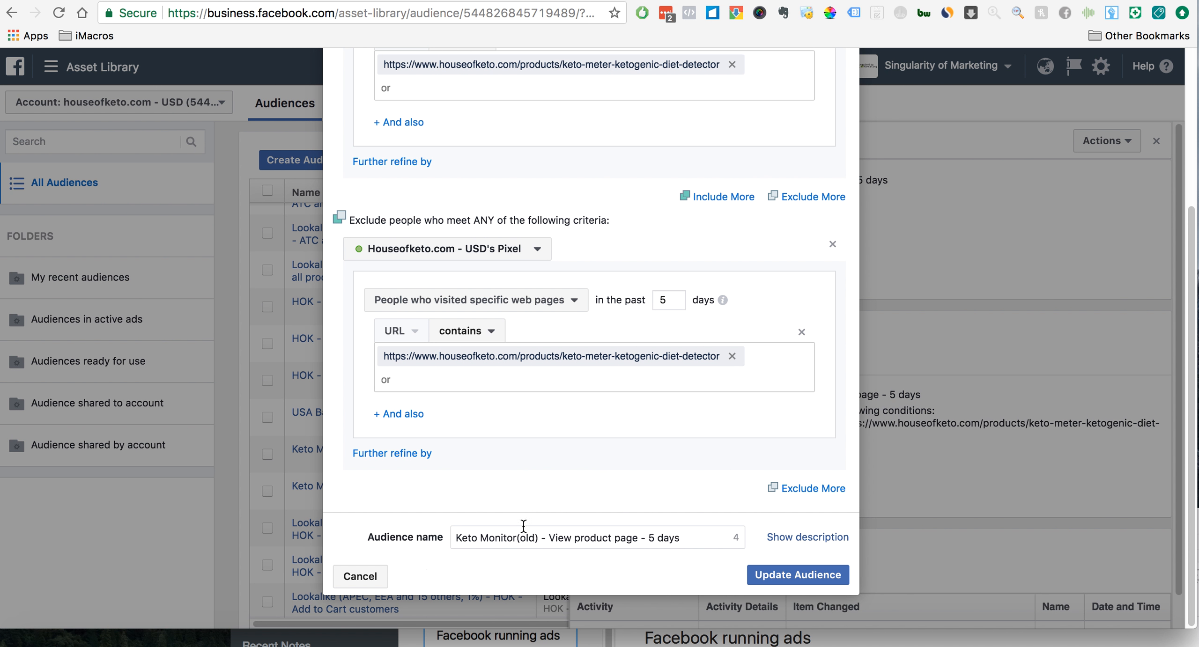
- Check the edited time windows, then discard the audience edit and close the audience's details
{"action": "scroll", "coordinate": [549, 388], "scroll_direction": "up", "scroll_amount": 2}
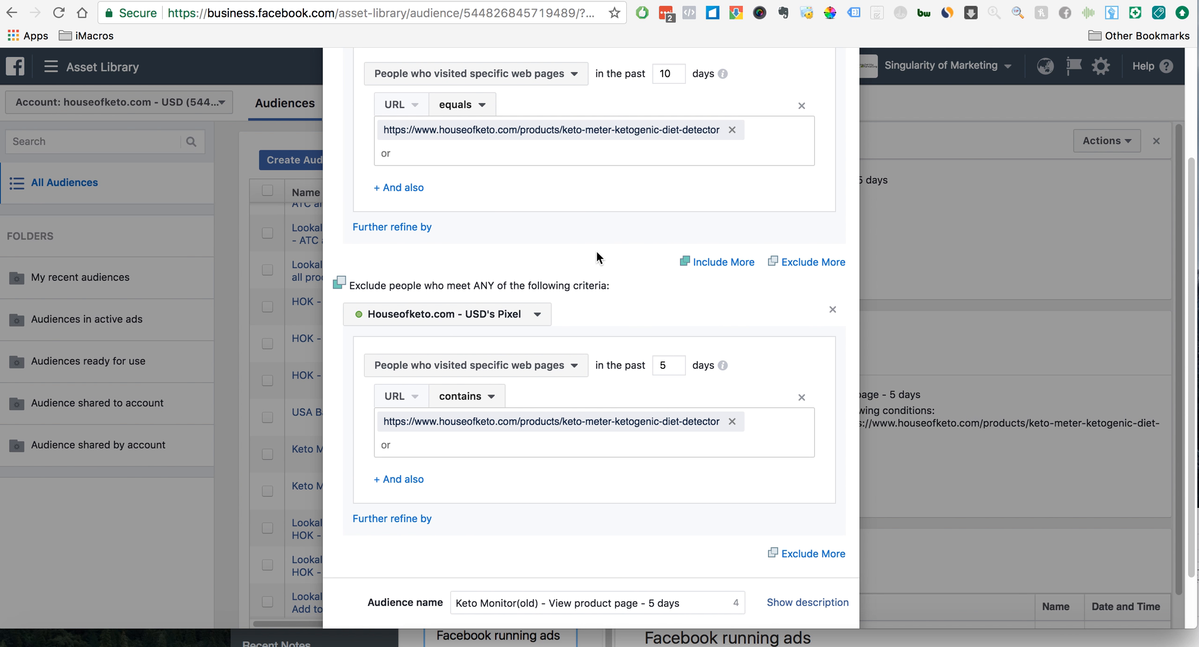
{"action": "scroll", "coordinate": [595, 249], "scroll_direction": "down", "scroll_amount": 2}
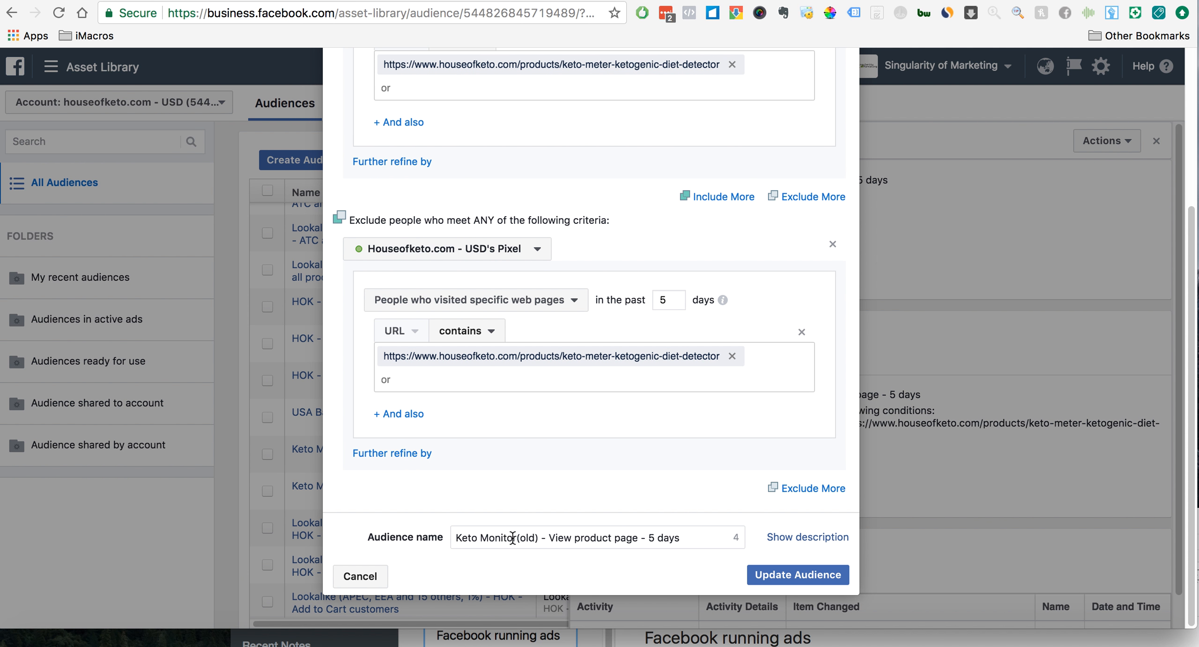
{"action": "left_click", "coordinate": [375, 584]}
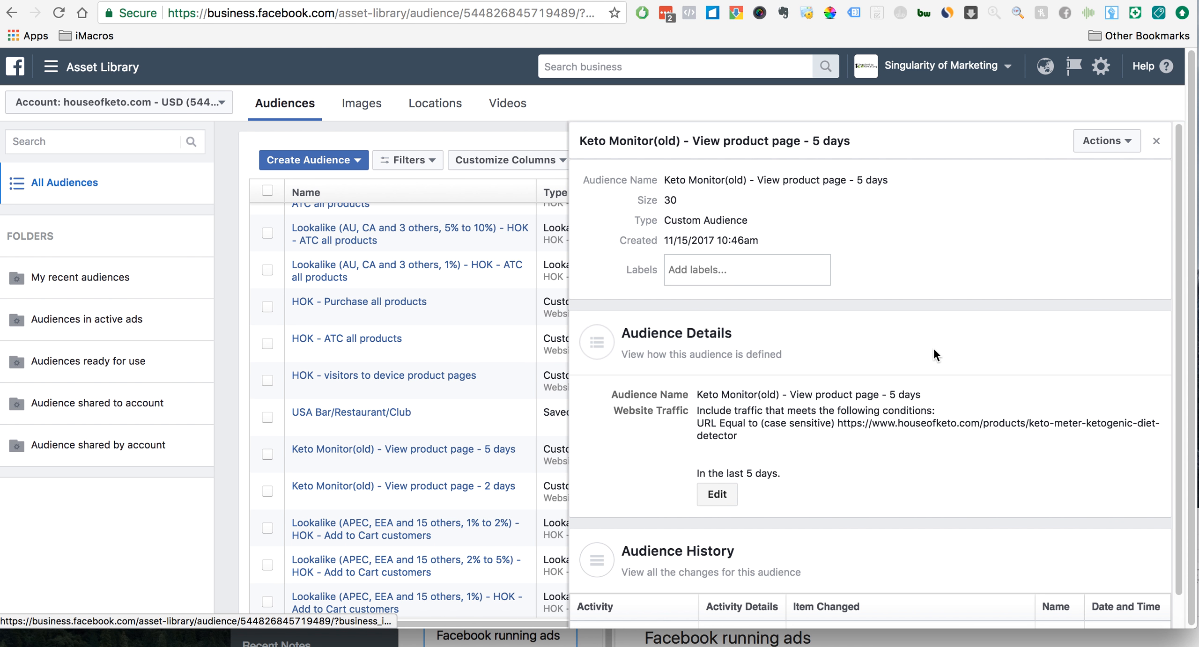
{"action": "left_click", "coordinate": [1159, 144]}
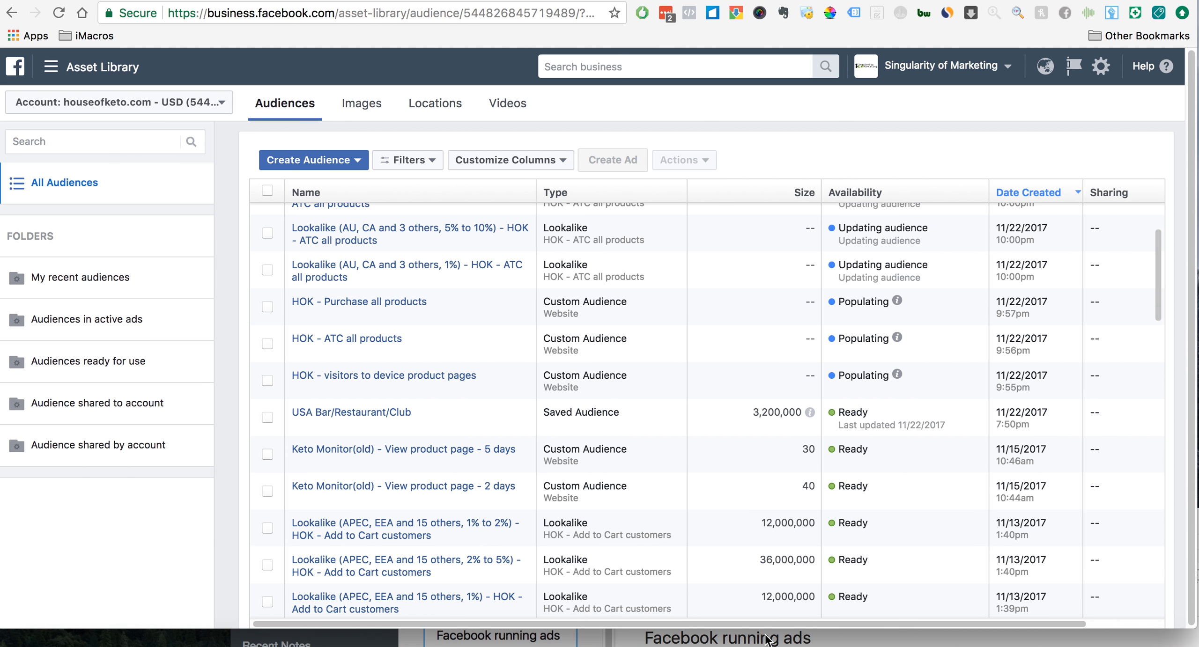
- Start a lookalike audience with "Keto Monitor - Video 1 views 50%" as its source
{"action": "scroll", "coordinate": [506, 333], "scroll_direction": "up", "scroll_amount": 3}
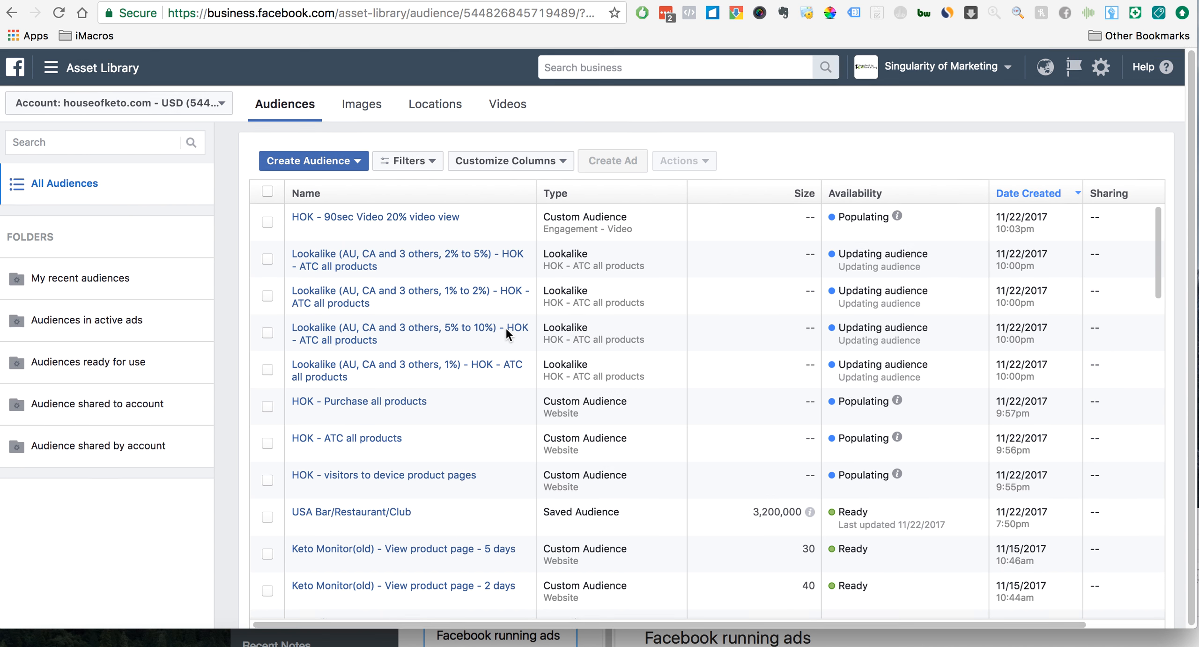
{"action": "left_click", "coordinate": [312, 166]}
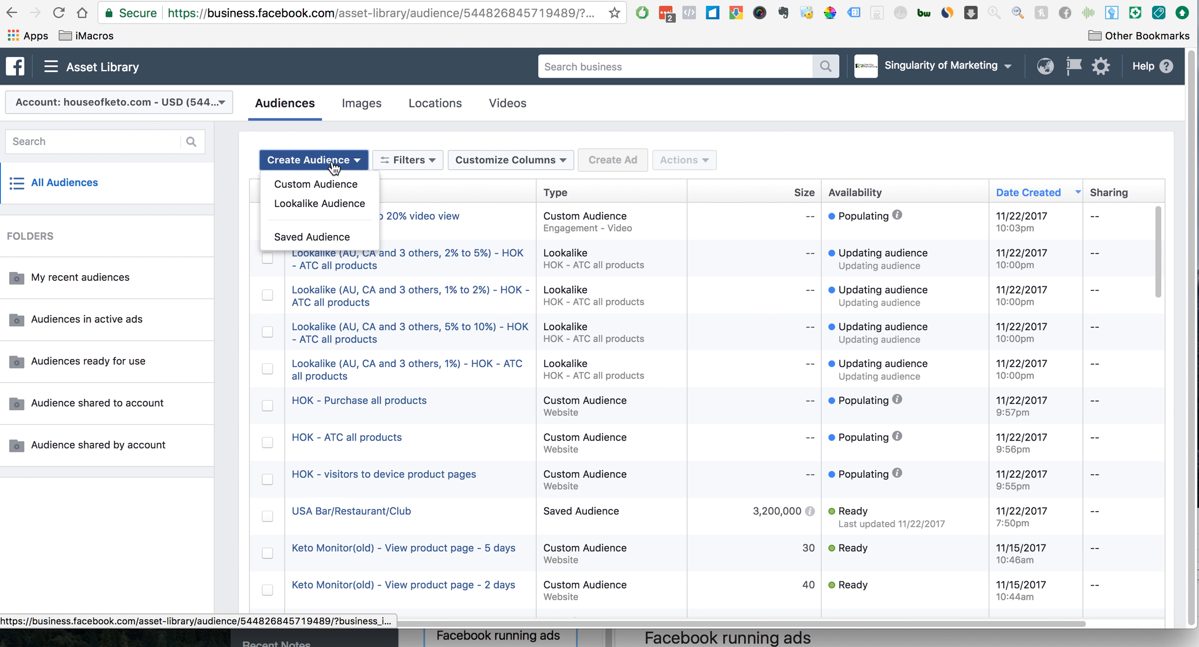
{"action": "left_click", "coordinate": [343, 206]}
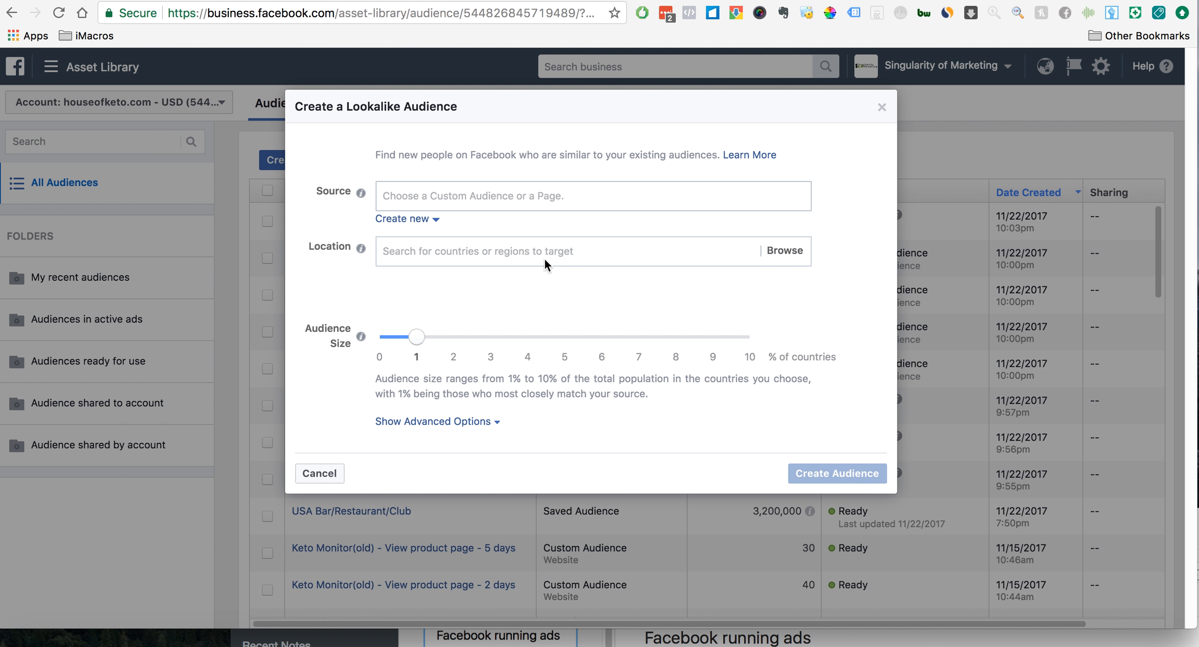
{"action": "left_click", "coordinate": [568, 193]}
{"action": "scroll", "coordinate": [602, 341], "scroll_direction": "down", "scroll_amount": 10}
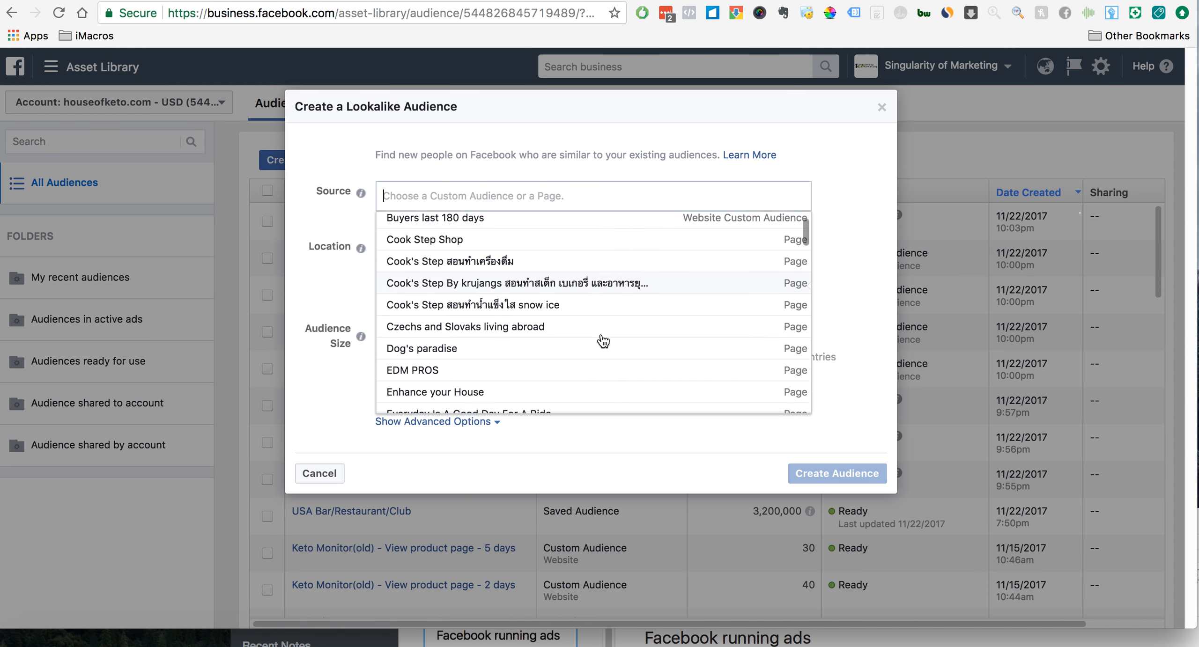
{"action": "scroll", "coordinate": [603, 341], "scroll_direction": "up", "scroll_amount": 2}
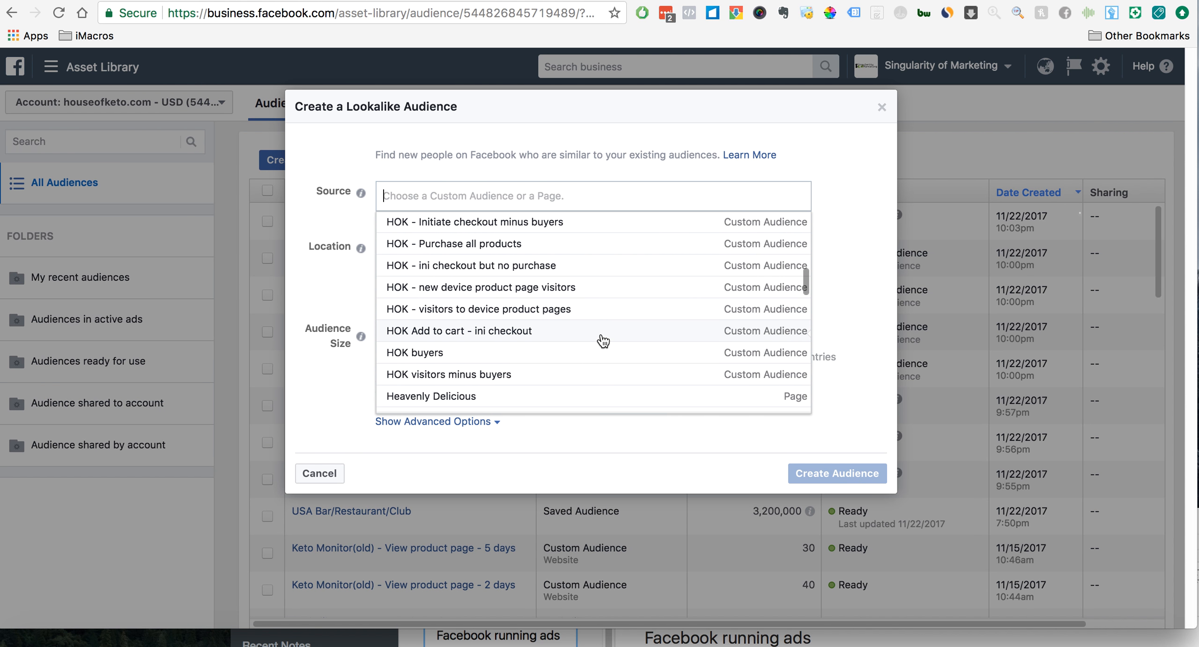
{"action": "scroll", "coordinate": [541, 312], "scroll_direction": "up", "scroll_amount": 3}
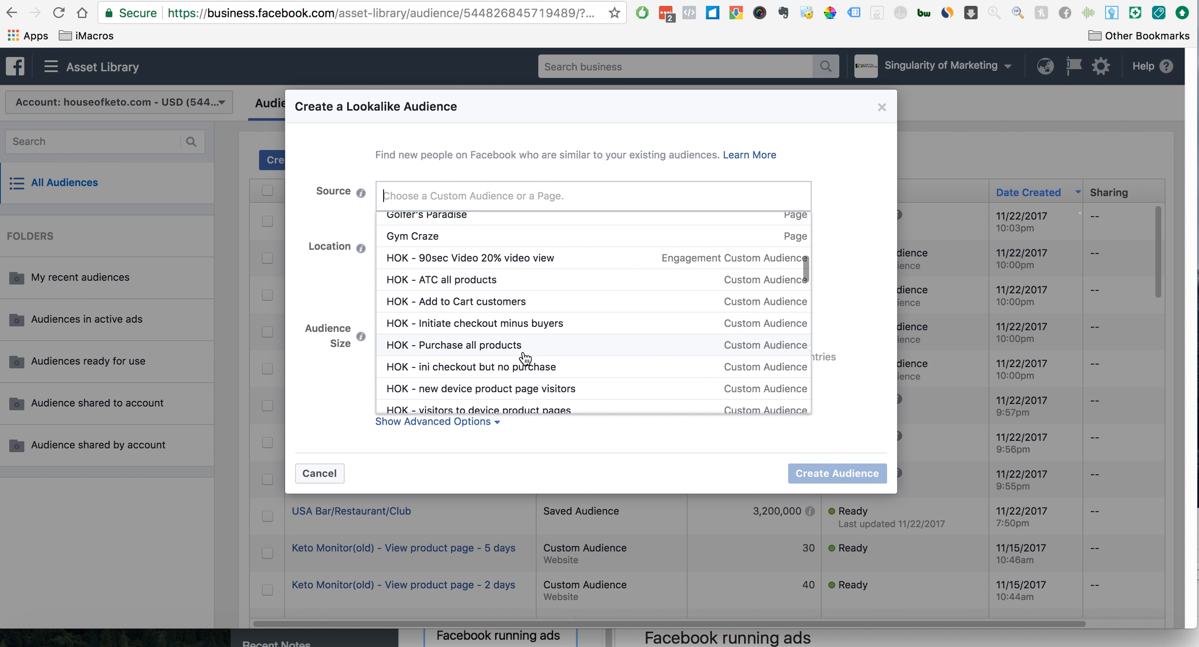
{"action": "scroll", "coordinate": [558, 323], "scroll_direction": "down", "scroll_amount": 2}
{"action": "scroll", "coordinate": [557, 323], "scroll_direction": "down", "scroll_amount": 3}
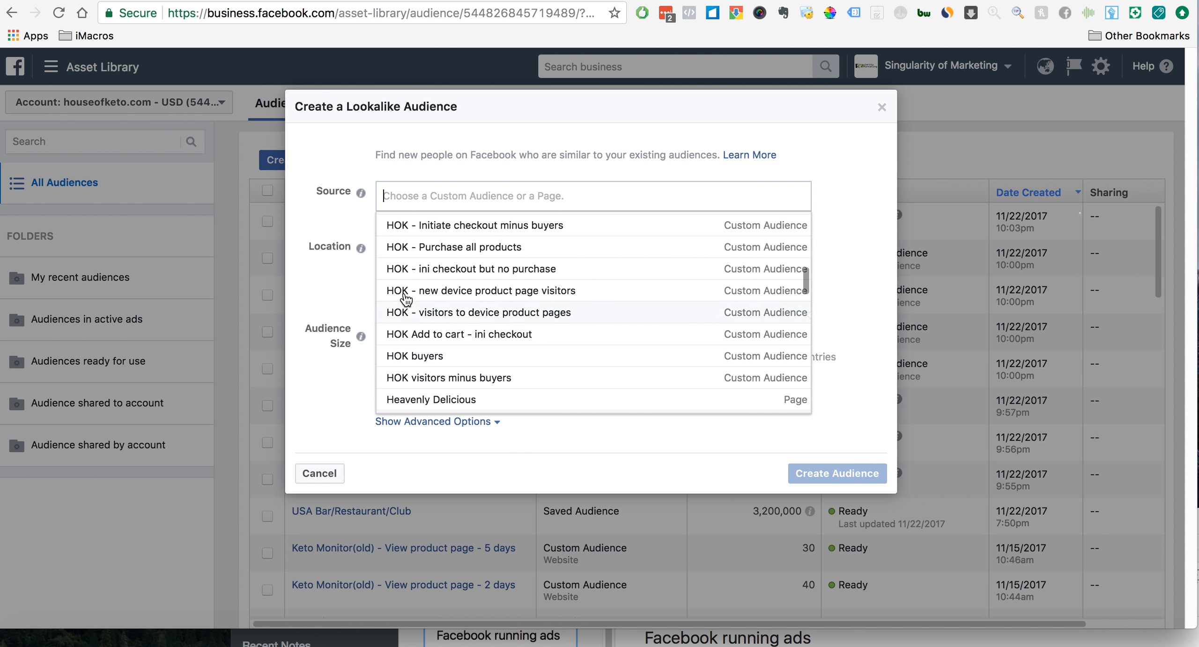
{"action": "scroll", "coordinate": [628, 317], "scroll_direction": "down", "scroll_amount": 15}
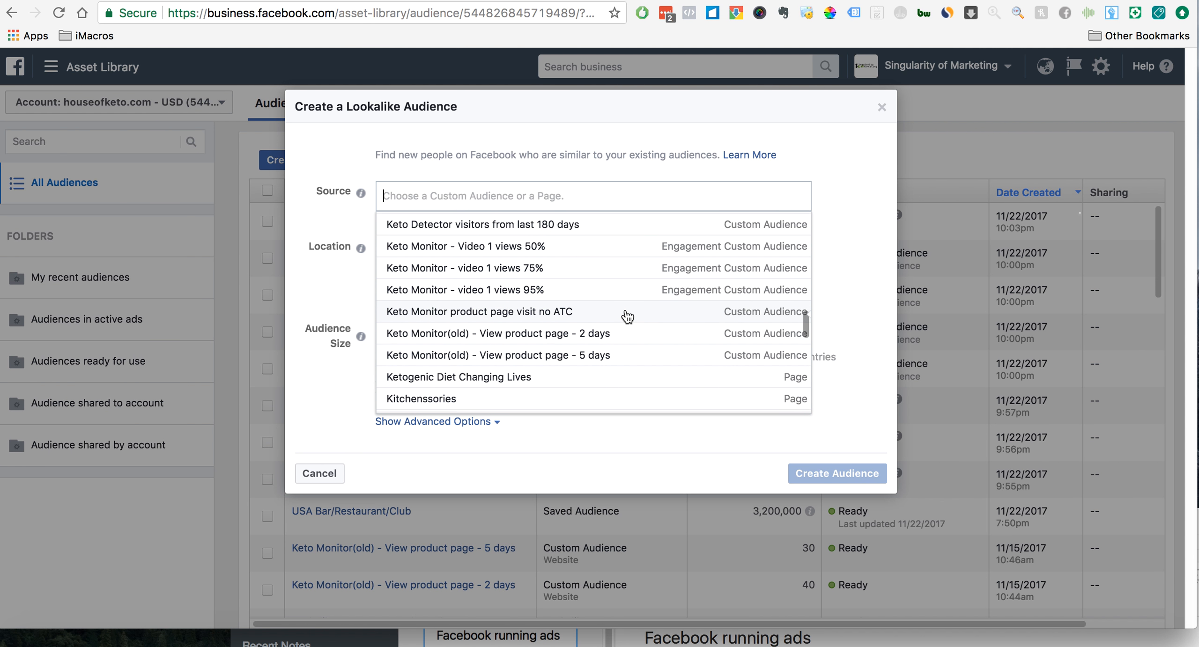
{"action": "scroll", "coordinate": [627, 317], "scroll_direction": "up", "scroll_amount": 2}
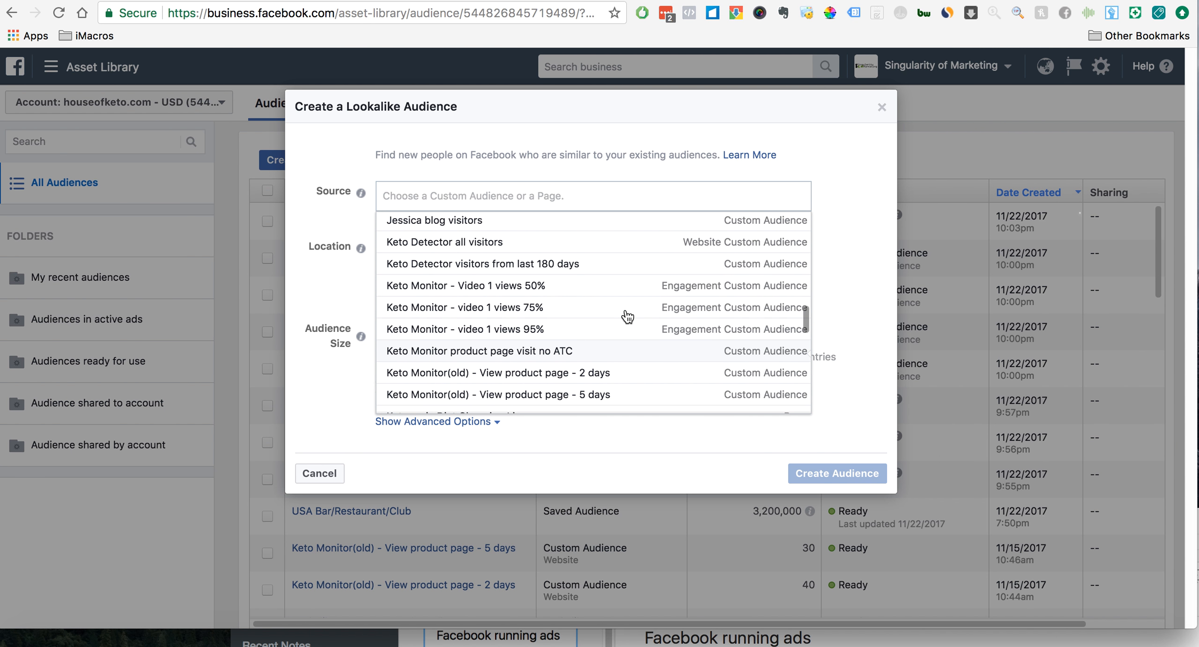
{"action": "left_click", "coordinate": [553, 286]}
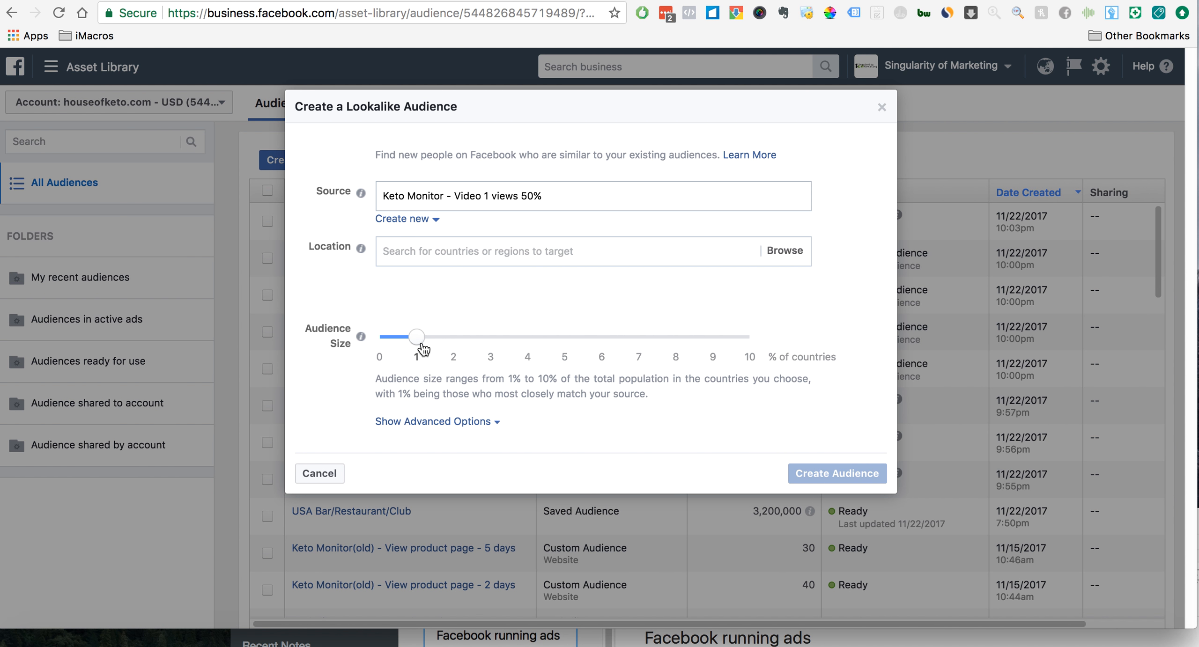
- Try targeting all free trade areas as the lookalike audience's location
{"action": "left_click", "coordinate": [542, 253]}
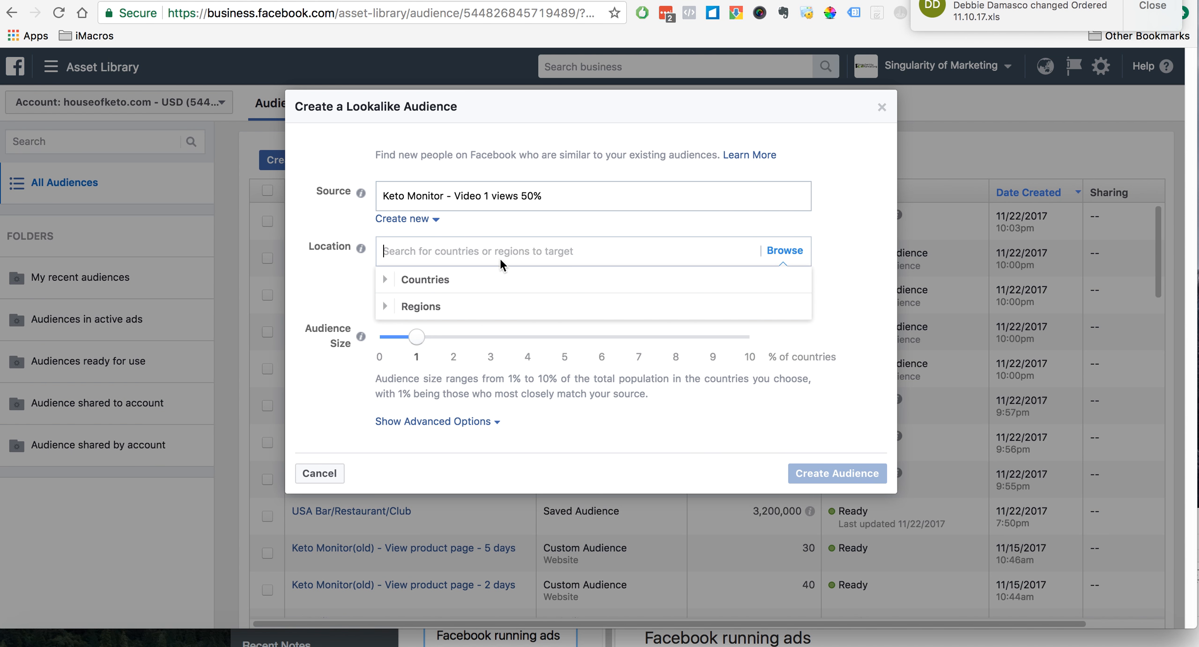
{"action": "left_click", "coordinate": [391, 309]}
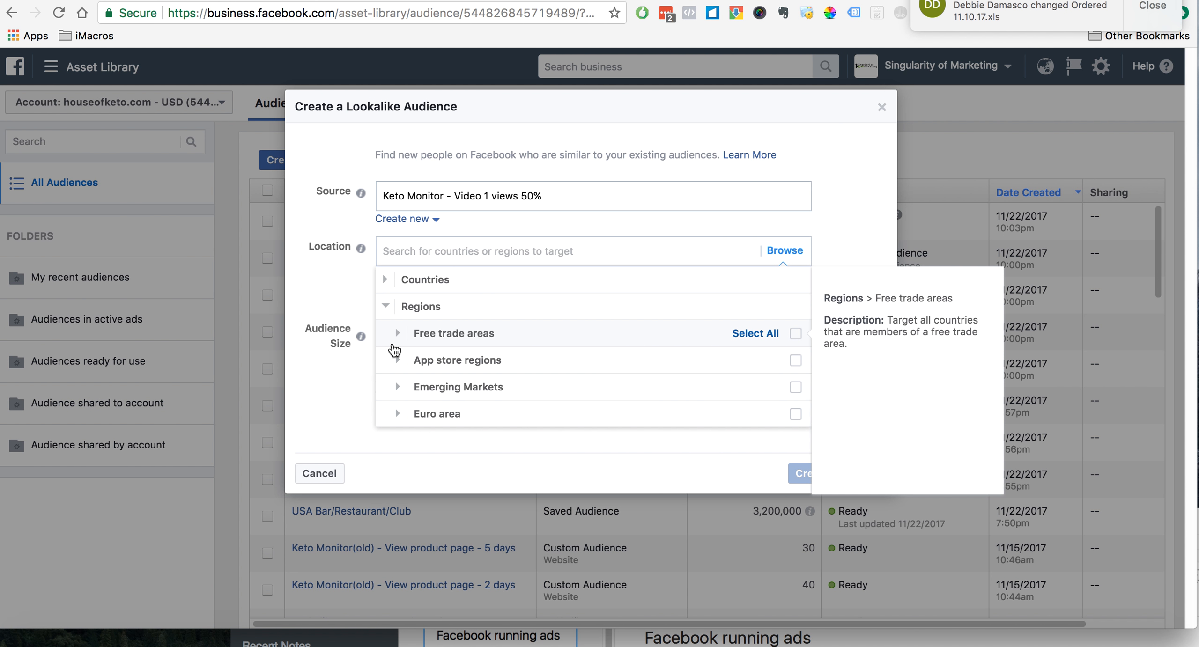
{"action": "left_click", "coordinate": [760, 333]}
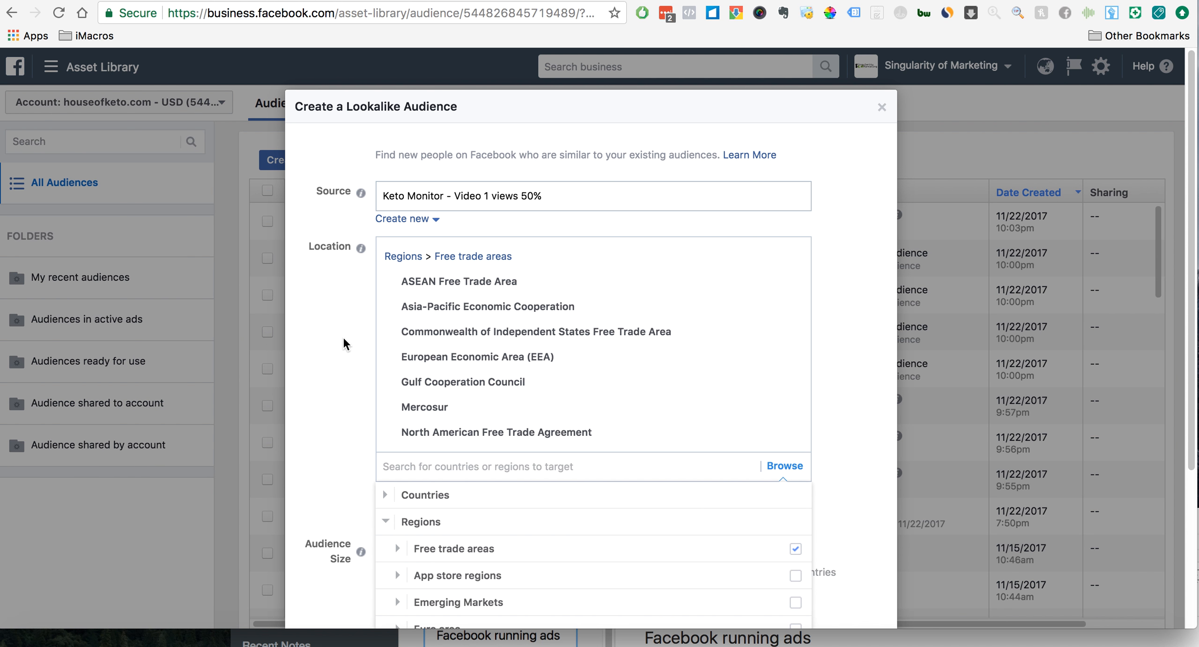
- Target all countries in Africa, Asia, the Caribbean and Central America as the lookalike's location
{"action": "left_click", "coordinate": [385, 497]}
{"action": "mouse_move", "coordinate": [706, 529]}
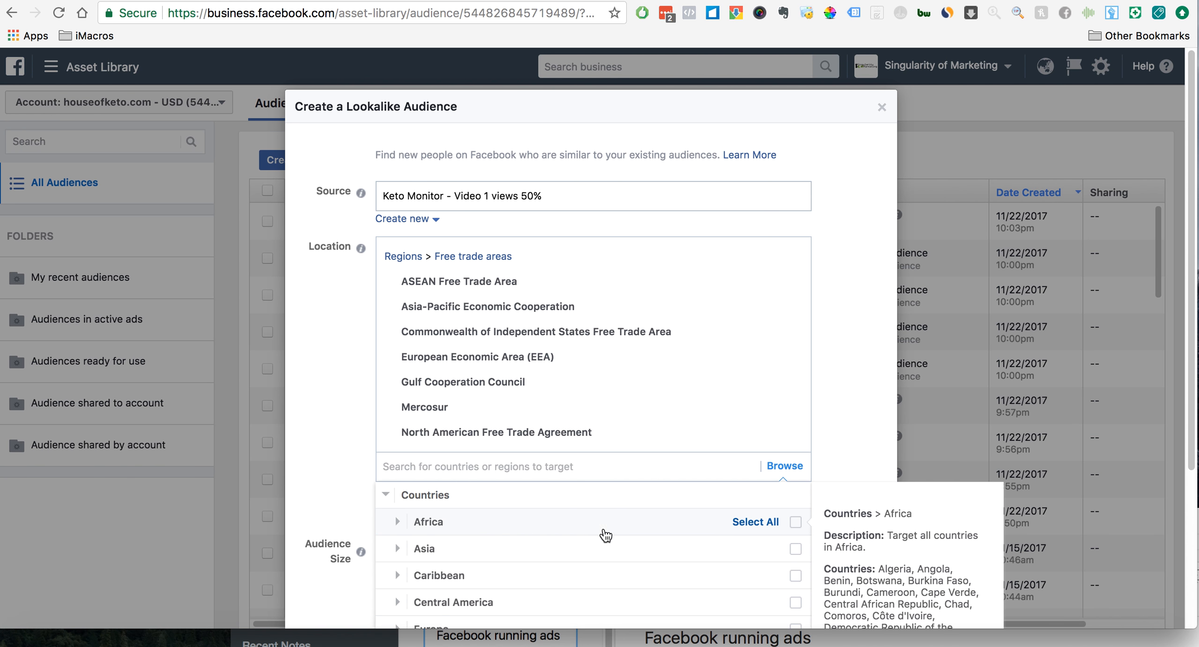
{"action": "left_click", "coordinate": [747, 527]}
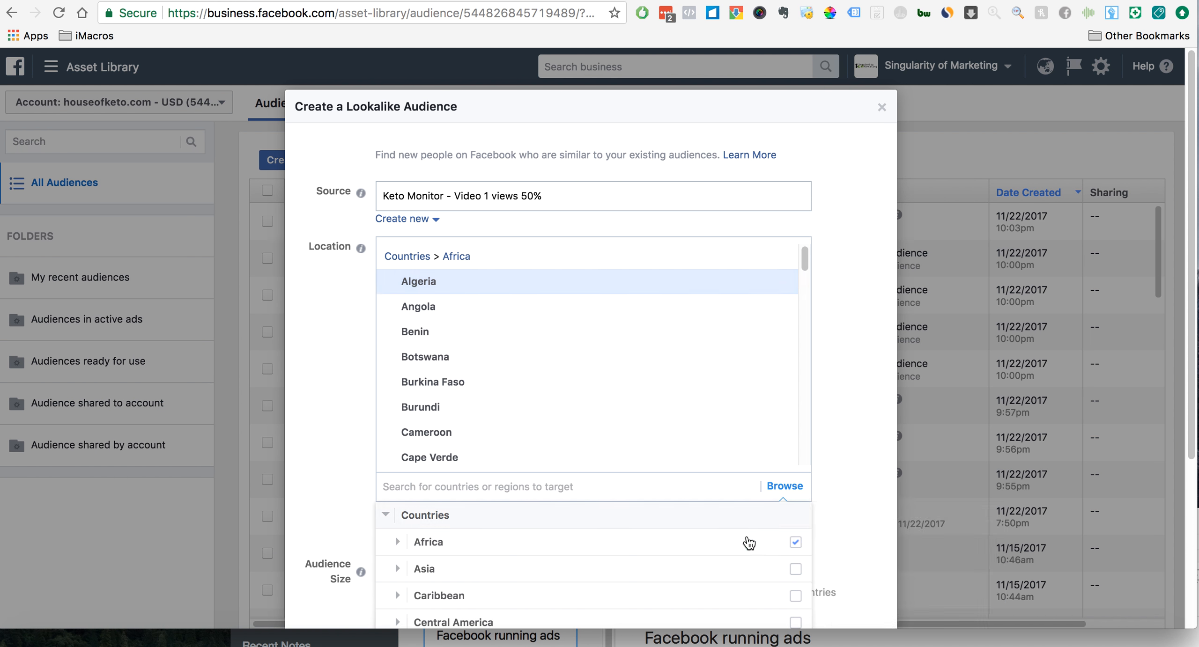
{"action": "left_click", "coordinate": [746, 569]}
{"action": "scroll", "coordinate": [748, 573], "scroll_direction": "down", "scroll_amount": 2}
{"action": "left_click", "coordinate": [741, 541]}
{"action": "left_click", "coordinate": [744, 566]}
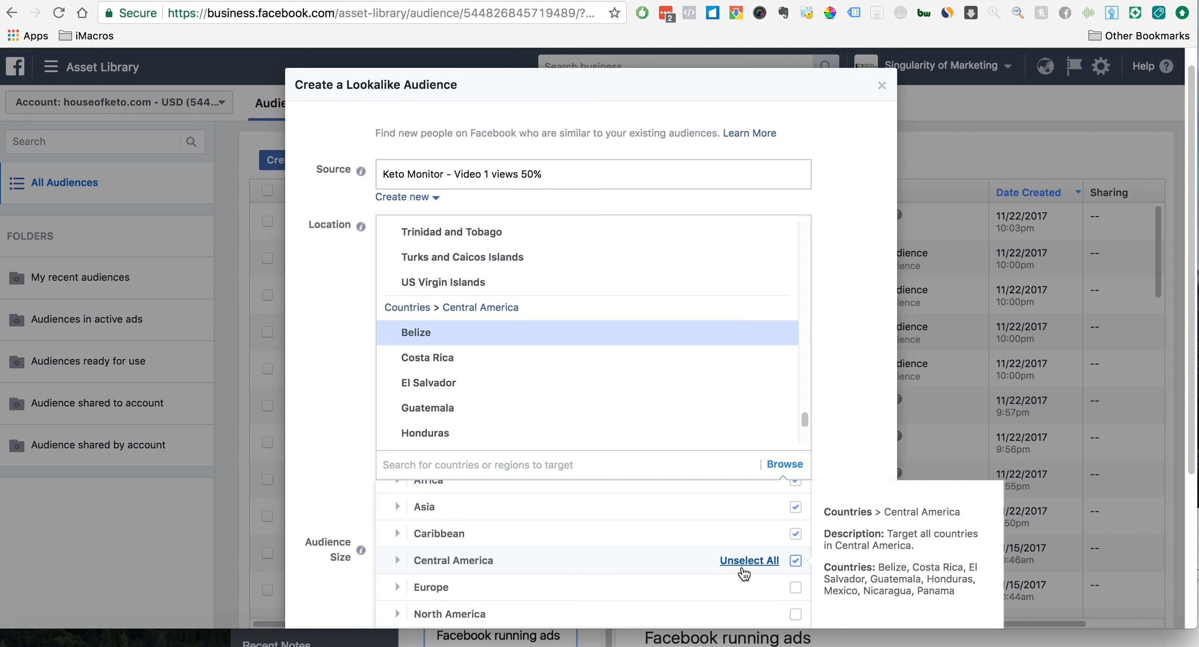
- Add all countries in Europe, North America, Oceania and South America to the lookalike's location
{"action": "scroll", "coordinate": [743, 568], "scroll_direction": "down", "scroll_amount": 3}
{"action": "left_click", "coordinate": [746, 512]}
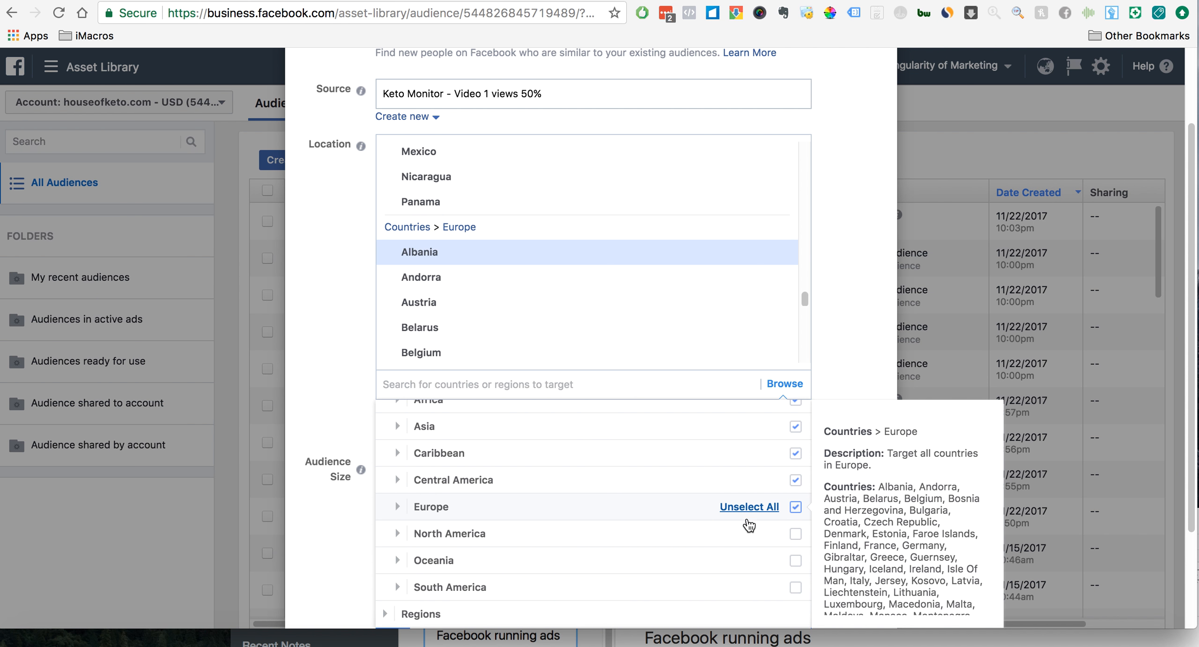
{"action": "left_click", "coordinate": [752, 536]}
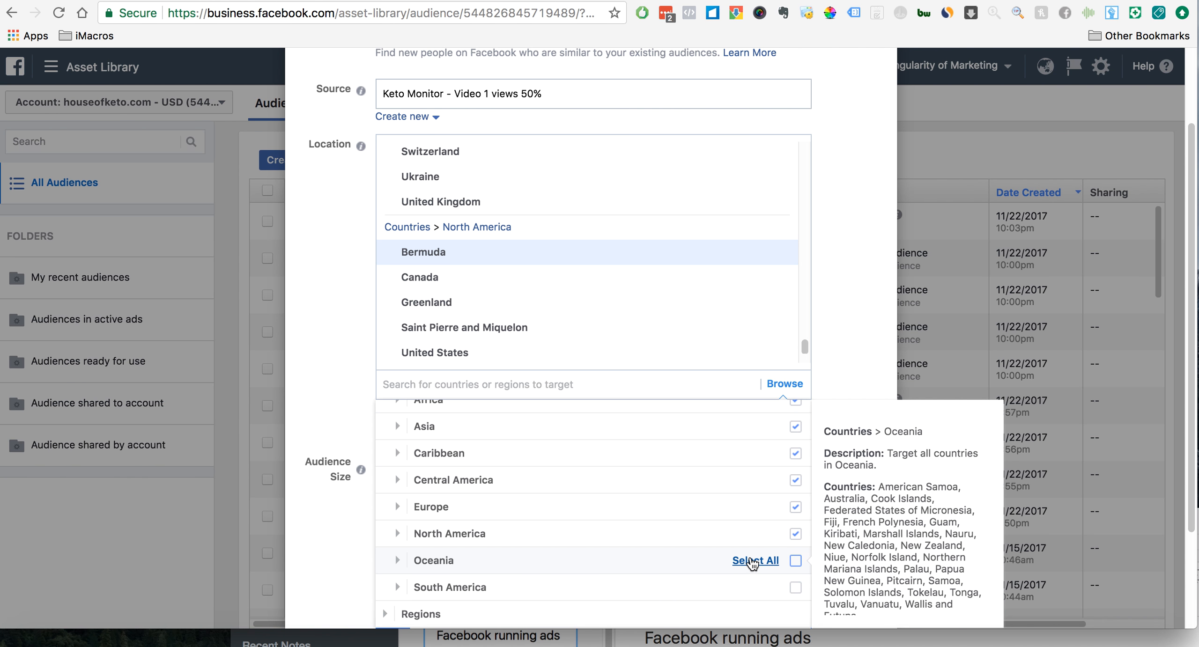
{"action": "left_click", "coordinate": [754, 562]}
{"action": "left_click", "coordinate": [756, 588]}
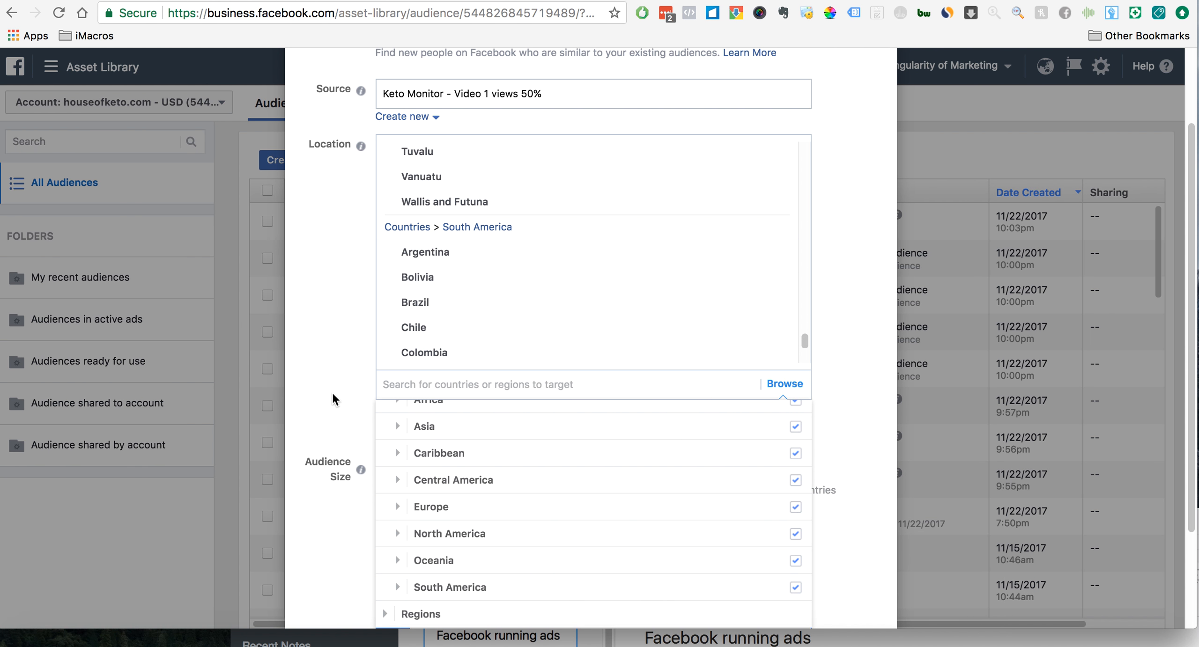
{"action": "scroll", "coordinate": [332, 395], "scroll_direction": "down", "scroll_amount": 3}
{"action": "scroll", "coordinate": [331, 392], "scroll_direction": "up", "scroll_amount": 4}
{"action": "left_click", "coordinate": [335, 375]}
- Review the lookalike's selected countries, audience size percentage, resulting audience and estimated reach
{"action": "scroll", "coordinate": [340, 369], "scroll_direction": "down", "scroll_amount": 5}
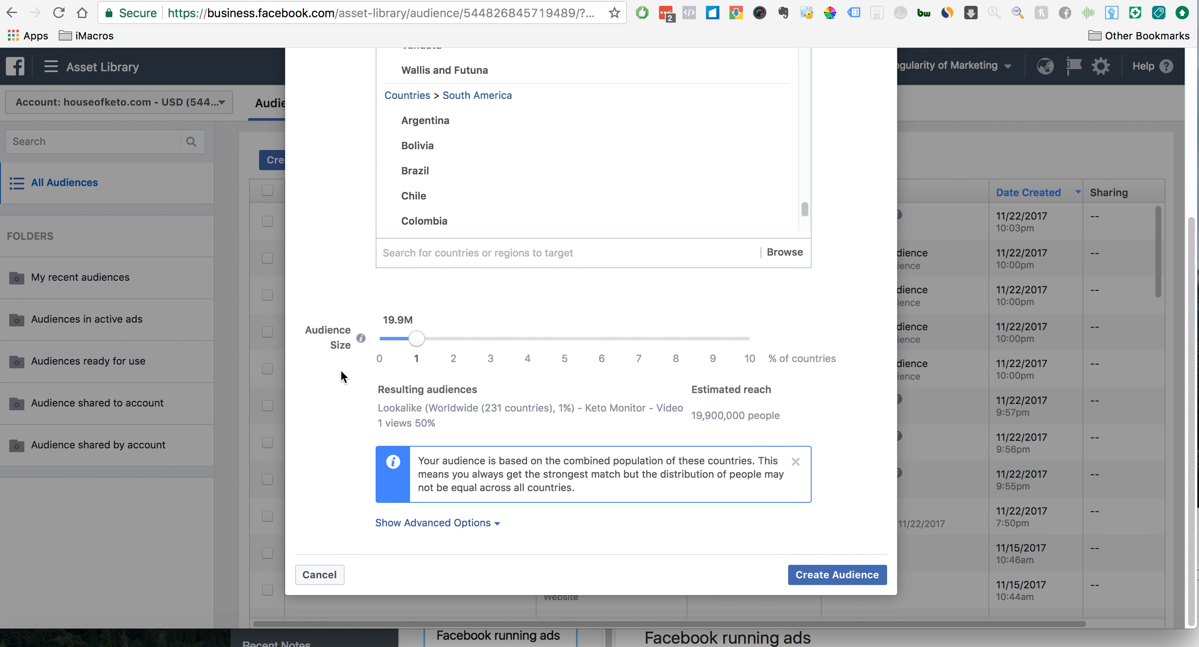
{"action": "scroll", "coordinate": [383, 361], "scroll_direction": "up", "scroll_amount": 4}
{"action": "scroll", "coordinate": [383, 362], "scroll_direction": "up", "scroll_amount": 5}
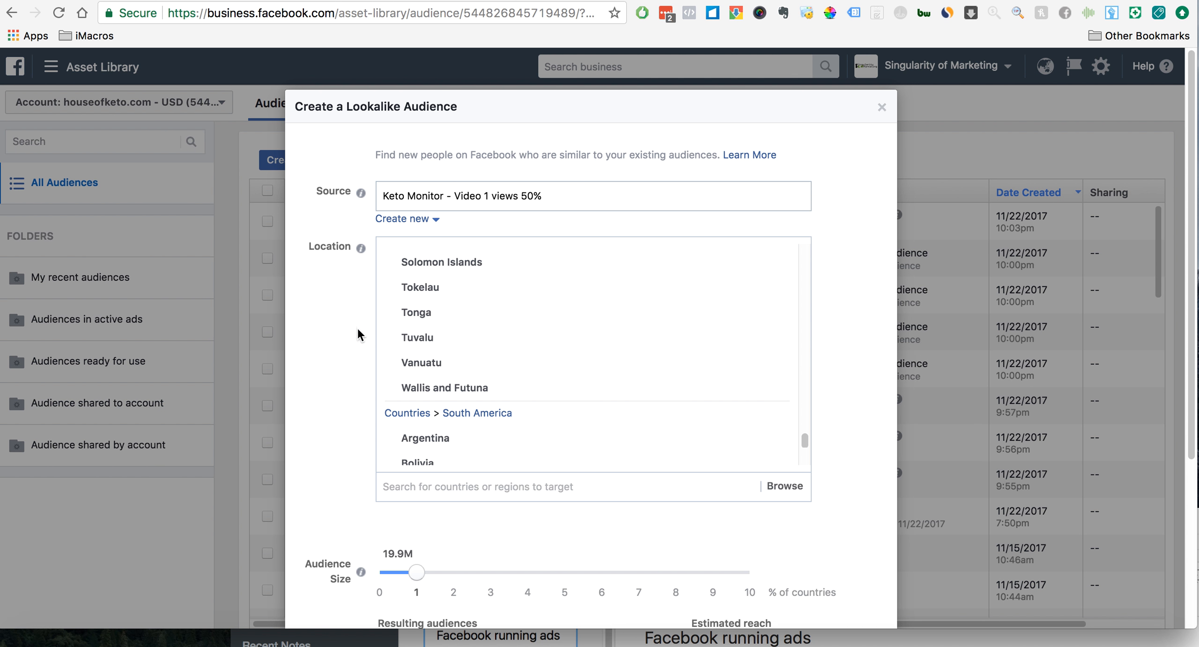
{"action": "scroll", "coordinate": [352, 335], "scroll_direction": "down", "scroll_amount": 2}
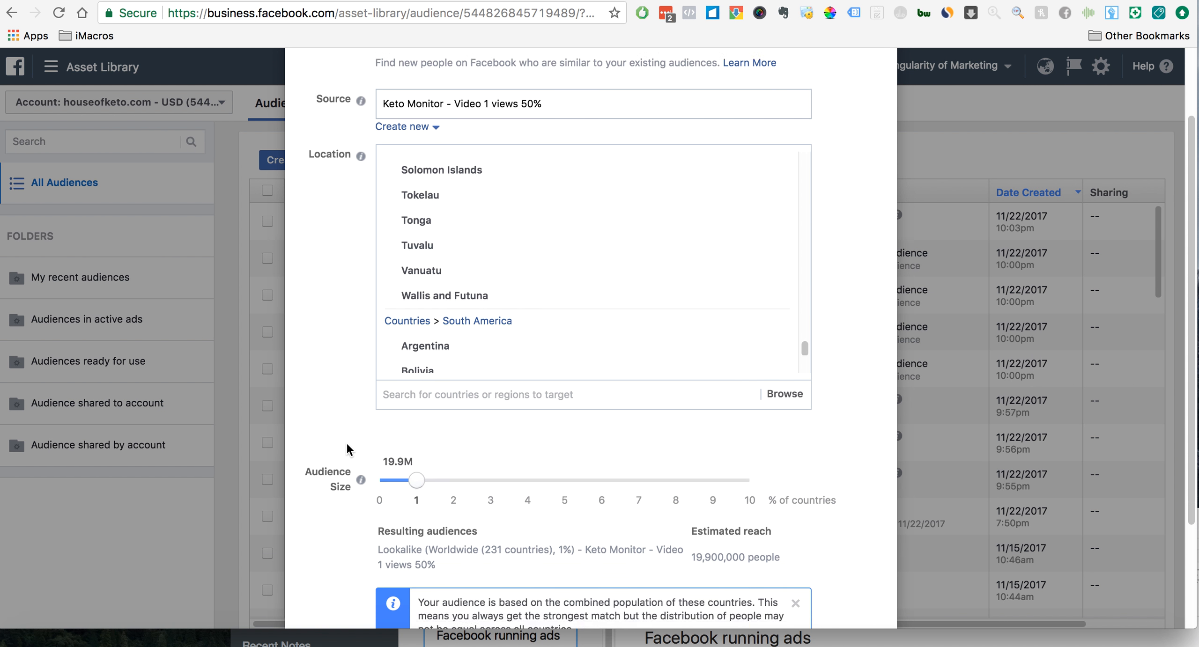
{"action": "scroll", "coordinate": [346, 442], "scroll_direction": "down", "scroll_amount": 3}
{"action": "mouse_move", "coordinate": [418, 340]}
{"action": "left_mouse_down"}
{"action": "mouse_move", "coordinate": [442, 341]}
{"action": "mouse_move", "coordinate": [418, 342]}
{"action": "left_mouse_up"}
{"action": "left_click", "coordinate": [442, 342]}
{"action": "left_click", "coordinate": [417, 336]}
{"action": "left_click", "coordinate": [385, 339]}
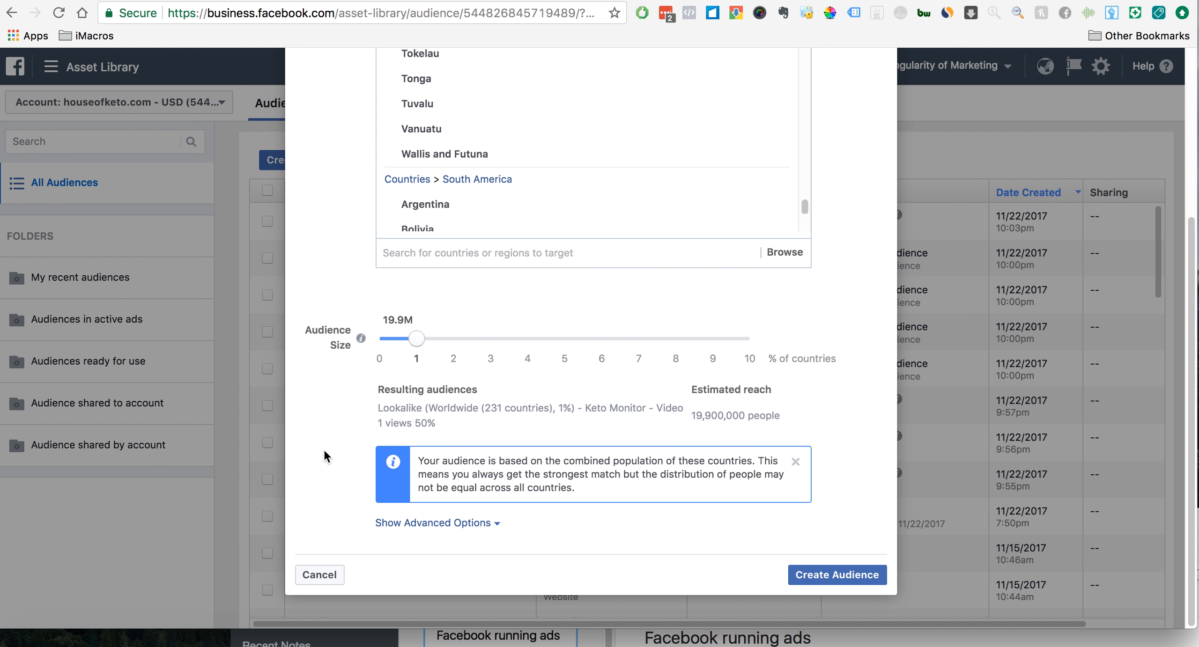
{"action": "scroll", "coordinate": [323, 448], "scroll_direction": "up", "scroll_amount": 5}
{"action": "scroll", "coordinate": [370, 386], "scroll_direction": "down", "scroll_amount": 5}
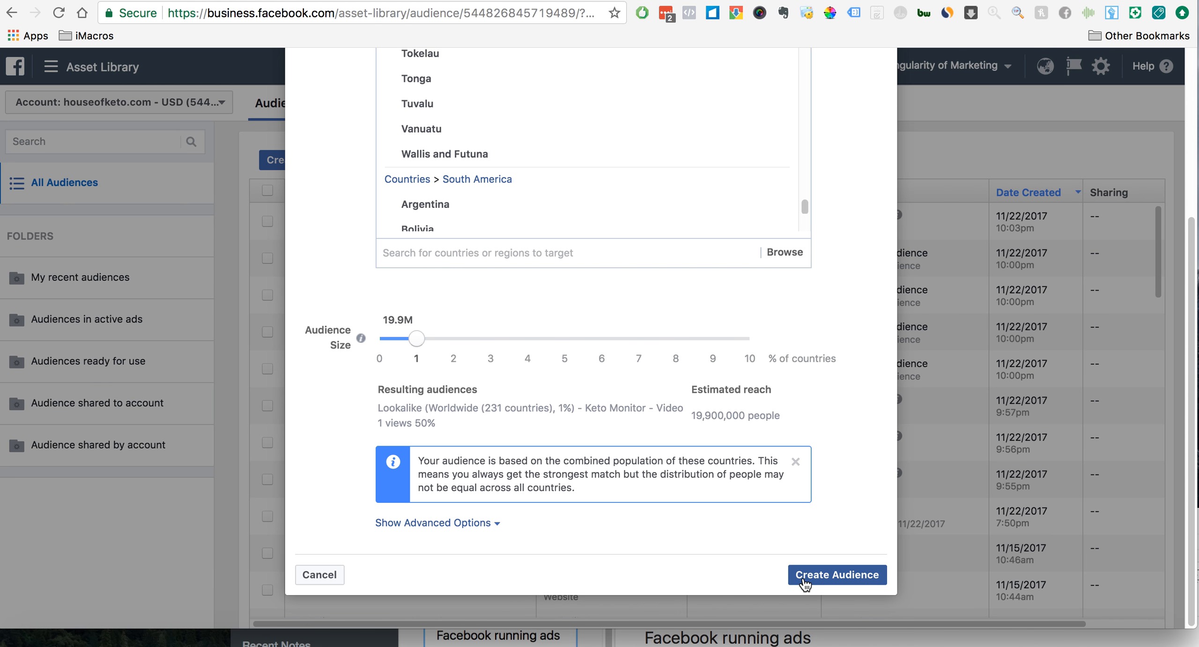
{"action": "scroll", "coordinate": [578, 341], "scroll_direction": "up", "scroll_amount": 3}
{"action": "scroll", "coordinate": [578, 341], "scroll_direction": "down", "scroll_amount": 6}
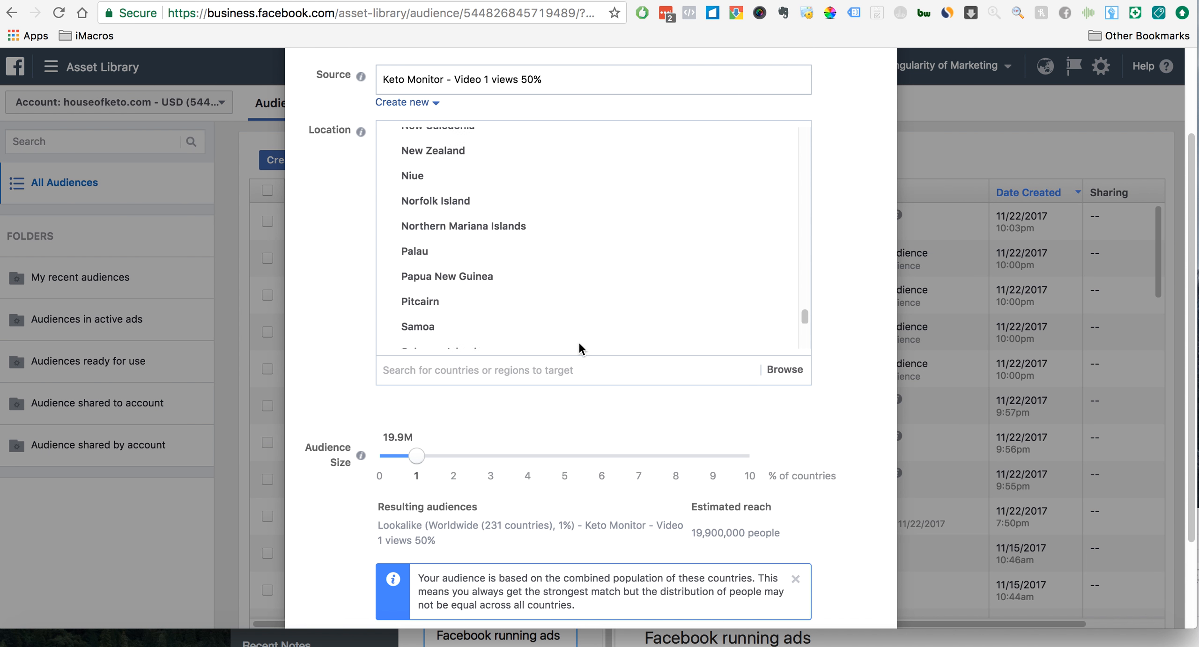
- Cancel the worldwide lookalike audience without creating it and switch to the campaign list in Ads Manager
{"action": "scroll", "coordinate": [577, 341], "scroll_direction": "down", "scroll_amount": 5}
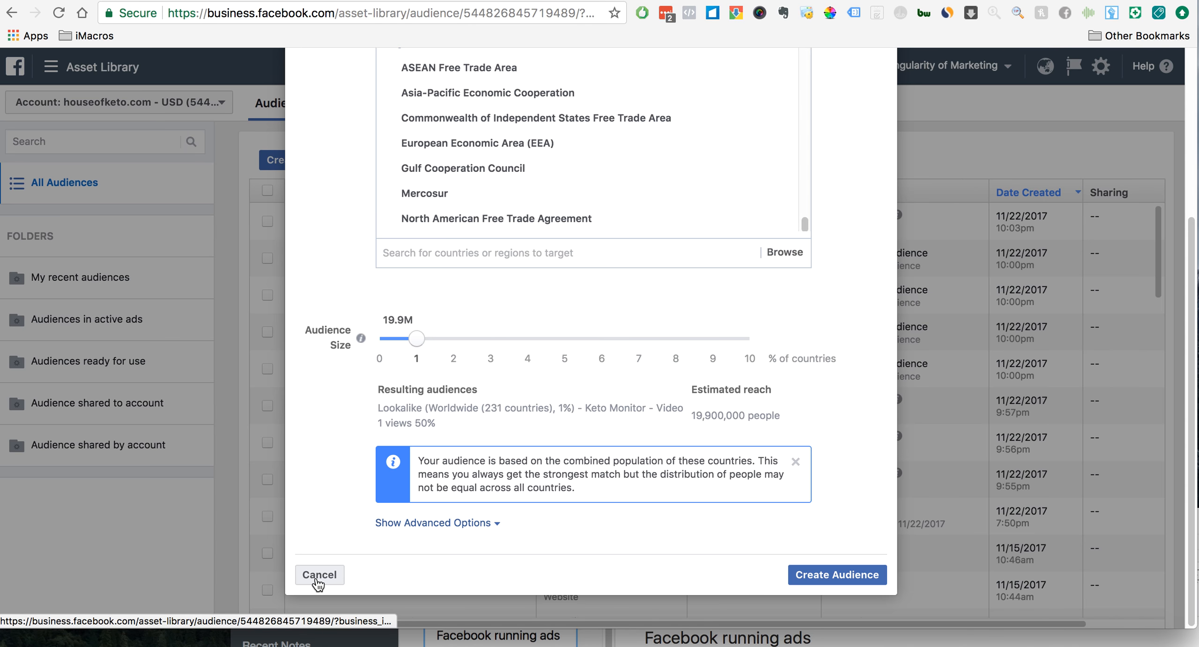
{"action": "left_click", "coordinate": [318, 571]}
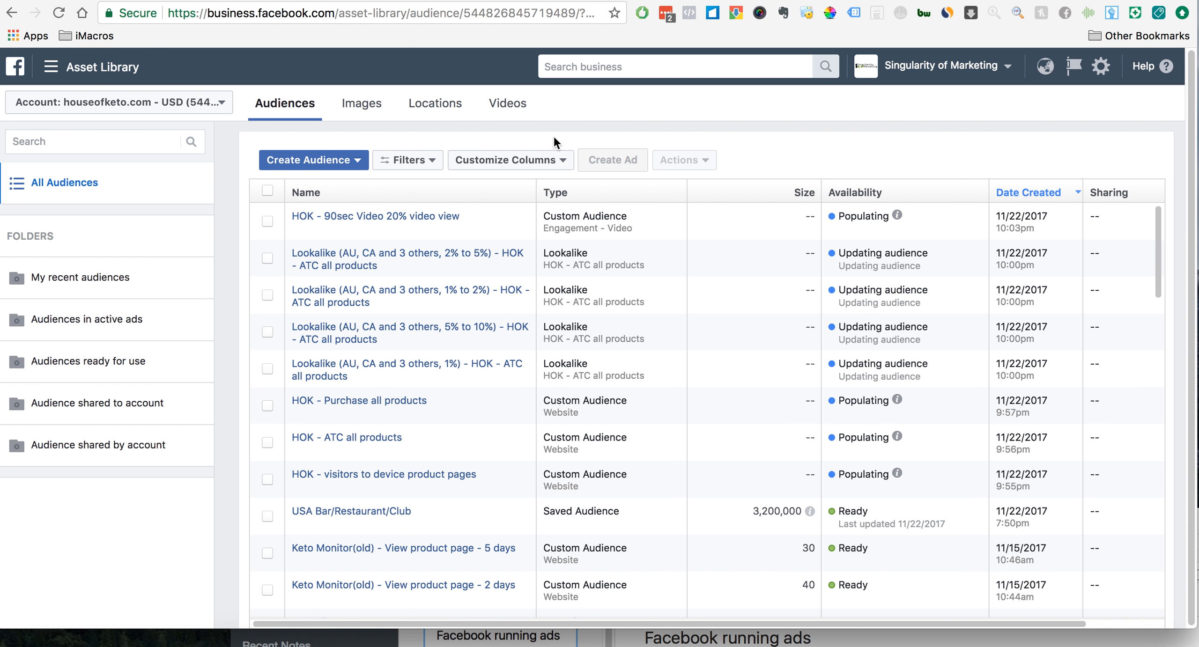
{"action": "left_click", "coordinate": [543, 65]}
{"action": "left_click", "coordinate": [667, 1]}
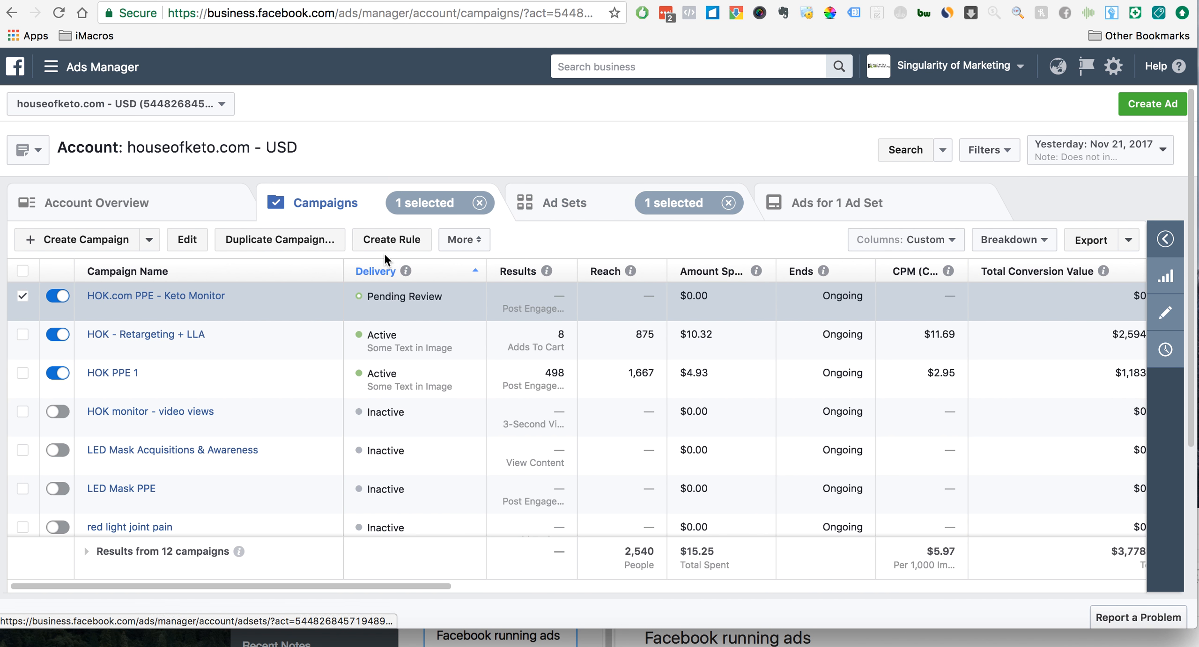
- Open the "Keto monitor, USA, Keto words, 22.11.2017" ad set of the HOK.com PPE - Keto Monitor campaign for editing at its Custom Audiences setting
{"action": "left_click", "coordinate": [193, 301]}
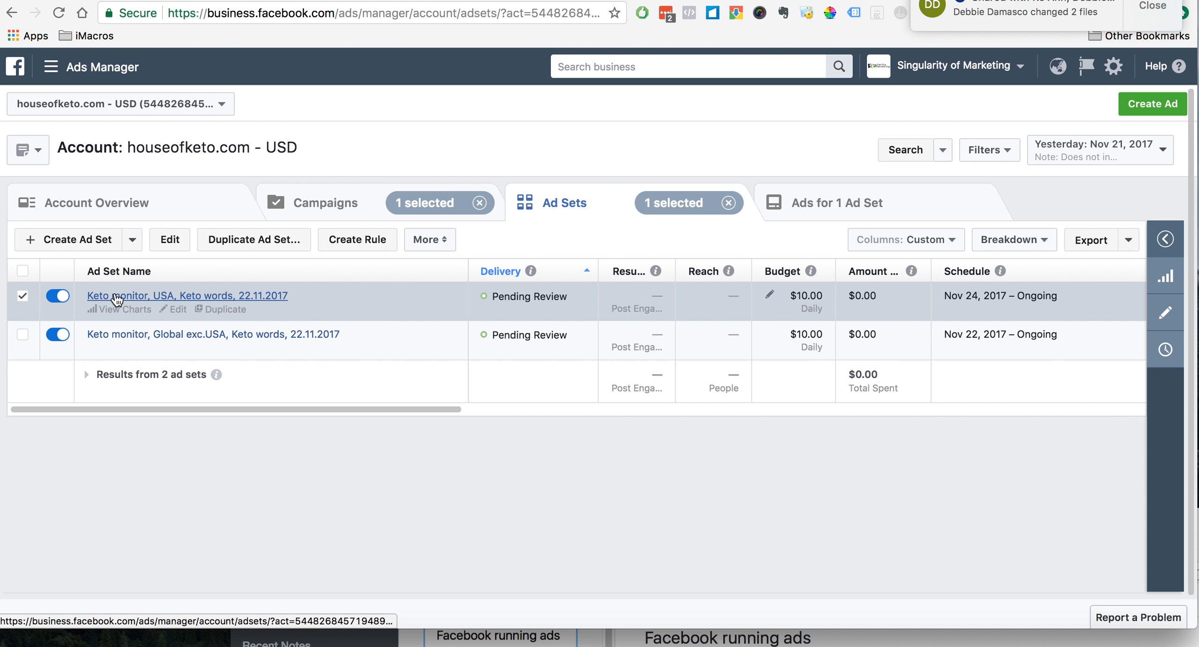
{"action": "left_click", "coordinate": [178, 310]}
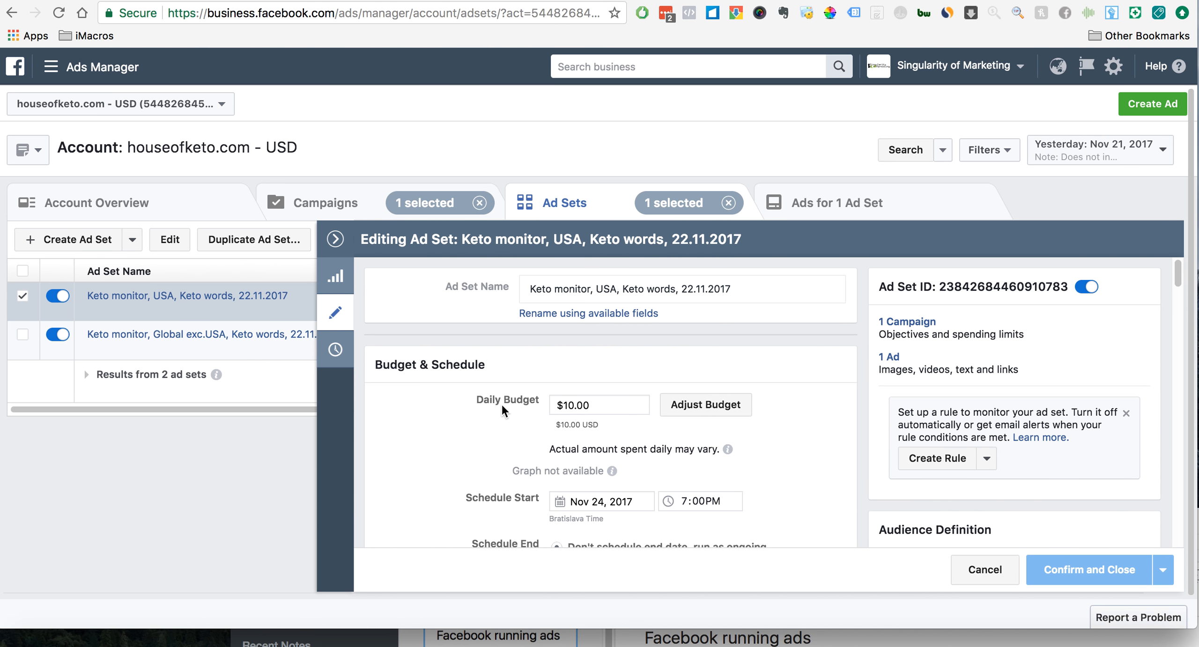
{"action": "scroll", "coordinate": [501, 403], "scroll_direction": "down", "scroll_amount": 3}
{"action": "scroll", "coordinate": [501, 404], "scroll_direction": "down", "scroll_amount": 5}
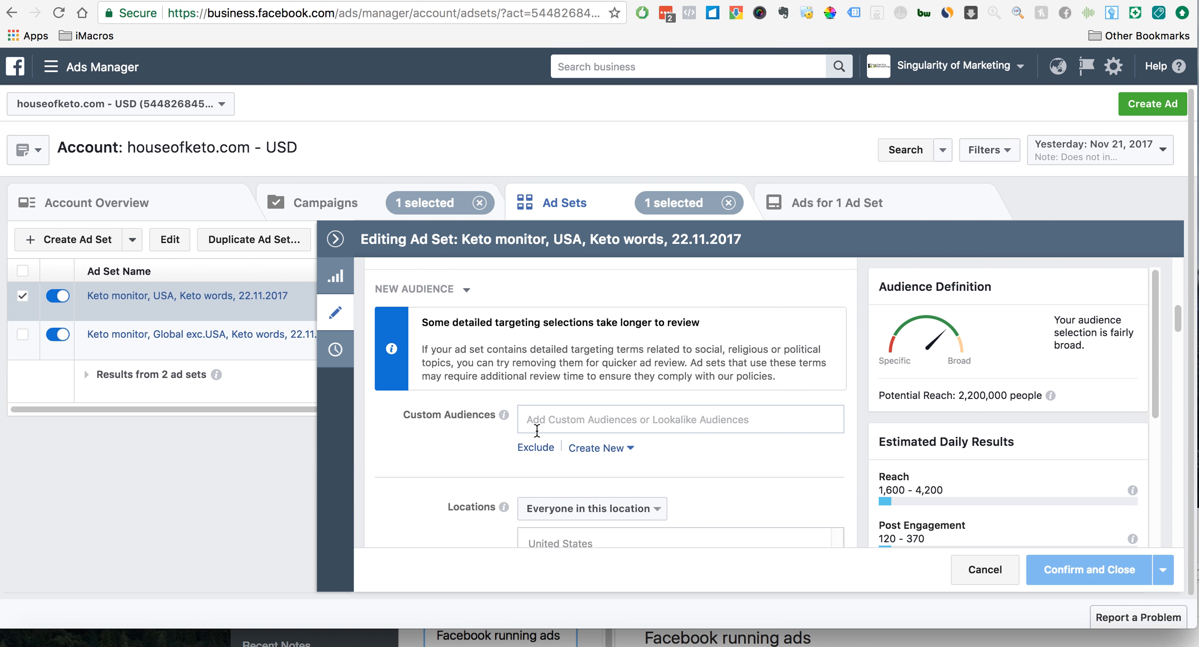
{"action": "scroll", "coordinate": [470, 436], "scroll_direction": "down", "scroll_amount": 1}
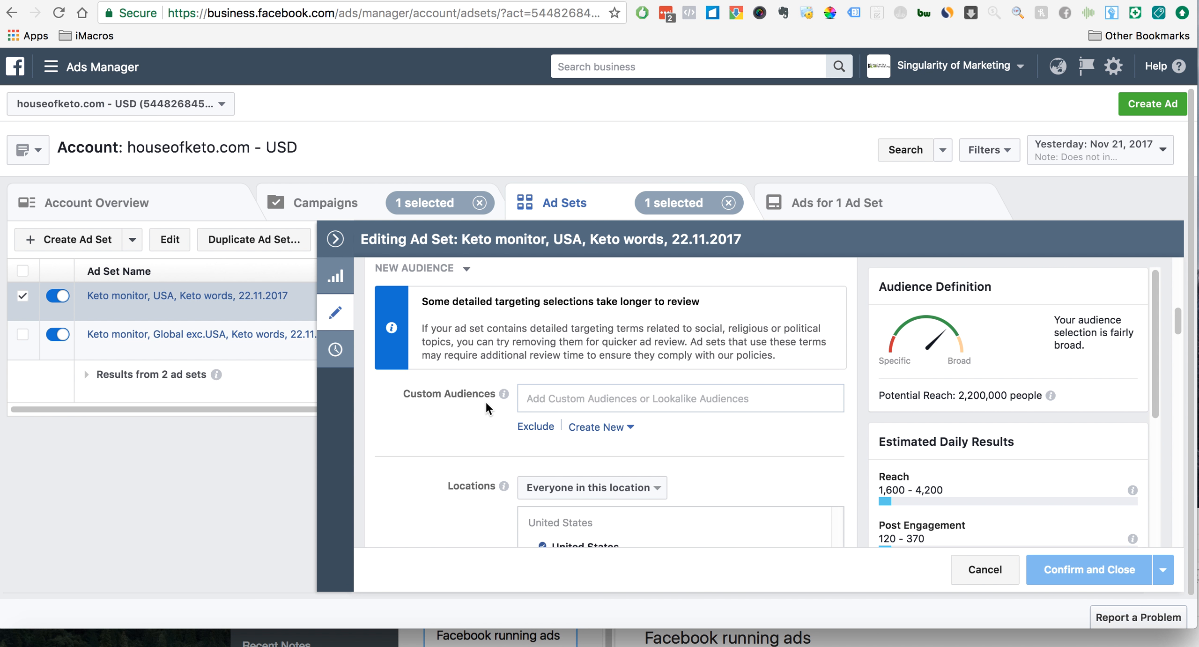
- Try targeting the Keto Monitor - Video views 50% custom audience in the ad set, and remove it again
{"action": "left_click", "coordinate": [534, 398]}
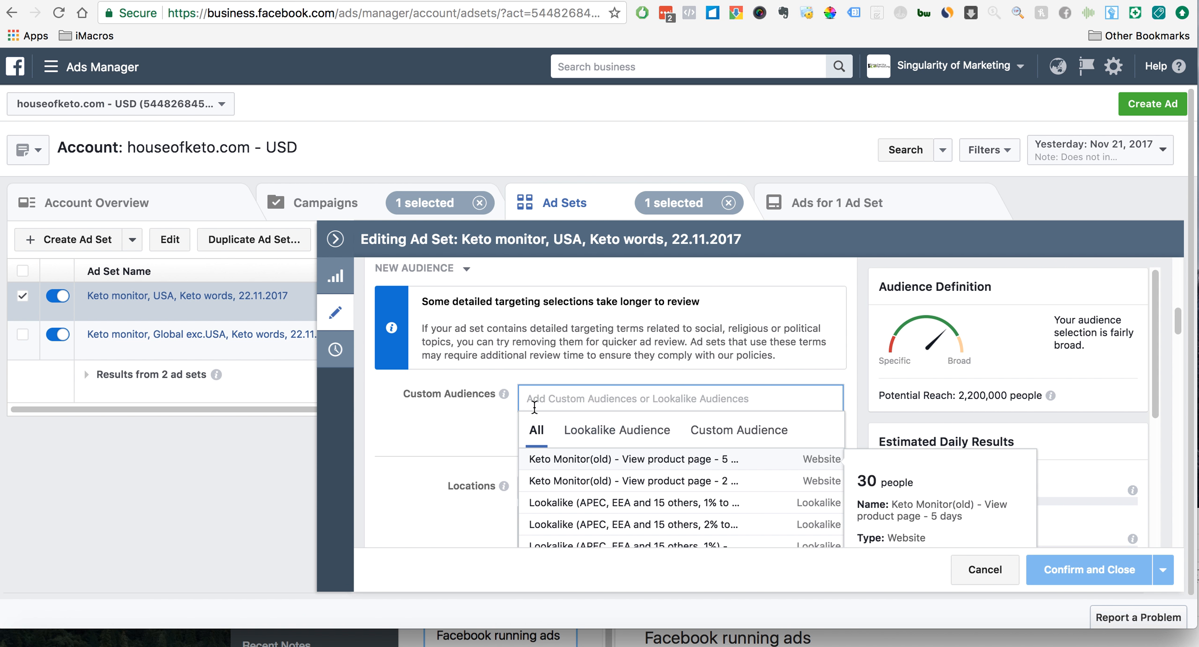
{"action": "scroll", "coordinate": [437, 415], "scroll_direction": "down", "scroll_amount": 3}
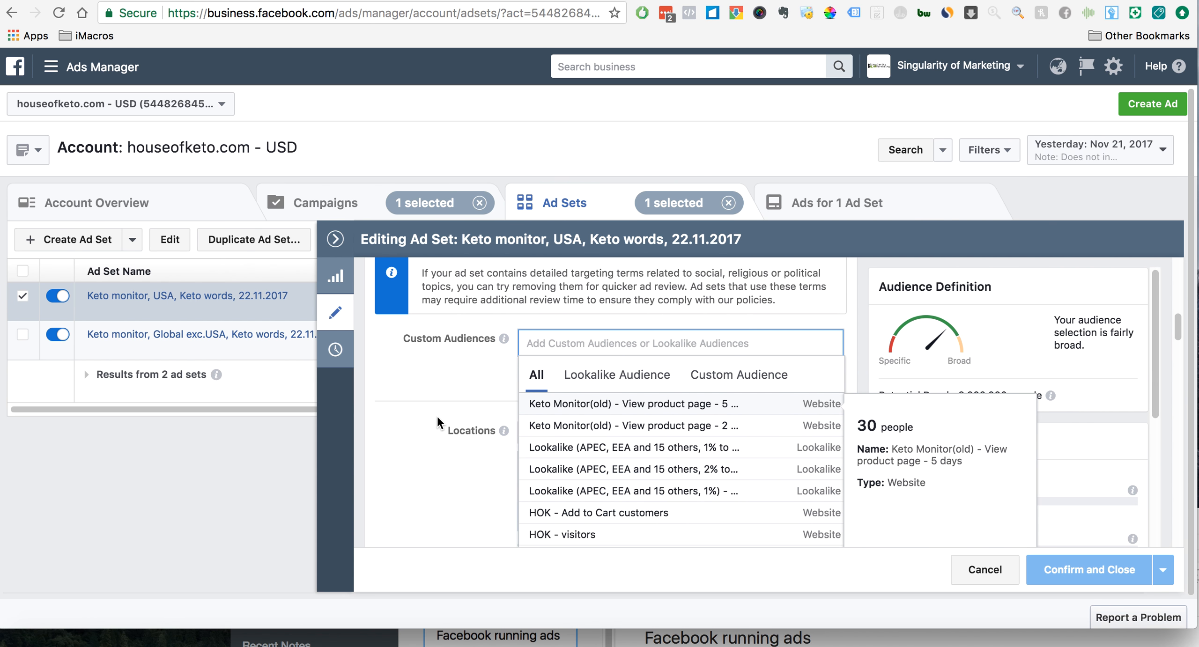
{"action": "scroll", "coordinate": [607, 459], "scroll_direction": "down", "scroll_amount": 3}
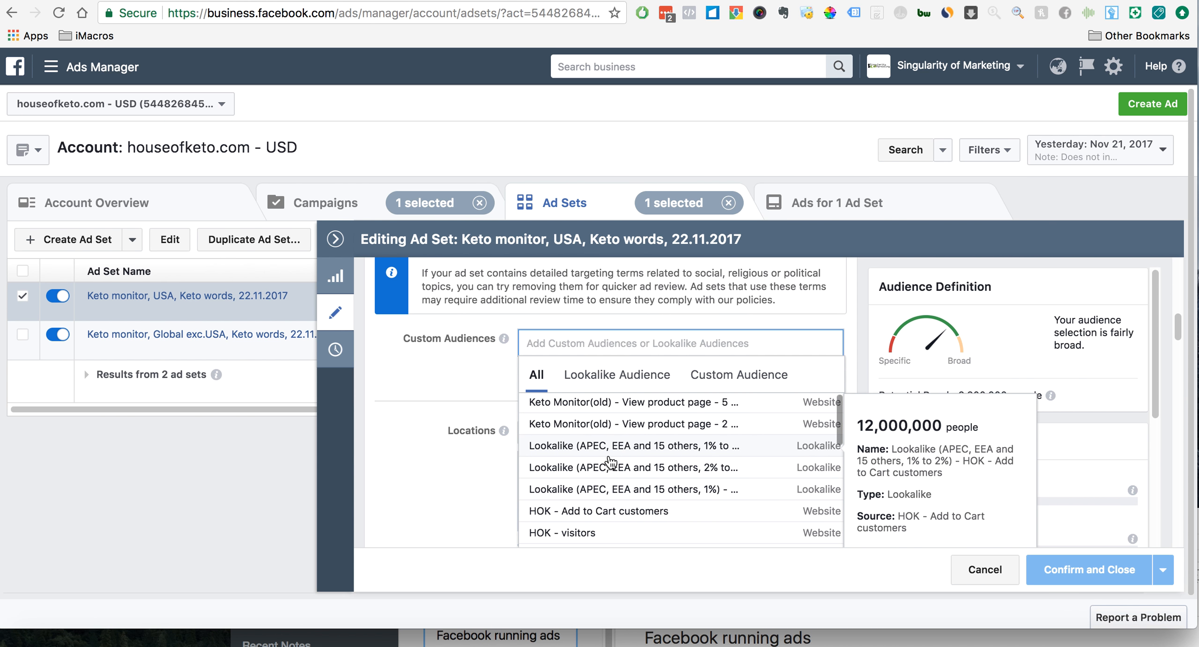
{"action": "scroll", "coordinate": [610, 462], "scroll_direction": "down", "scroll_amount": 5}
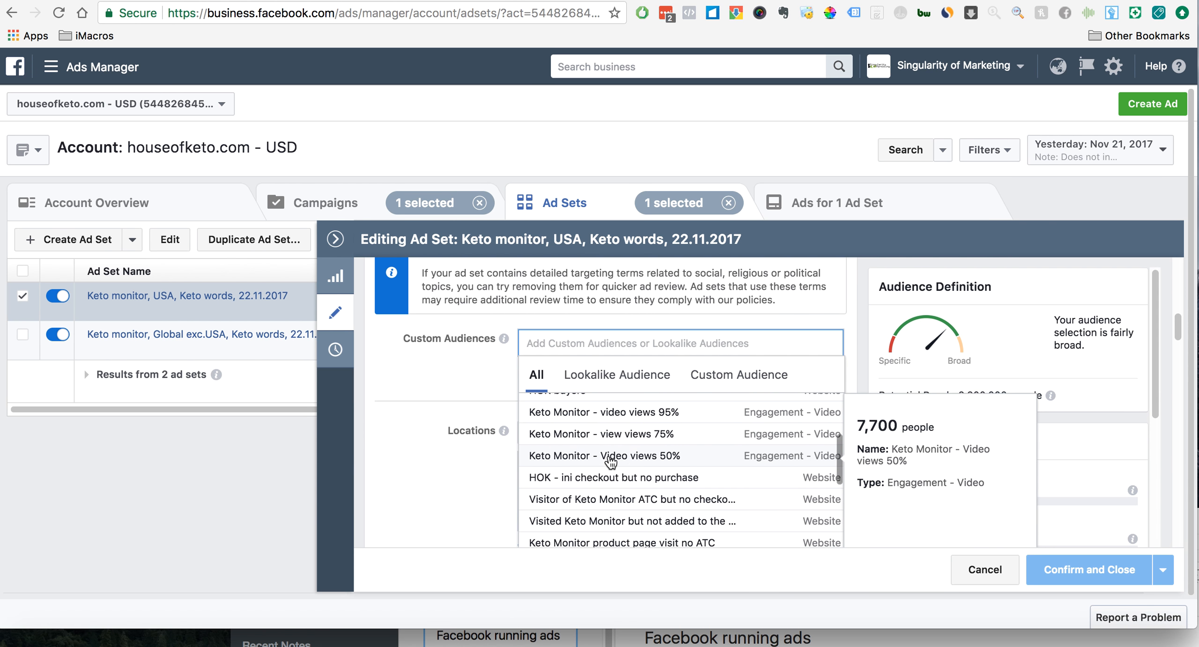
{"action": "left_click", "coordinate": [607, 457]}
{"action": "left_click", "coordinate": [454, 401]}
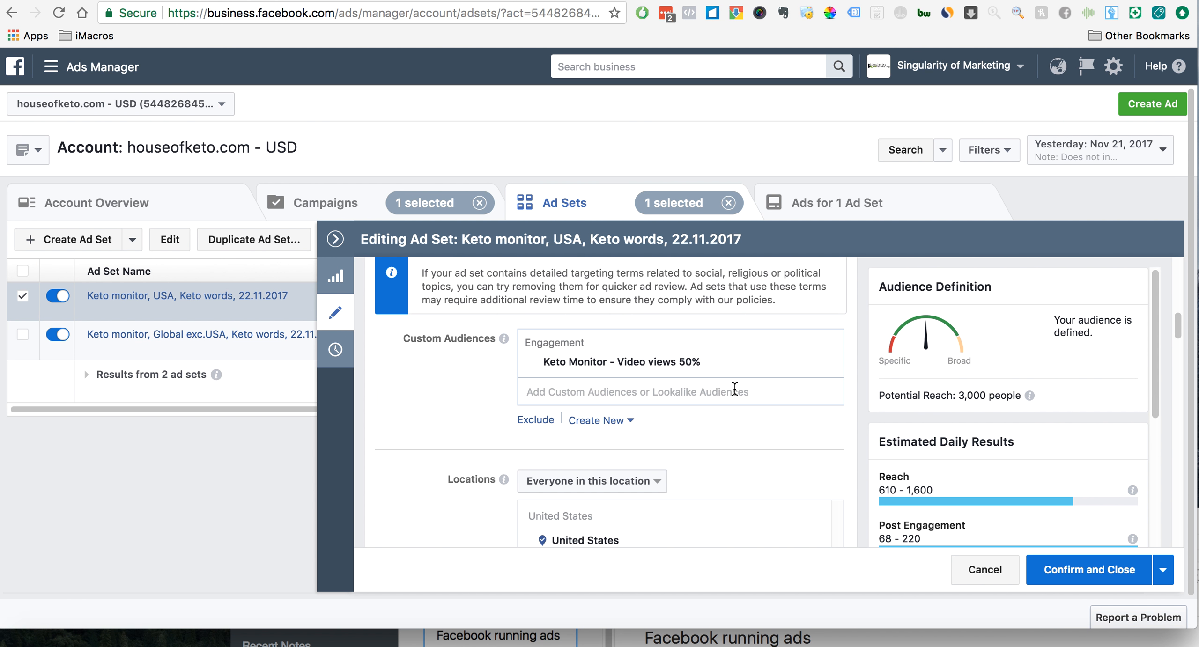
{"action": "left_click", "coordinate": [828, 365]}
{"action": "left_click", "coordinate": [636, 345]}
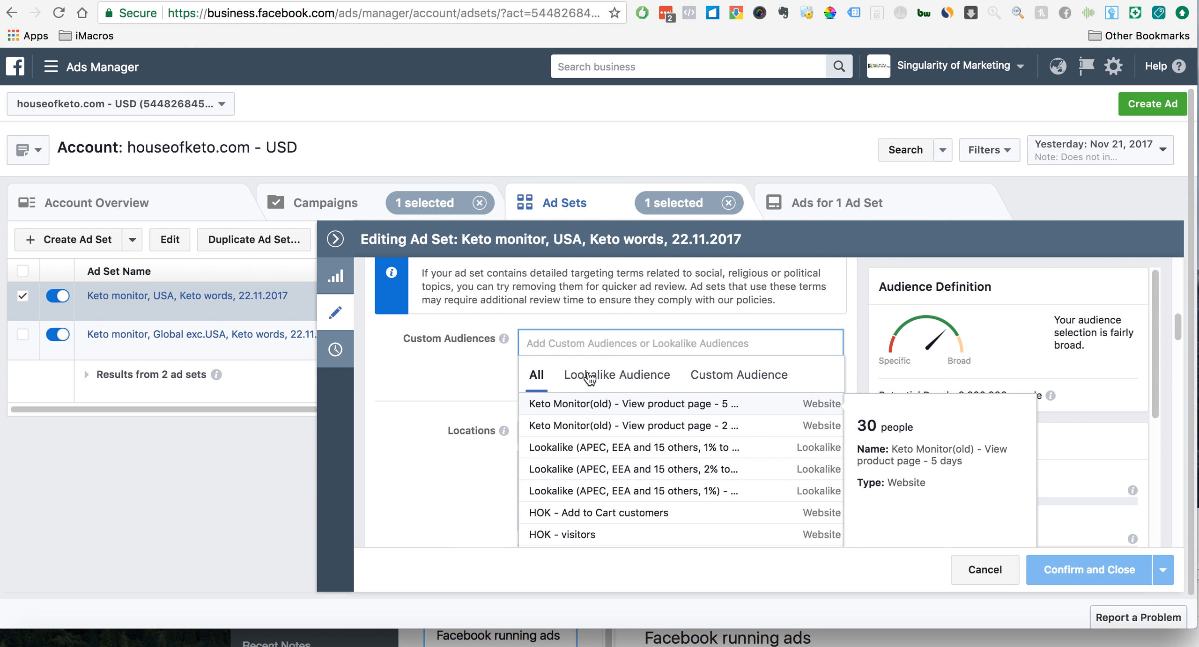
{"action": "left_click", "coordinate": [433, 377]}
- Exclude the custom audience "HOK - visitors to device product pages" from the USA ad set and save the changes
{"action": "left_click", "coordinate": [535, 371]}
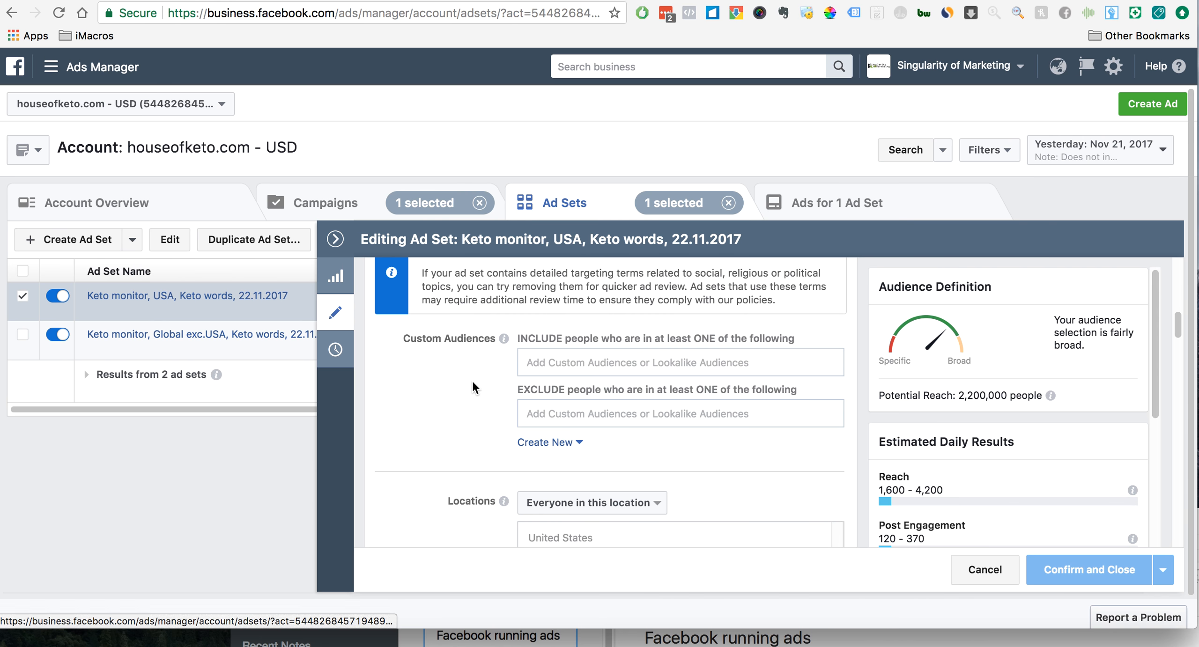
{"action": "left_click", "coordinate": [585, 367]}
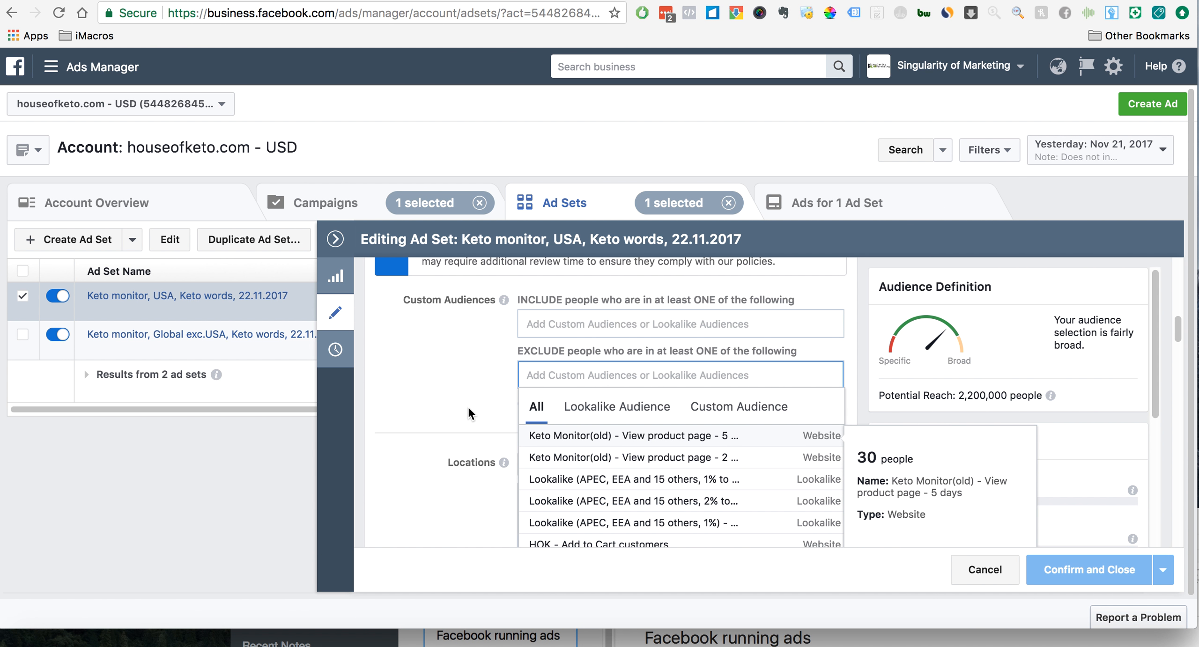
{"action": "type", "text": "vis"}
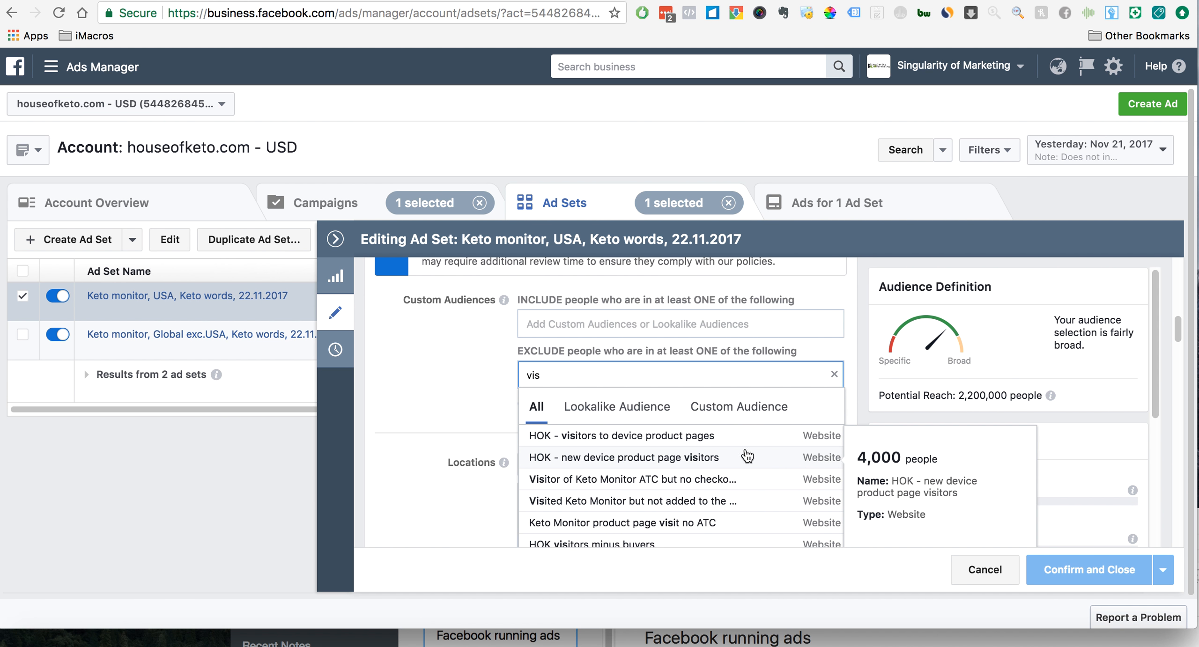
{"action": "left_click", "coordinate": [685, 437]}
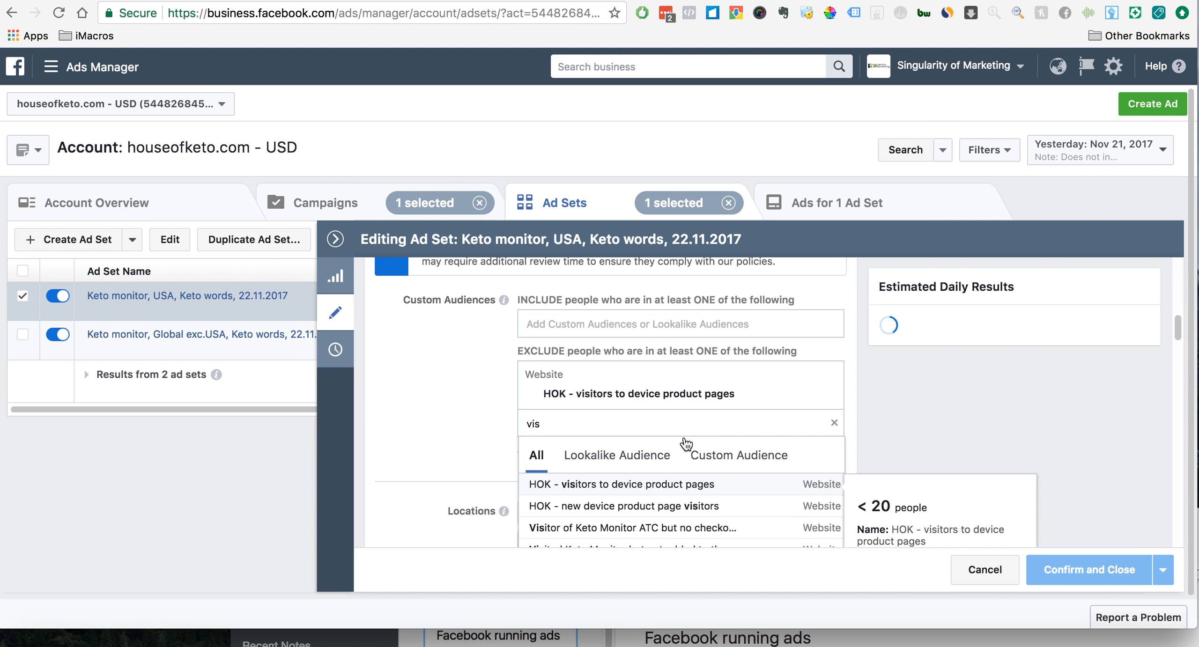
{"action": "left_click", "coordinate": [462, 411]}
{"action": "scroll", "coordinate": [513, 408], "scroll_direction": "down", "scroll_amount": 2}
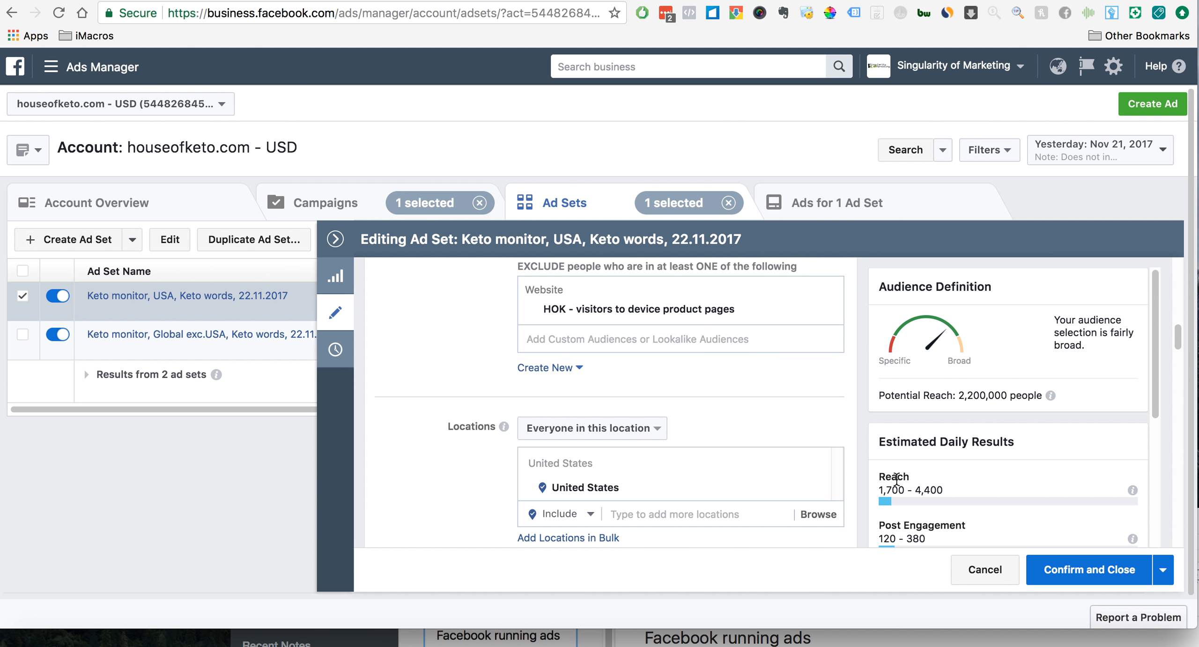
{"action": "left_click", "coordinate": [1063, 570]}
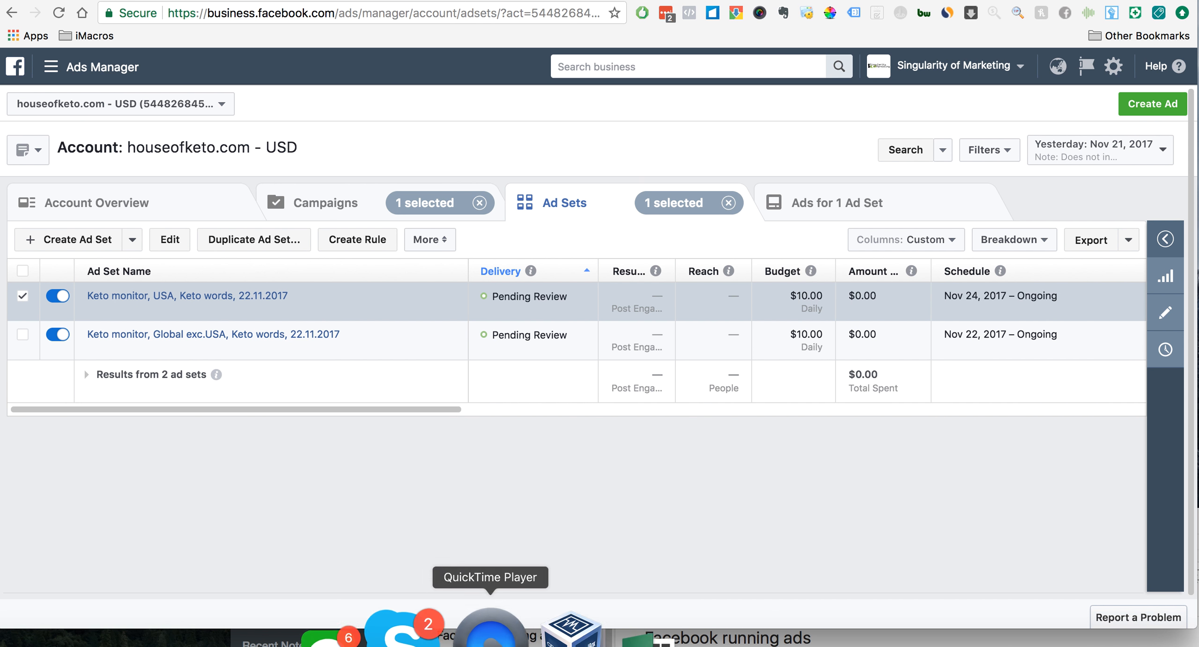
{"action": "right_click", "coordinate": [490, 618]}
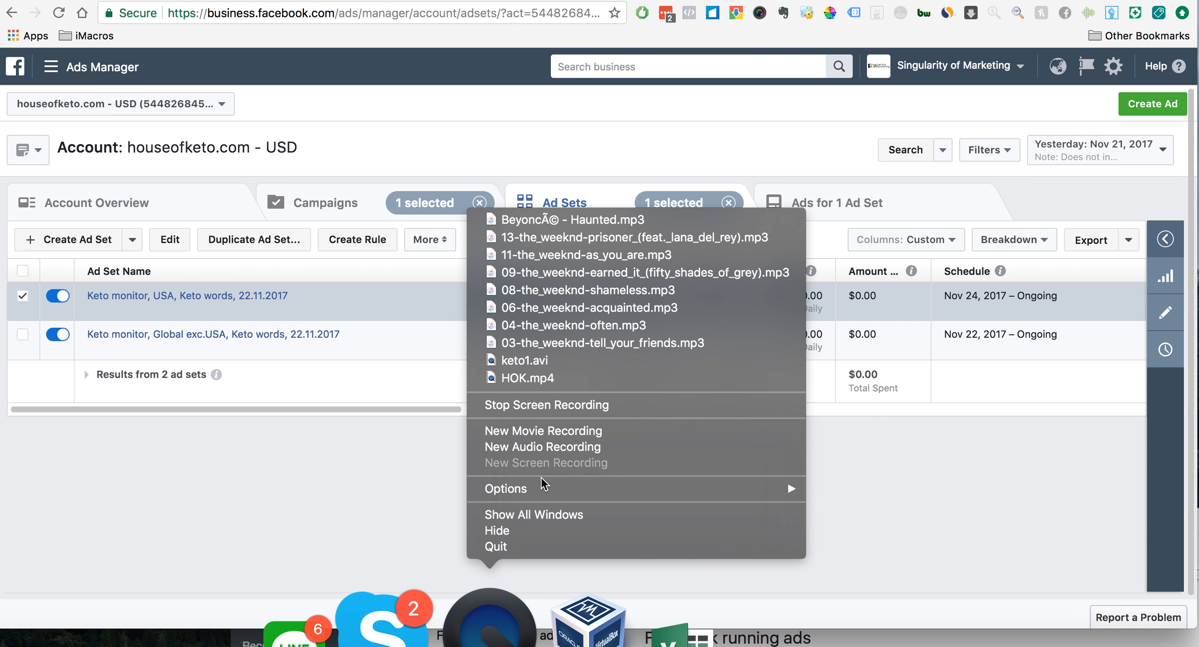